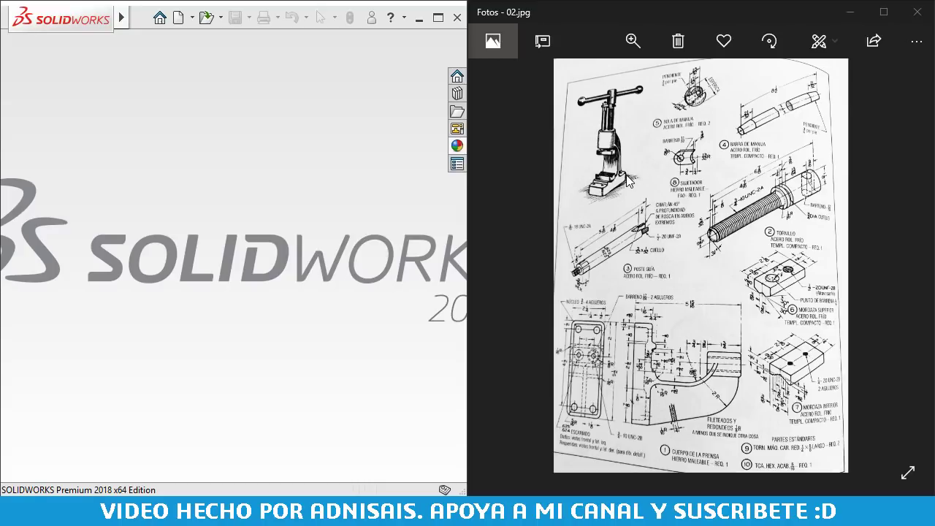
# - Zoom into the scanned drawing and pan across the guide rod, press body and jaw views
pyautogui.scroll(3, 627, 179)
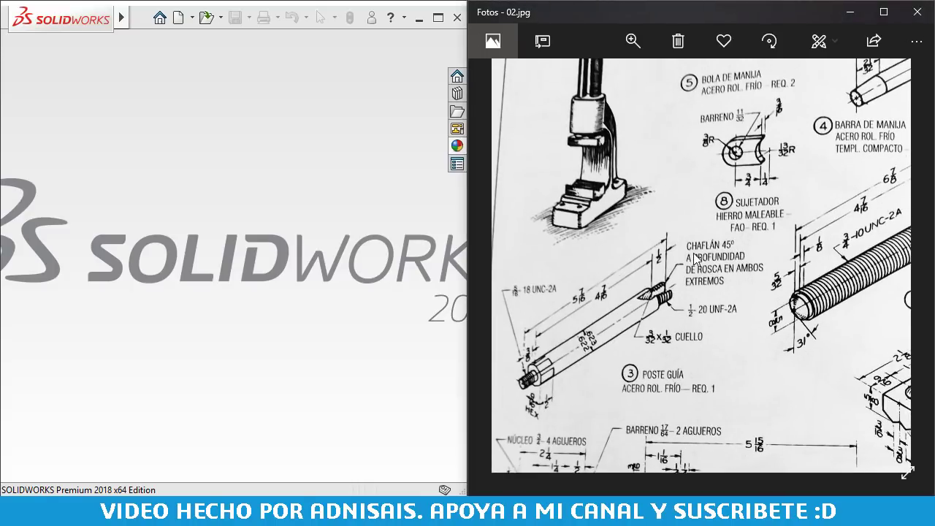
pyautogui.scroll(1, 695, 278)
pyautogui.scroll(-1, 705, 317)
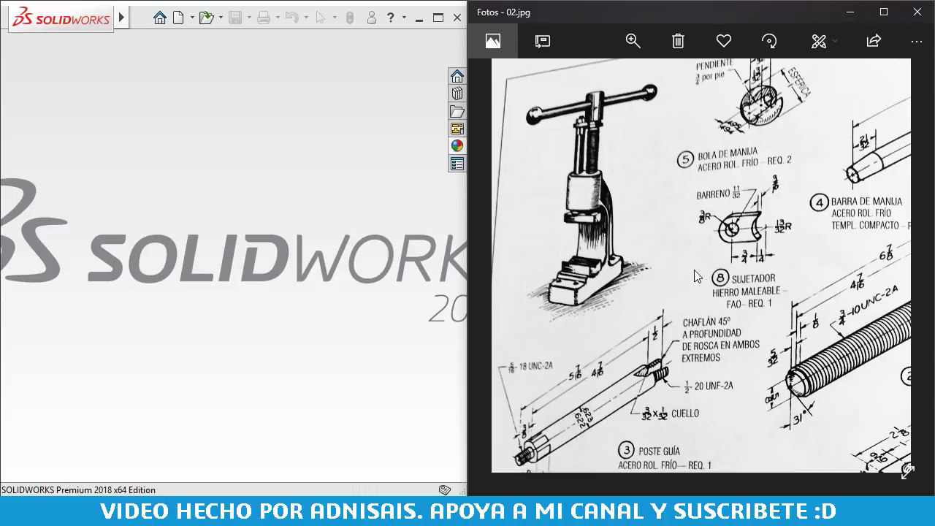
pyautogui.moveTo(695, 270)
pyautogui.mouseDown()
pyautogui.moveTo(722, 127)
pyautogui.moveTo(798, 205)
pyautogui.moveTo(772, 276)
pyautogui.moveTo(694, 278)
pyautogui.moveTo(690, 320)
pyautogui.mouseUp()
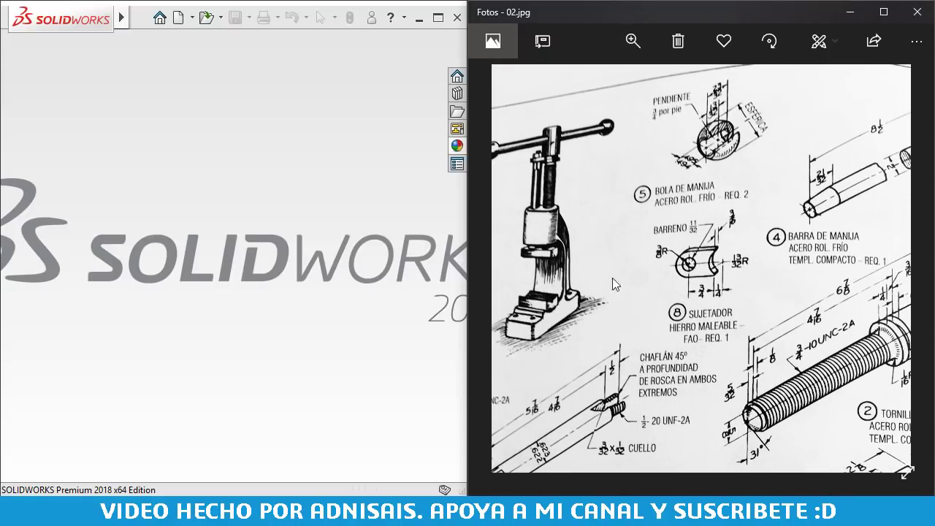
pyautogui.moveTo(613, 272)
pyautogui.mouseDown()
pyautogui.moveTo(679, 113)
pyautogui.moveTo(594, 44)
pyautogui.mouseUp()
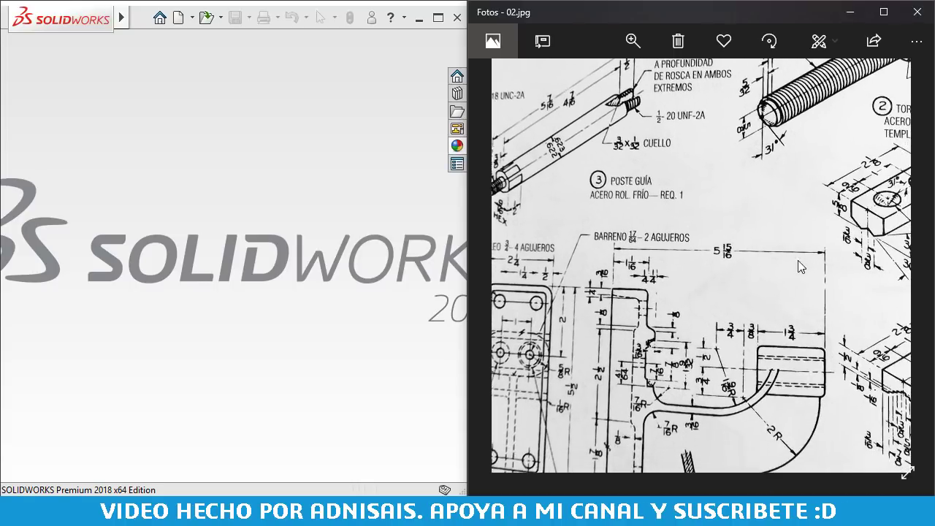
pyautogui.moveTo(797, 260); pyautogui.dragTo(785, 44)
pyautogui.moveTo(794, 180); pyautogui.dragTo(773, 390)
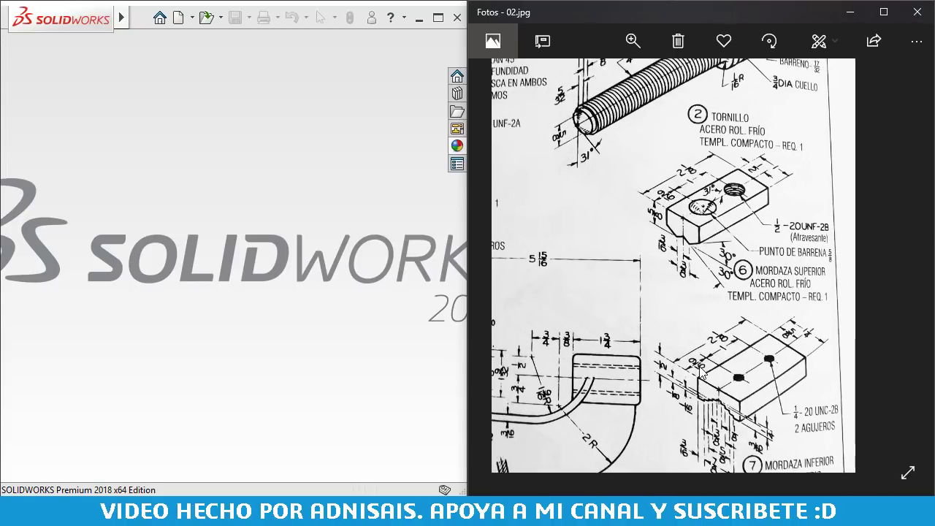
# - Pan over the handle ball, handle bar and press illustration, then zoom out to the press body's left views
pyautogui.moveTo(728, 66); pyautogui.dragTo(769, 234)
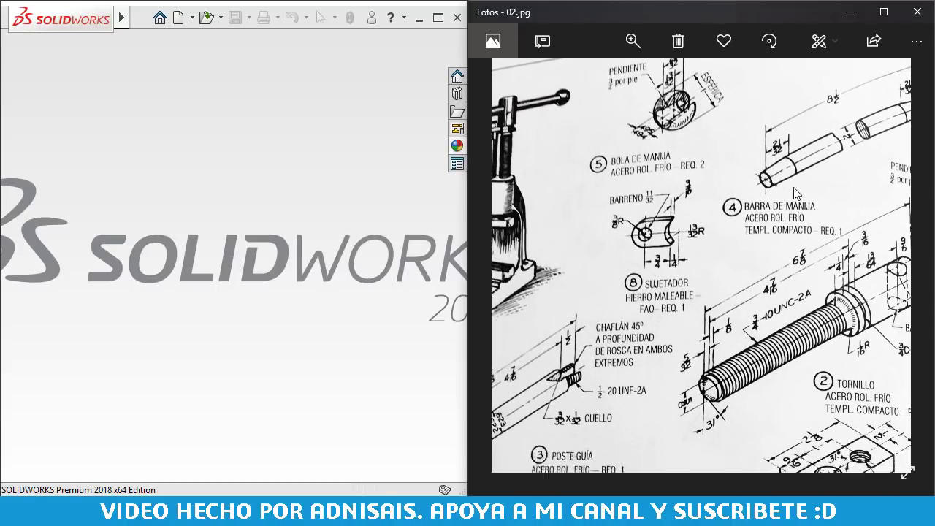
pyautogui.moveTo(643, 283); pyautogui.dragTo(704, 217)
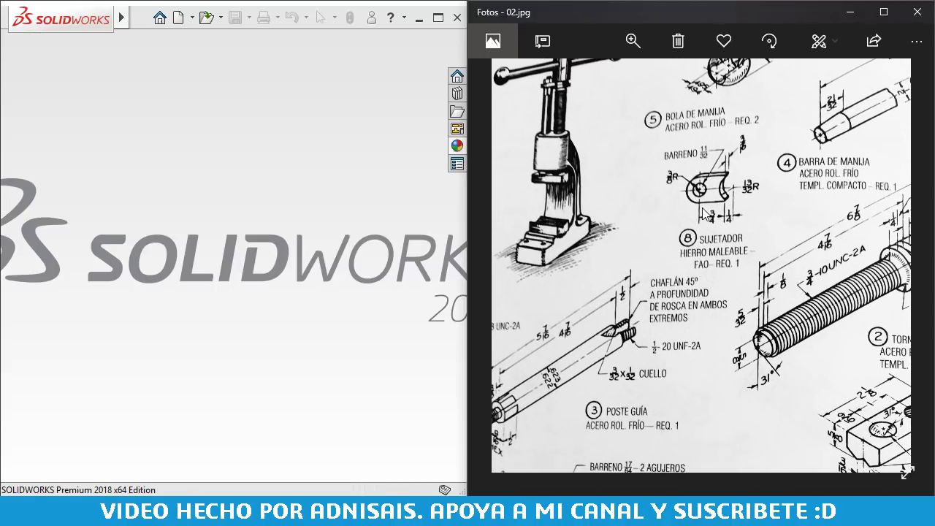
pyautogui.scroll(-1, 726, 227)
pyautogui.scroll(-1, 749, 238)
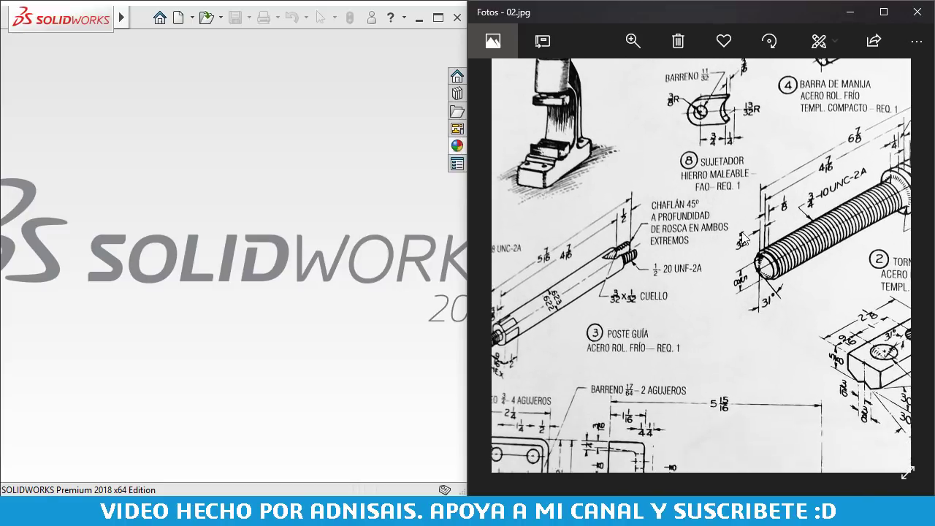
pyautogui.scroll(-1, 769, 248)
pyautogui.scroll(-1, 789, 257)
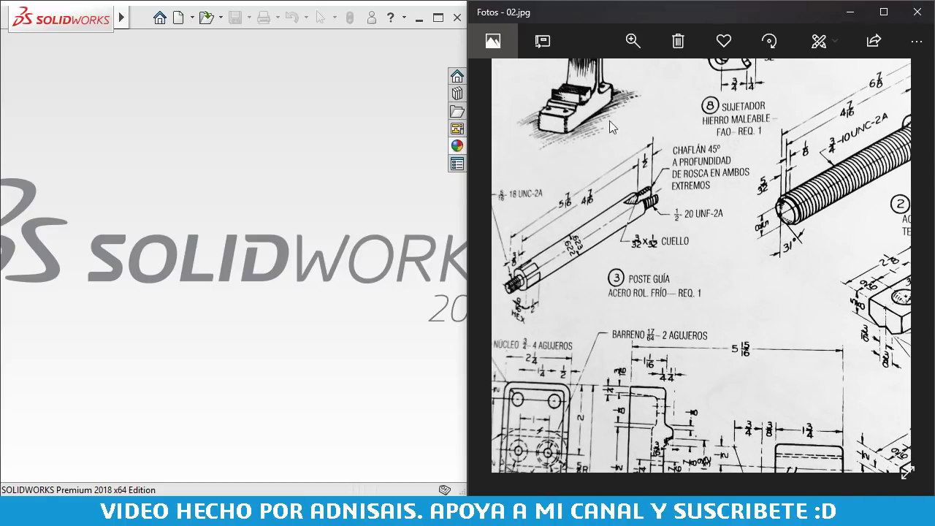
pyautogui.scroll(-5, 804, 230)
pyautogui.hscroll(3, 789, 277)
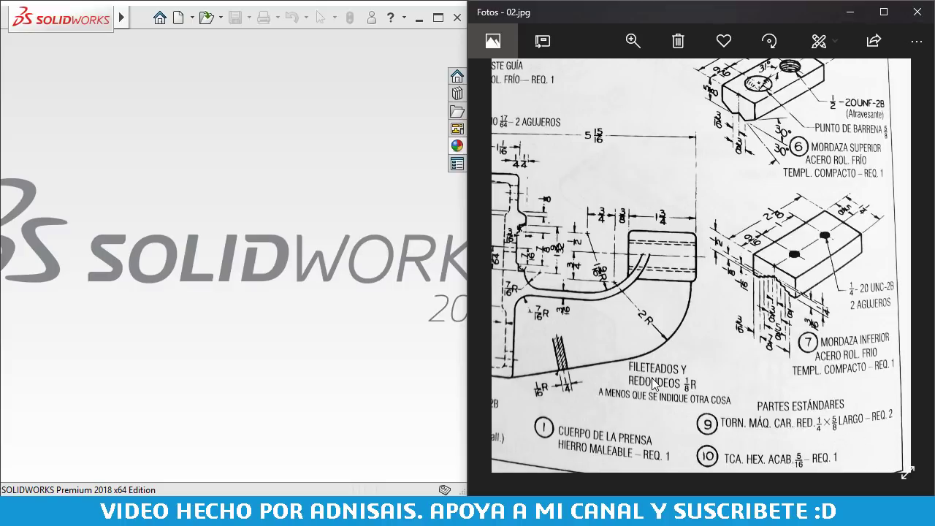
pyautogui.moveTo(654, 385); pyautogui.dragTo(739, 328)
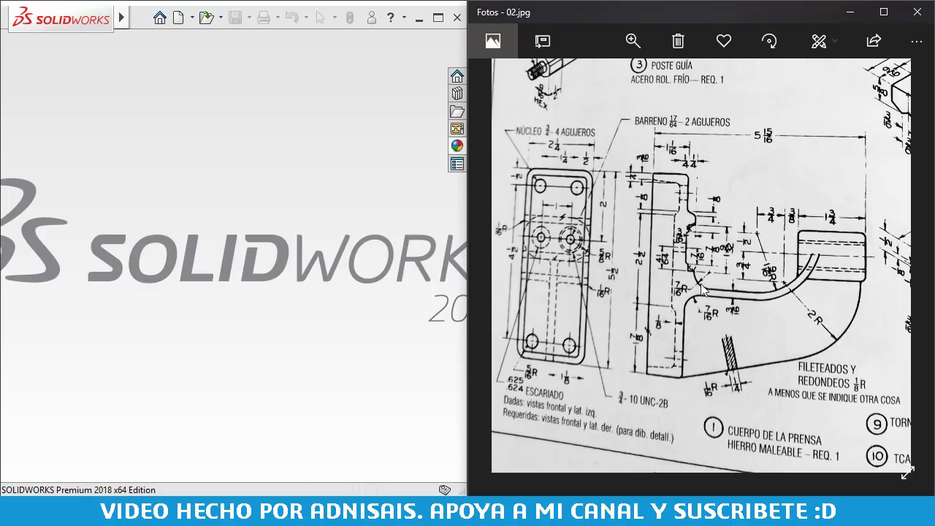
# - Rotate 02.jpg back upright and zoom onto the CUERPO DE LA PRENSA side view with its curved arm
pyautogui.click(769, 42)
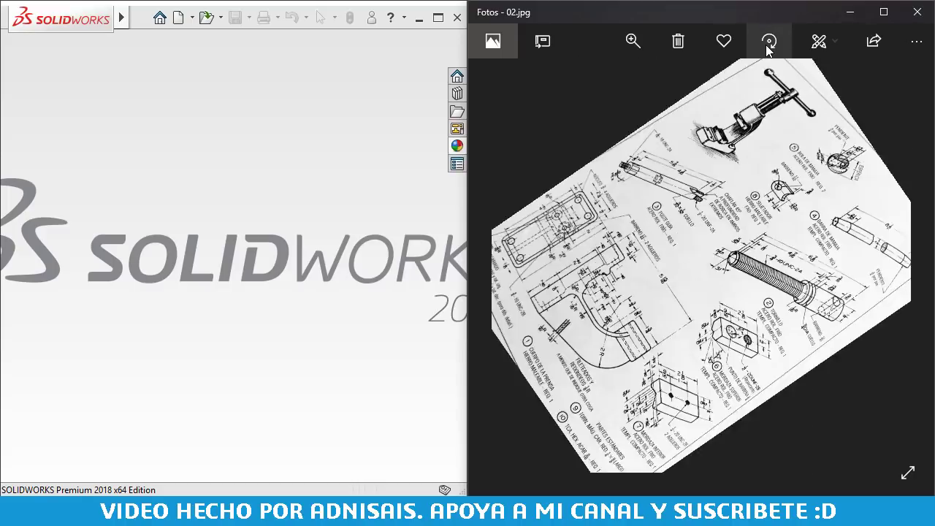
pyautogui.click(768, 42)
pyautogui.click(768, 41)
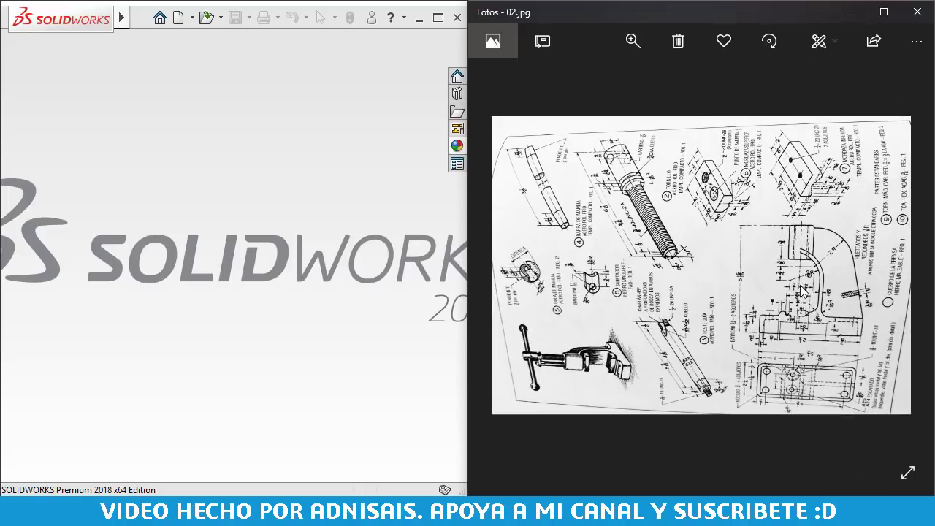
pyautogui.click(768, 42)
pyautogui.moveTo(839, 262); pyautogui.dragTo(694, 191)
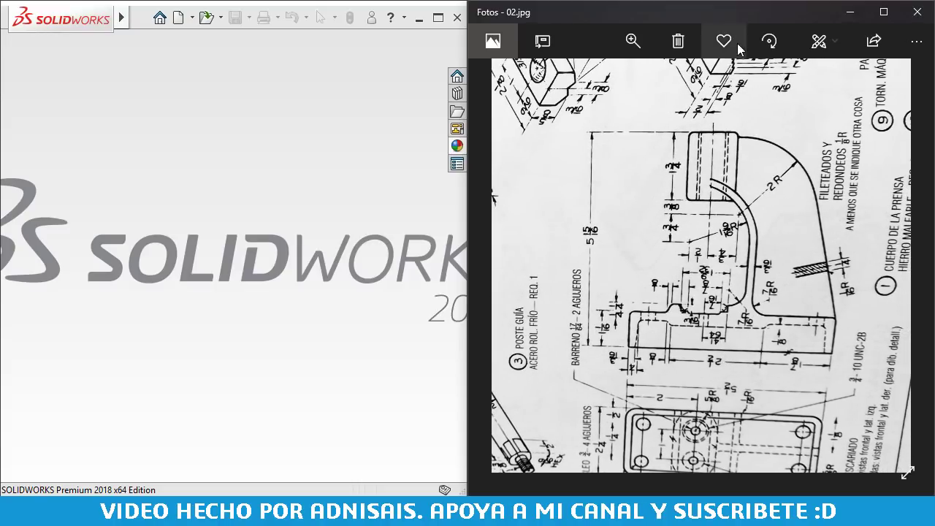
pyautogui.click(777, 45)
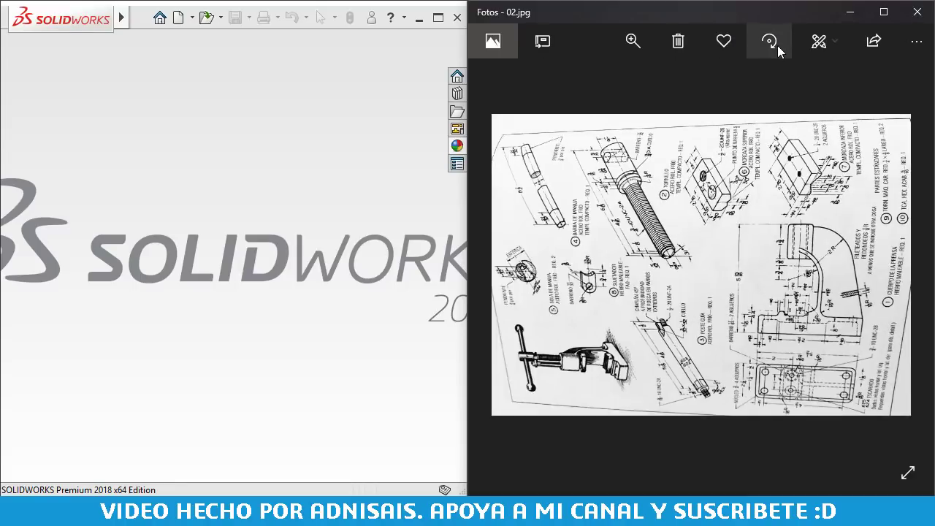
pyautogui.scroll(3, 690, 399)
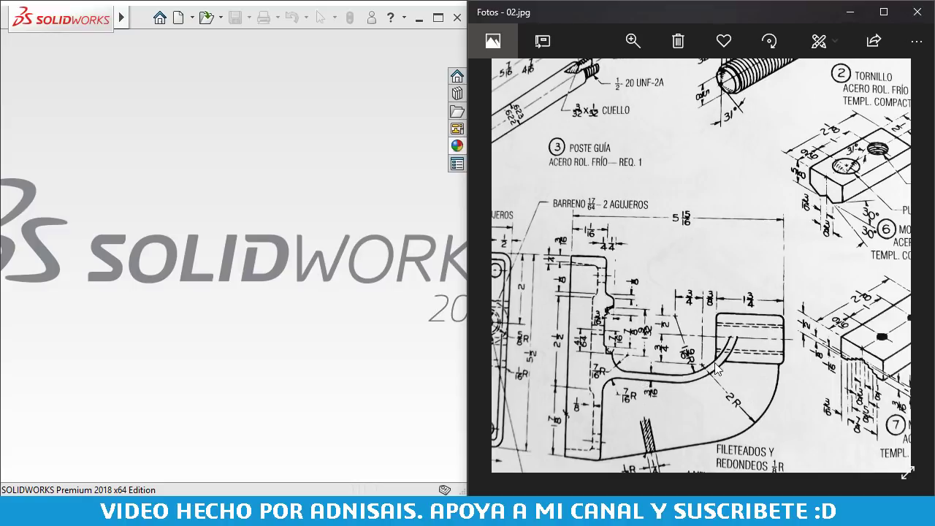
# - Create a new empty Pieza (part) document, Pieza1
pyautogui.click(222, 144)
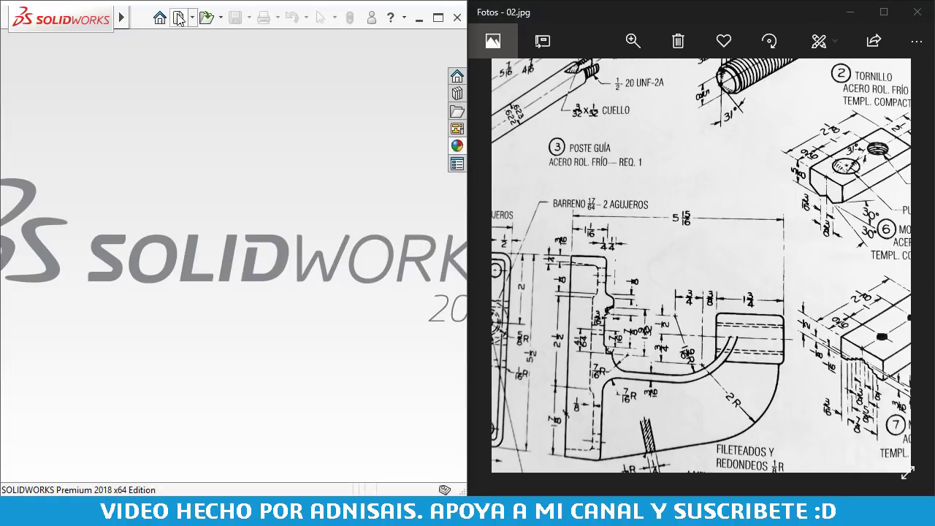
pyautogui.click(178, 19)
pyautogui.click(520, 427)
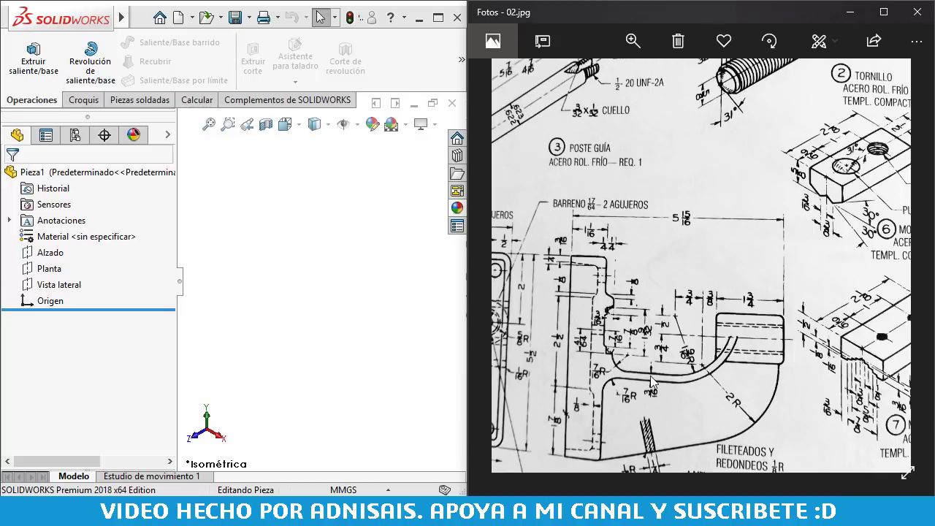
# - Re-centre and re-zoom the Photos drawing on the press body's curved arm
pyautogui.moveTo(661, 385); pyautogui.dragTo(710, 397)
pyautogui.scroll(-2, 701, 365)
pyautogui.scroll(-2, 680, 303)
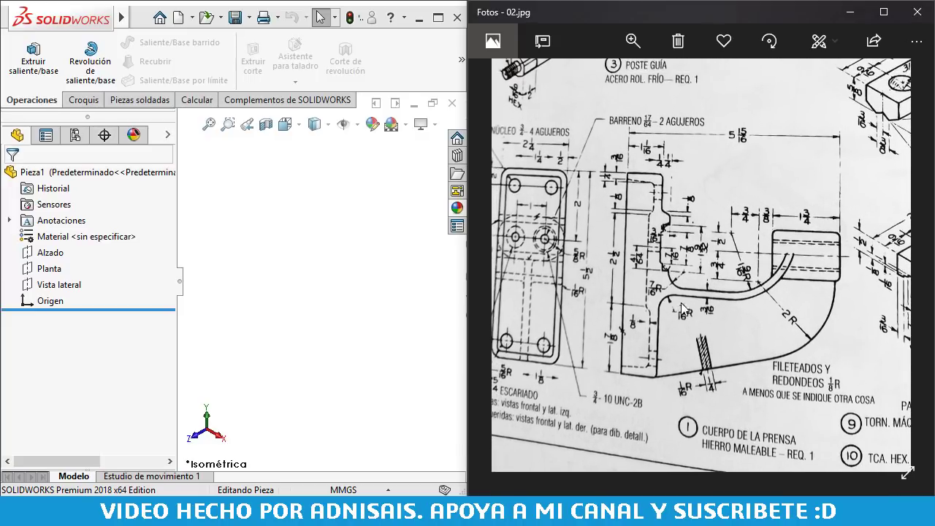
pyautogui.scroll(-2, 681, 309)
pyautogui.scroll(1, 681, 310)
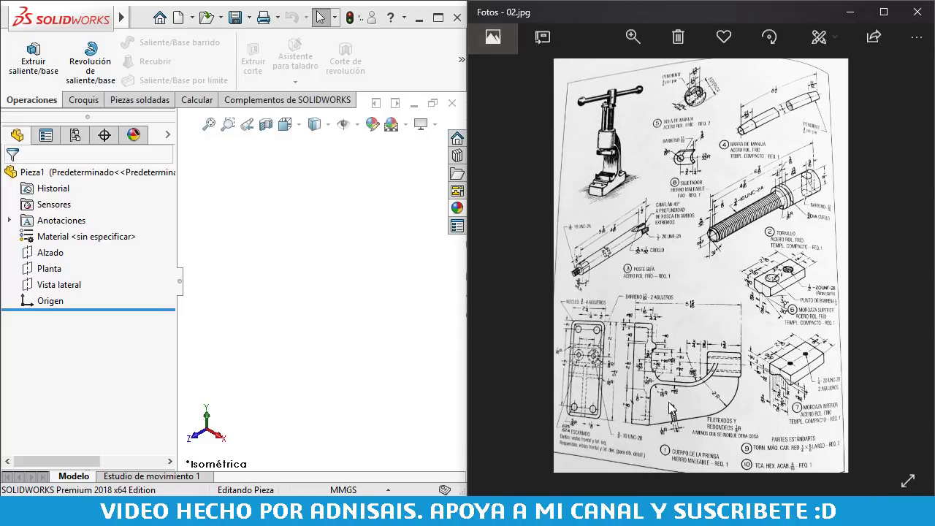
pyautogui.scroll(2, 672, 367)
pyautogui.scroll(1, 672, 367)
pyautogui.scroll(1, 663, 359)
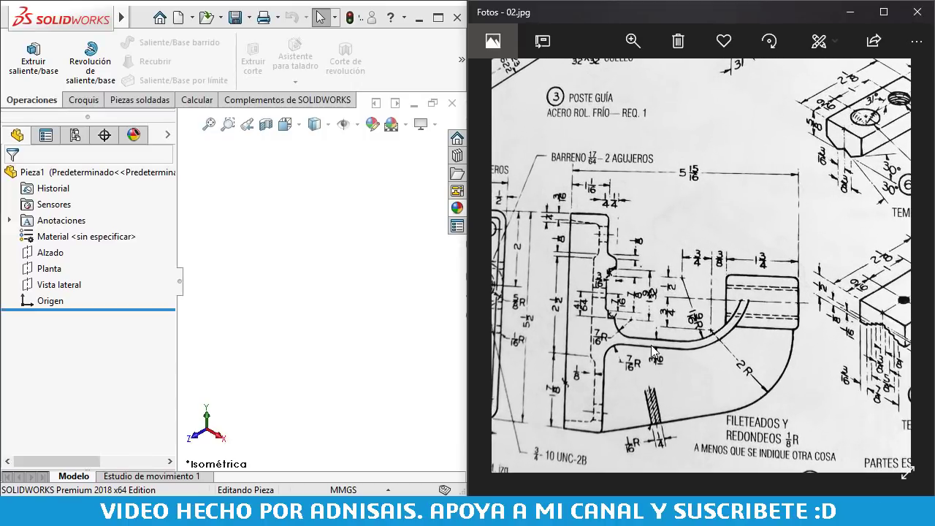
pyautogui.scroll(1, 654, 351)
pyautogui.moveTo(668, 346); pyautogui.dragTo(675, 346)
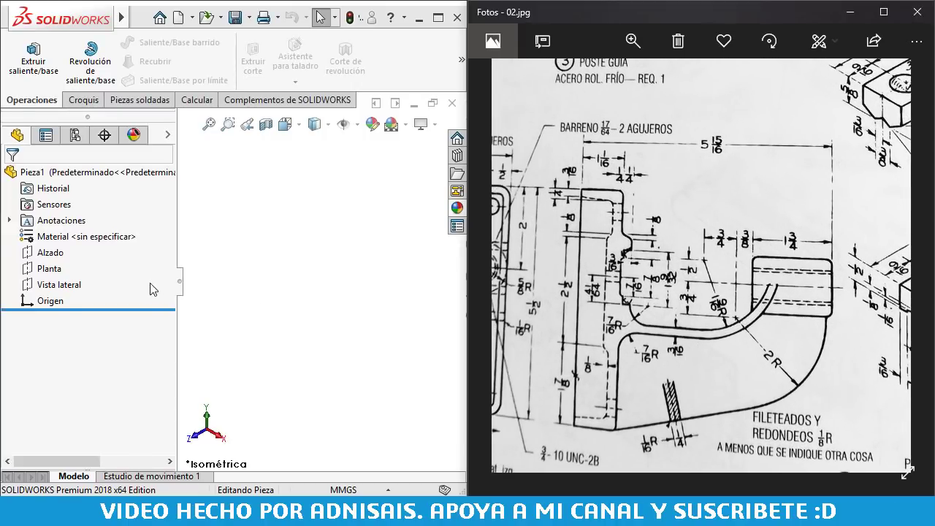
# - Start Croquis1 on the Vista lateral plane with the Line tool active
pyautogui.click(59, 284)
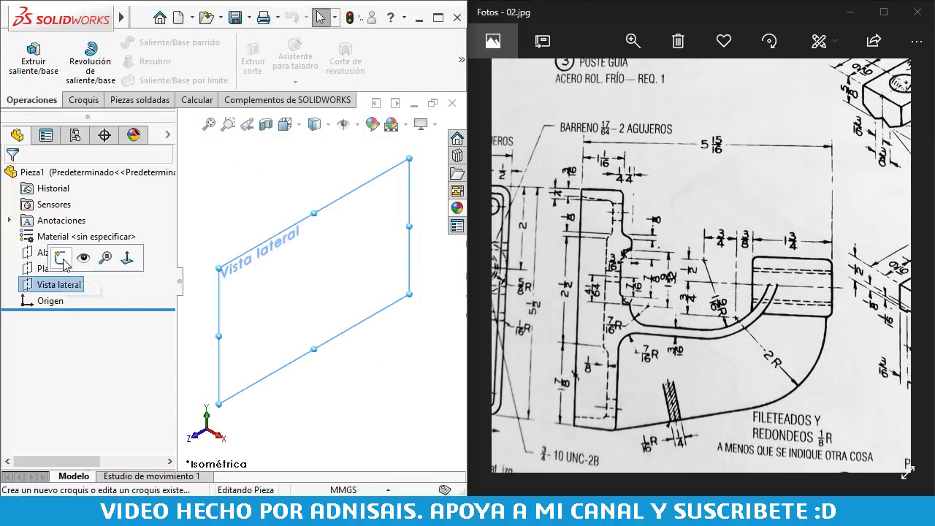
pyautogui.click(64, 263)
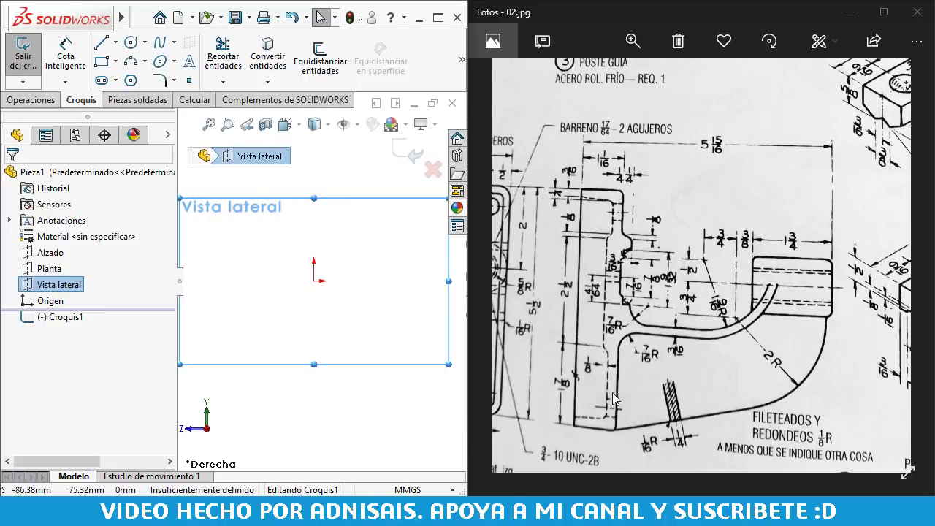
pyautogui.hscroll(-3, 577, 278)
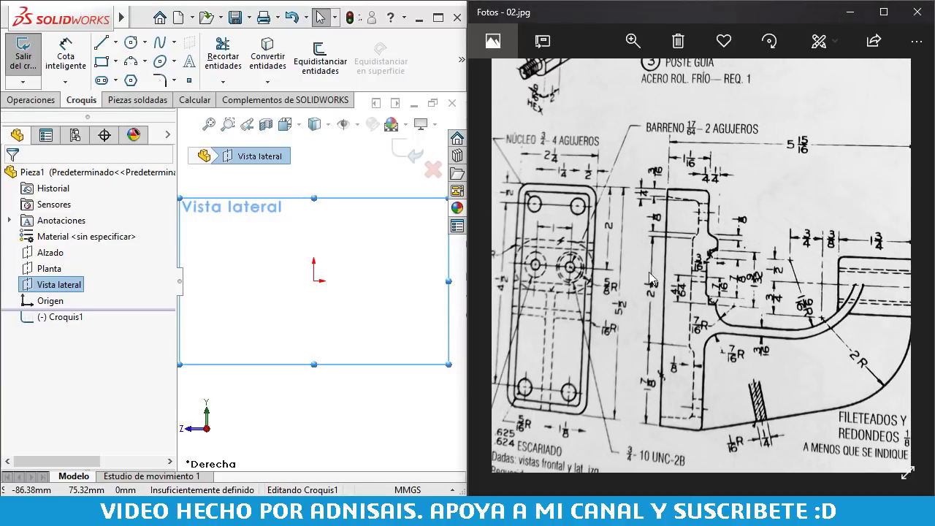
pyautogui.hscroll(2, 580, 276)
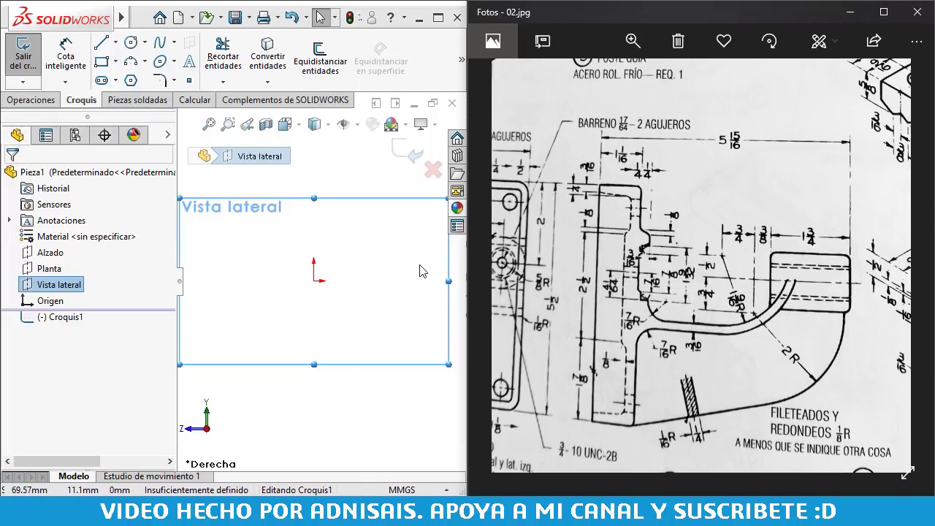
pyautogui.click(101, 42)
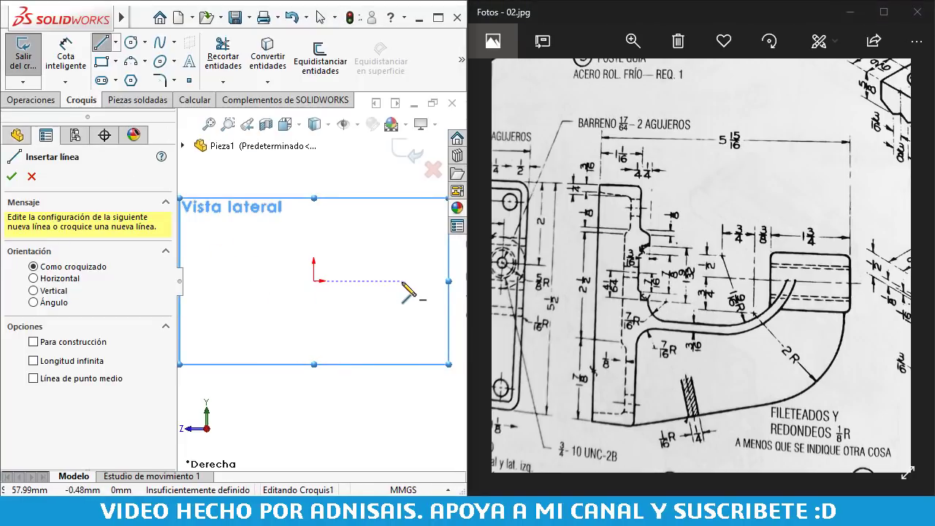
# - Draw the horizontal base line through the origin and switch the unit system to IPS inches
pyautogui.click(401, 280)
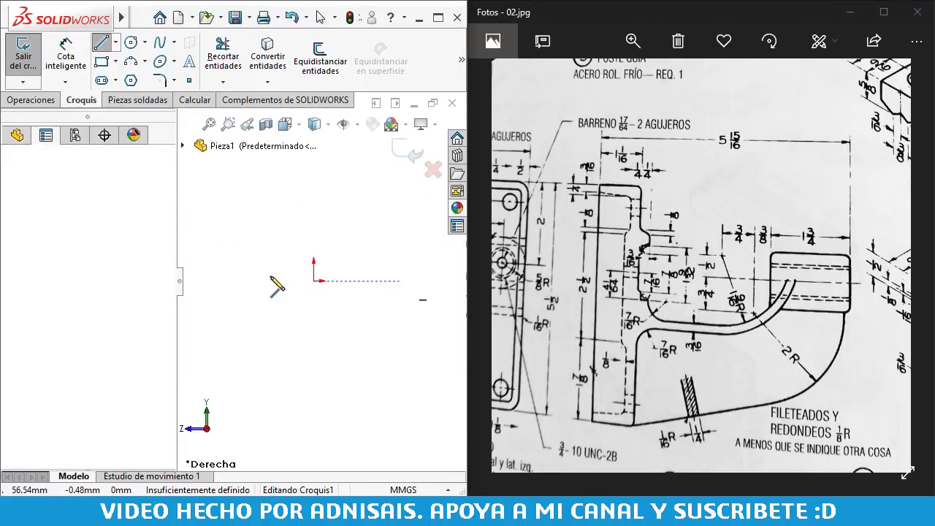
pyautogui.click(213, 281)
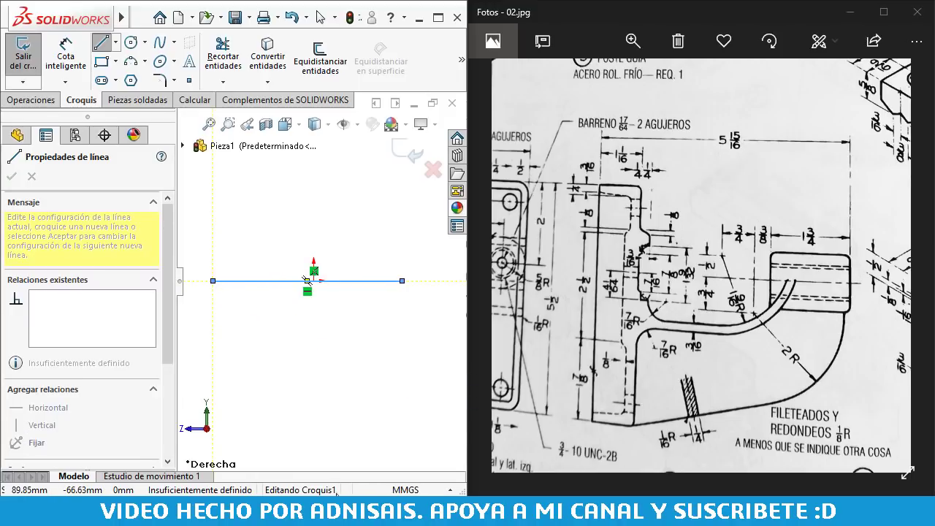
pyautogui.click(409, 489)
pyautogui.click(362, 441)
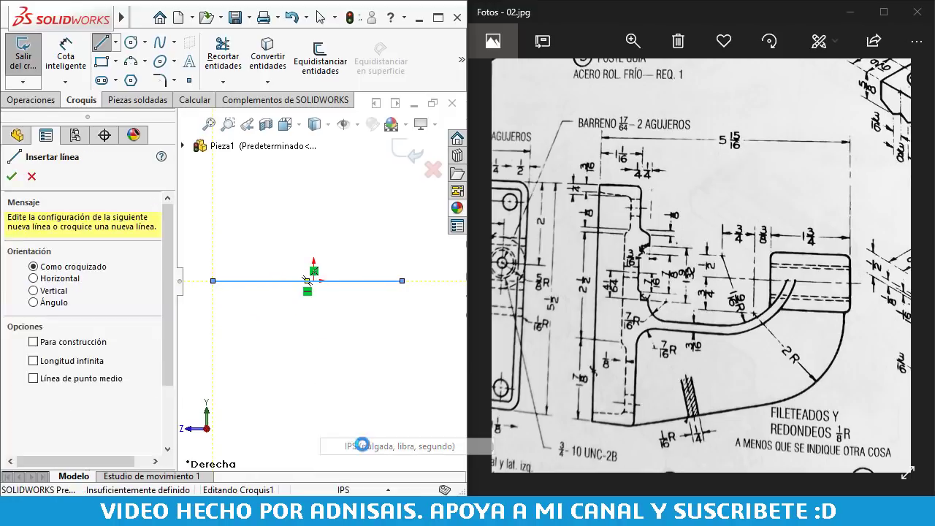
# - Exit the sketch and reopen Croquis1 for editing
pyautogui.click(404, 149)
pyautogui.click(61, 316)
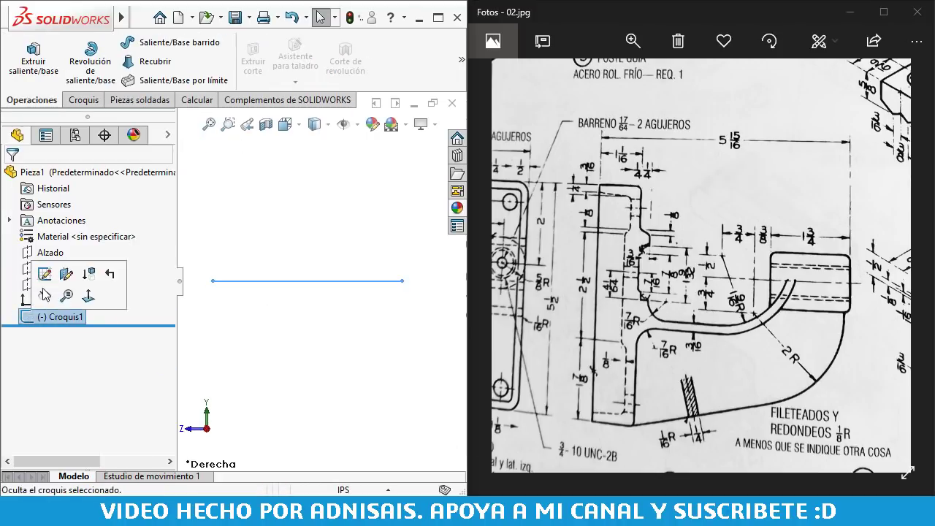
pyautogui.click(44, 274)
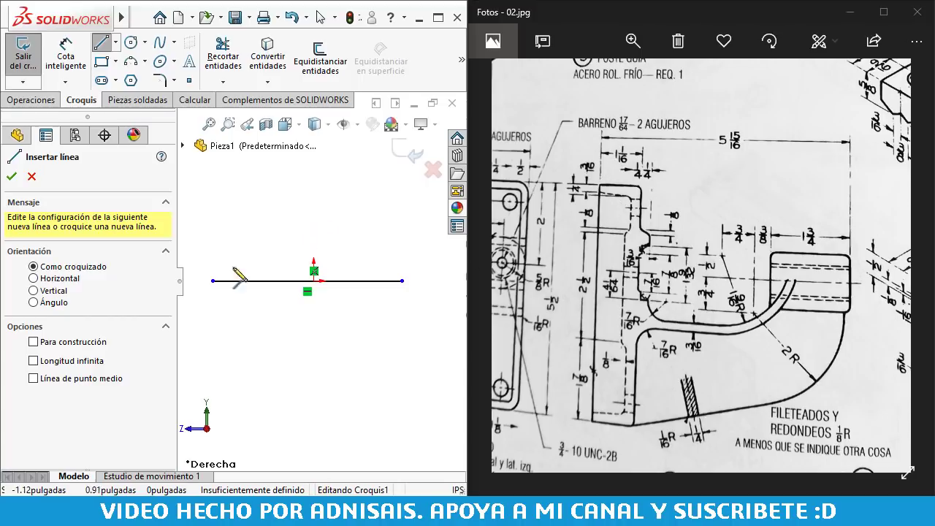
# - Draw connected lines from the base's left end: vertical rise, horizontal, slope up, horizontal top, slope down
pyautogui.click(213, 281)
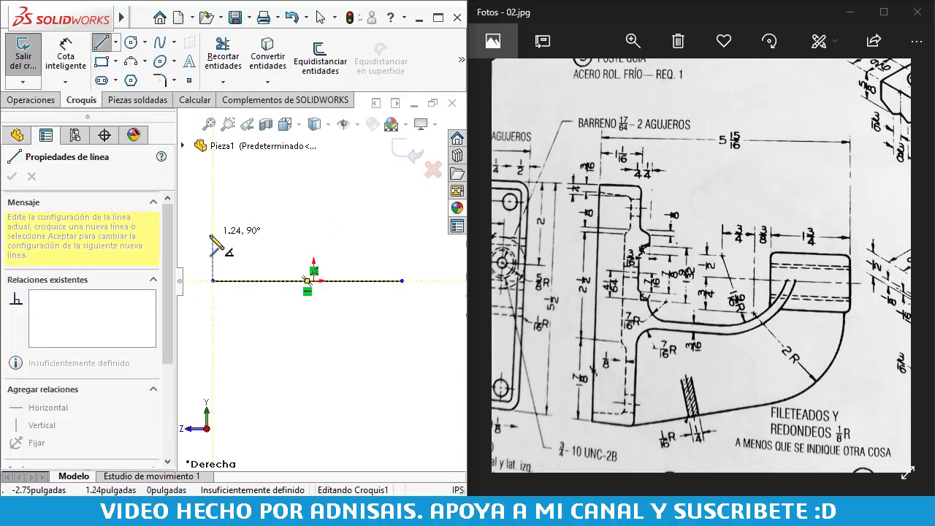
pyautogui.click(212, 247)
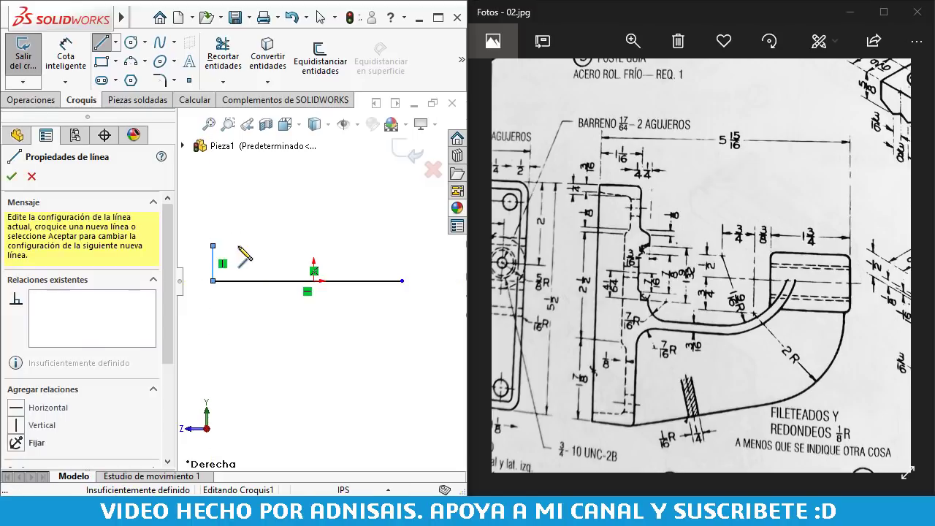
pyautogui.click(240, 246)
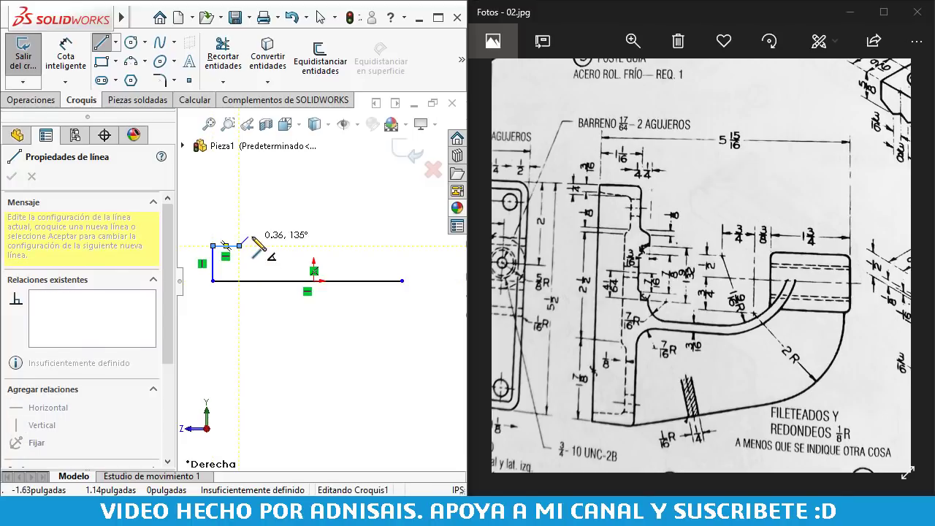
pyautogui.click(252, 233)
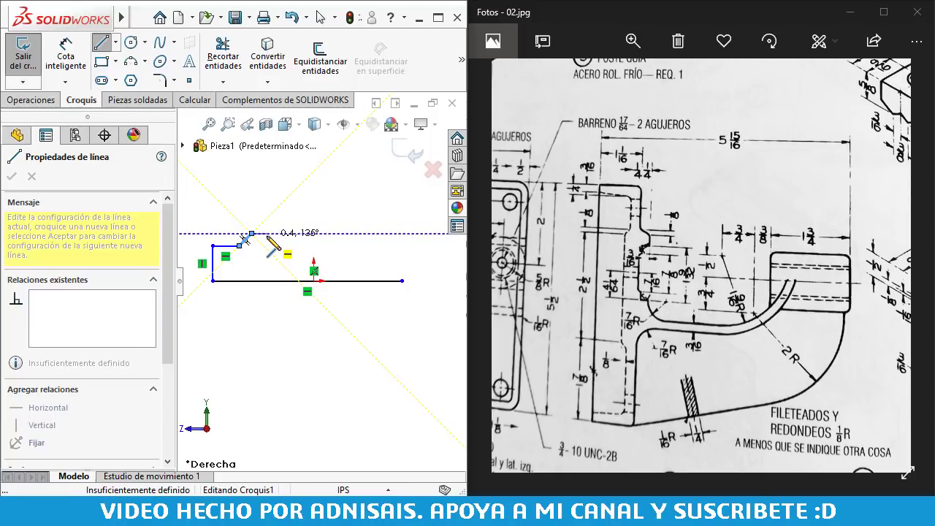
pyautogui.click(266, 233)
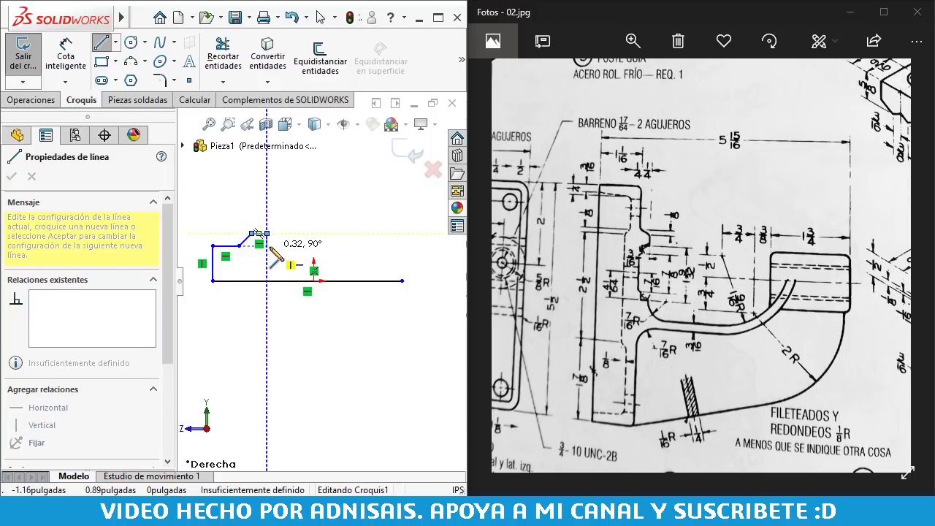
pyautogui.click(280, 245)
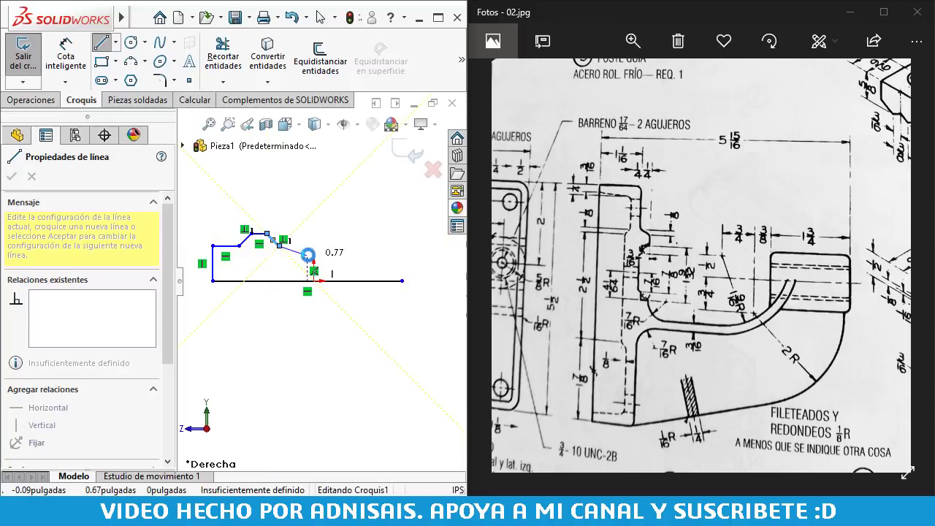
pyautogui.press('Escape')
pyautogui.click(285, 240)
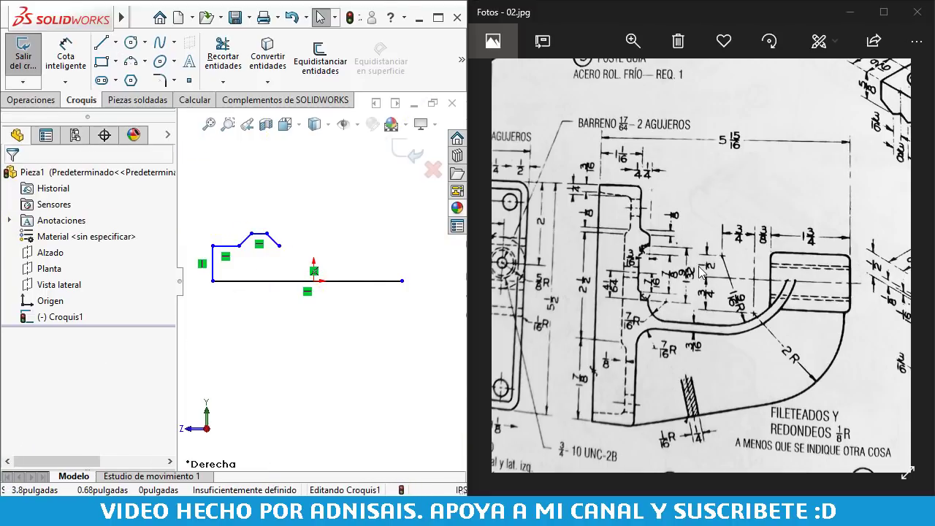
# - Give the last sloped line a Vertical relation
pyautogui.scroll(-5, 658, 255)
pyautogui.scroll(3, 654, 288)
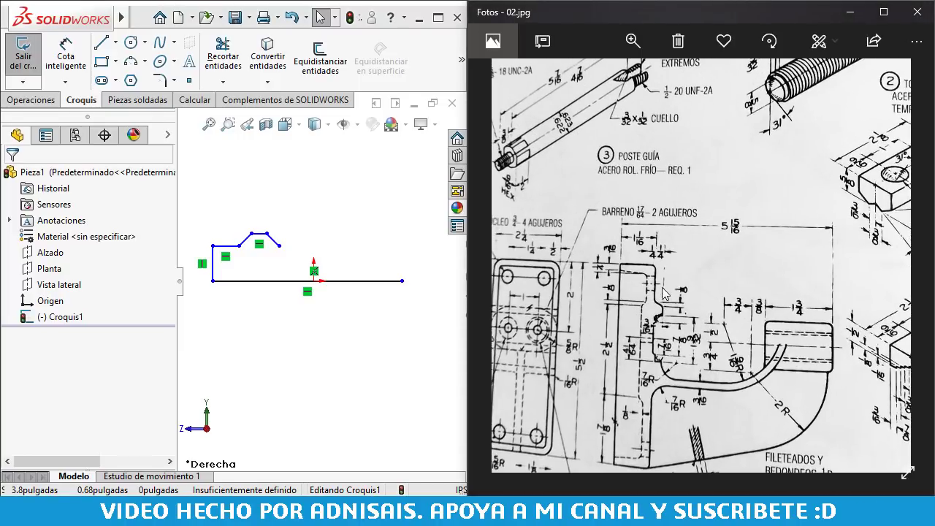
pyautogui.scroll(2, 652, 300)
pyautogui.scroll(2, 652, 300)
pyautogui.scroll(2, 642, 280)
pyautogui.scroll(1, 631, 268)
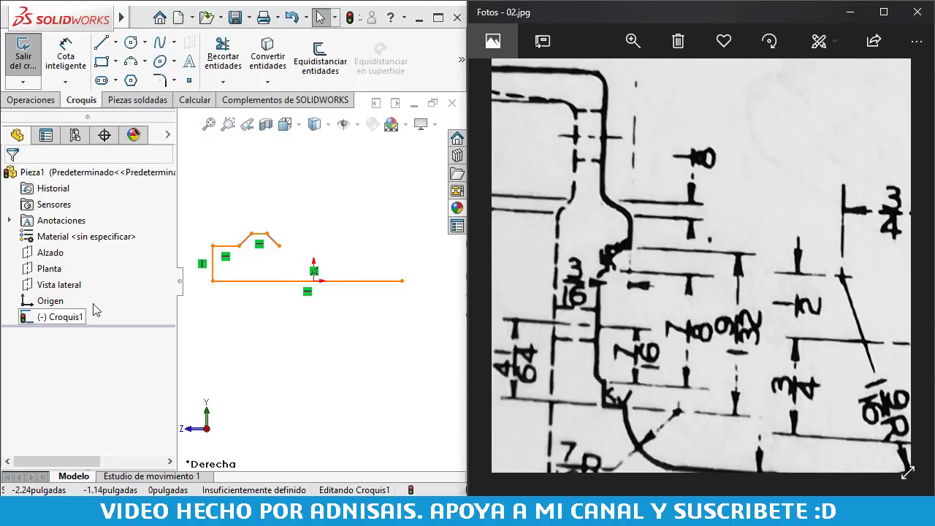
pyautogui.click(282, 246)
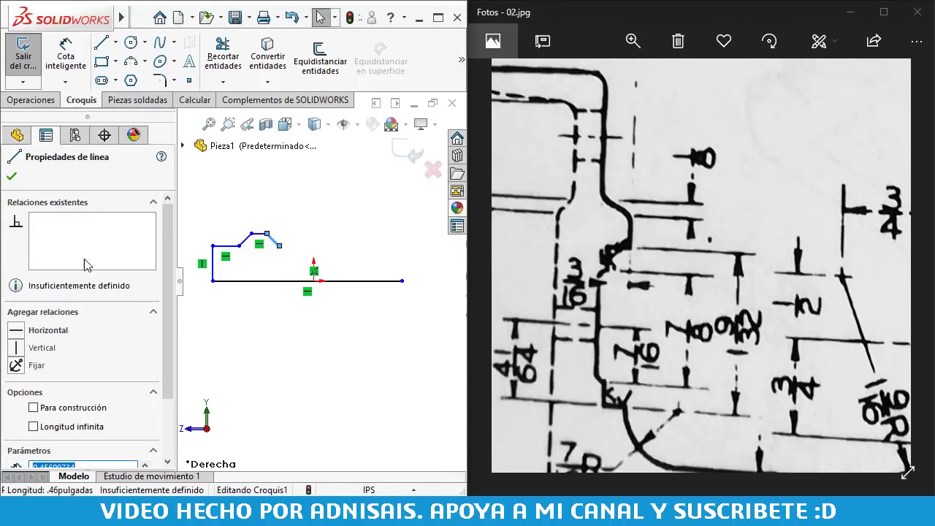
pyautogui.click(17, 348)
pyautogui.click(257, 356)
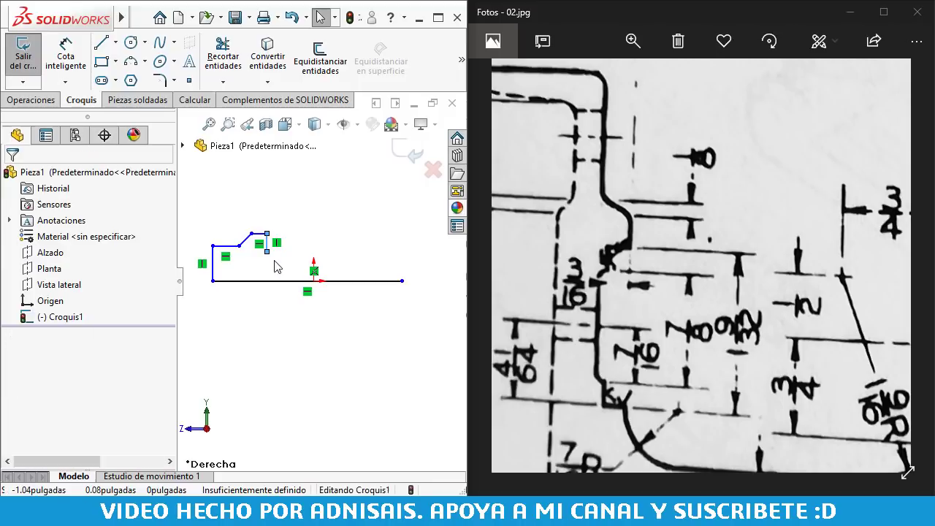
# - Continue from its lower end with horizontal runs joined by two small fillet arcs
pyautogui.click(267, 252)
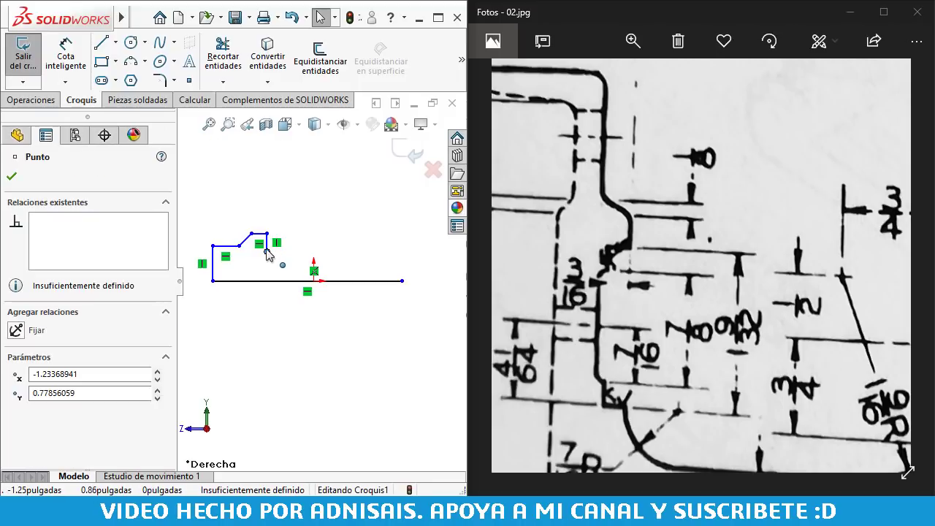
pyautogui.press('l')
pyautogui.scroll(-1, 281, 252)
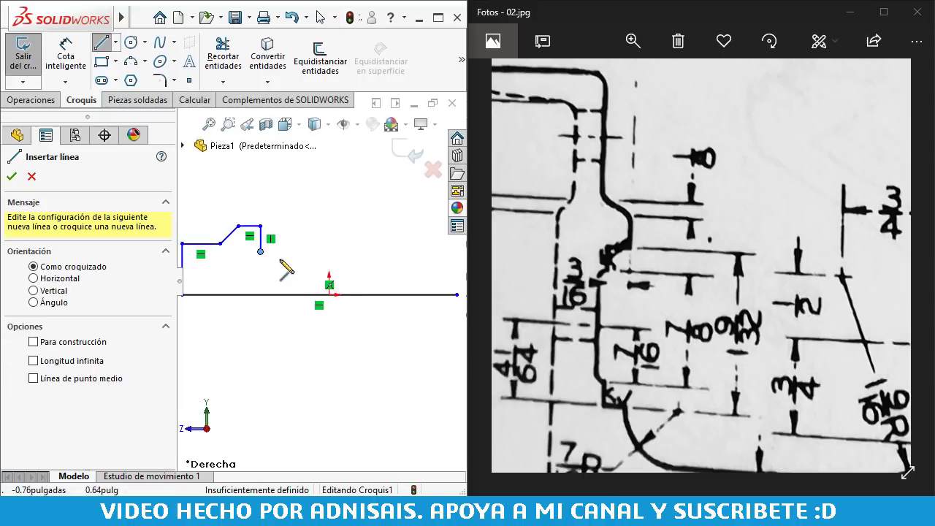
pyautogui.click(260, 252)
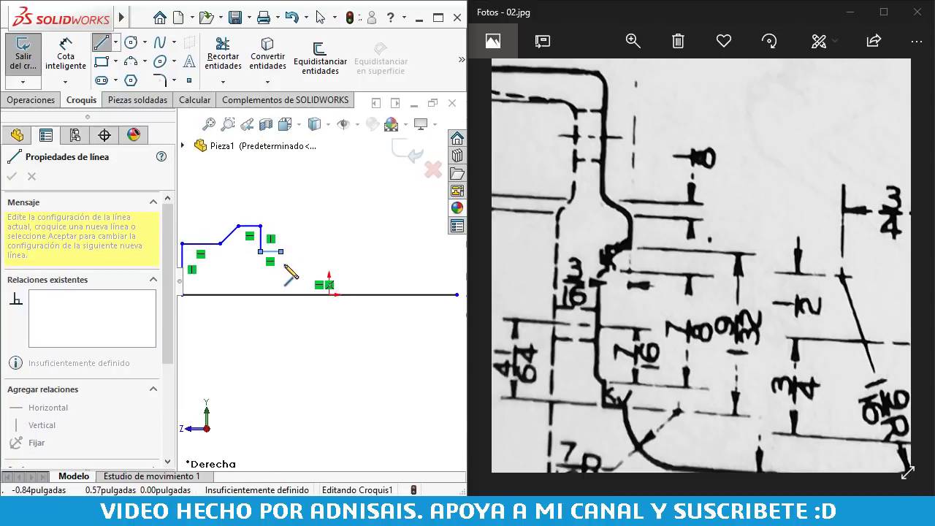
pyautogui.click(270, 252)
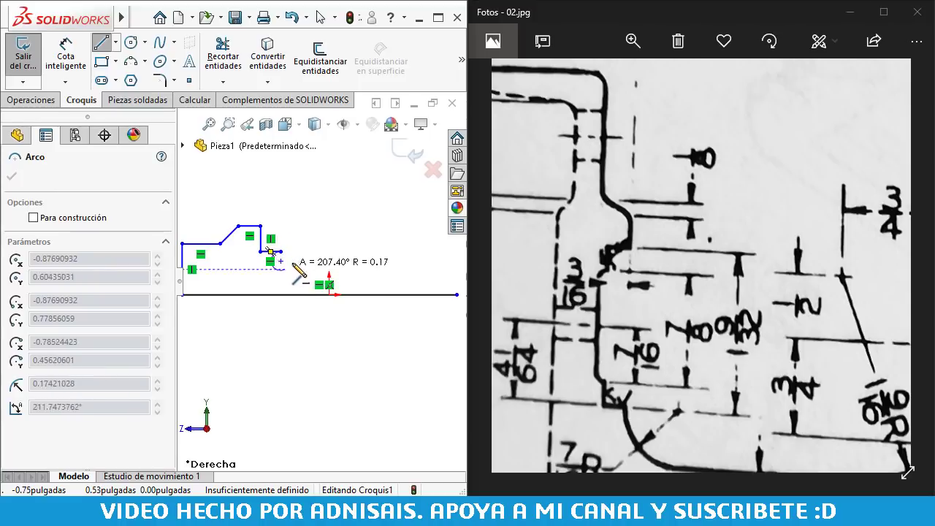
pyautogui.scroll(-1, 296, 263)
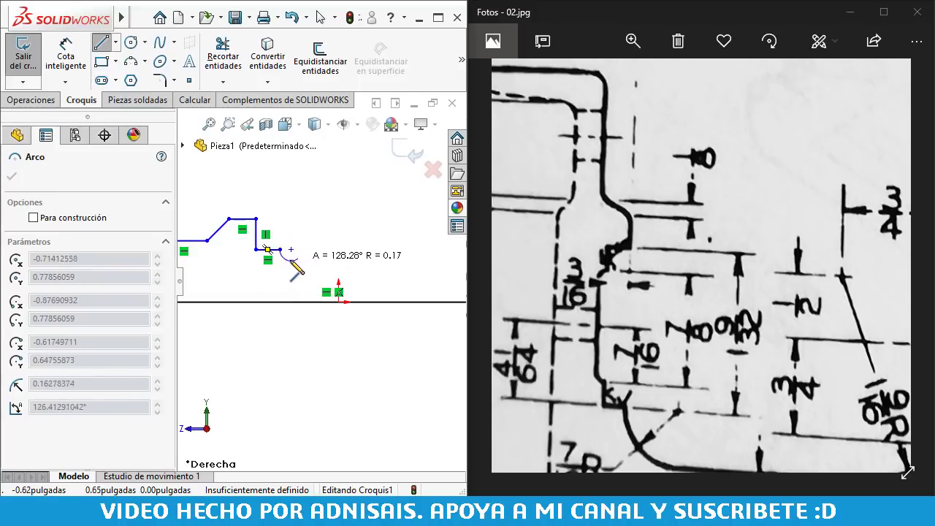
pyautogui.click(289, 260)
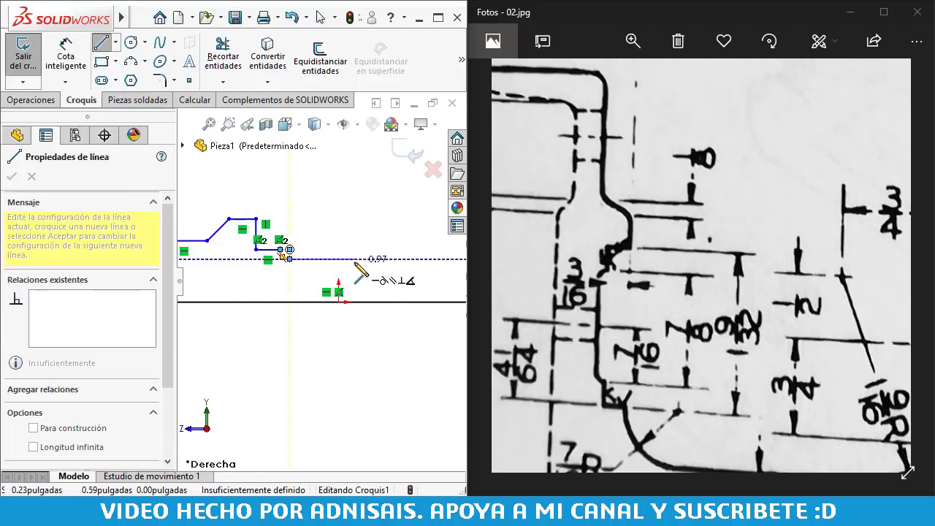
pyautogui.click(363, 259)
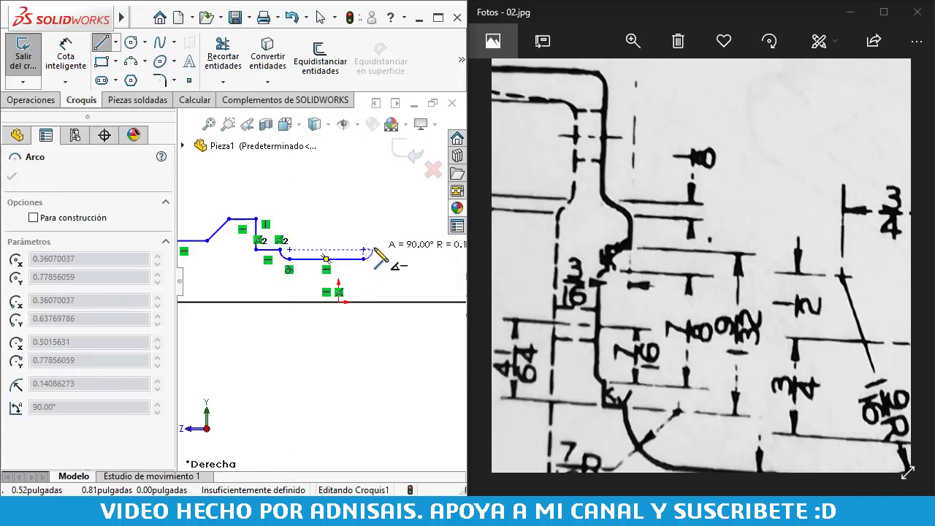
pyautogui.click(365, 250)
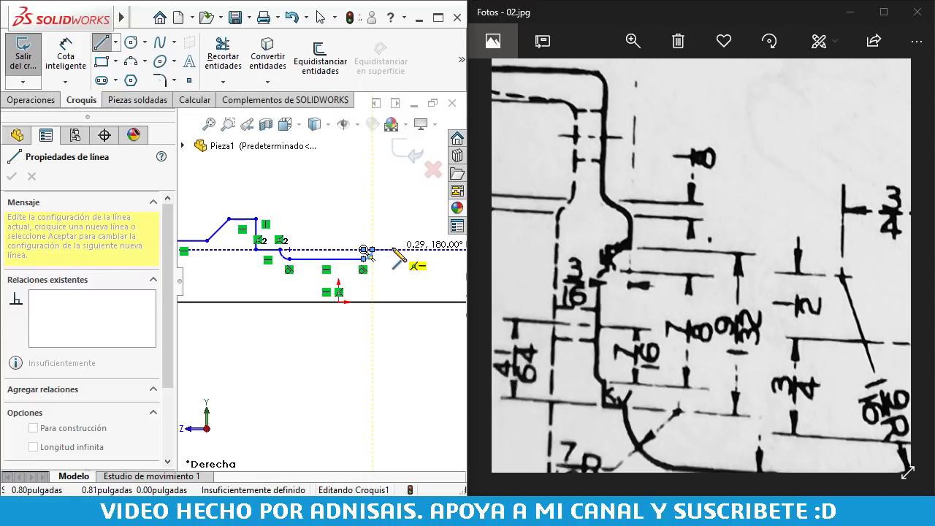
pyautogui.click(392, 250)
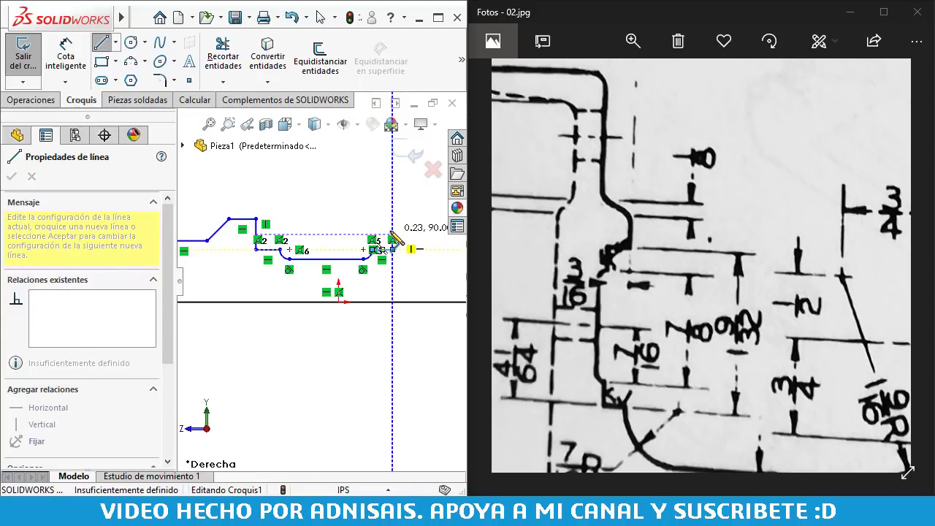
# - Add a large tangent quarter arc curving upward on the right to form the arm
pyautogui.scroll(3, 409, 233)
pyautogui.scroll(-2, 387, 252)
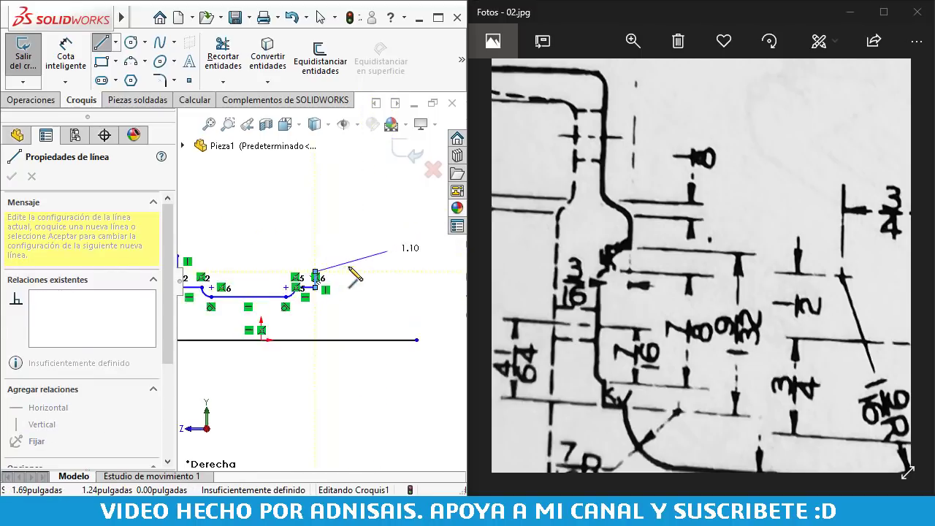
pyautogui.scroll(-2, 339, 284)
pyautogui.press('a')
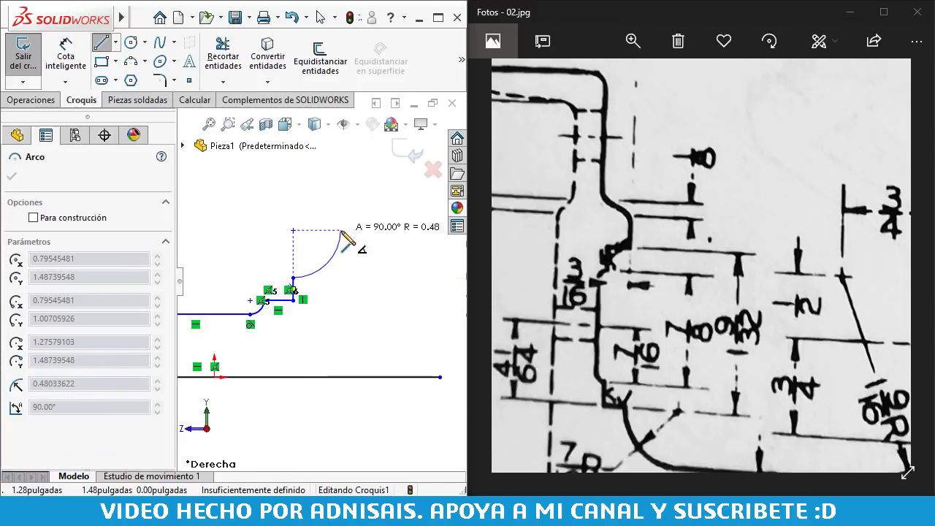
pyautogui.click(340, 230)
pyautogui.press('Escape')
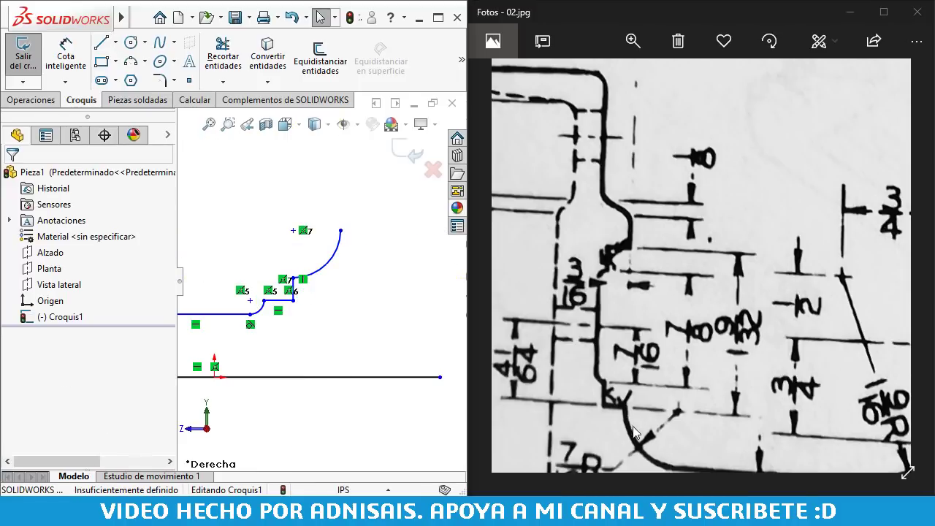
pyautogui.moveTo(665, 439)
pyautogui.mouseDown()
pyautogui.moveTo(640, 303)
pyautogui.moveTo(609, 291)
pyautogui.mouseUp()
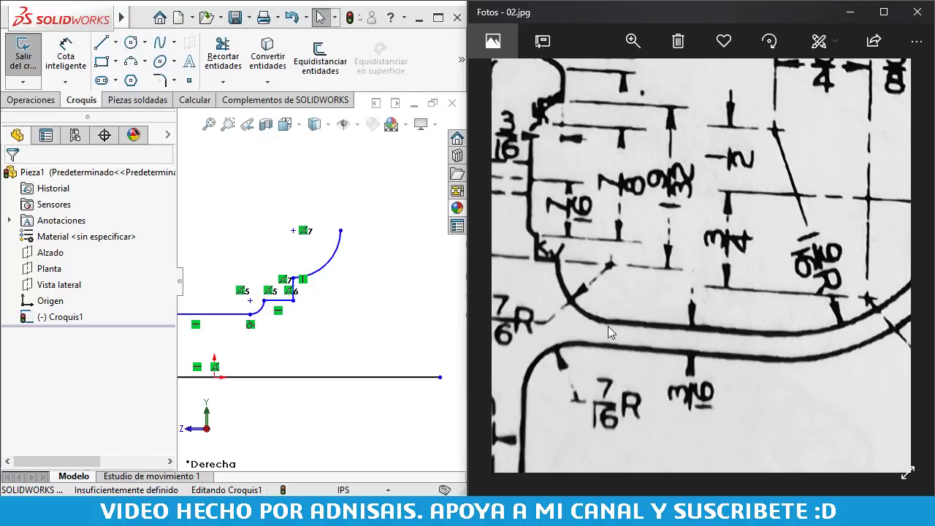
pyautogui.moveTo(770, 330); pyautogui.dragTo(691, 340)
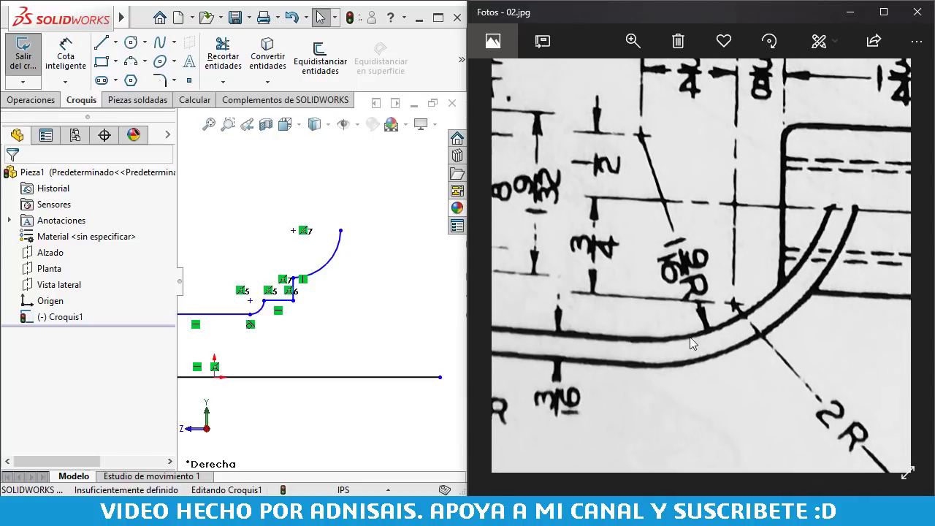
pyautogui.moveTo(672, 252)
pyautogui.mouseDown()
pyautogui.moveTo(781, 231)
pyautogui.moveTo(794, 124)
pyautogui.moveTo(776, 174)
pyautogui.mouseUp()
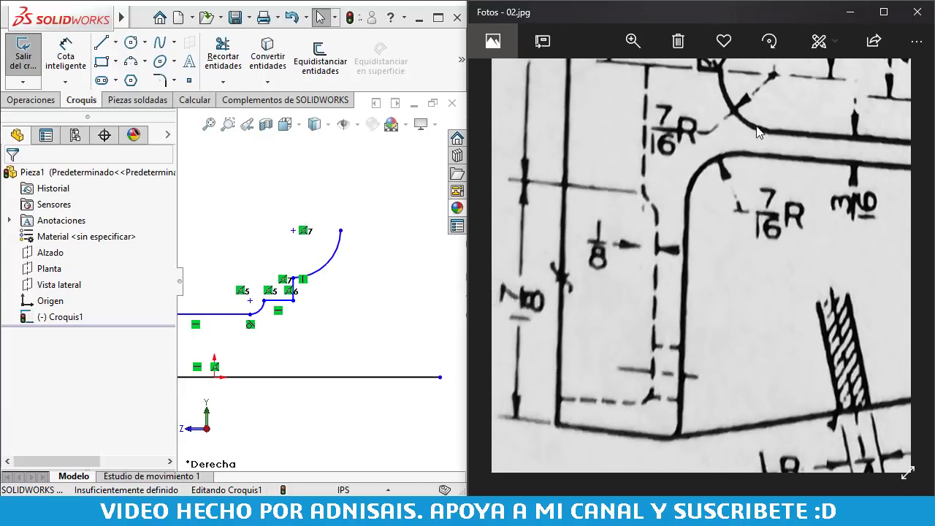
pyautogui.moveTo(732, 241)
pyautogui.mouseDown()
pyautogui.moveTo(733, 298)
pyautogui.moveTo(740, 234)
pyautogui.moveTo(799, 215)
pyautogui.moveTo(722, 306)
pyautogui.mouseUp()
pyautogui.scroll(-3, 790, 222)
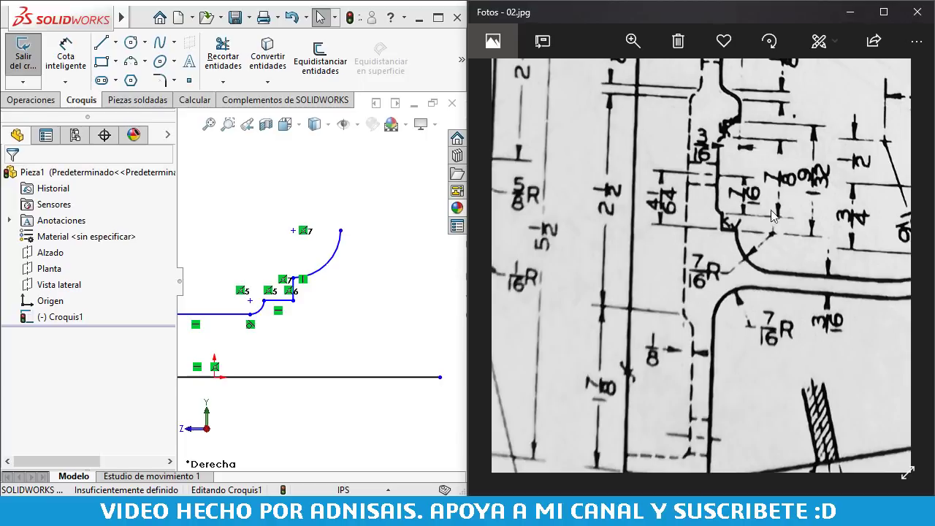
pyautogui.moveTo(696, 254)
pyautogui.mouseDown()
pyautogui.moveTo(838, 215)
pyautogui.moveTo(787, 280)
pyautogui.moveTo(731, 287)
pyautogui.mouseUp()
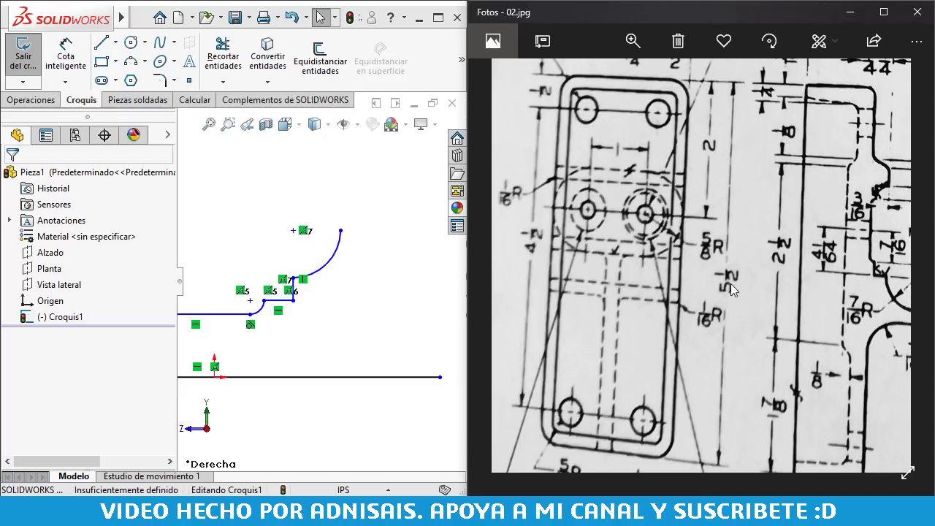
# - Dimension the bottom base line as 5.5 inches with Smart Dimension
pyautogui.click(438, 290)
pyautogui.scroll(5, 307, 314)
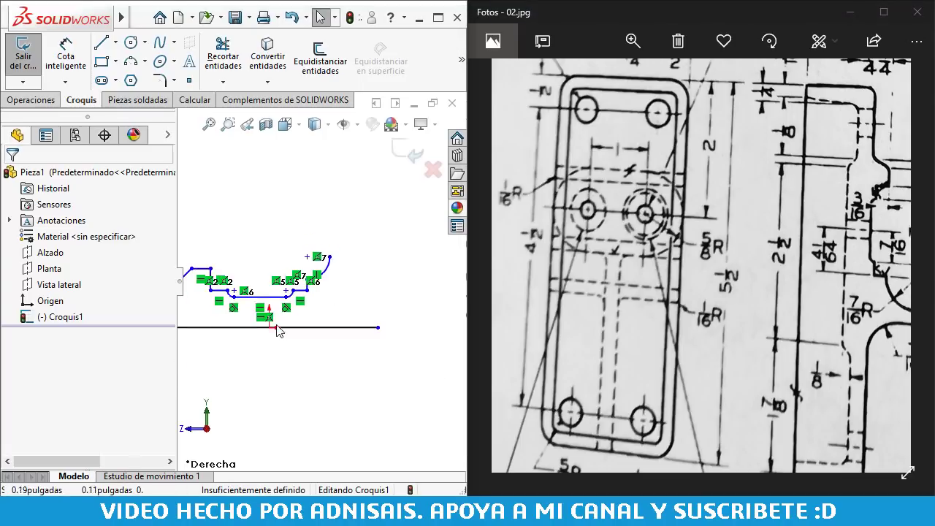
pyautogui.scroll(-1, 187, 330)
pyautogui.moveTo(299, 387); pyautogui.dragTo(298, 317, button='right')
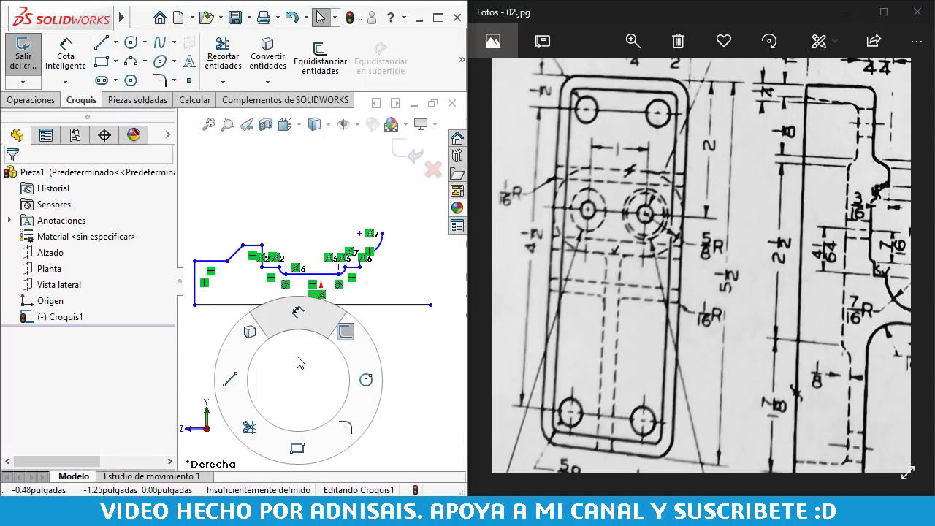
pyautogui.click(266, 313)
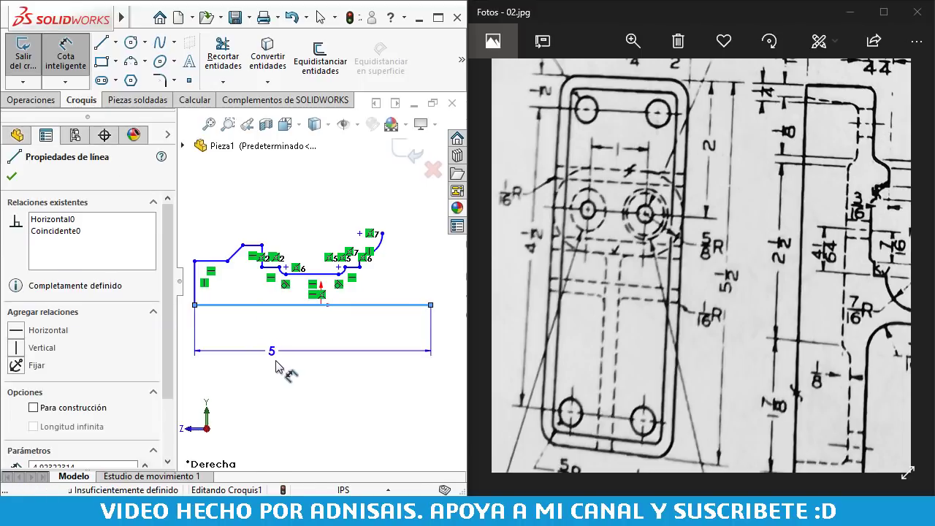
pyautogui.click(280, 365)
pyautogui.write('5.5')
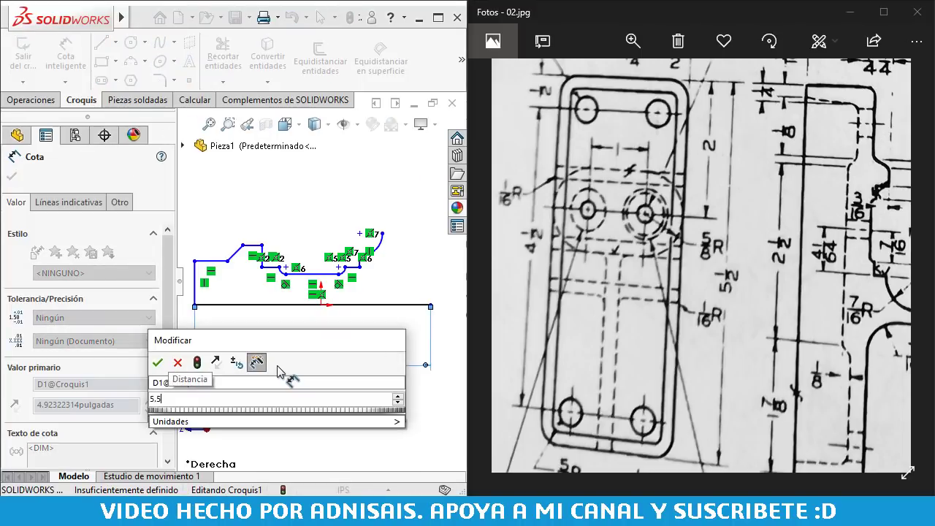
pyautogui.press('Return')
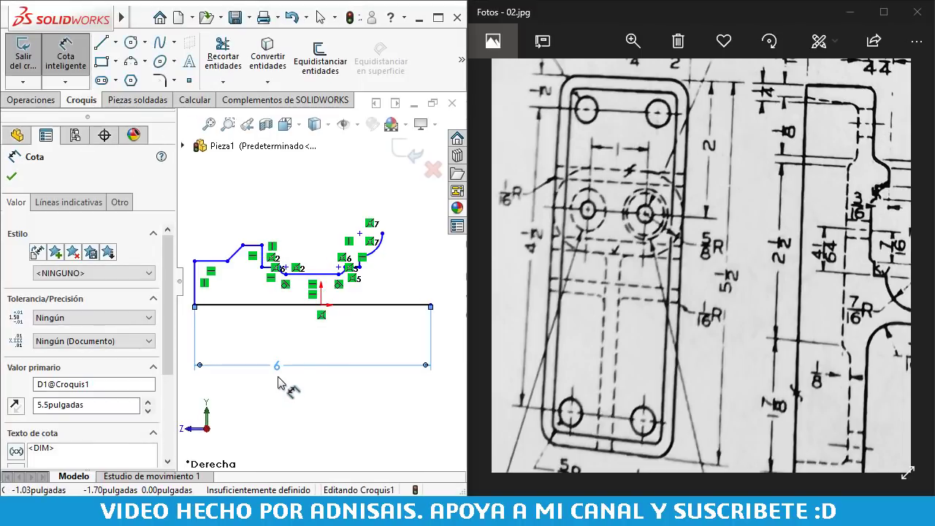
pyautogui.click(309, 192)
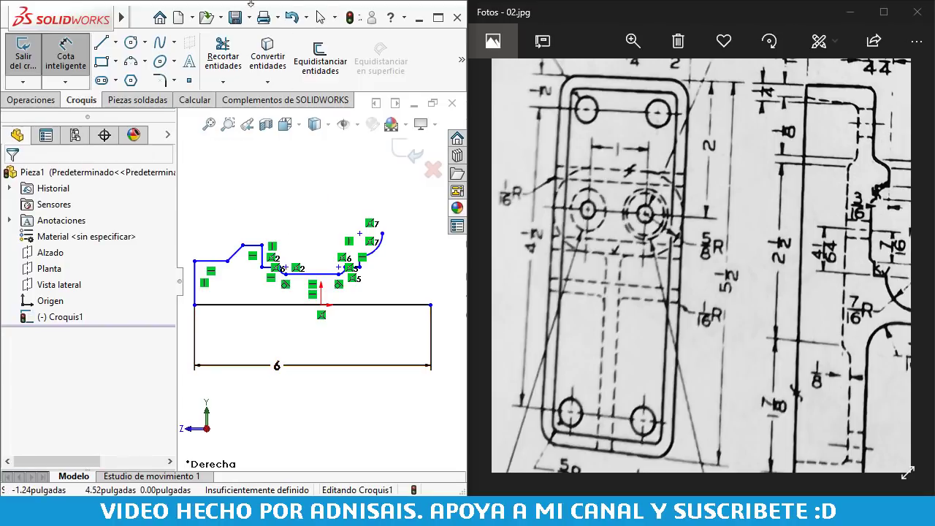
# - Set the part's drafting standard to ANSI in Document Properties
pyautogui.moveTo(121, 17)
pyautogui.click(381, 17)
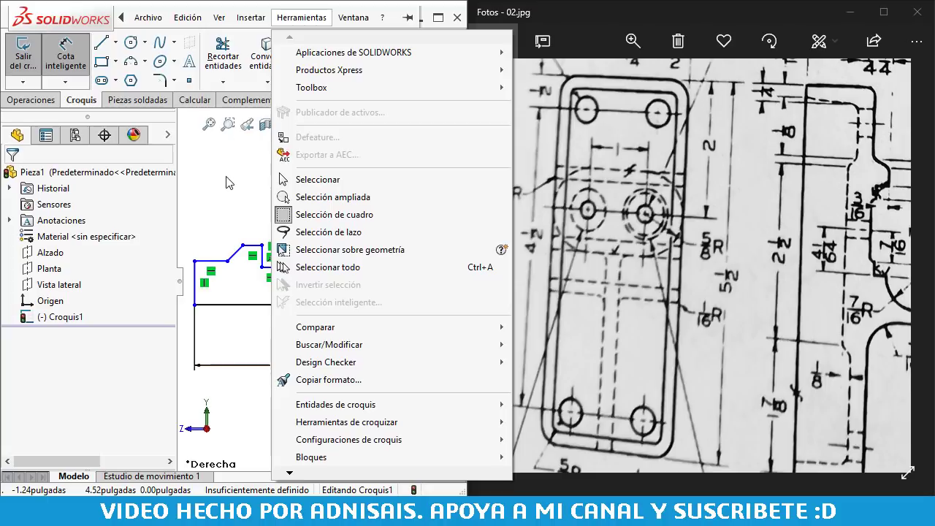
pyautogui.click(229, 182)
pyautogui.click(438, 17)
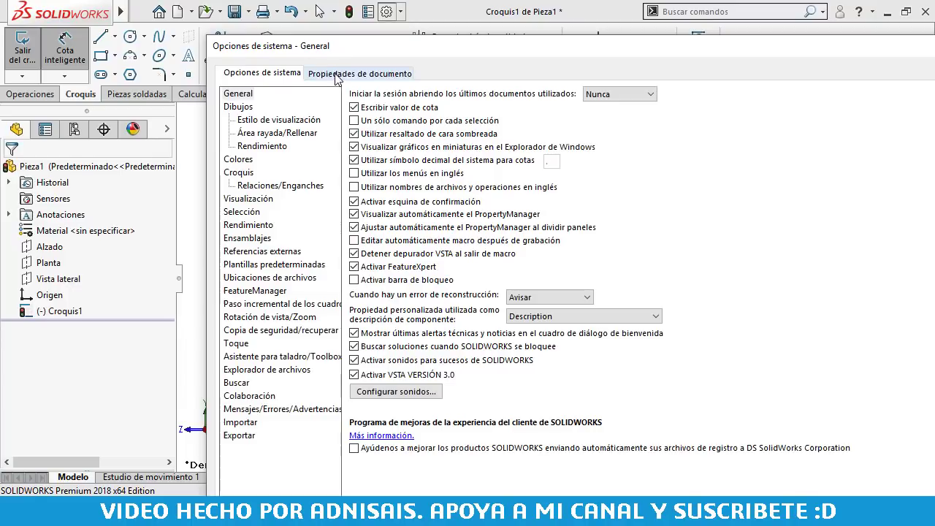
pyautogui.click(361, 72)
pyautogui.click(650, 109)
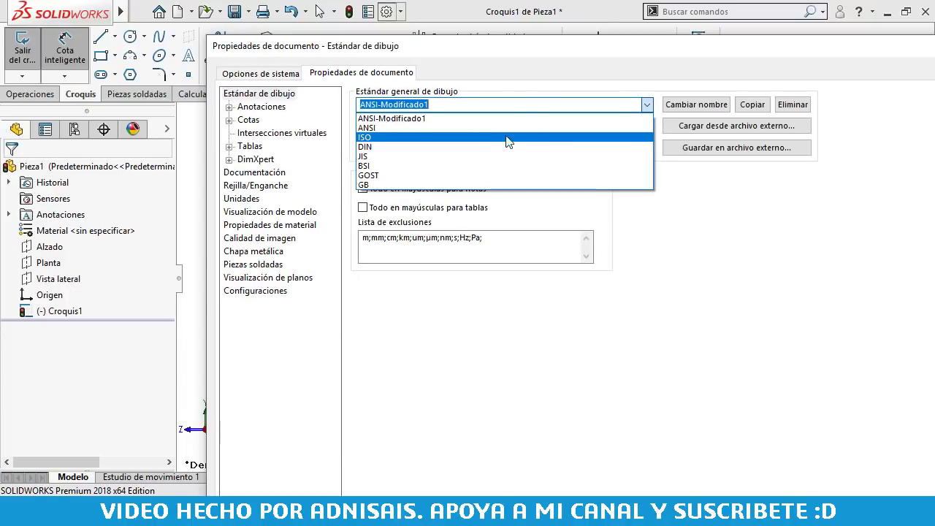
pyautogui.click(490, 126)
pyautogui.press('Return')
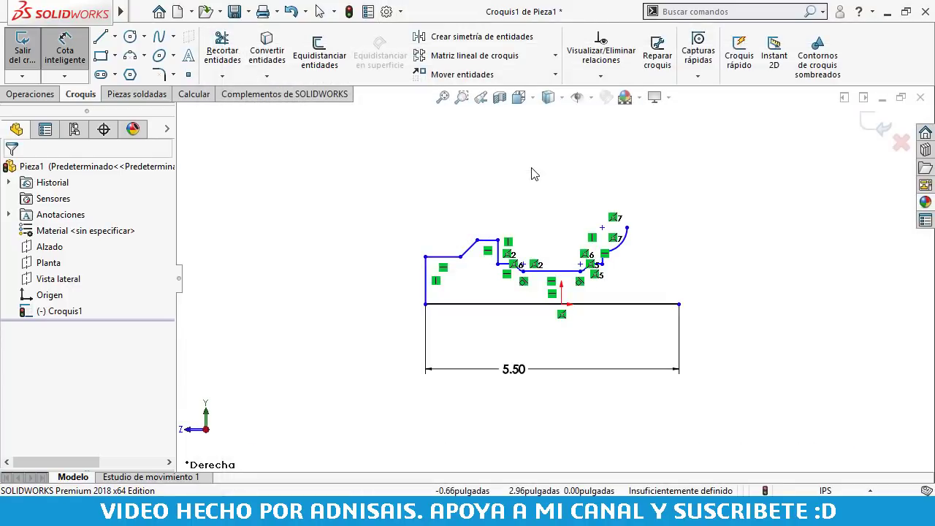
# - Set length units to fractions with denominator 64, so the base reads 5 1/2"
pyautogui.click(385, 13)
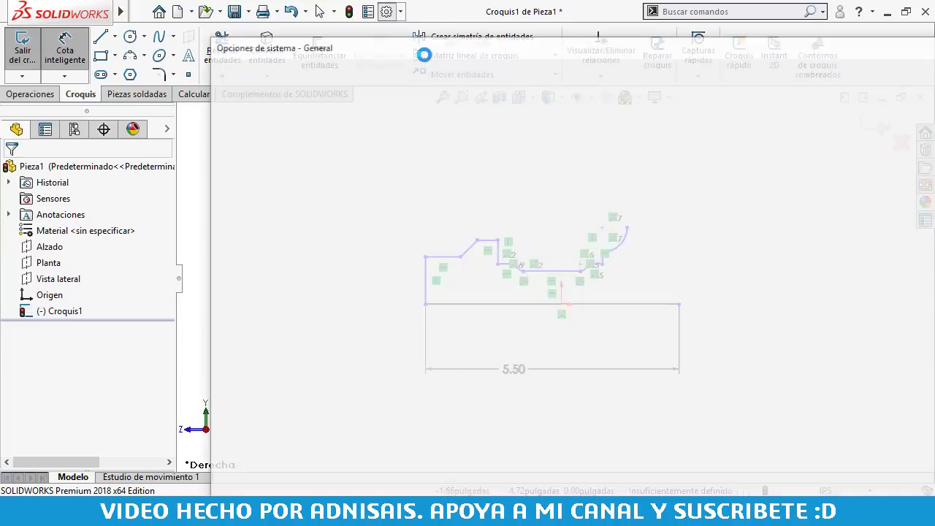
pyautogui.click(338, 76)
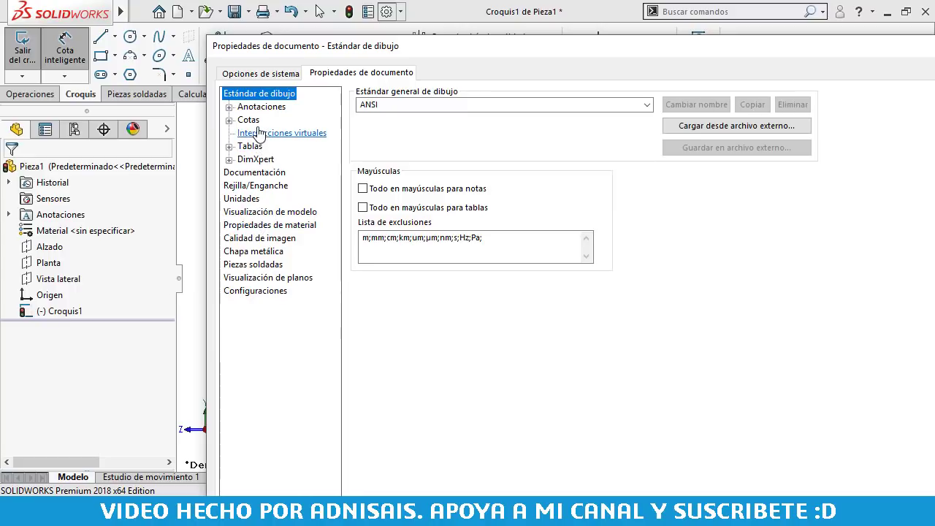
pyautogui.click(242, 199)
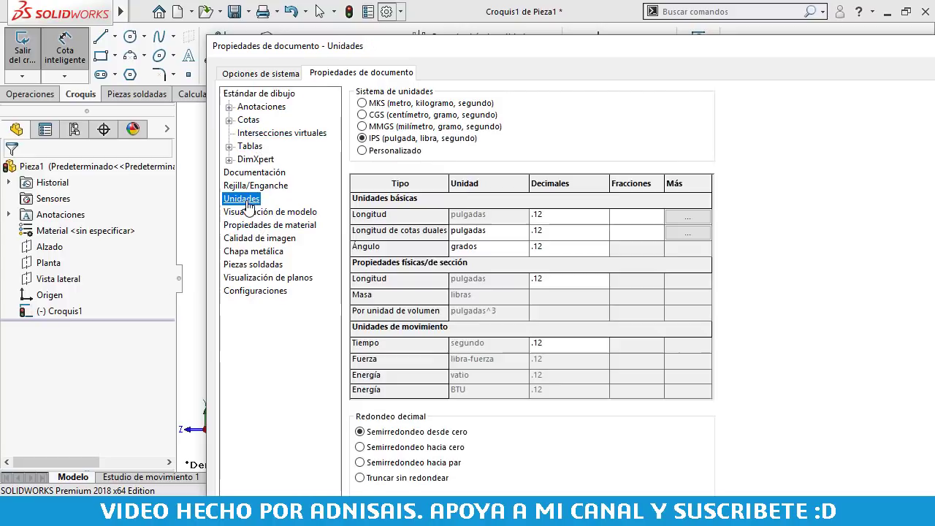
pyautogui.click(644, 216)
pyautogui.write('064')
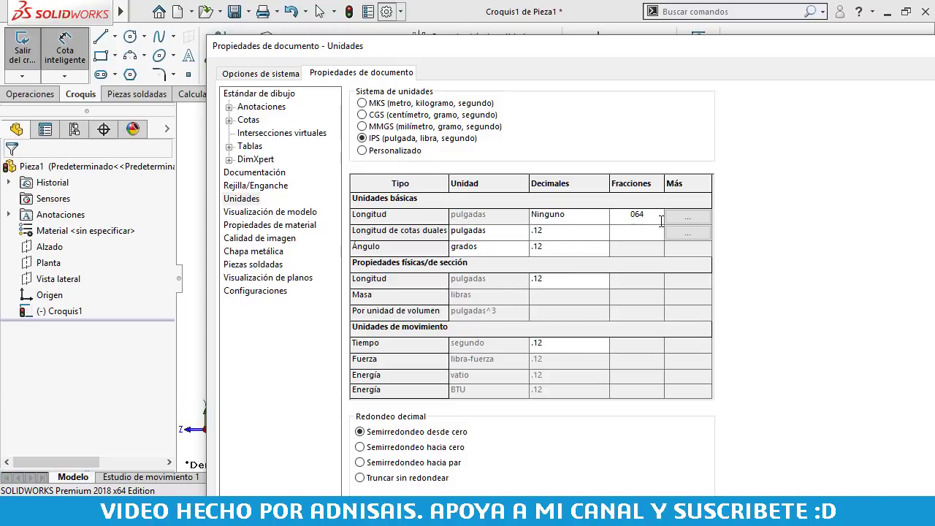
pyautogui.click(632, 213)
pyautogui.press('Delete')
pyautogui.press('Return')
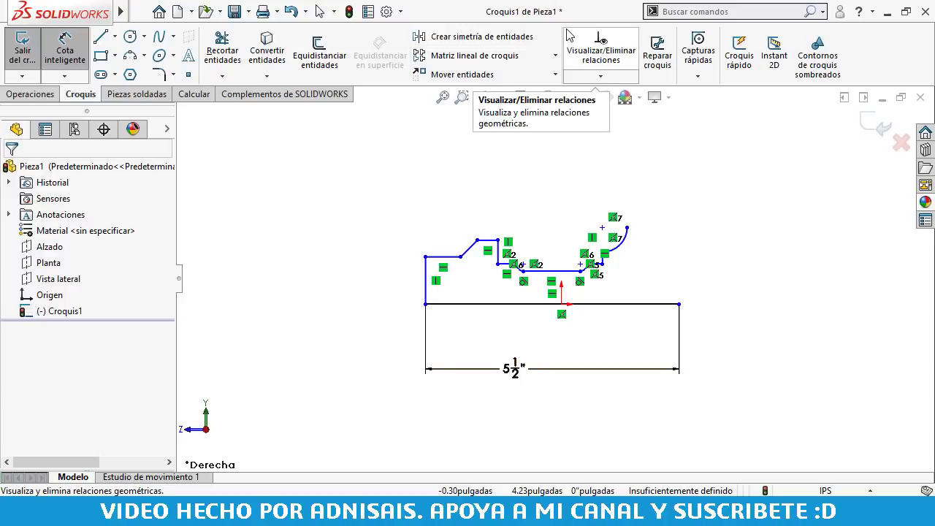
# - Place SOLIDWORKS beside Photos and pan the drawing over the side view's steps, hole note, fillets and holed plate
pyautogui.moveTo(577, 11); pyautogui.dragTo(1, 83)
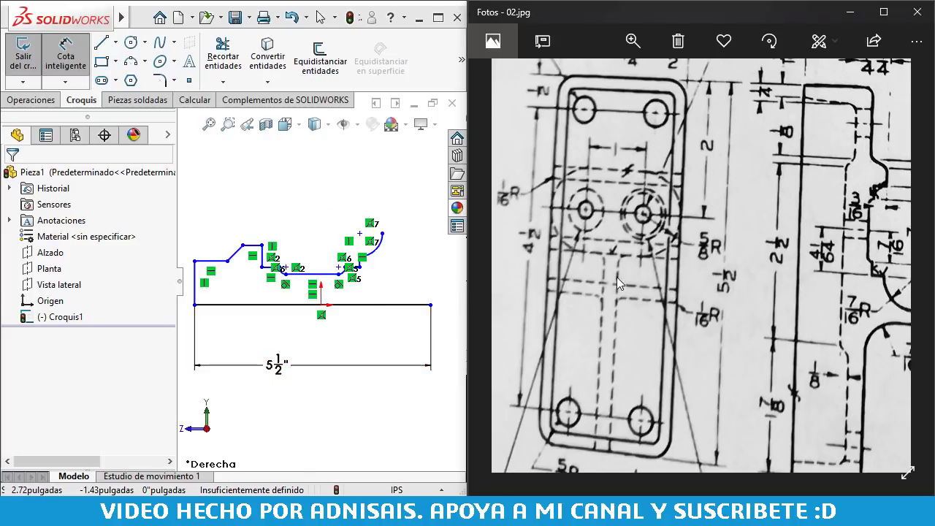
pyautogui.moveTo(765, 282); pyautogui.dragTo(721, 279)
pyautogui.moveTo(783, 322)
pyautogui.mouseDown()
pyautogui.moveTo(764, 279)
pyautogui.moveTo(764, 395)
pyautogui.mouseUp()
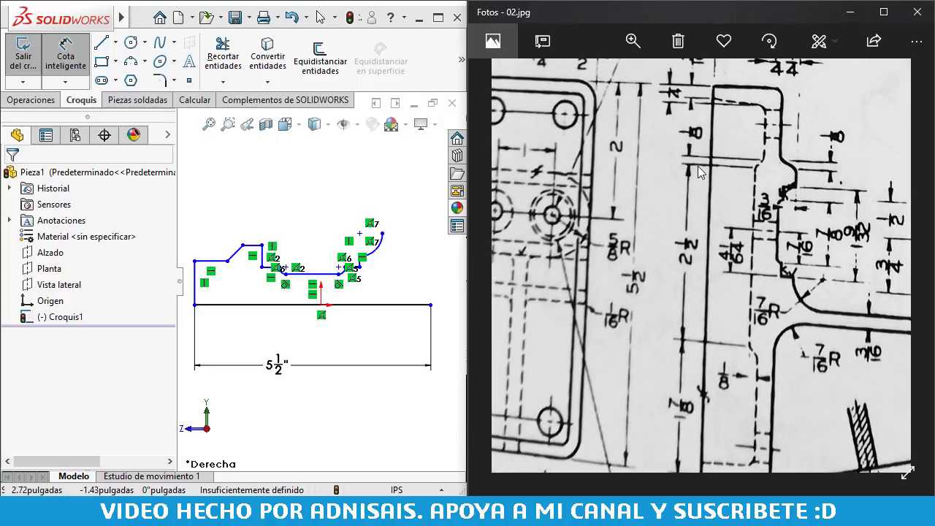
pyautogui.moveTo(699, 172); pyautogui.dragTo(723, 222)
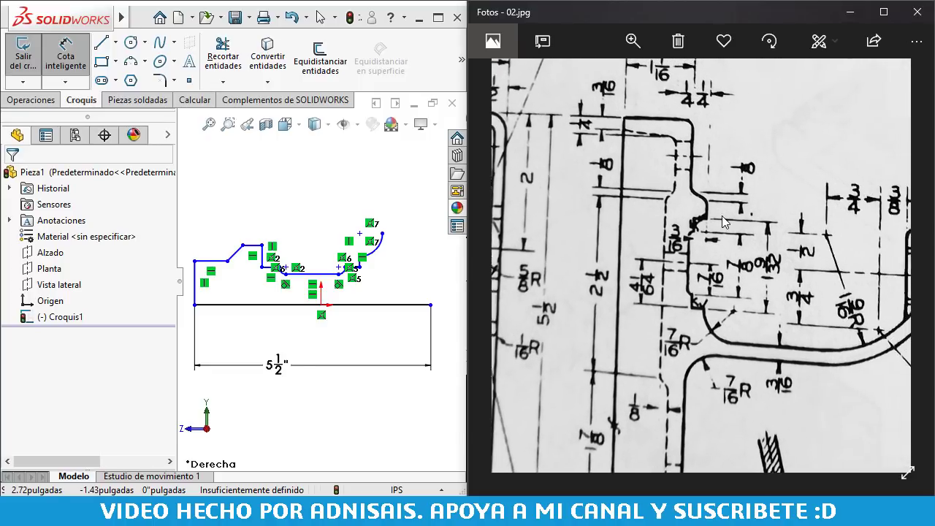
pyautogui.scroll(2, 721, 222)
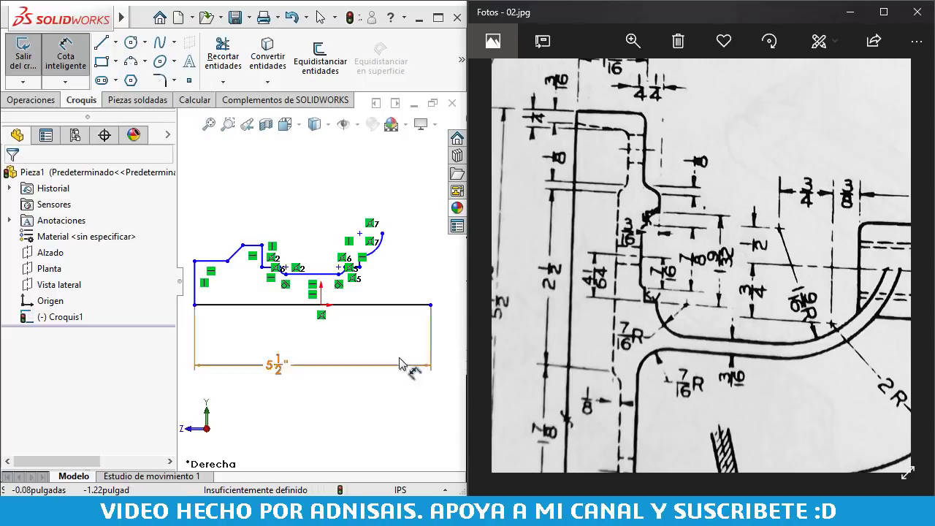
pyautogui.moveTo(669, 349); pyautogui.dragTo(644, 325)
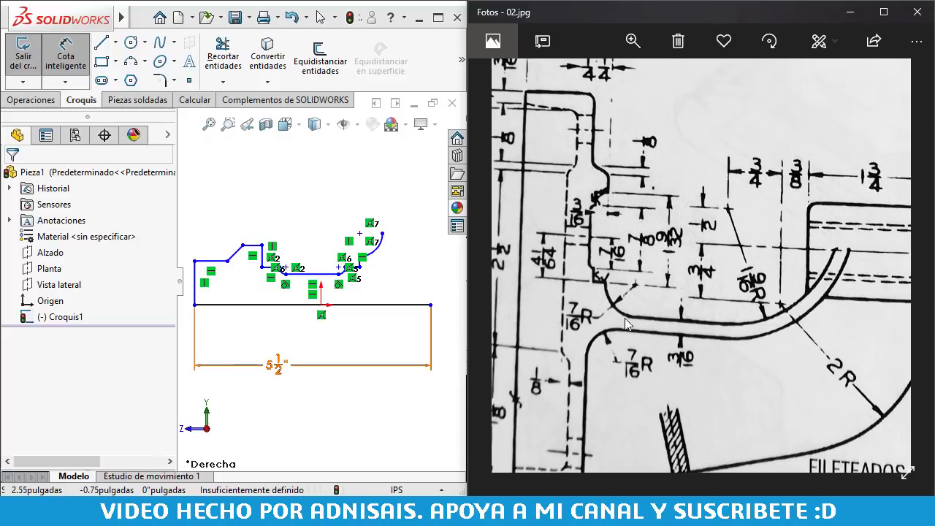
pyautogui.moveTo(760, 266); pyautogui.dragTo(752, 383)
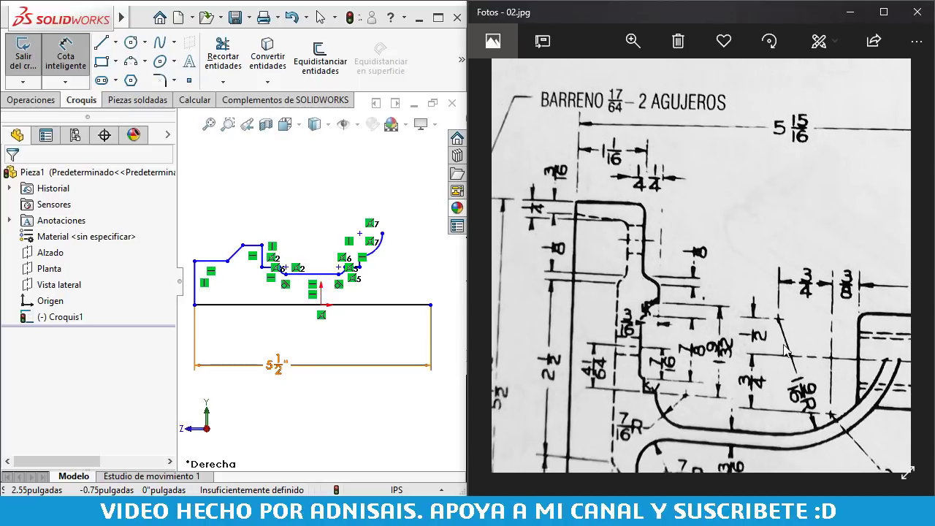
pyautogui.moveTo(752, 381)
pyautogui.mouseDown()
pyautogui.moveTo(796, 231)
pyautogui.moveTo(583, 225)
pyautogui.mouseUp()
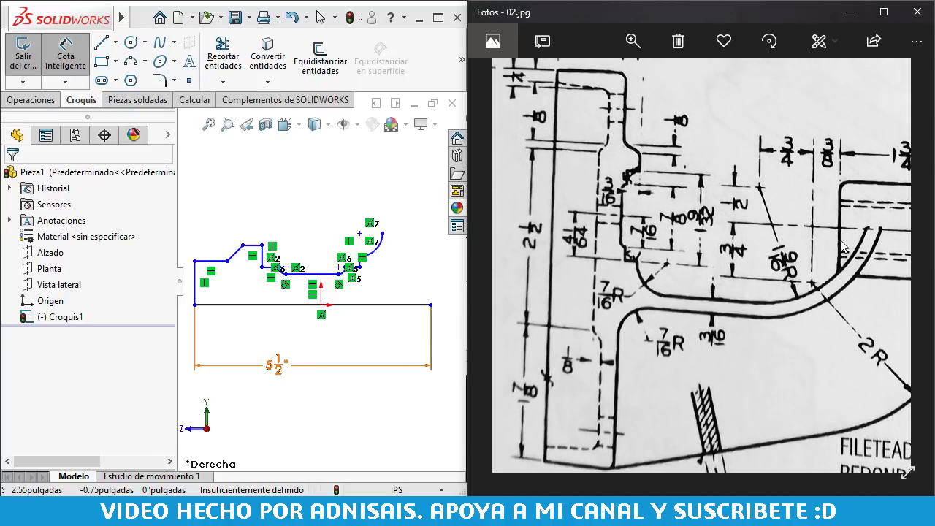
pyautogui.moveTo(884, 246); pyautogui.dragTo(632, 245)
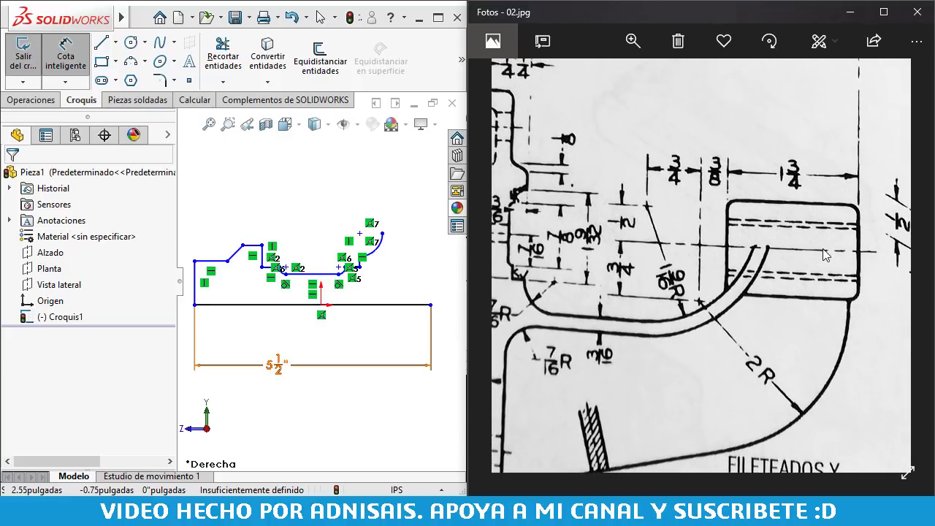
pyautogui.moveTo(511, 248); pyautogui.dragTo(887, 254)
pyautogui.moveTo(670, 278); pyautogui.dragTo(670, 259)
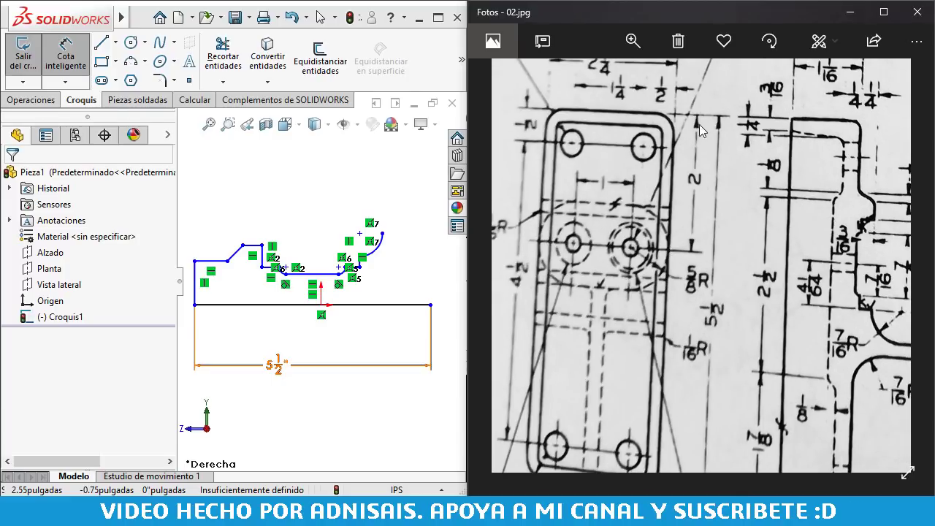
pyautogui.click(271, 309)
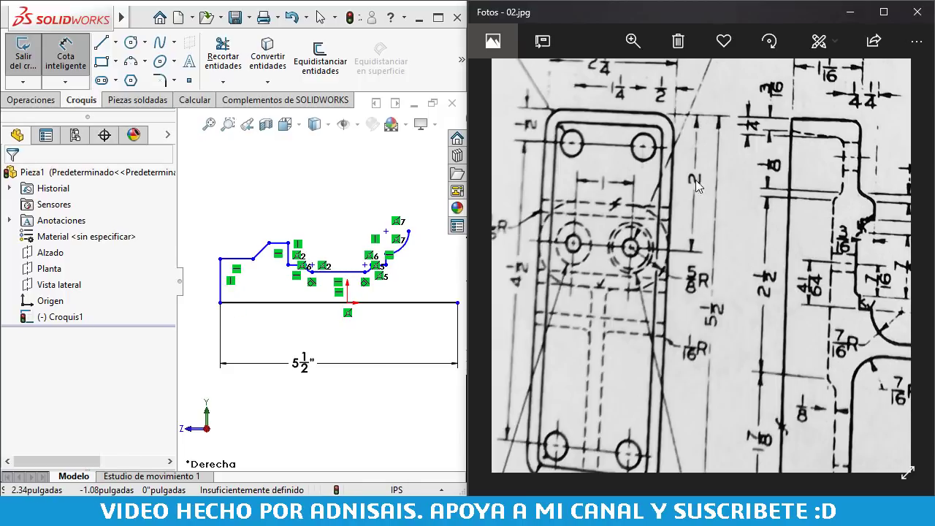
# - Try a 2-inch horizontal distance dimension, then undo it and delete the 2.95 dimension
pyautogui.click(221, 291)
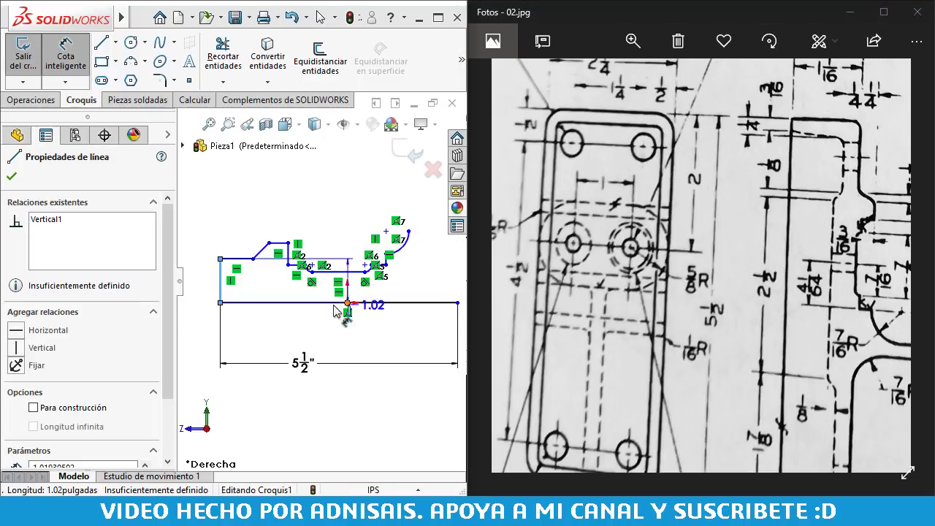
pyautogui.click(349, 304)
pyautogui.click(318, 335)
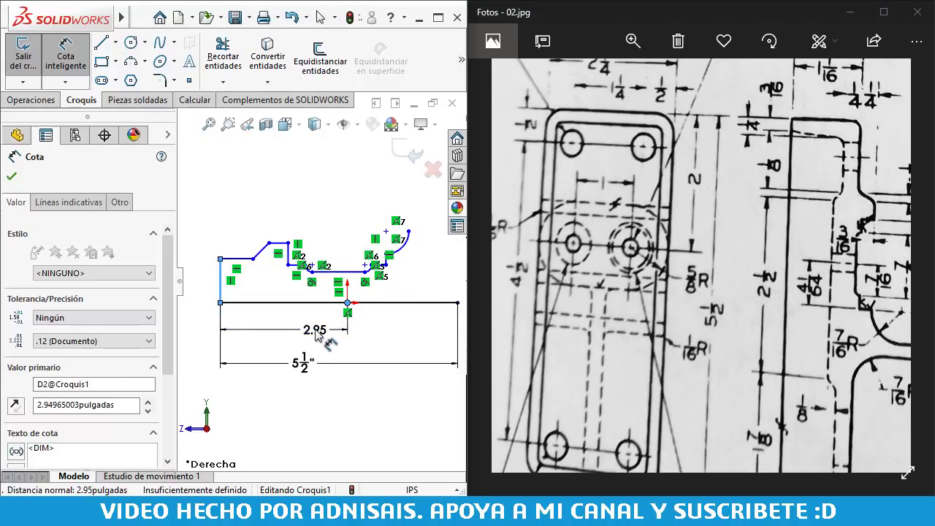
pyautogui.write('2')
pyautogui.press('Return')
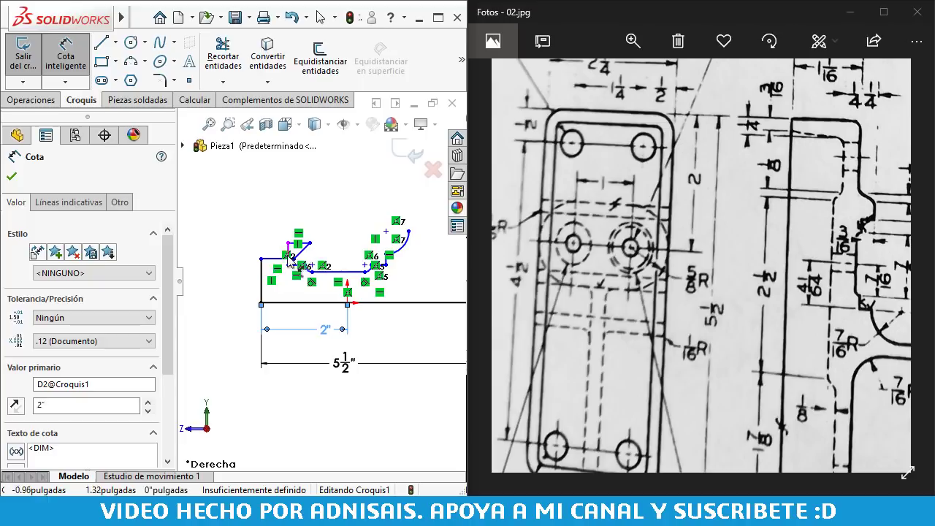
pyautogui.press('Escape')
pyautogui.hotkey('ctrl', 'z')
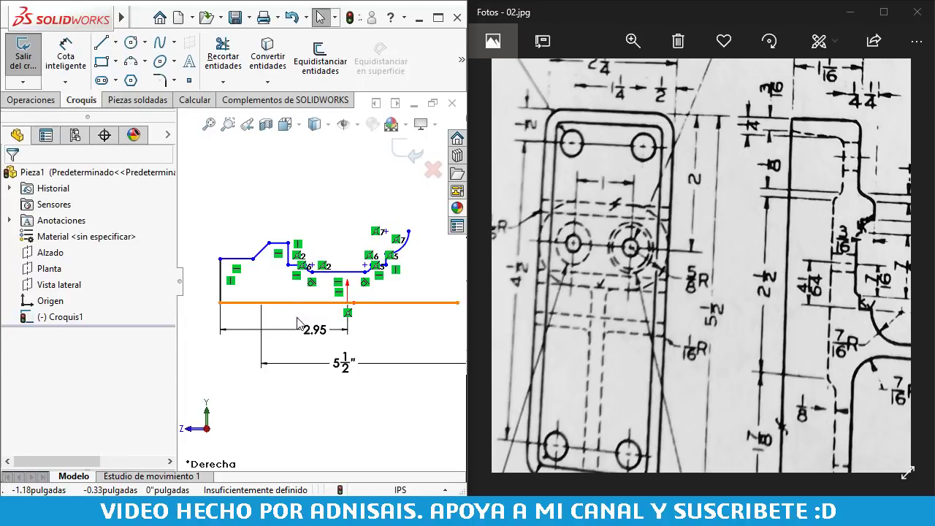
pyautogui.click(316, 334)
pyautogui.press('Delete')
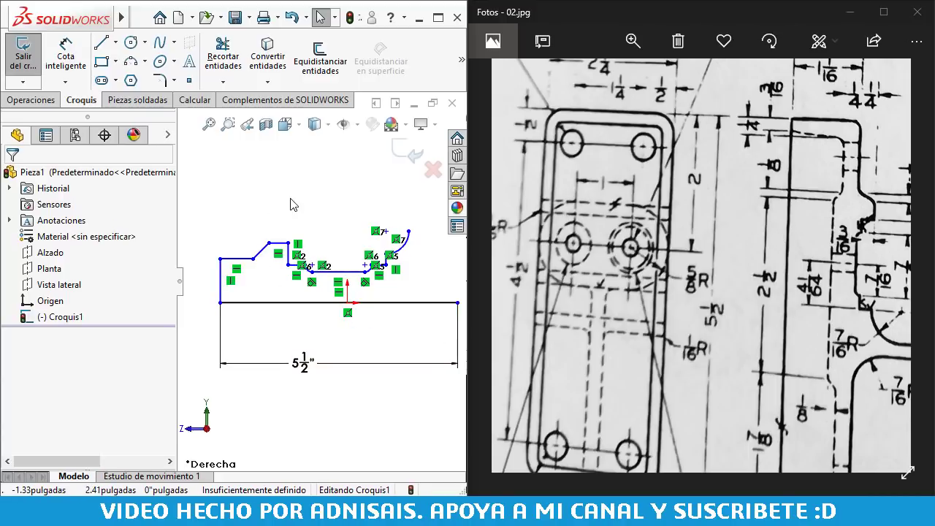
# - Dimension the slanted step's horizontal width near the top to .125 inch
pyautogui.moveTo(291, 205); pyautogui.dragTo(297, 102, button='right')
pyautogui.moveTo(787, 253); pyautogui.dragTo(756, 246)
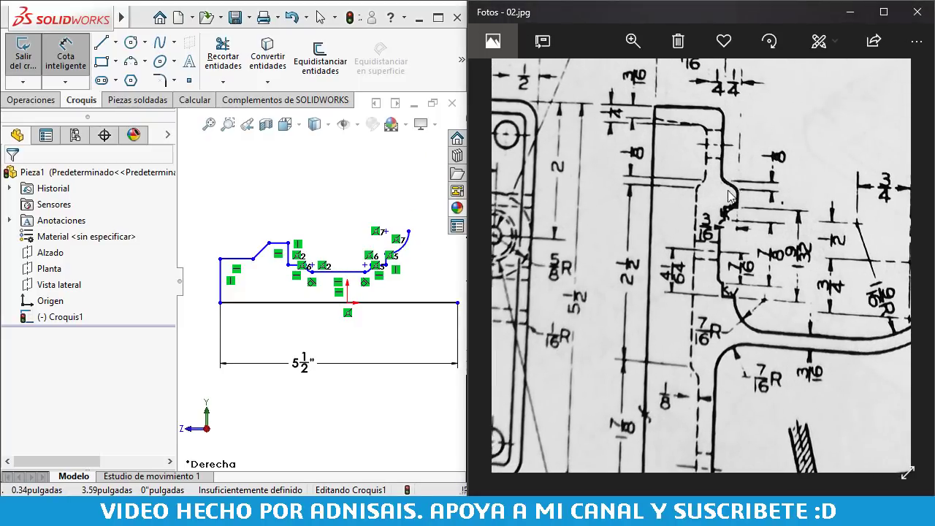
pyautogui.click(254, 258)
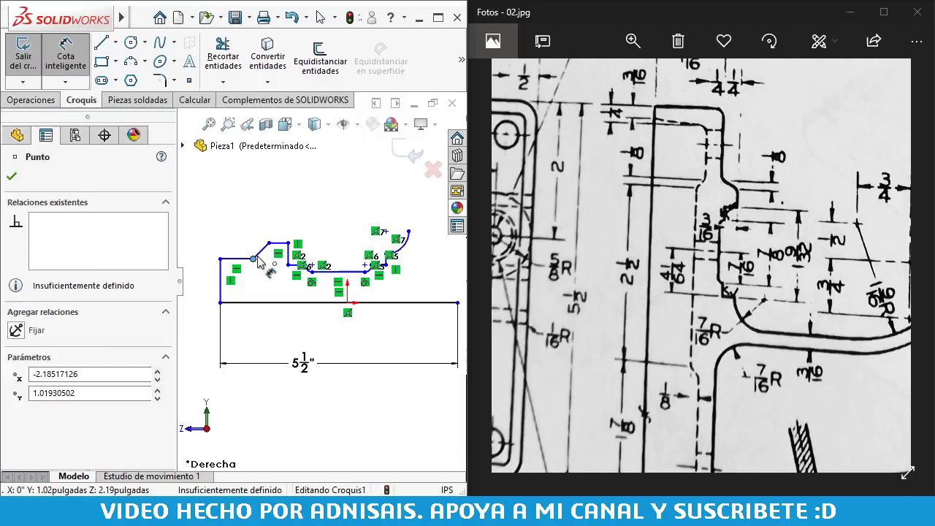
pyautogui.click(261, 251)
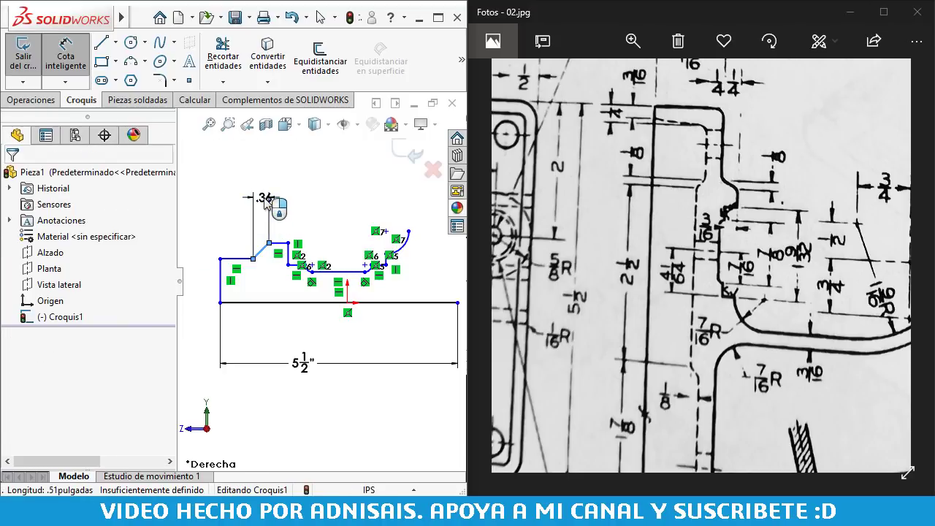
pyautogui.click(265, 202)
pyautogui.write('.125')
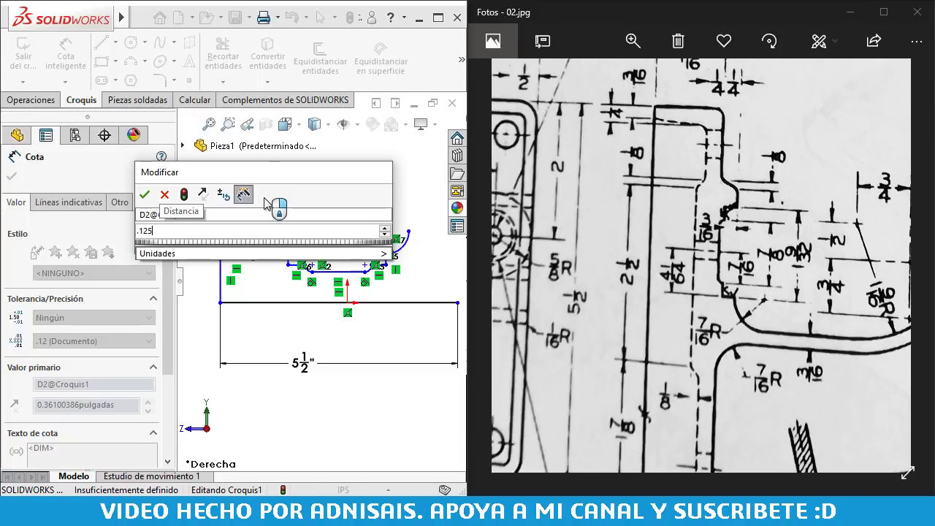
pyautogui.press('Return')
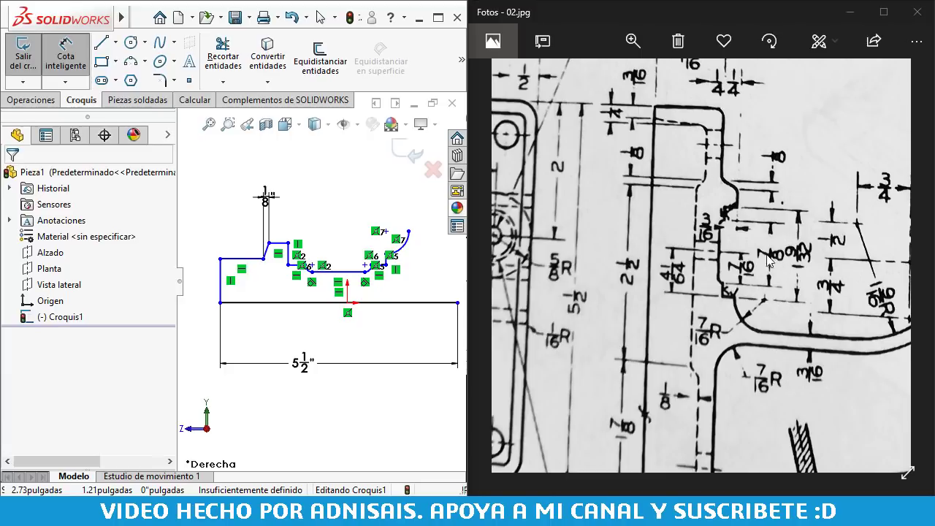
# - Bring the next scan dimensions into view and select the short right-hand vertical line
pyautogui.moveTo(769, 259); pyautogui.dragTo(670, 219)
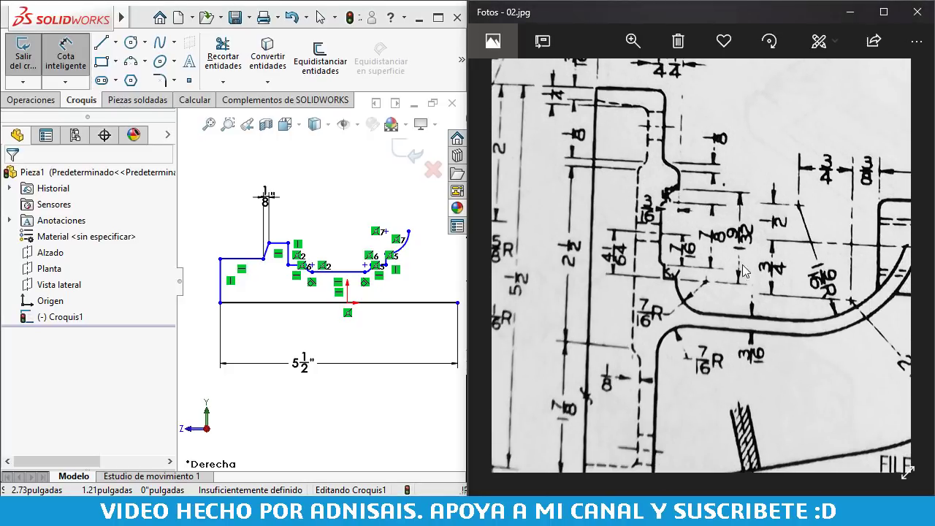
pyautogui.scroll(-2, 436, 264)
pyautogui.scroll(-1, 436, 265)
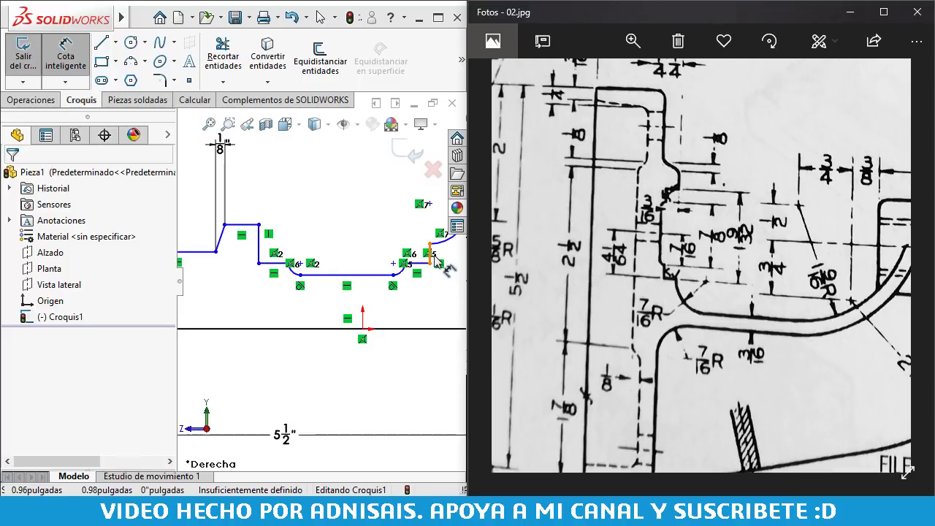
pyautogui.scroll(-1, 435, 261)
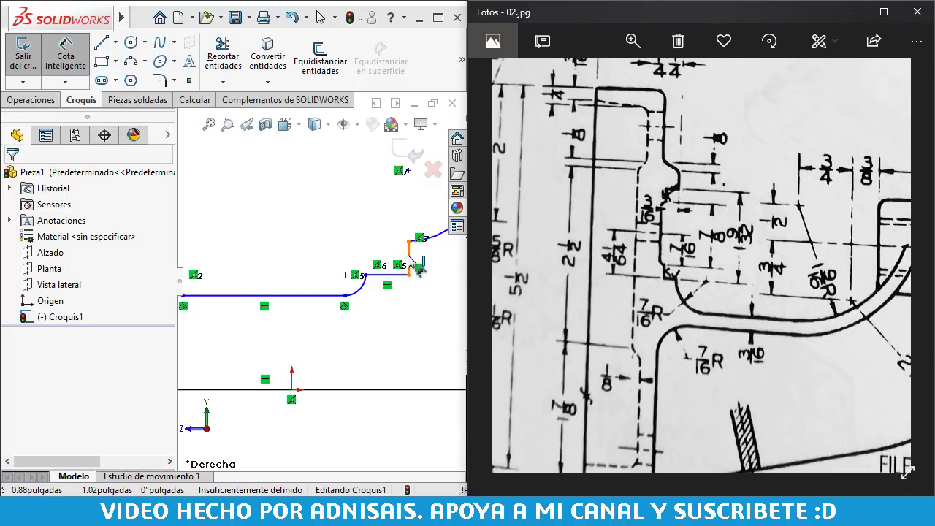
pyautogui.click(419, 266)
pyautogui.scroll(3, 417, 261)
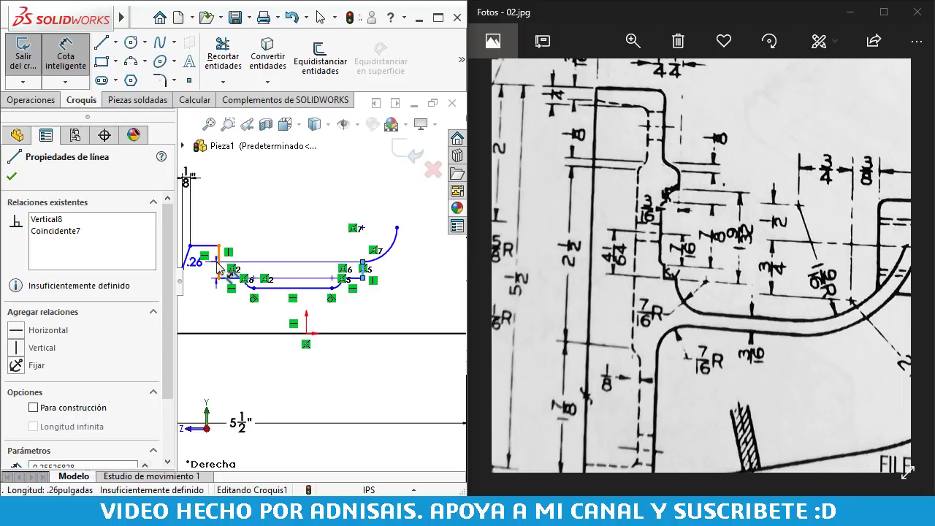
# - Change the 2.27 gap between the two tall vertical lines to 1 9/32 inch
pyautogui.click(249, 262)
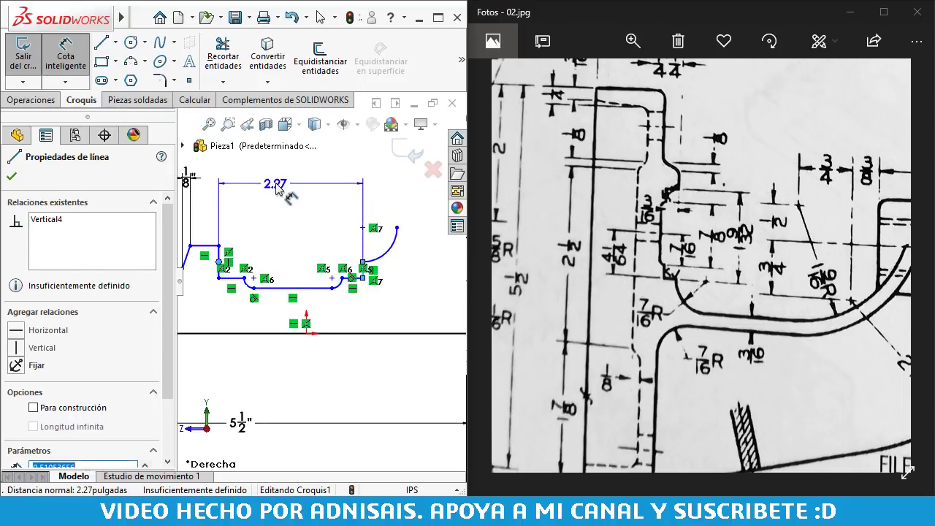
pyautogui.click(278, 188)
pyautogui.write('1 9')
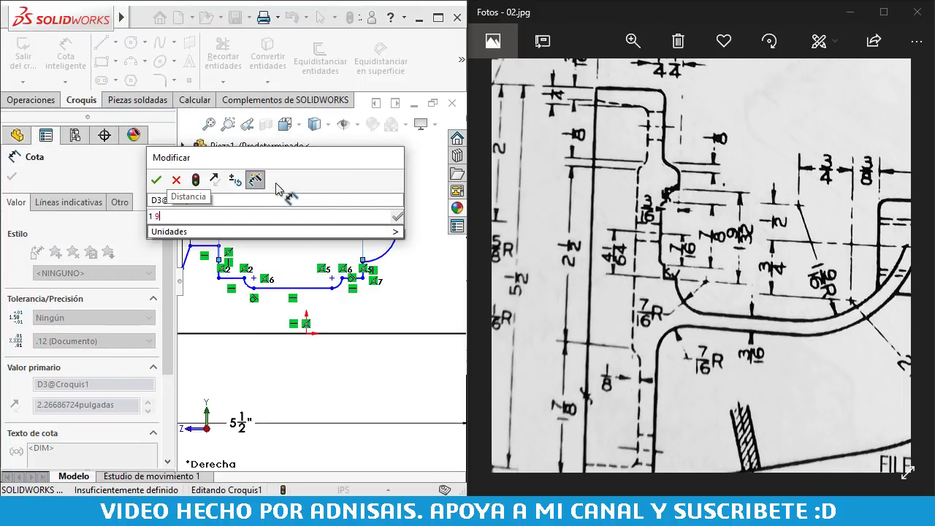
pyautogui.write('/32')
pyautogui.press('Return')
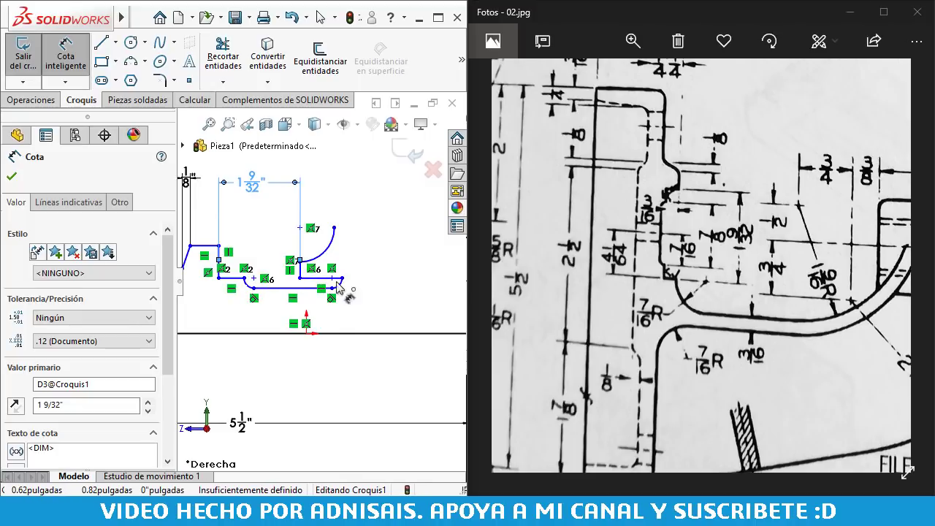
# - Drag the bottom line's endpoints to form a symmetric, flat-bottomed rounded slot
pyautogui.press('Escape')
pyautogui.scroll(-2, 265, 298)
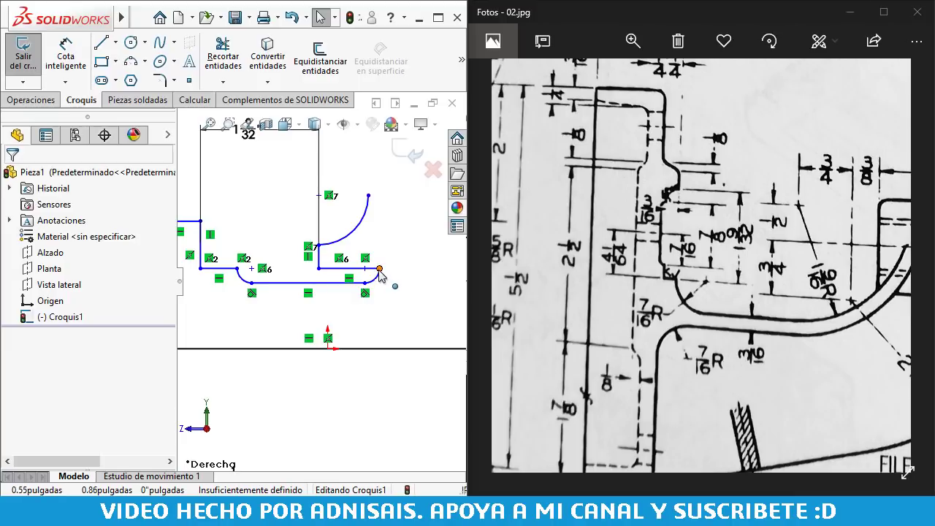
pyautogui.moveTo(380, 274); pyautogui.dragTo(296, 272)
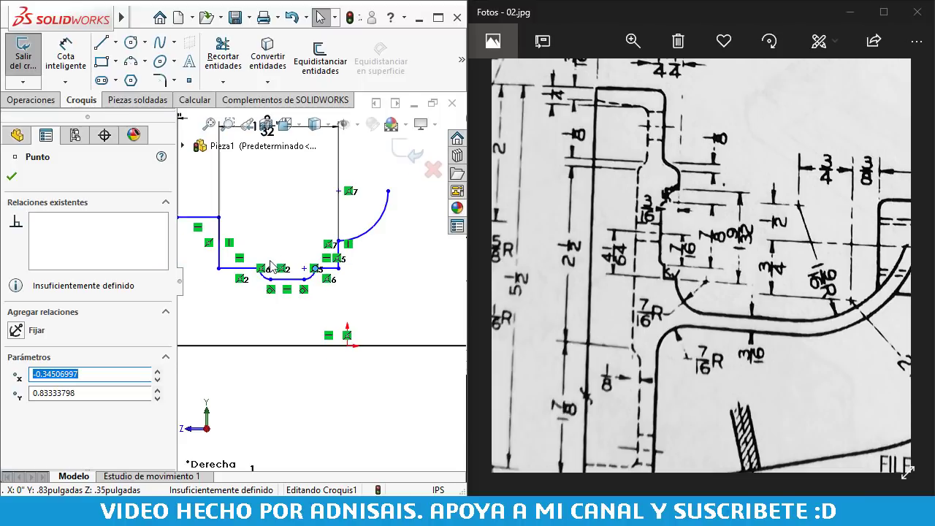
pyautogui.scroll(-2, 271, 264)
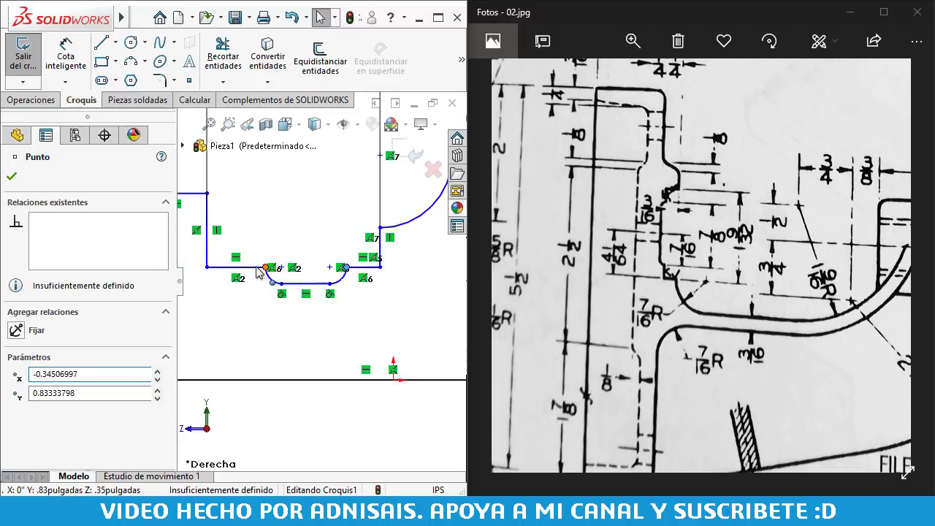
pyautogui.moveTo(259, 272); pyautogui.dragTo(271, 299)
pyautogui.click(287, 311)
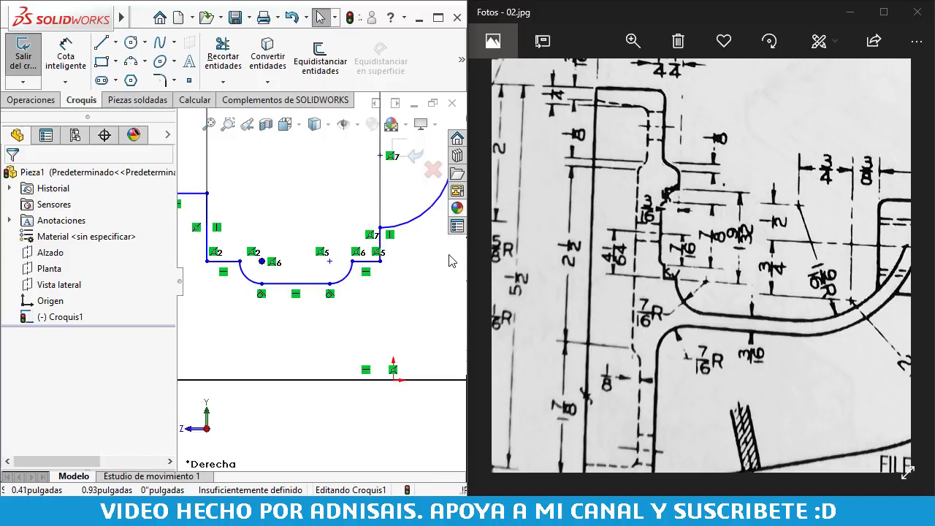
# - Dimension the slot's width between the arc endpoints as 7/8 inch, replacing .83
pyautogui.click(66, 55)
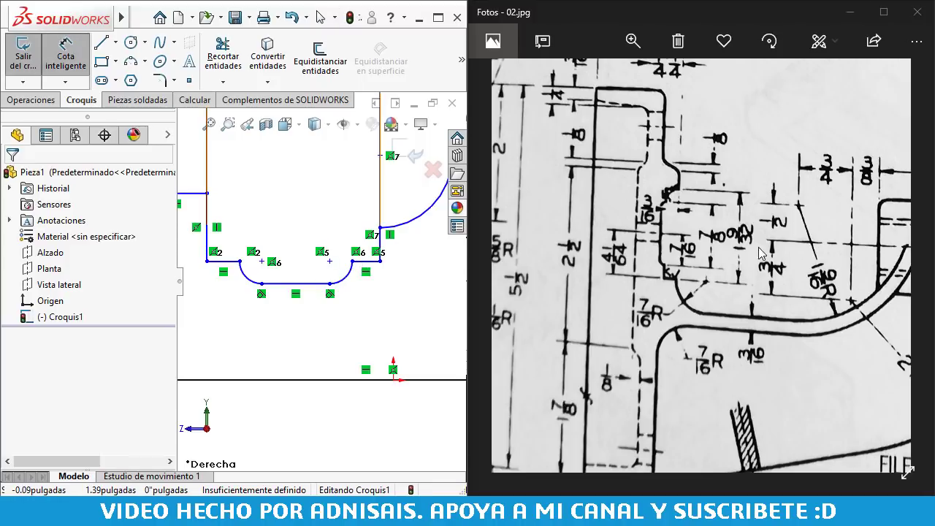
pyautogui.click(240, 260)
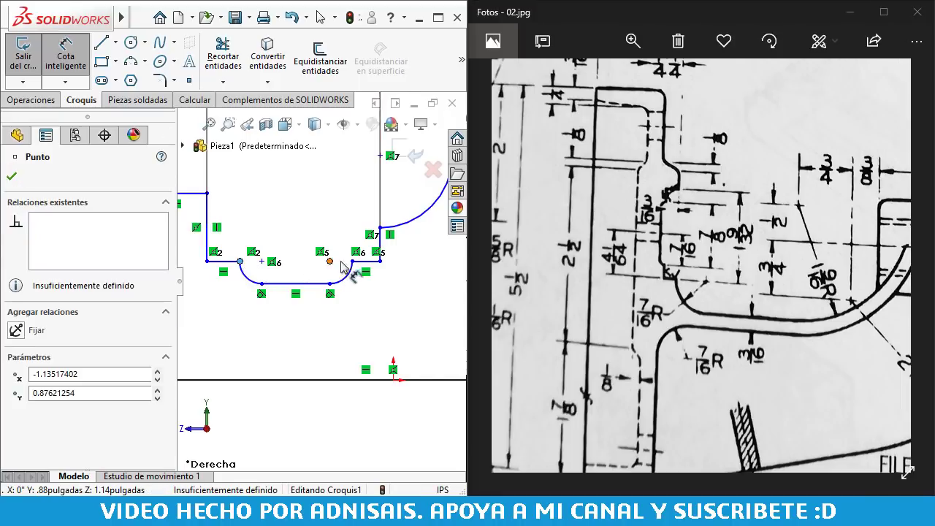
pyautogui.click(354, 265)
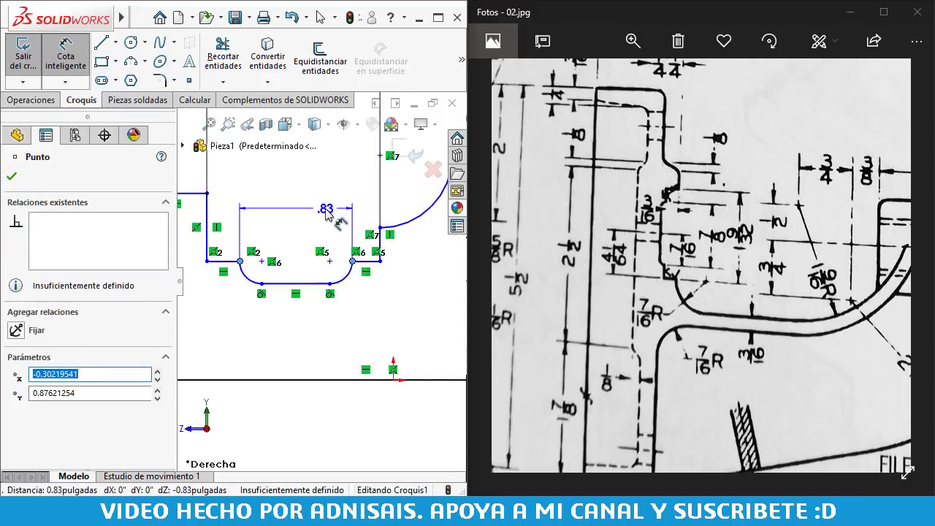
pyautogui.click(327, 211)
pyautogui.write('7/8')
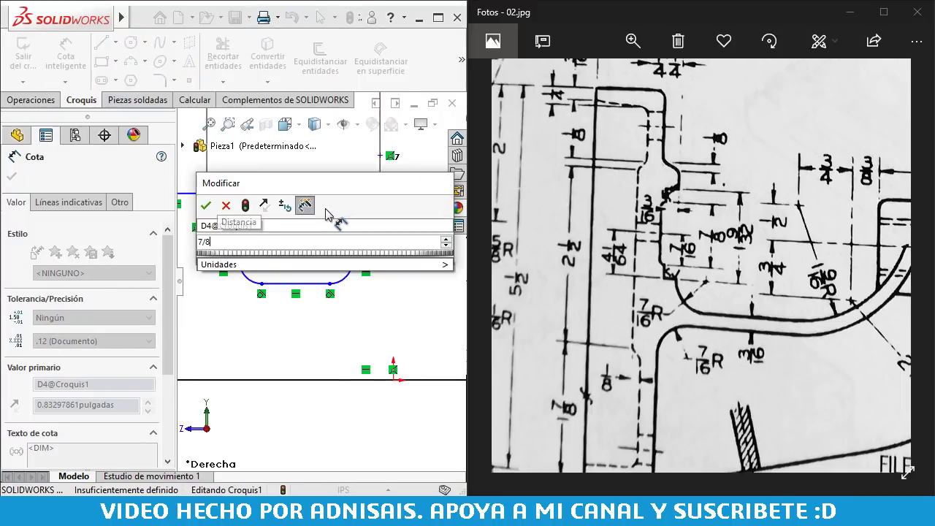
pyautogui.press('Return')
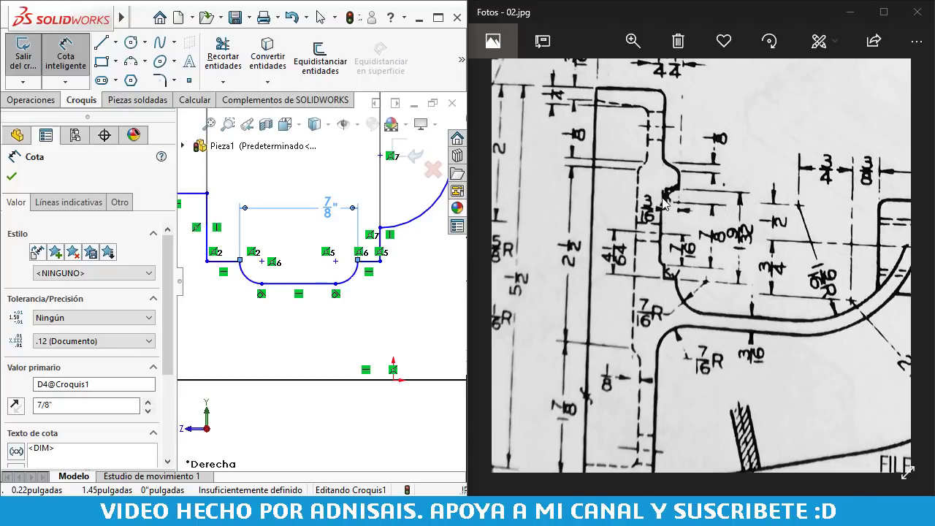
# - Set the short vertical step beside the slot to 3/16 inch, replacing .50
pyautogui.click(208, 220)
pyautogui.keyDown('ctrl'); pyautogui.moveTo(208, 219); pyautogui.dragTo(235, 234, button='middle'); pyautogui.keyUp('ctrl')
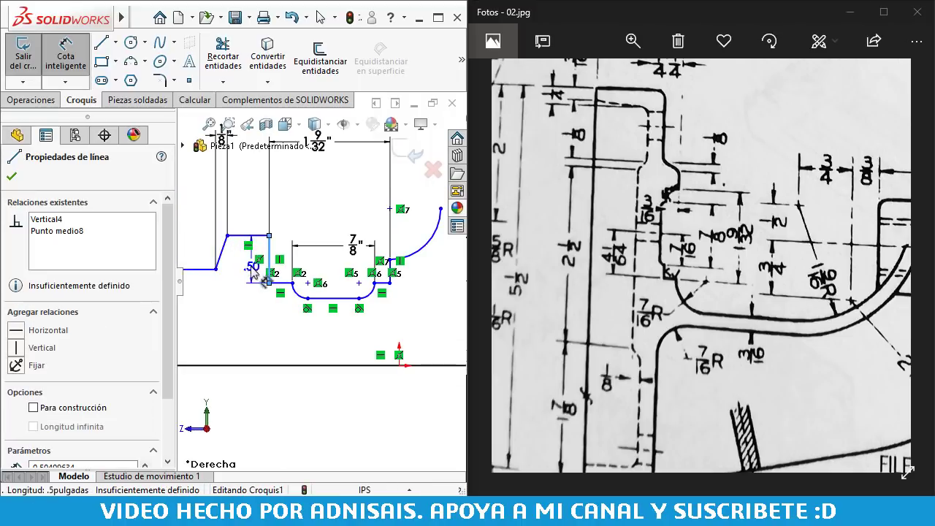
pyautogui.click(250, 271)
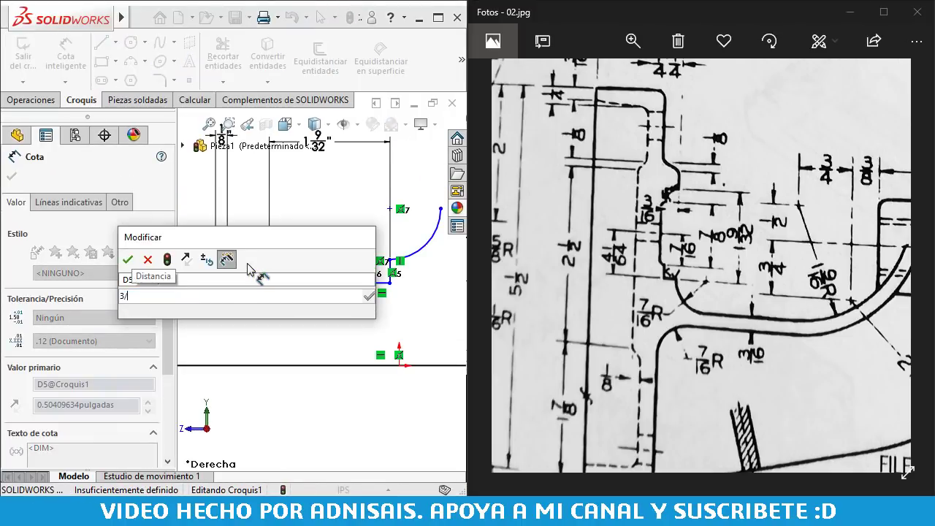
pyautogui.write('3/16')
pyautogui.press('Return')
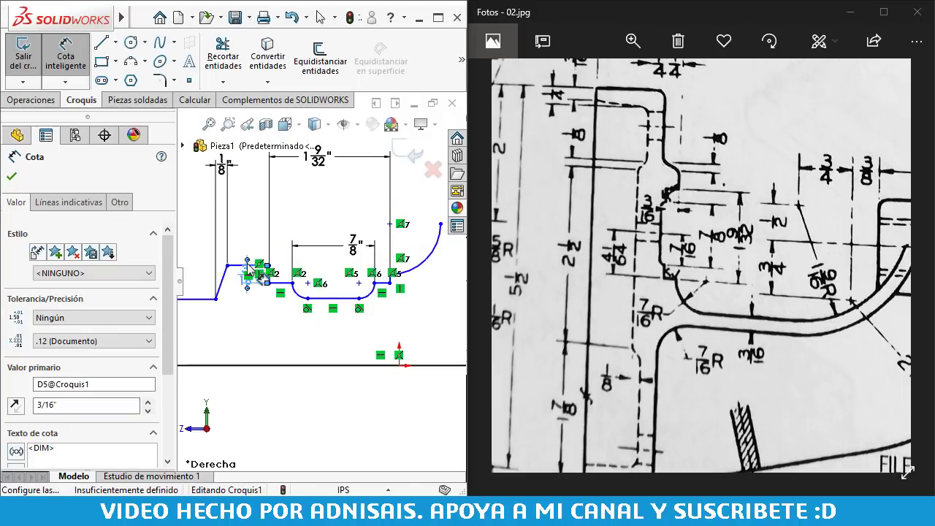
pyautogui.scroll(-1, 394, 301)
pyautogui.scroll(-1, 394, 302)
pyautogui.scroll(-2, 394, 301)
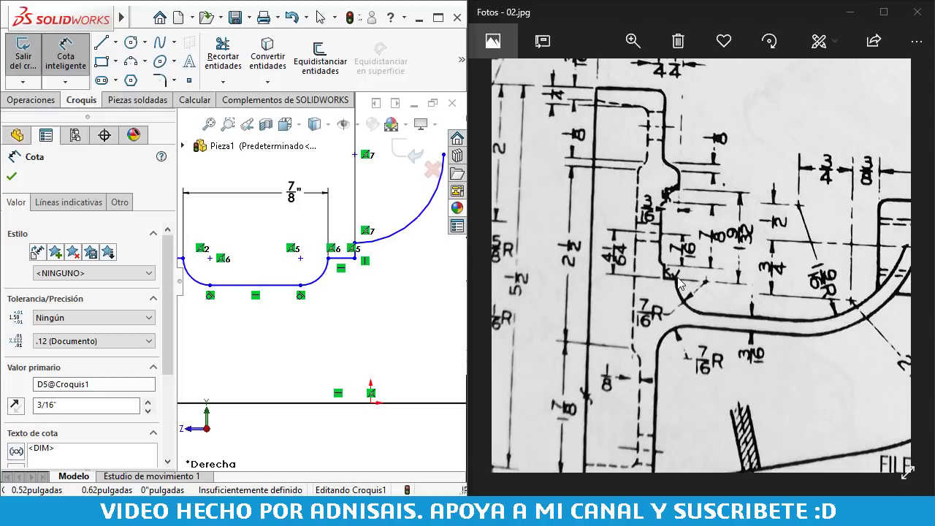
# - Make the right short horizontal line's endpoint coincident with the adjoining line
pyautogui.keyDown('ctrl'); pyautogui.moveTo(261, 260); pyautogui.dragTo(355, 279, button='middle'); pyautogui.keyUp('ctrl')
pyautogui.press('Escape')
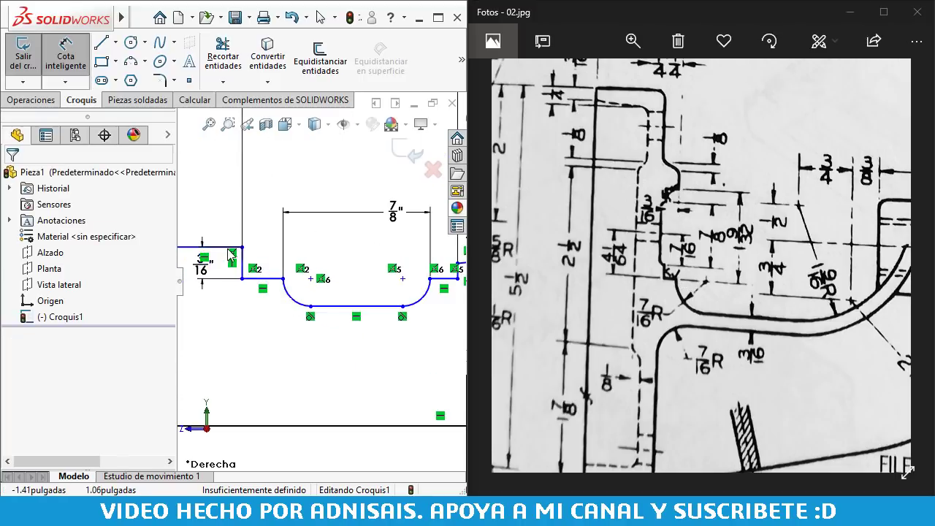
pyautogui.click(227, 249)
pyautogui.keyDown('ctrl'); pyautogui.moveTo(459, 269); pyautogui.dragTo(381, 276, button='middle'); pyautogui.keyUp('ctrl')
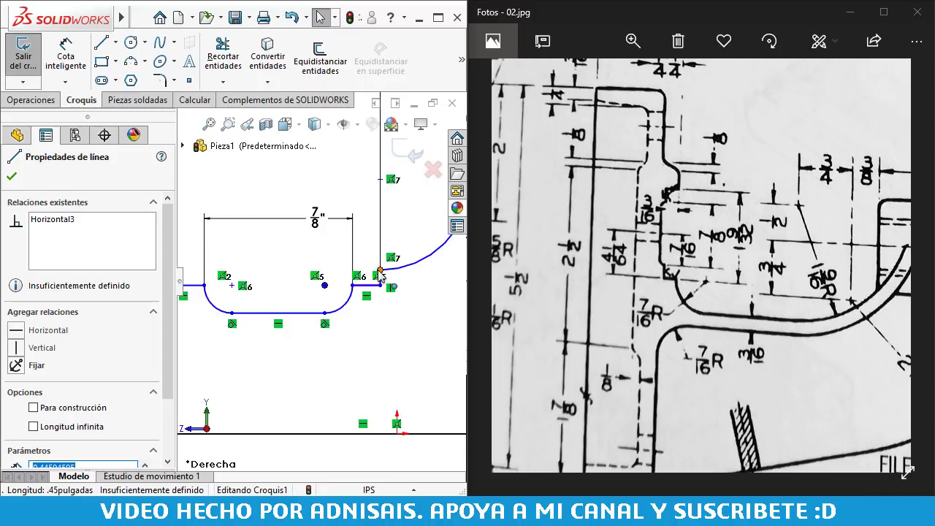
pyautogui.keyDown('ctrl'); pyautogui.click(380, 271); pyautogui.keyUp('ctrl')
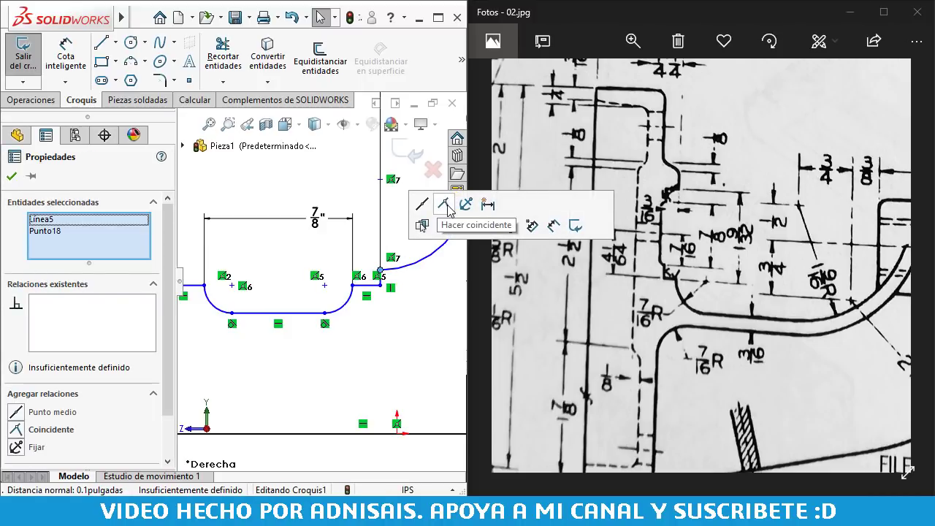
pyautogui.click(442, 205)
pyautogui.press('Escape')
# - Select the left and right short horizontal lines, clear them, and start Smart Dimension
pyautogui.scroll(3, 321, 280)
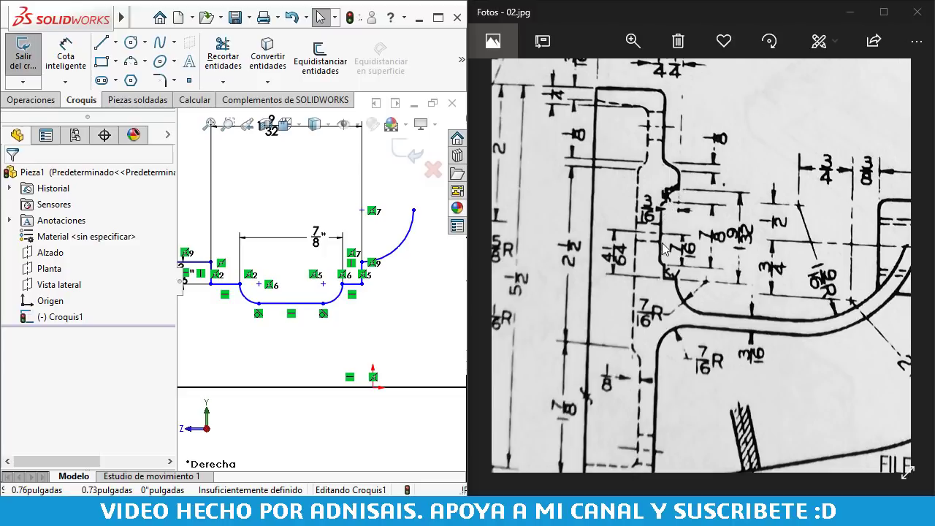
pyautogui.scroll(-2, 218, 284)
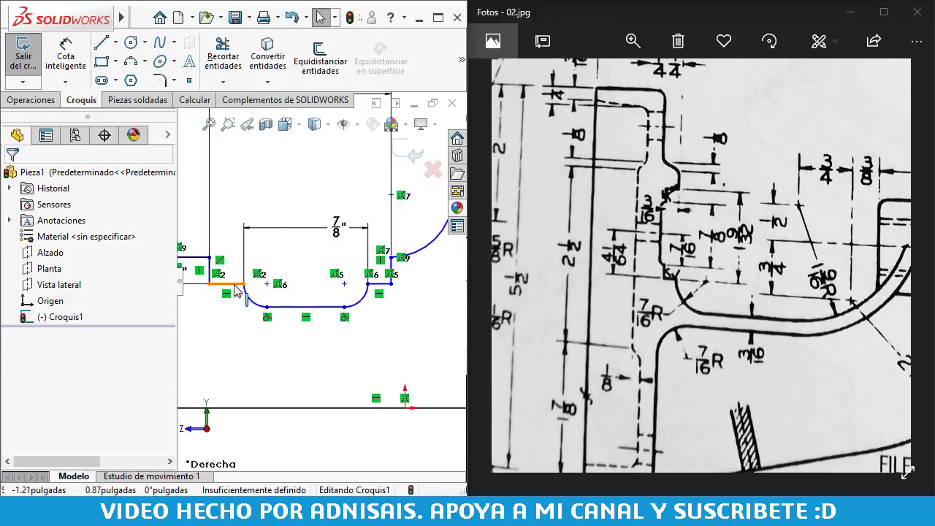
pyautogui.click(218, 283)
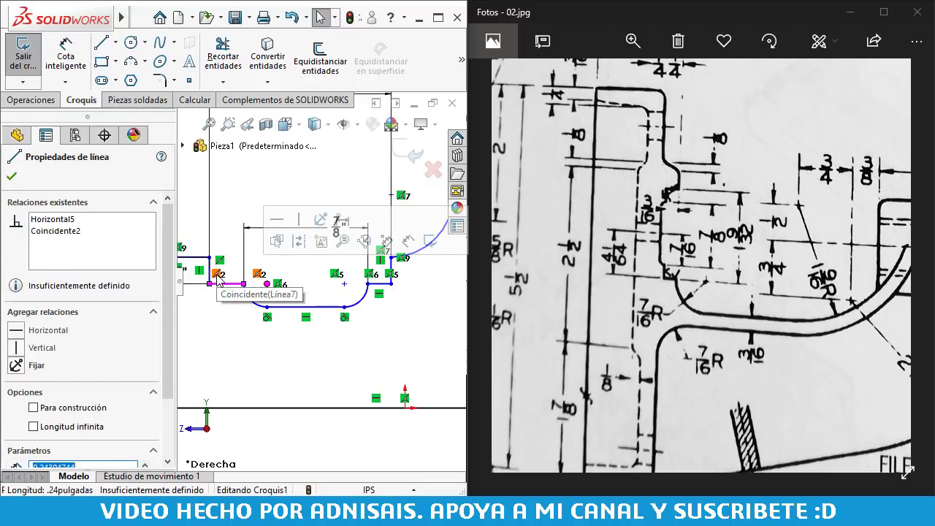
pyautogui.click(371, 282)
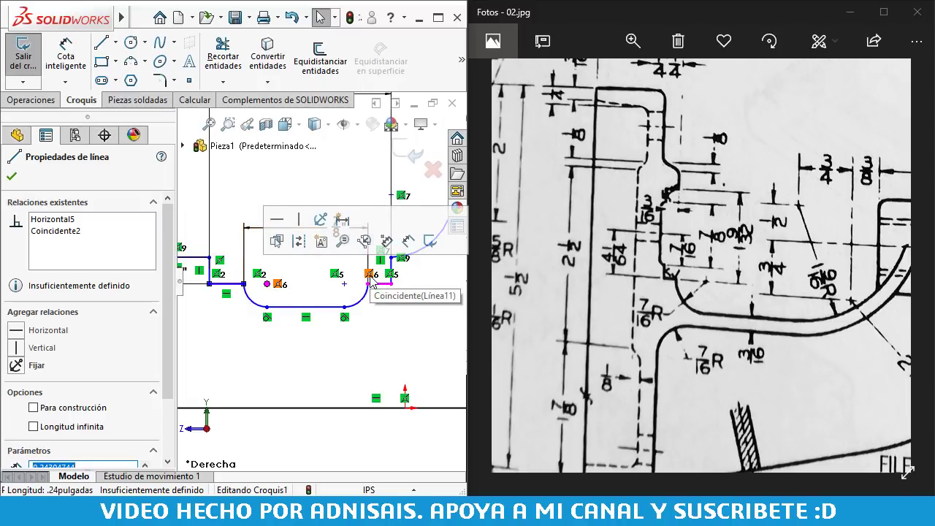
pyautogui.click(226, 284)
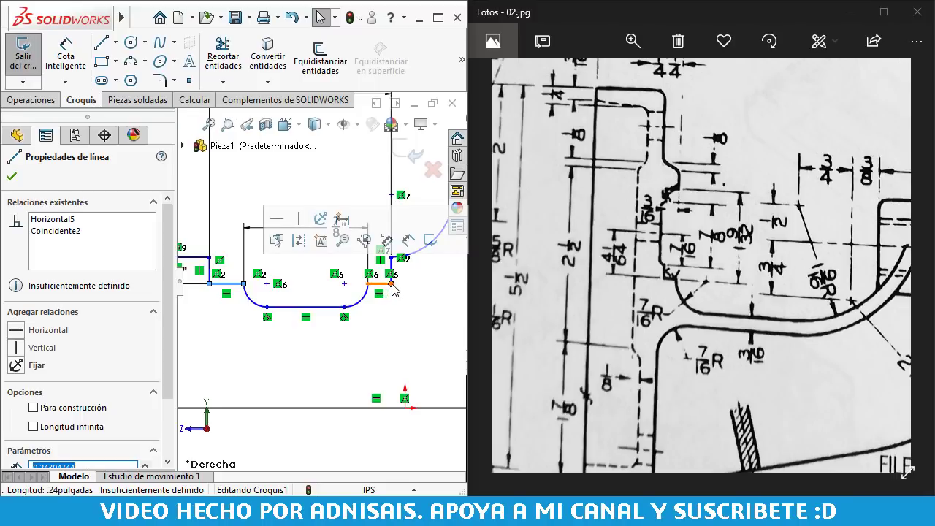
pyautogui.press('Escape')
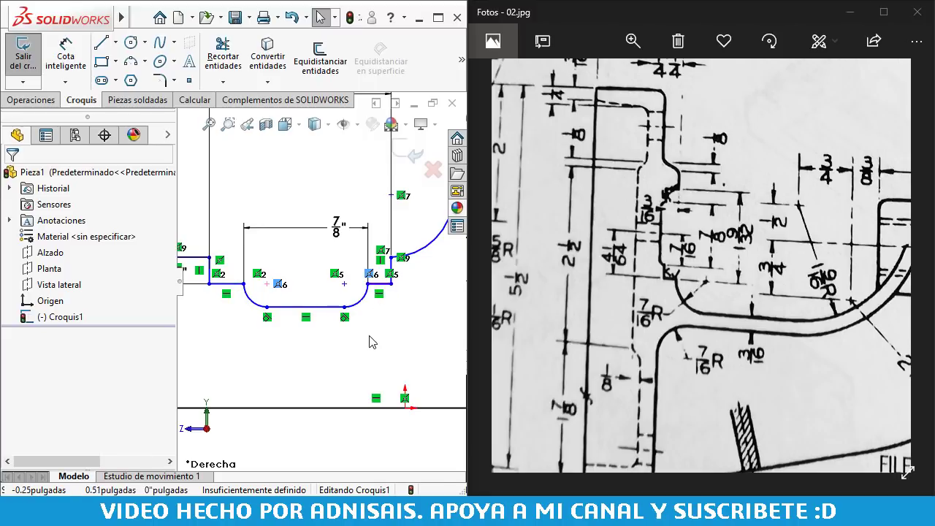
pyautogui.click(66, 57)
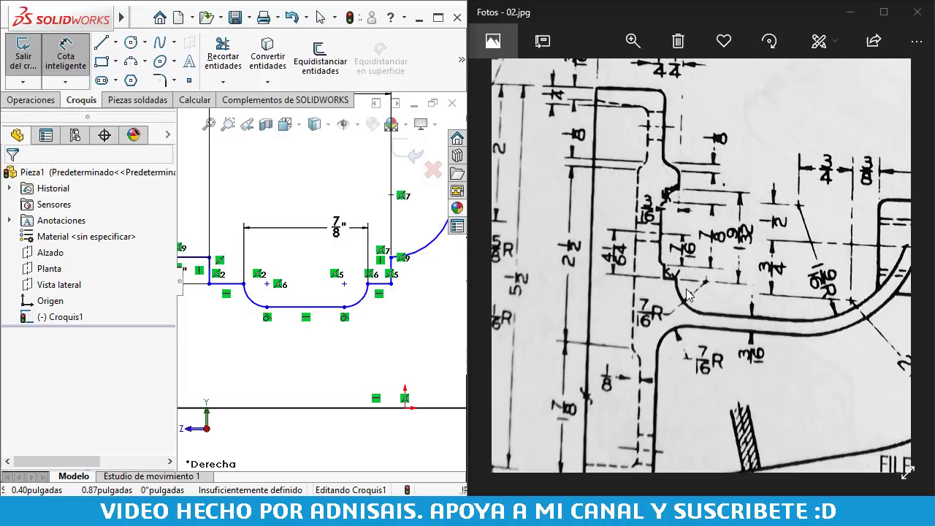
# - Place a 7/16-inch radius dimension on the curved arc right of the slot
pyautogui.keyDown('ctrl'); pyautogui.moveTo(420, 278); pyautogui.dragTo(400, 287, button='middle'); pyautogui.keyUp('ctrl')
pyautogui.click(401, 257)
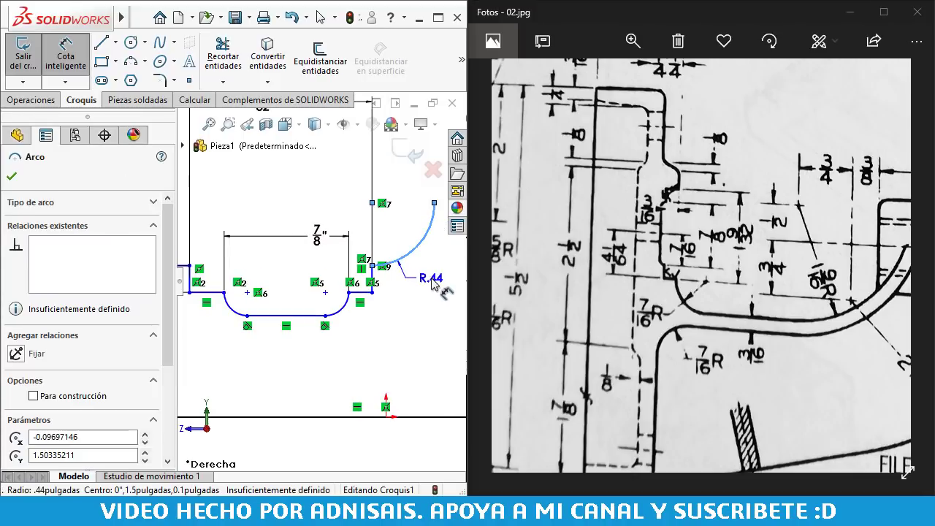
pyautogui.click(431, 282)
pyautogui.write('7')
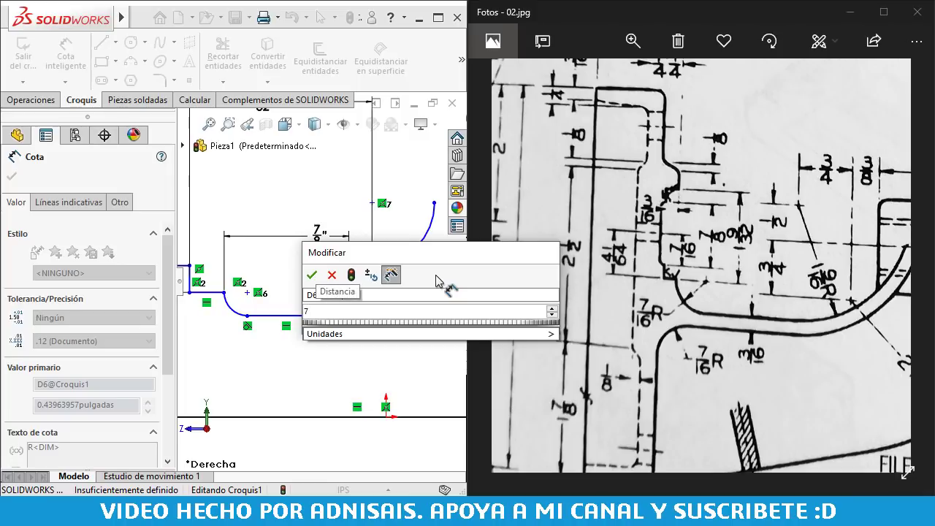
pyautogui.write('/16')
pyautogui.press('Return')
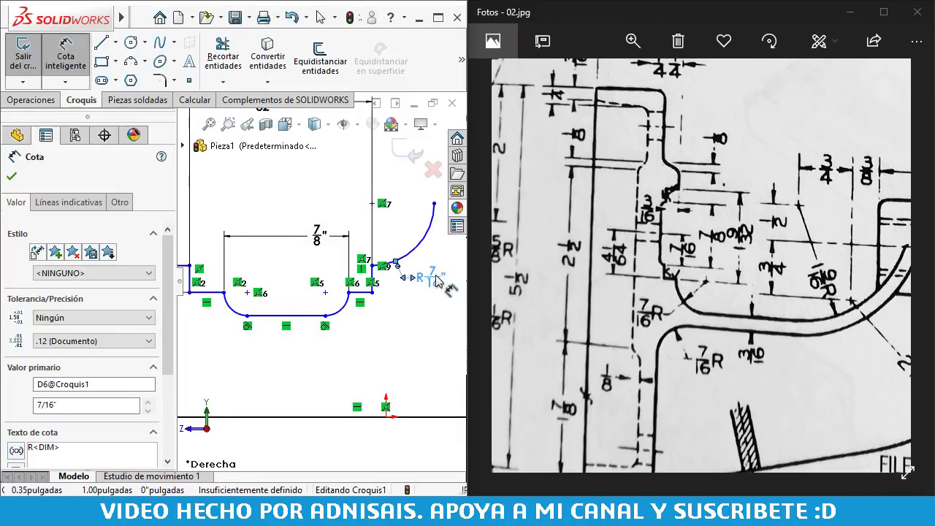
pyautogui.keyDown('ctrl'); pyautogui.moveTo(323, 261); pyautogui.dragTo(344, 263, button='middle'); pyautogui.keyUp('ctrl')
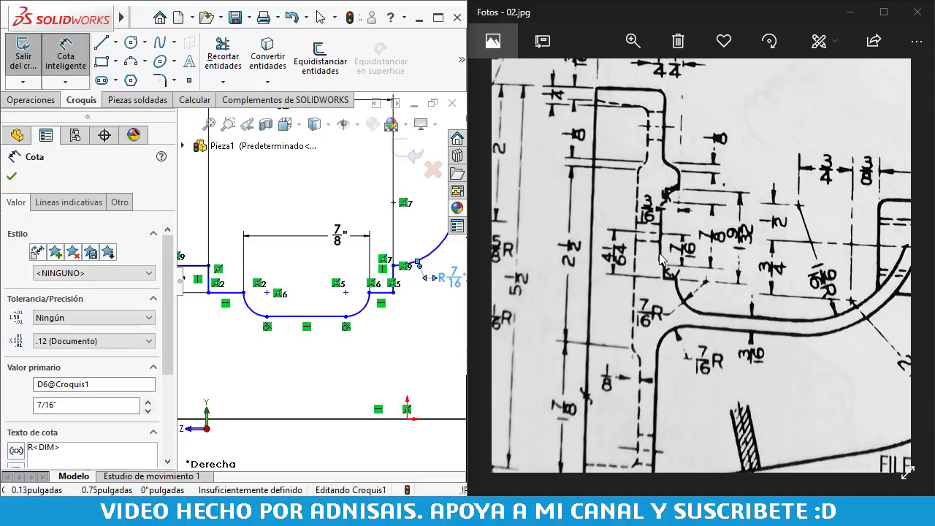
pyautogui.scroll(2, 661, 257)
pyautogui.scroll(-2, 664, 248)
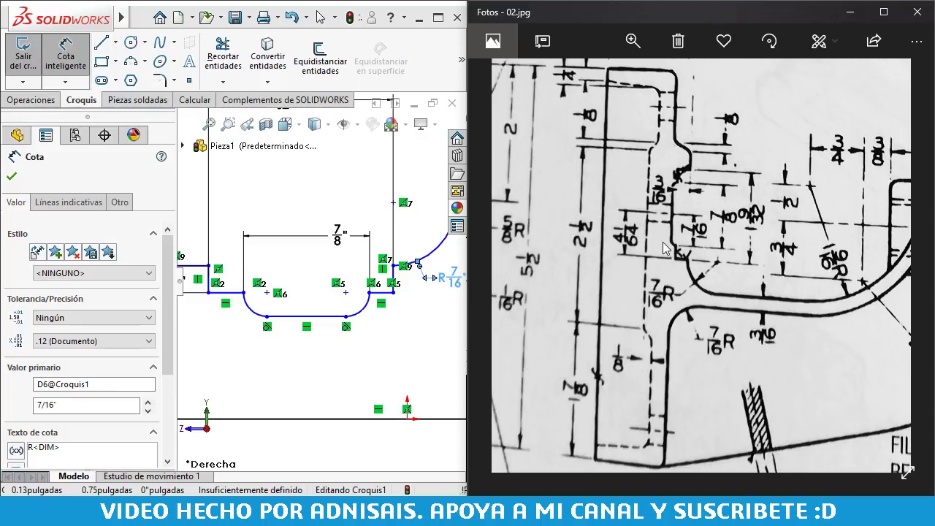
pyautogui.moveTo(663, 248); pyautogui.dragTo(632, 199)
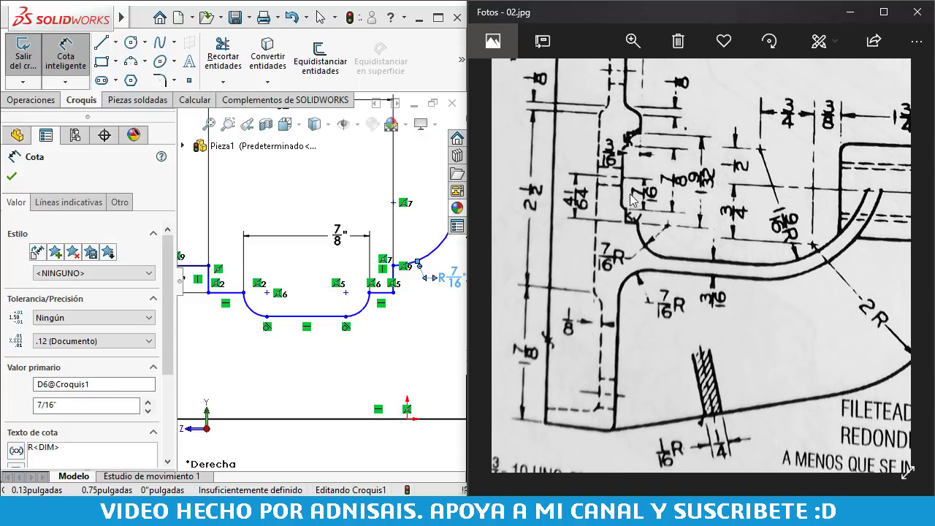
pyautogui.moveTo(694, 207); pyautogui.dragTo(798, 251)
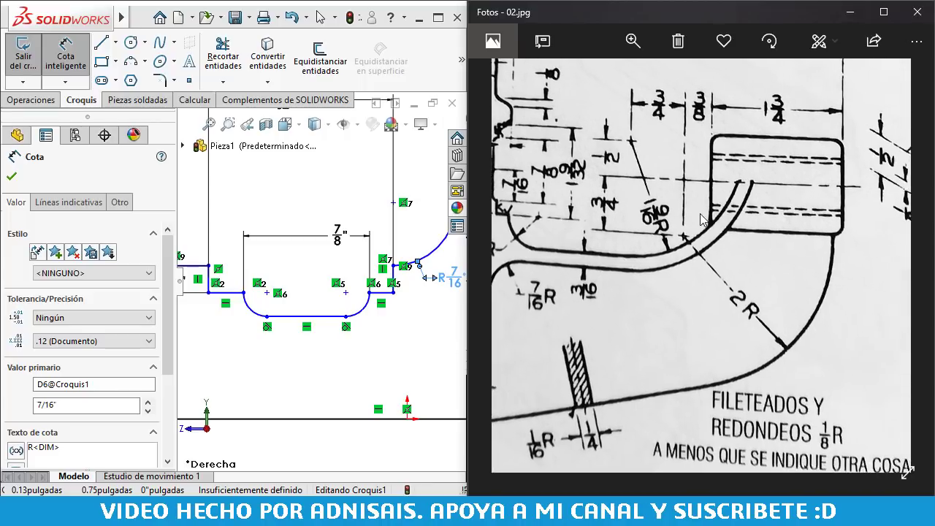
pyautogui.moveTo(622, 199); pyautogui.dragTo(683, 206)
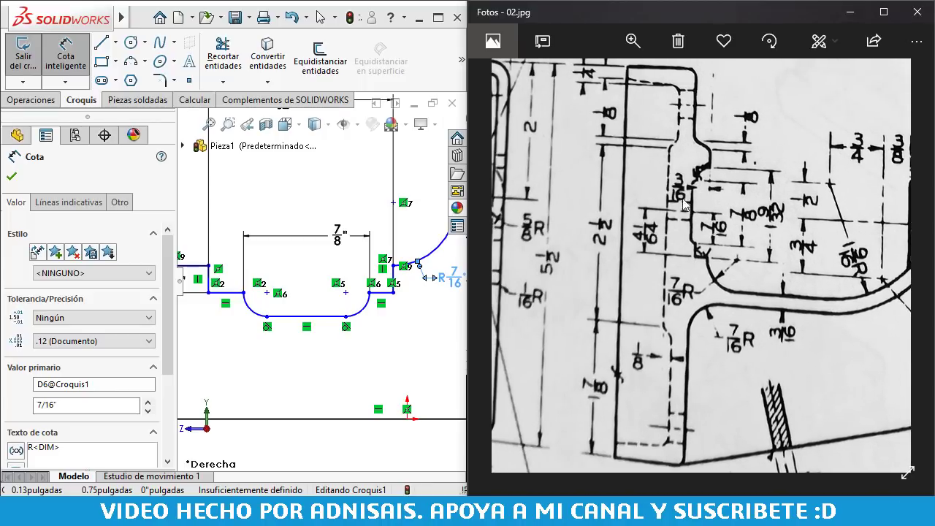
pyautogui.scroll(-2, 669, 199)
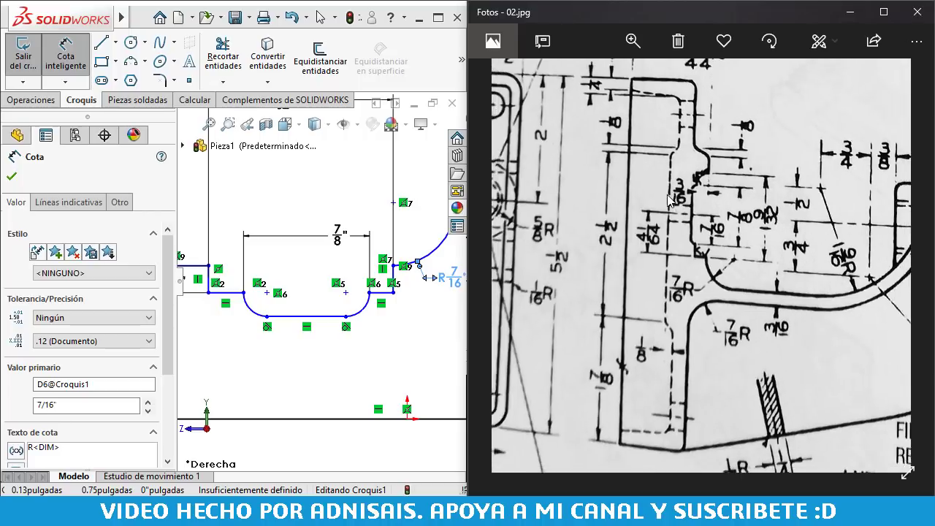
pyautogui.scroll(-2, 666, 216)
pyautogui.scroll(-2, 663, 234)
pyautogui.moveTo(661, 241); pyautogui.dragTo(658, 403)
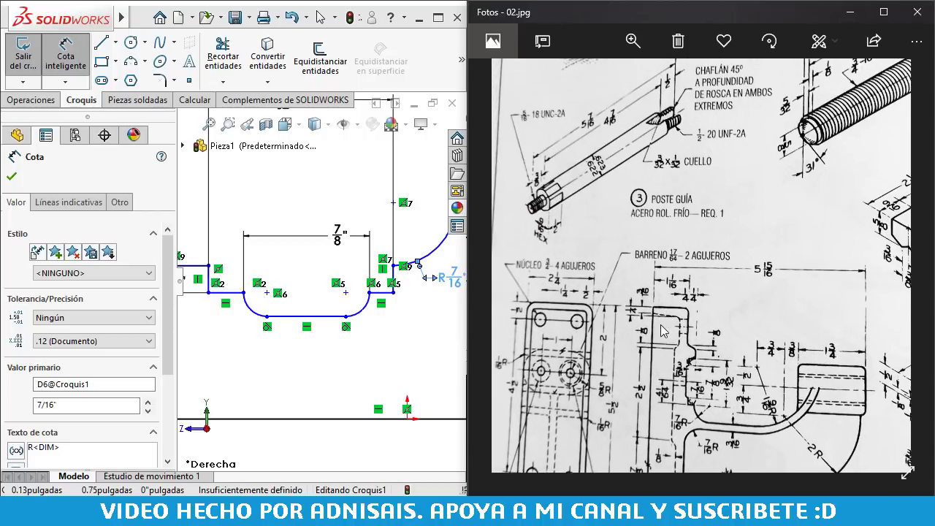
pyautogui.moveTo(655, 304); pyautogui.dragTo(654, 365)
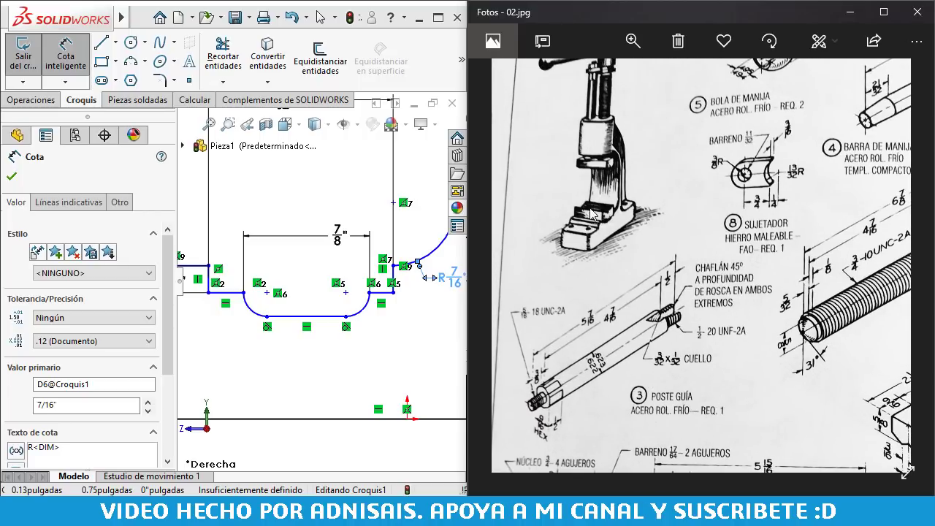
pyautogui.moveTo(696, 257); pyautogui.dragTo(696, 175)
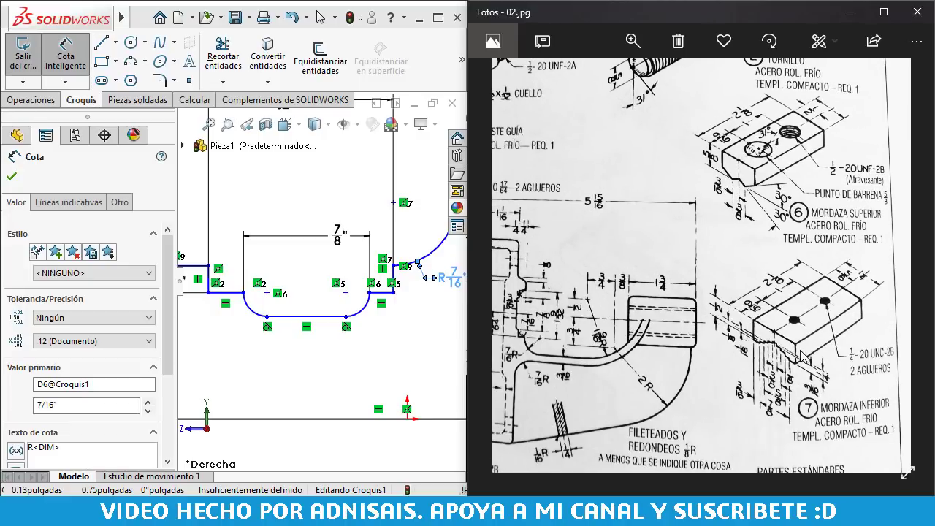
pyautogui.scroll(3, 801, 355)
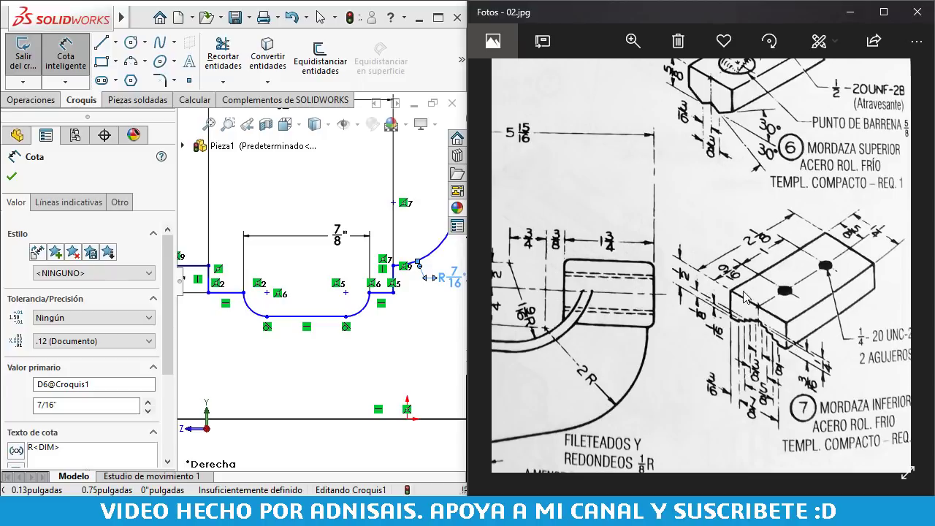
pyautogui.moveTo(746, 306); pyautogui.dragTo(752, 369)
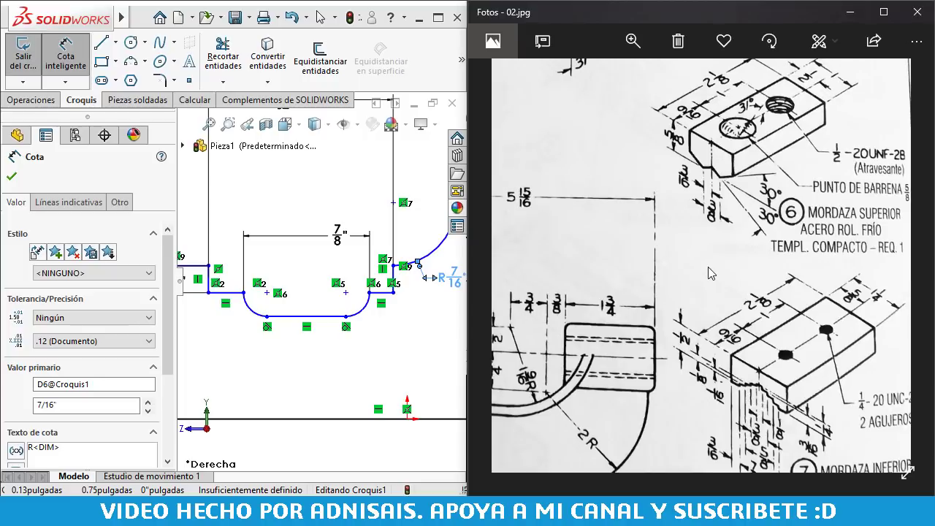
pyautogui.scroll(-3, 771, 298)
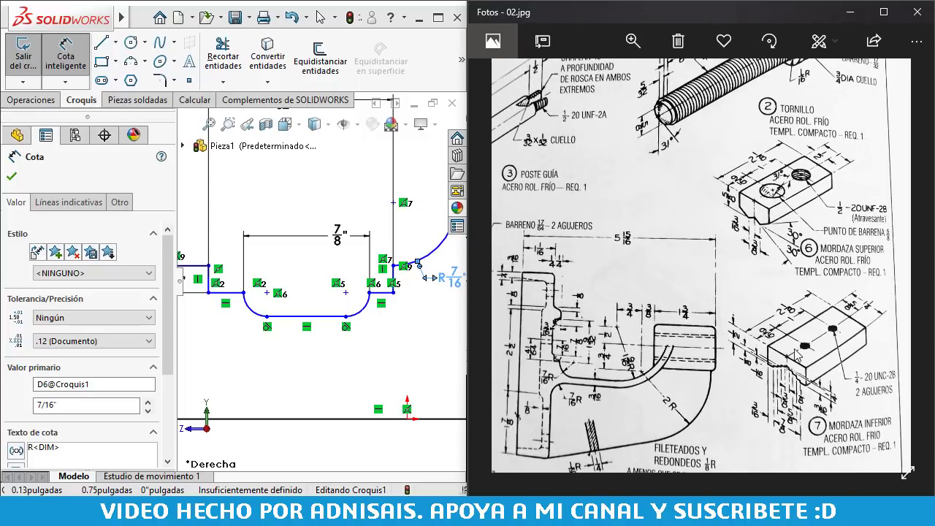
pyautogui.scroll(2, 750, 323)
pyautogui.scroll(2, 782, 403)
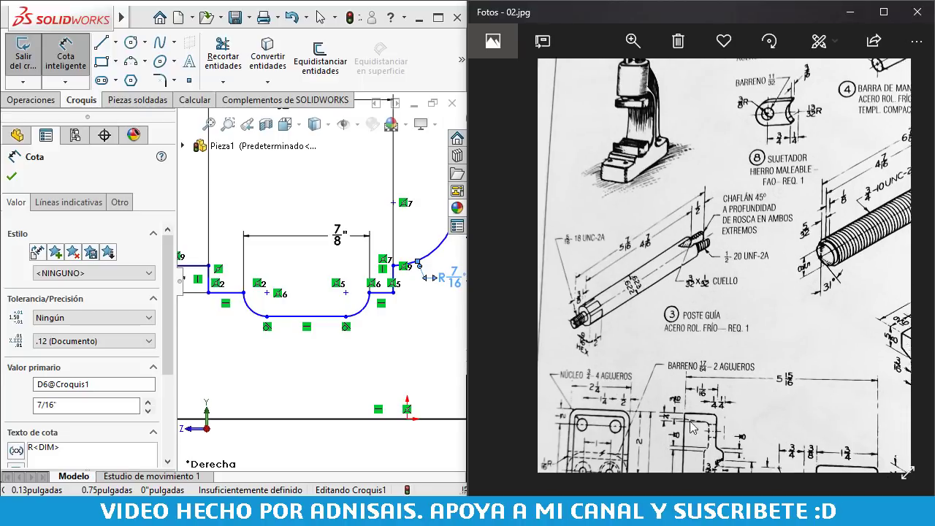
pyautogui.moveTo(782, 403); pyautogui.dragTo(760, 289)
pyautogui.scroll(-1, 756, 291)
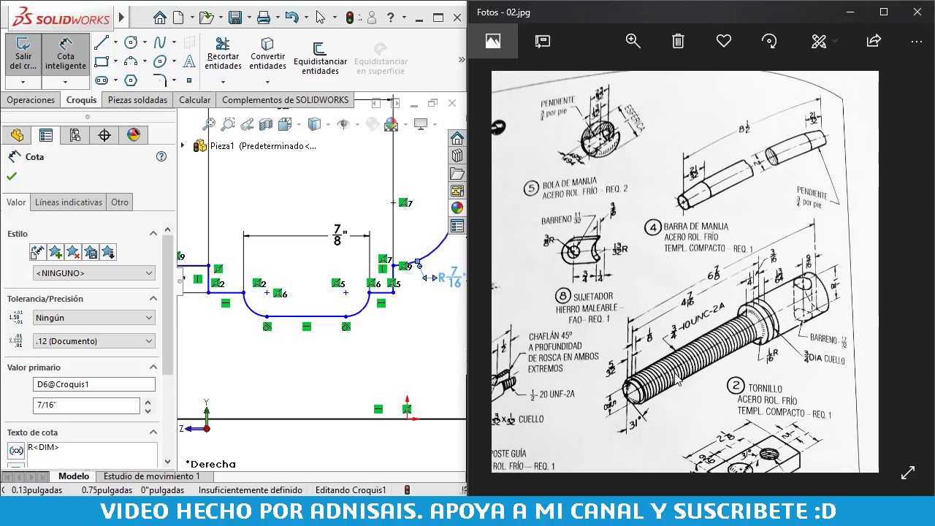
pyautogui.scroll(1, 732, 293)
pyautogui.scroll(-1, 733, 292)
pyautogui.scroll(1, 589, 248)
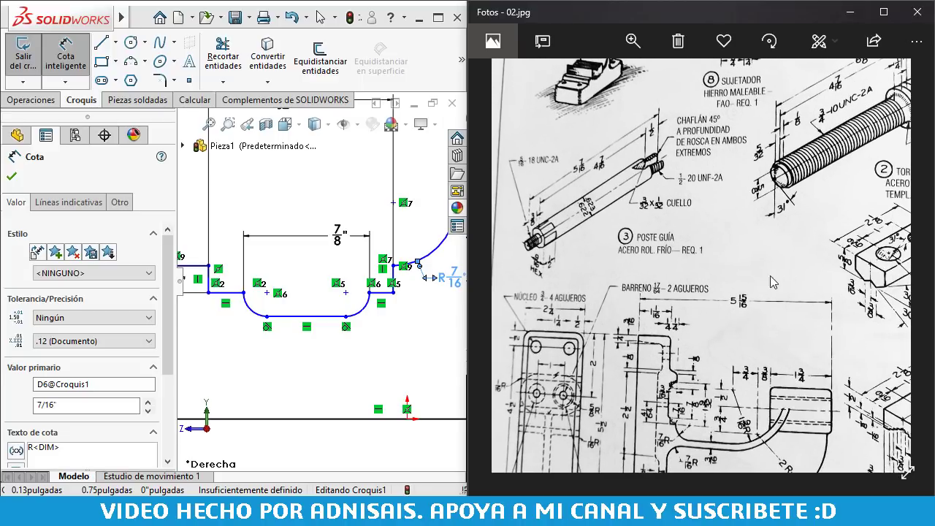
pyautogui.scroll(-1, 588, 248)
pyautogui.scroll(1, 618, 289)
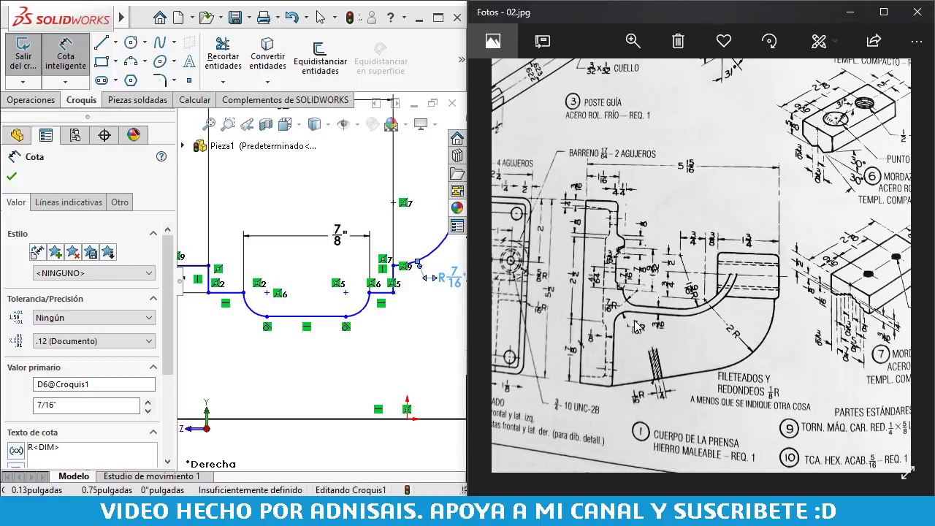
pyautogui.scroll(1, 618, 288)
pyautogui.scroll(1, 613, 248)
pyautogui.scroll(1, 611, 212)
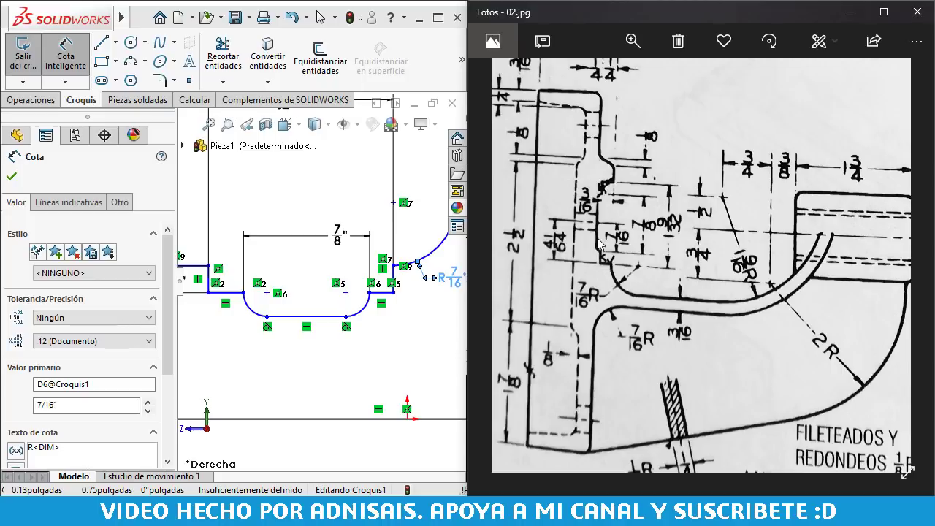
pyautogui.moveTo(624, 243); pyautogui.dragTo(723, 321)
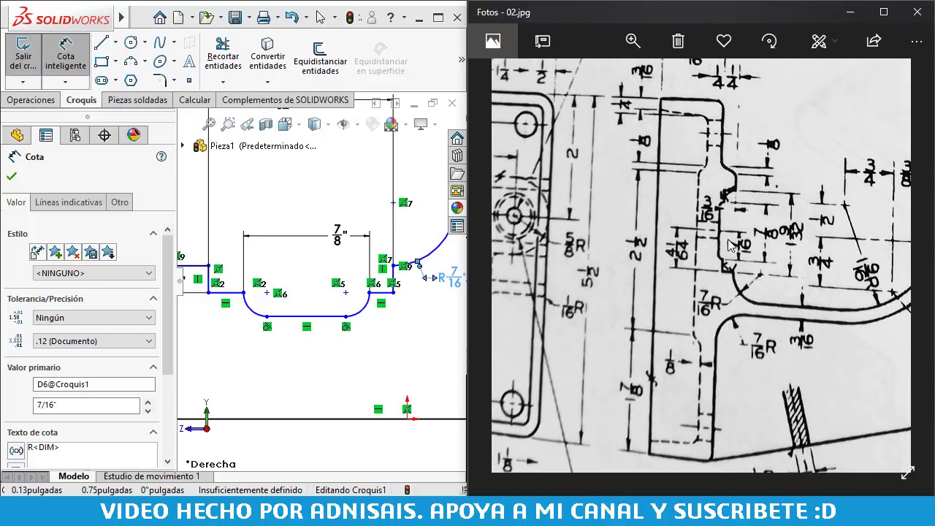
pyautogui.scroll(-2, 363, 310)
pyautogui.scroll(-2, 263, 319)
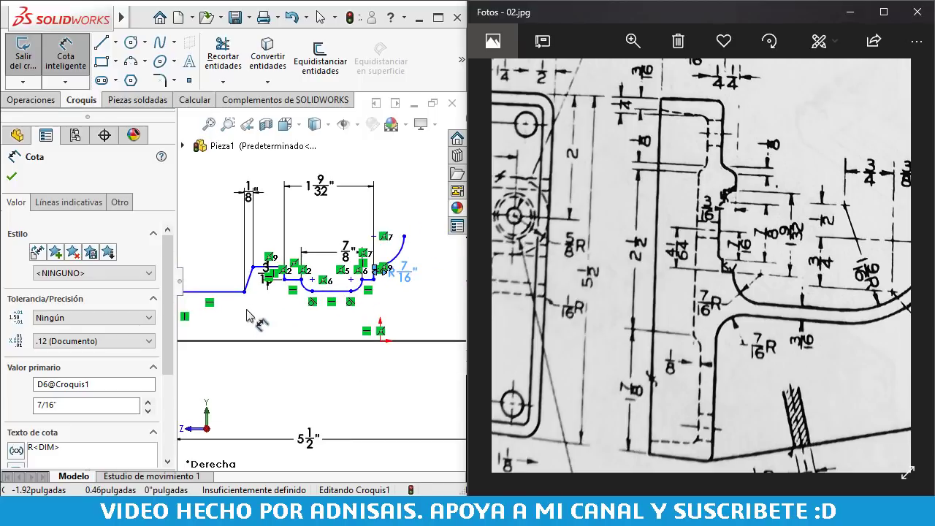
pyautogui.moveTo(760, 252)
pyautogui.mouseDown()
pyautogui.moveTo(741, 265)
pyautogui.moveTo(733, 250)
pyautogui.mouseUp()
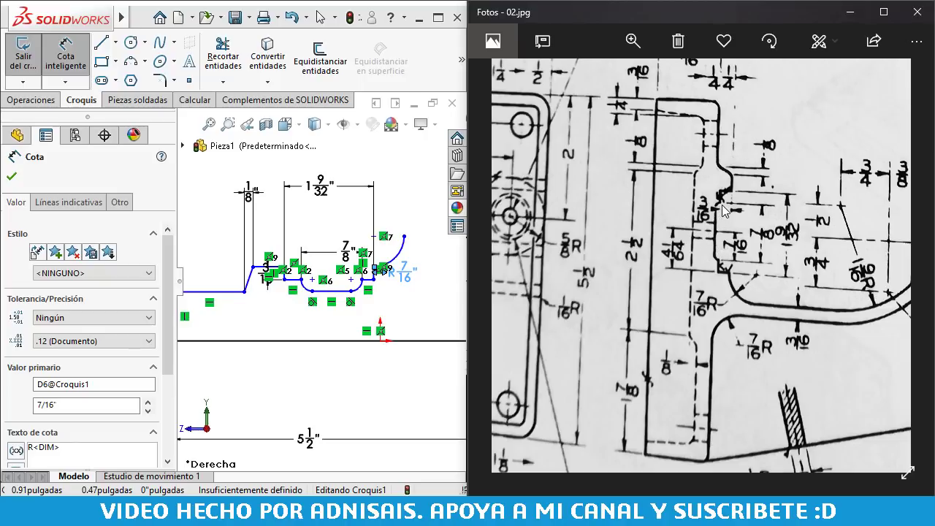
pyautogui.moveTo(684, 239); pyautogui.dragTo(620, 234)
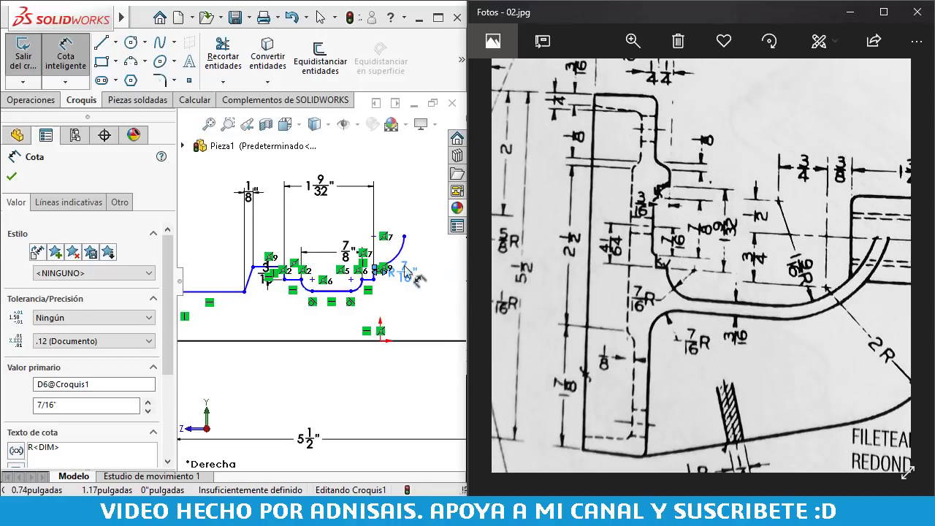
pyautogui.scroll(-2, 375, 323)
pyautogui.scroll(-1, 365, 328)
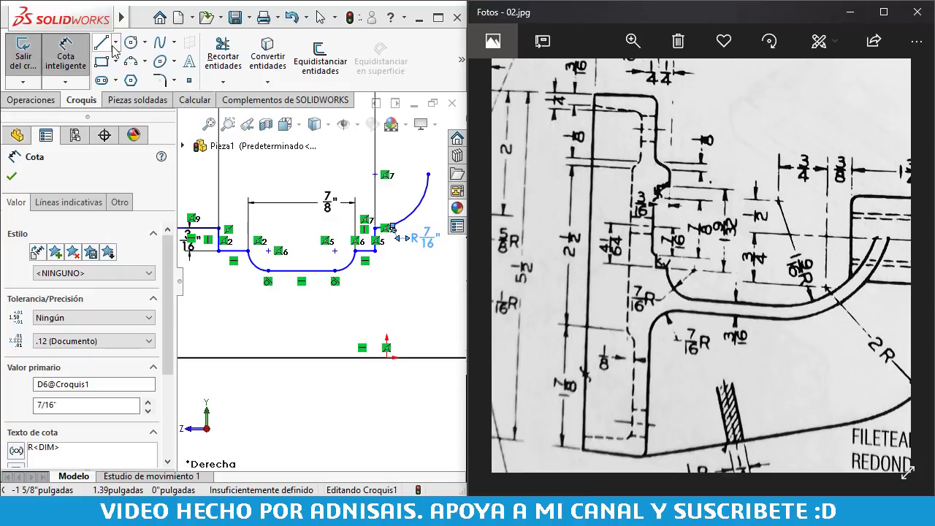
pyautogui.click(115, 43)
pyautogui.click(127, 79)
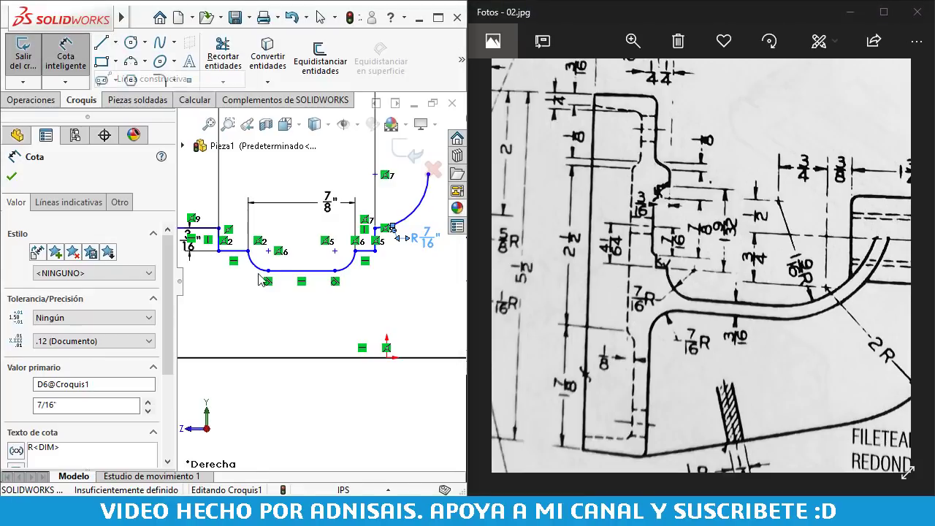
pyautogui.click(300, 271)
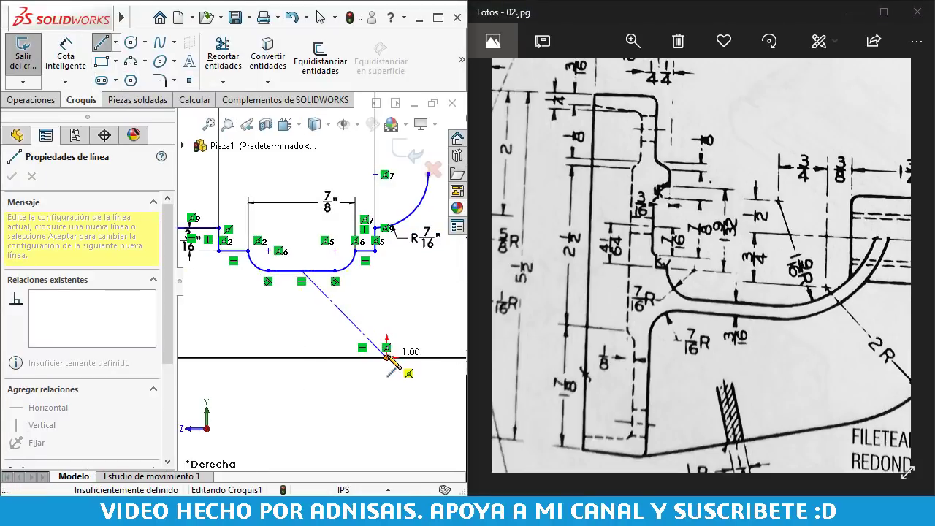
pyautogui.click(387, 355)
pyautogui.press('Escape')
pyautogui.click(344, 310)
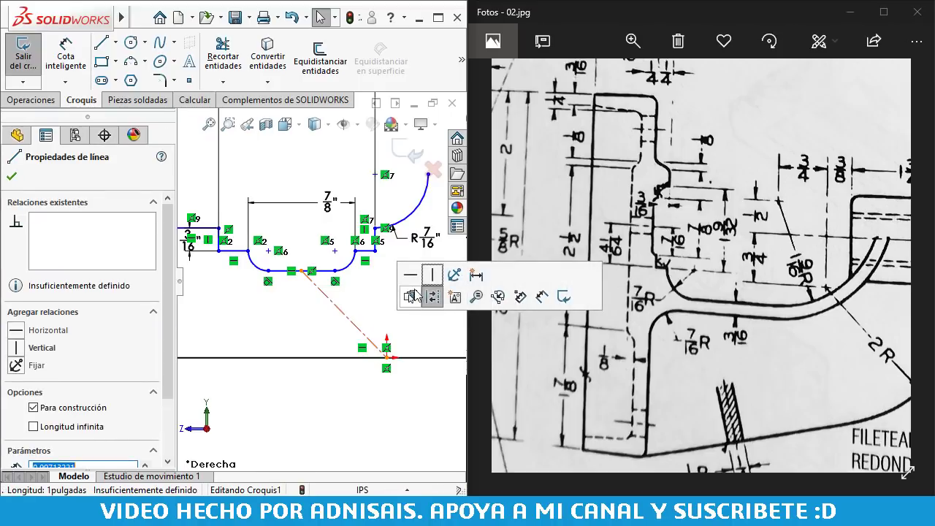
pyautogui.click(432, 275)
pyautogui.press('Escape')
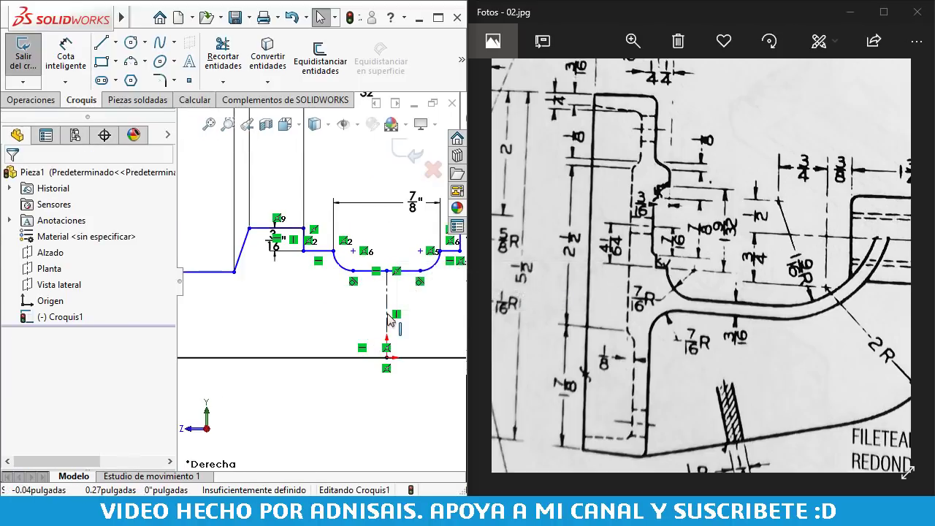
pyautogui.scroll(3, 365, 292)
pyautogui.scroll(-2, 358, 297)
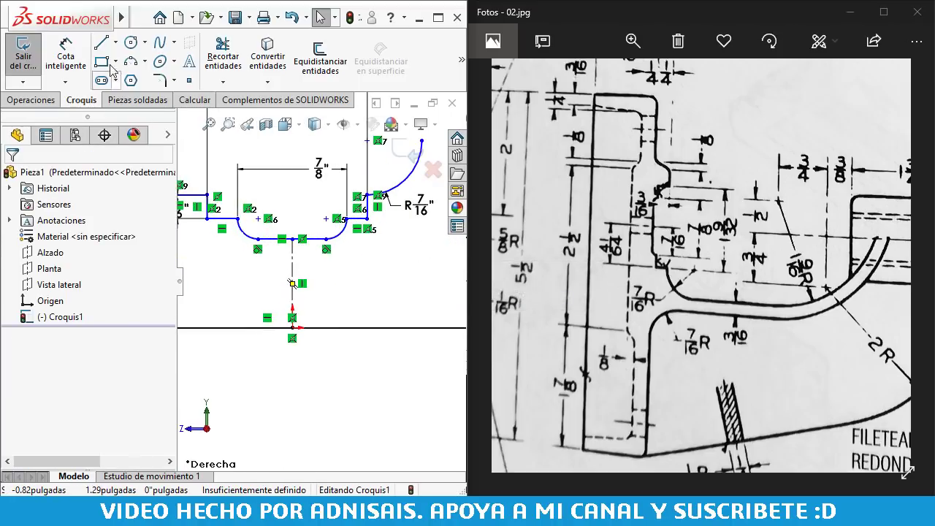
pyautogui.press('d')
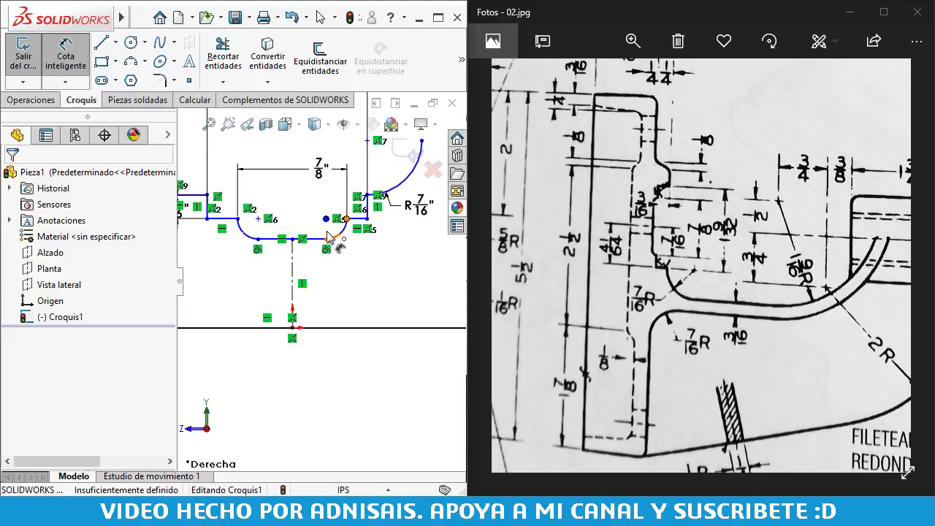
pyautogui.click(347, 219)
pyautogui.click(292, 265)
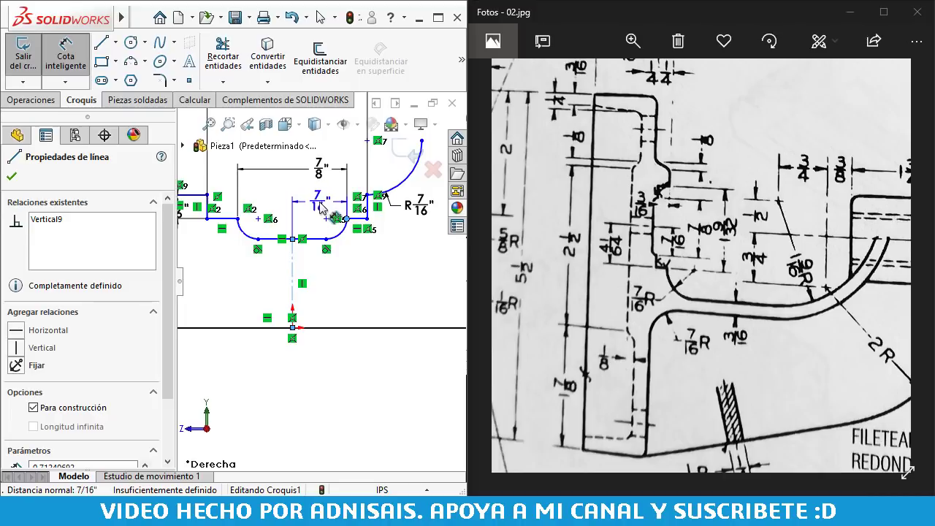
pyautogui.press('Escape')
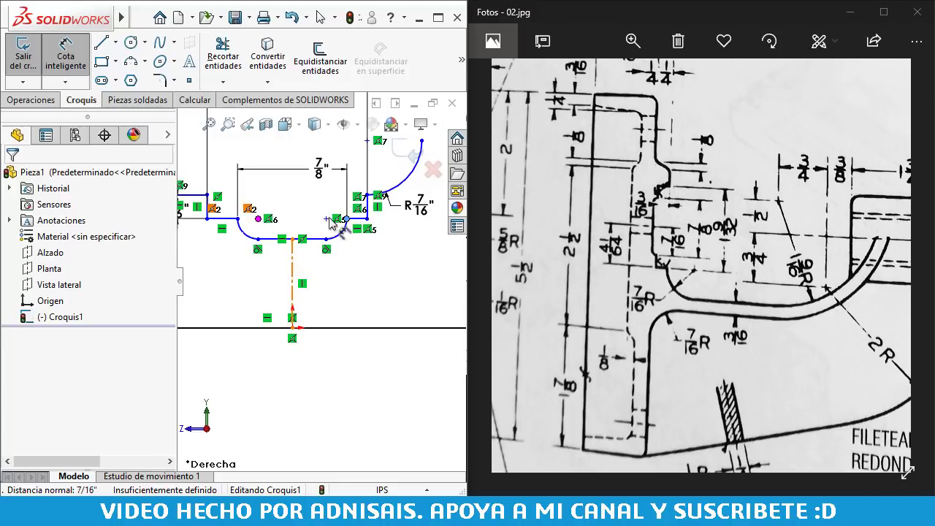
pyautogui.scroll(3, 311, 277)
pyautogui.scroll(2, 314, 288)
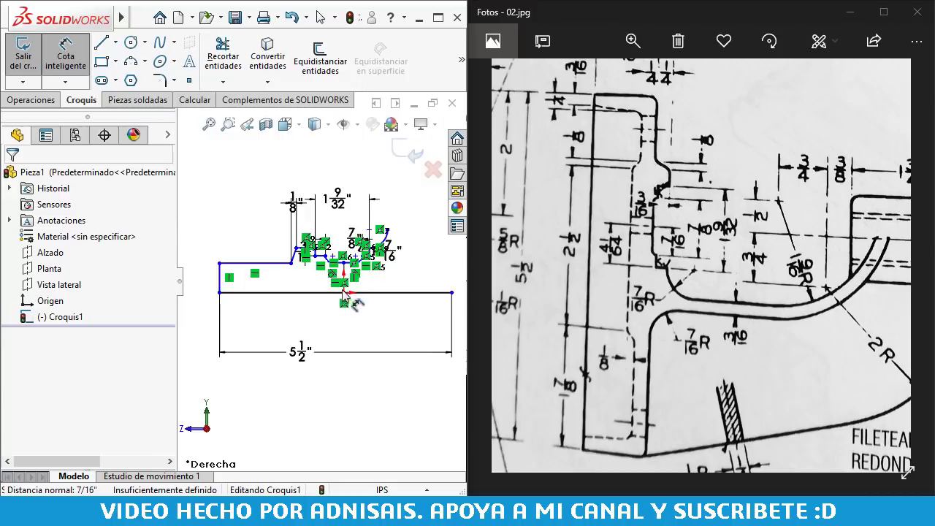
# - Dimension the left vertical line 2 inches from the origin
pyautogui.click(347, 294)
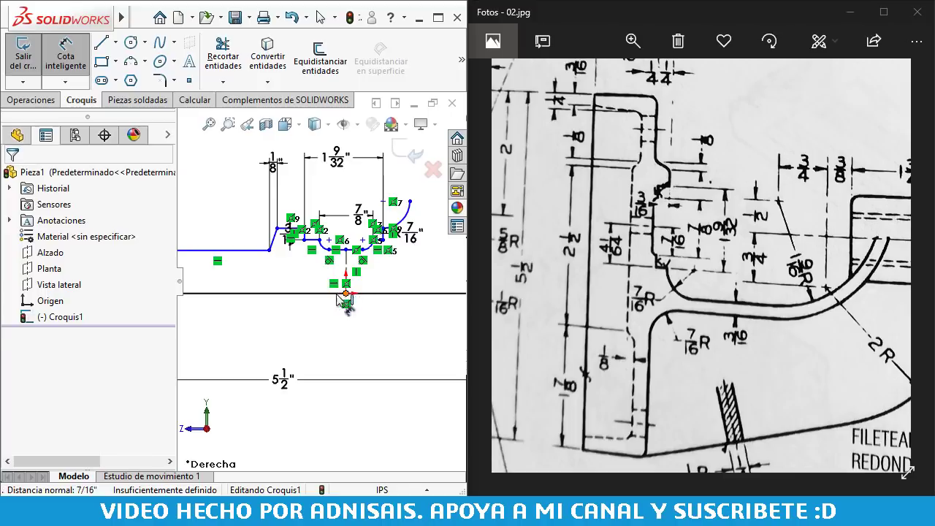
pyautogui.scroll(2, 346, 294)
pyautogui.click(230, 281)
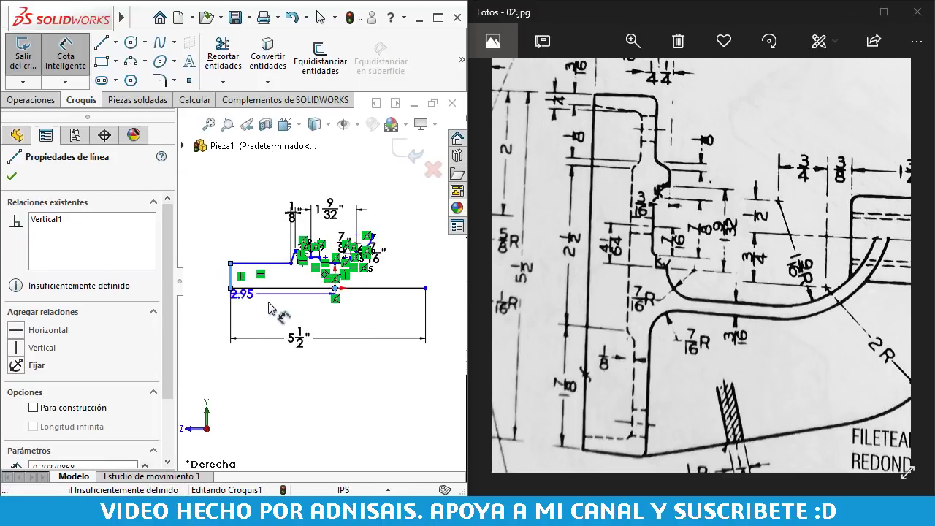
pyautogui.click(283, 316)
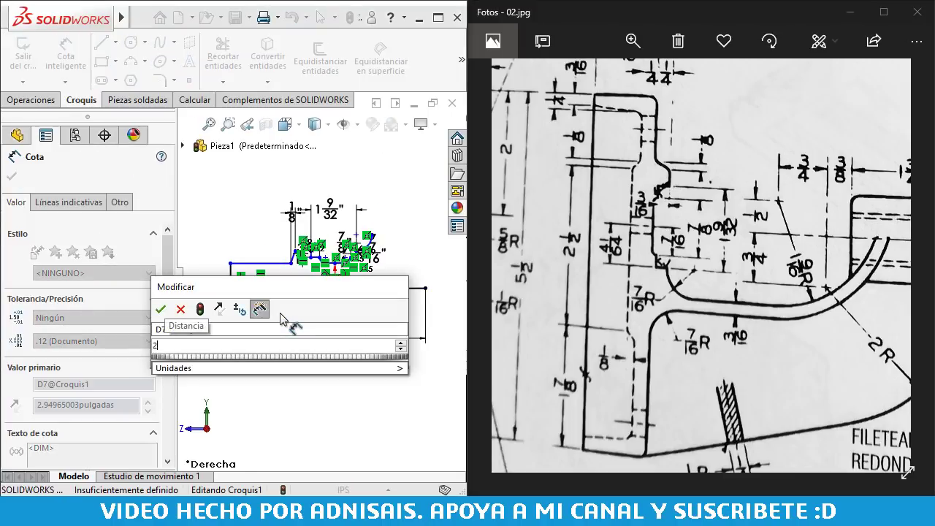
pyautogui.write('2')
pyautogui.press('Return')
pyautogui.scroll(-3, 343, 301)
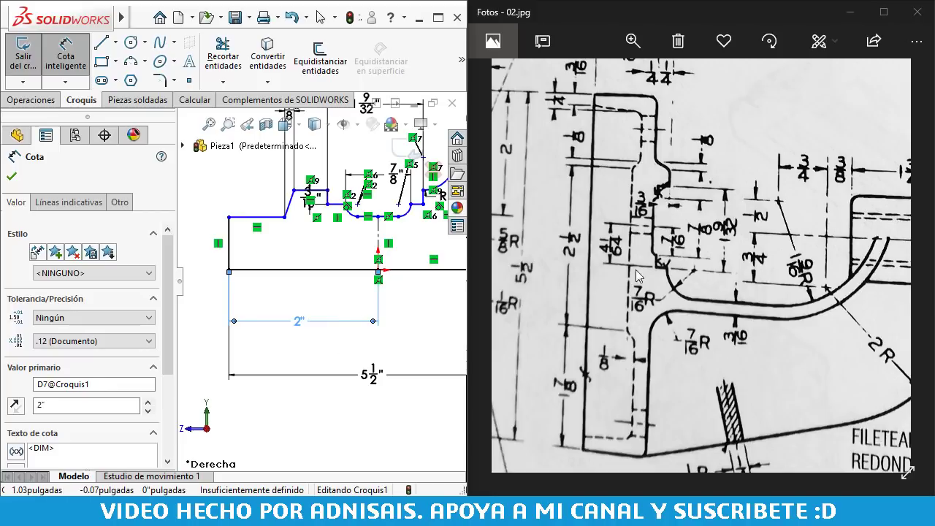
# - Set the short left vertical edge's height to 1 1/16 inch
pyautogui.moveTo(657, 83); pyautogui.dragTo(683, 149)
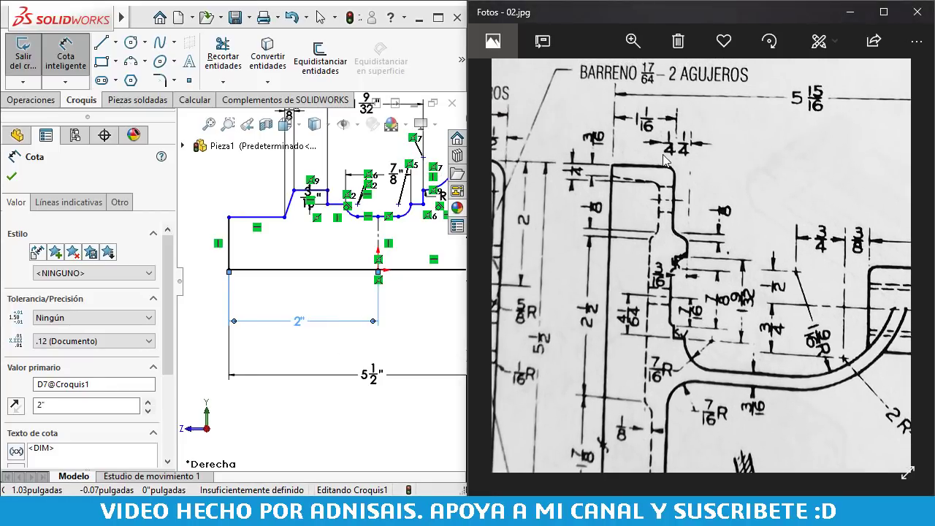
pyautogui.click(205, 241)
pyautogui.click(204, 241)
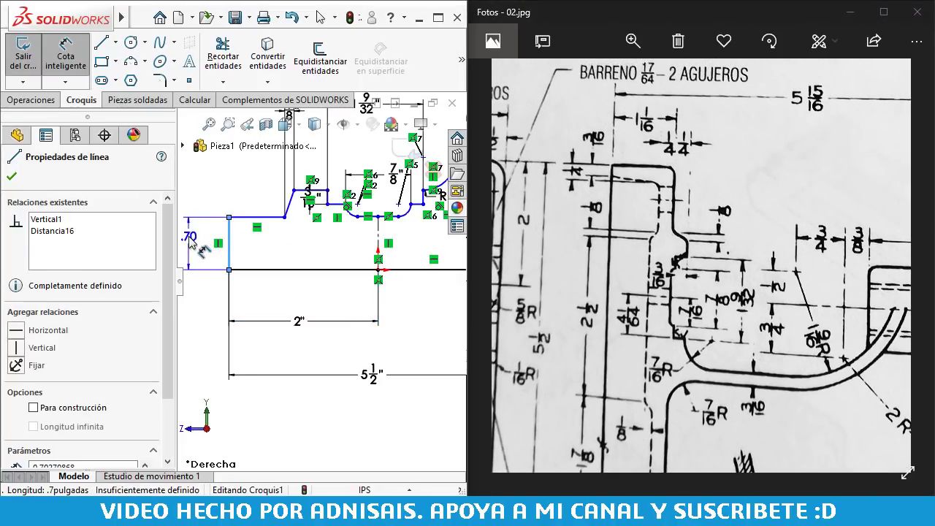
pyautogui.click(191, 242)
pyautogui.write('1 ')
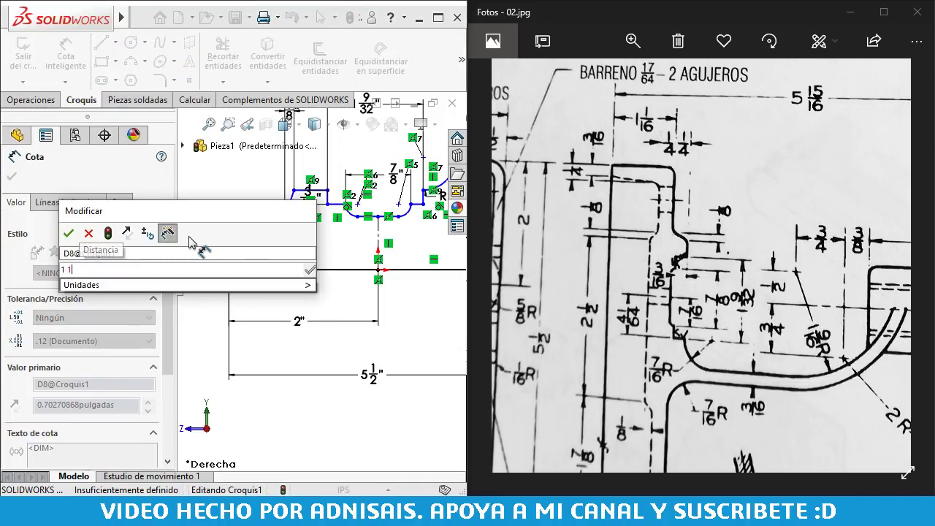
pyautogui.write('1/16')
pyautogui.press('Return')
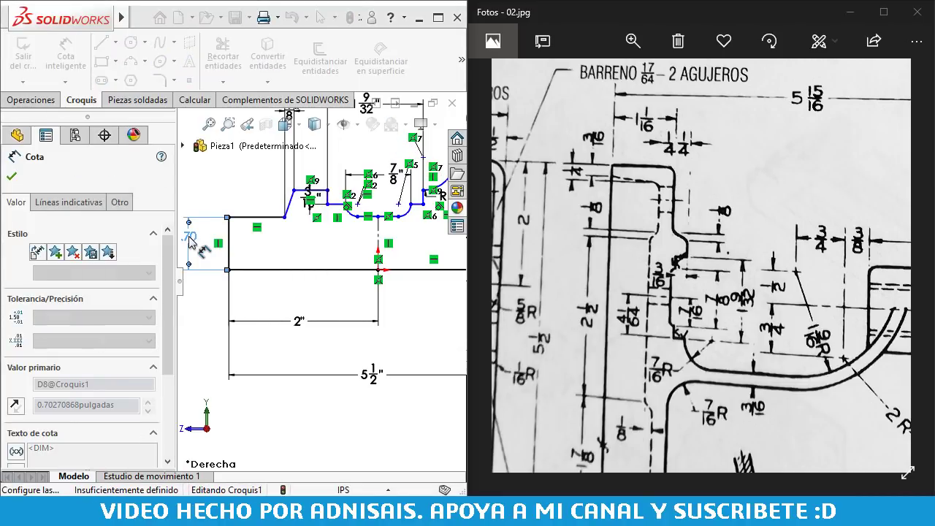
pyautogui.scroll(2, 314, 248)
pyautogui.scroll(-2, 331, 218)
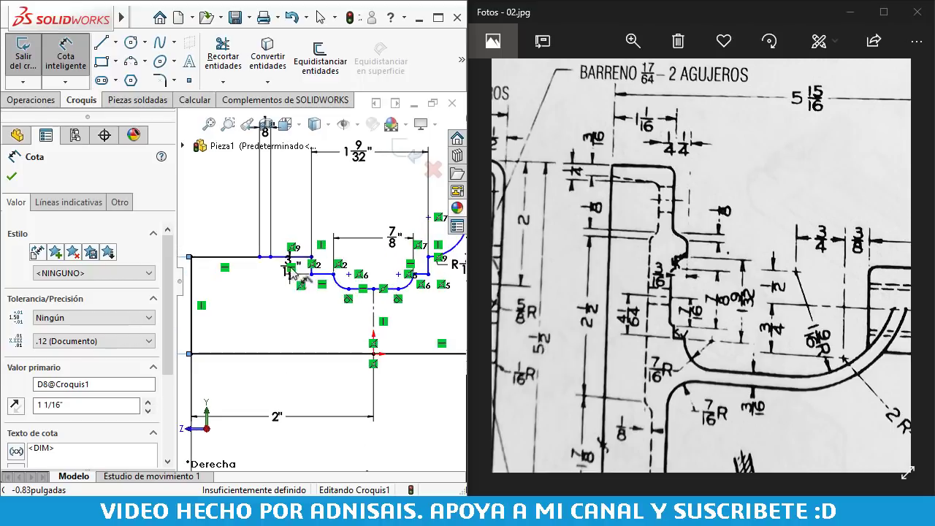
pyautogui.press('Escape')
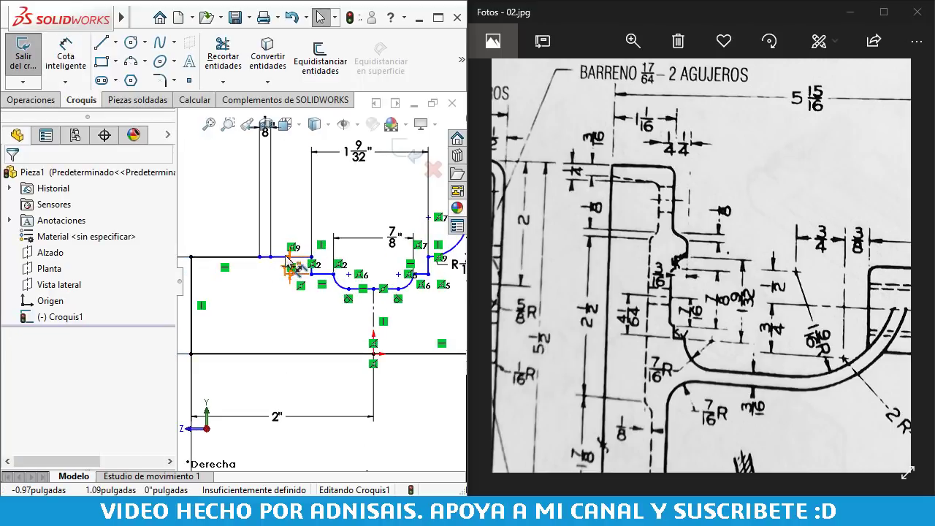
# - Drag the short top horizontal line upward above the step
pyautogui.scroll(-2, 277, 264)
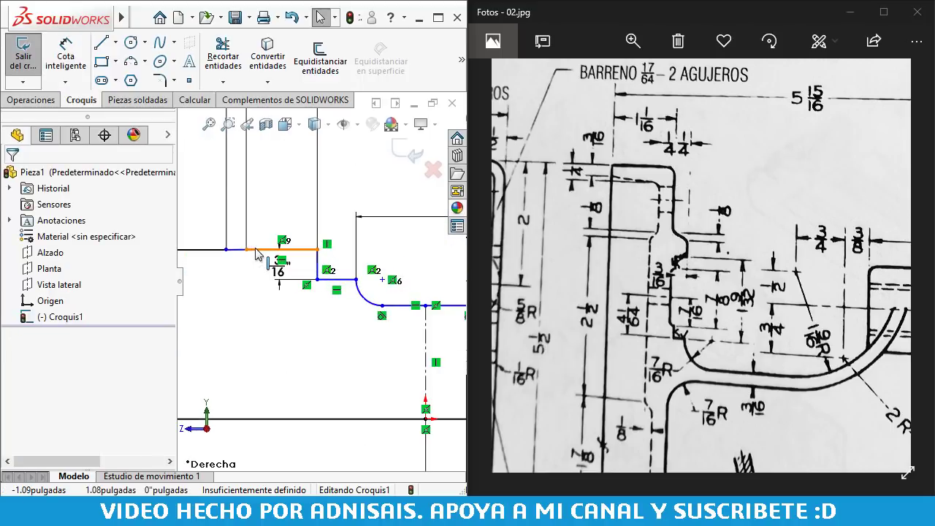
pyautogui.moveTo(261, 244); pyautogui.dragTo(266, 231)
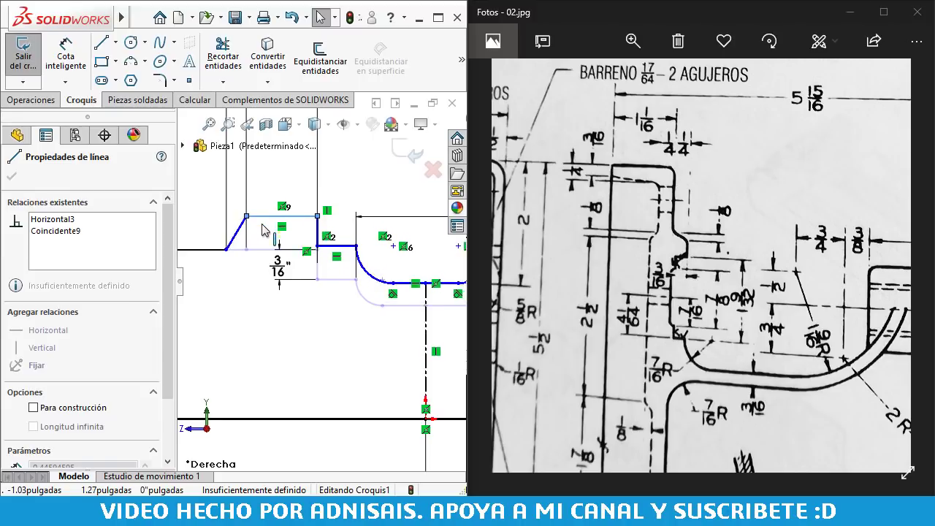
pyautogui.click(334, 317)
pyautogui.scroll(2, 317, 278)
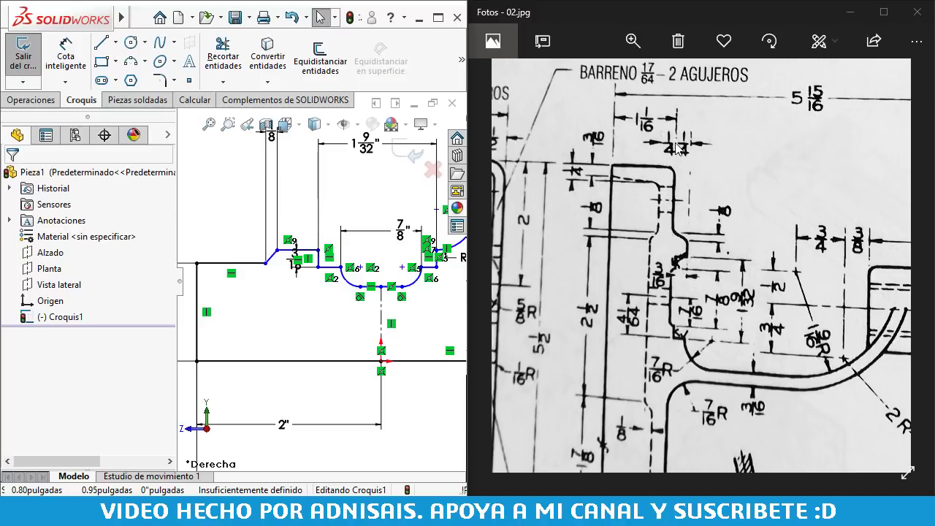
# - Dimension the raised line 1/4 inch above the lower horizontal edge
pyautogui.press('d')
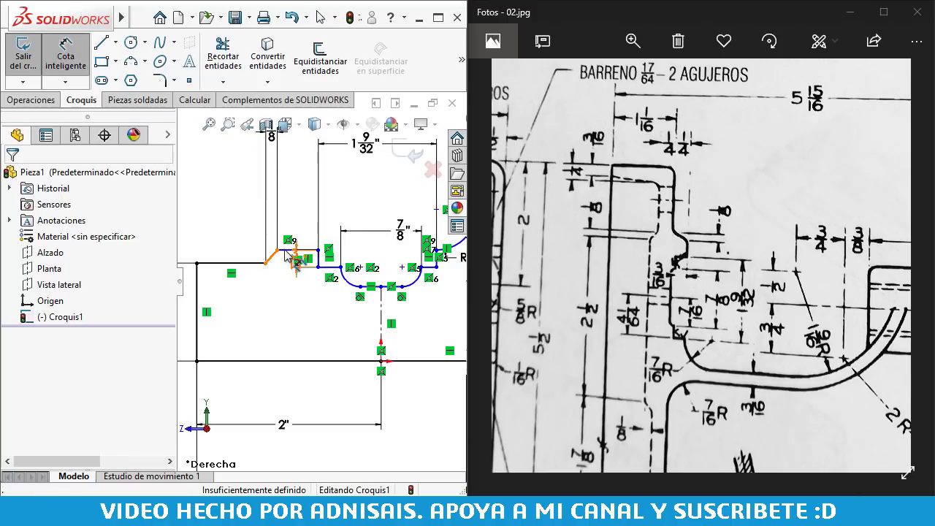
pyautogui.scroll(-3, 296, 257)
pyautogui.click(299, 252)
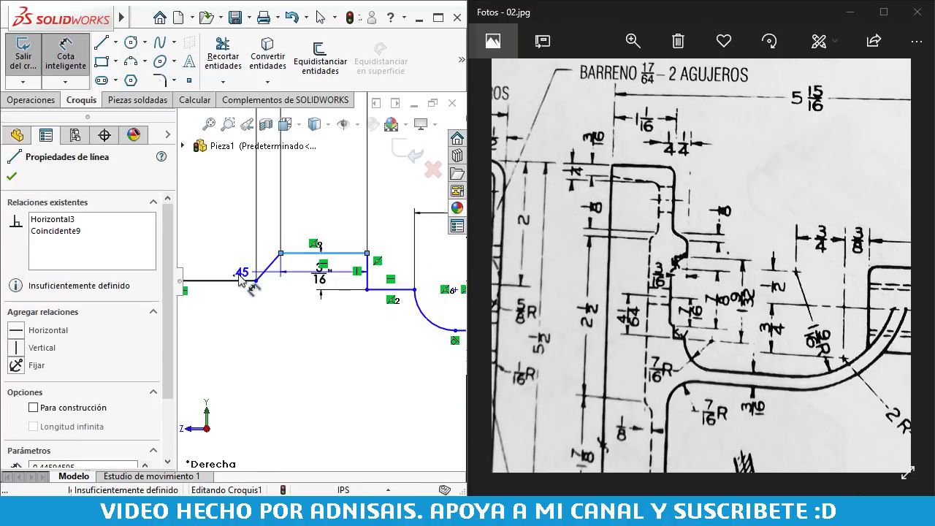
pyautogui.scroll(3, 239, 281)
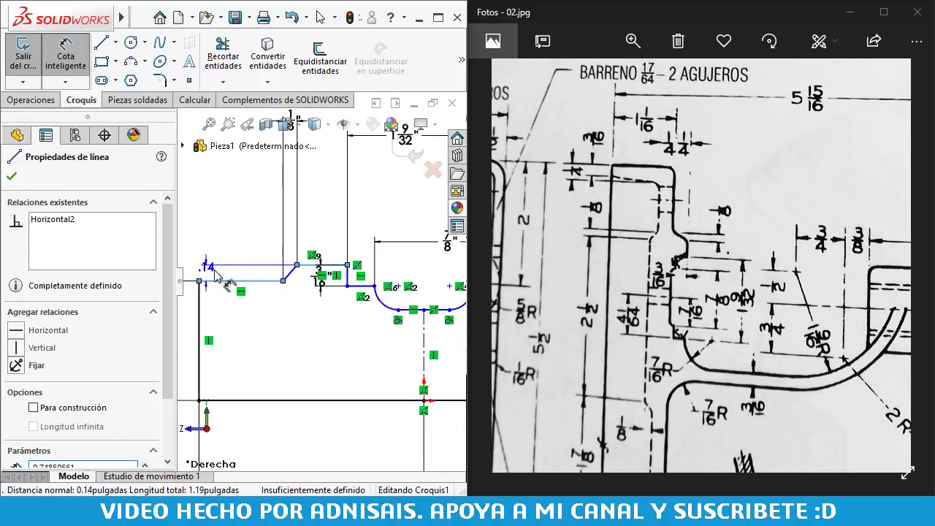
pyautogui.click(235, 280)
pyautogui.click(233, 280)
pyautogui.write('1/4')
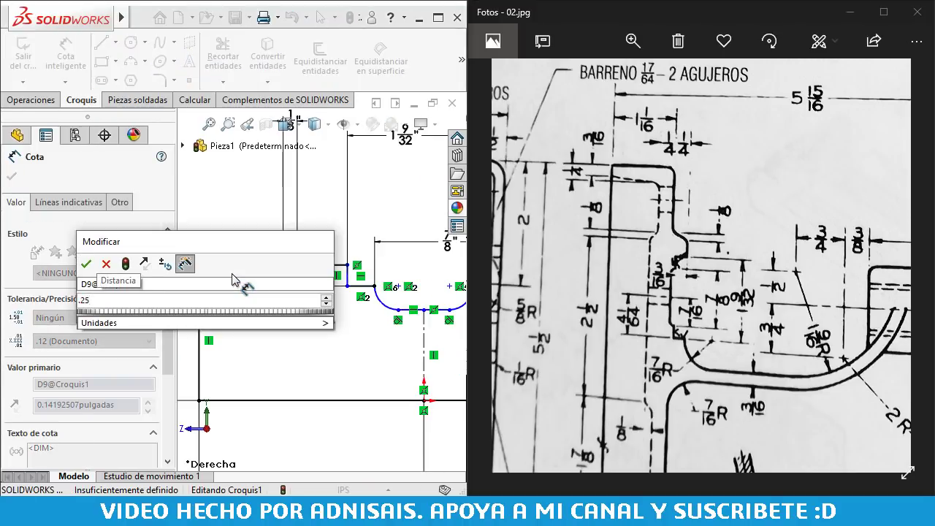
pyautogui.press('Return')
pyautogui.scroll(1, 299, 304)
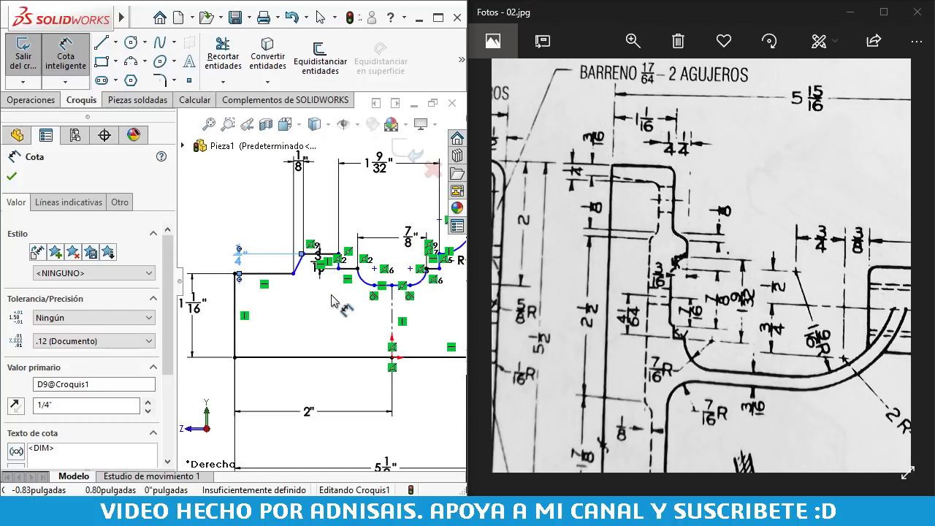
pyautogui.scroll(1, 332, 306)
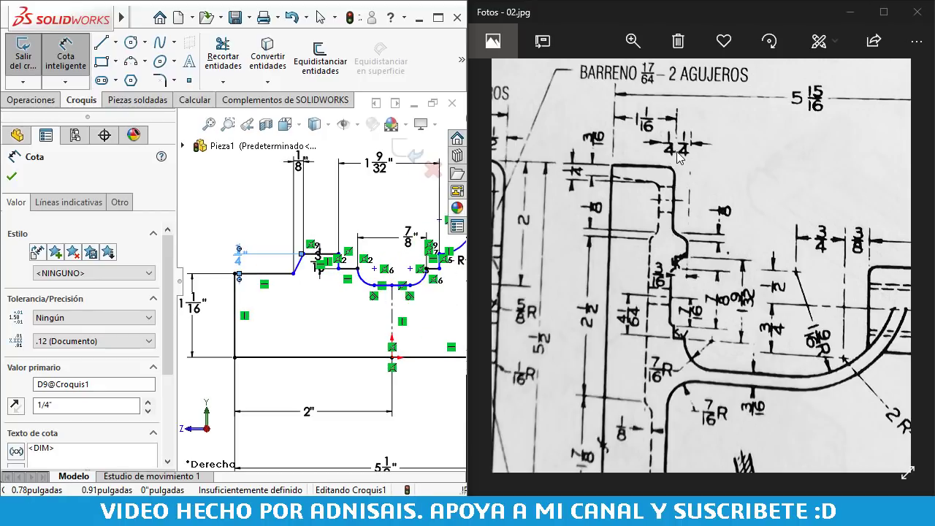
# - Pan the scan from the curved arm and fillet note over to the plate's top holes
pyautogui.moveTo(682, 305); pyautogui.dragTo(638, 206)
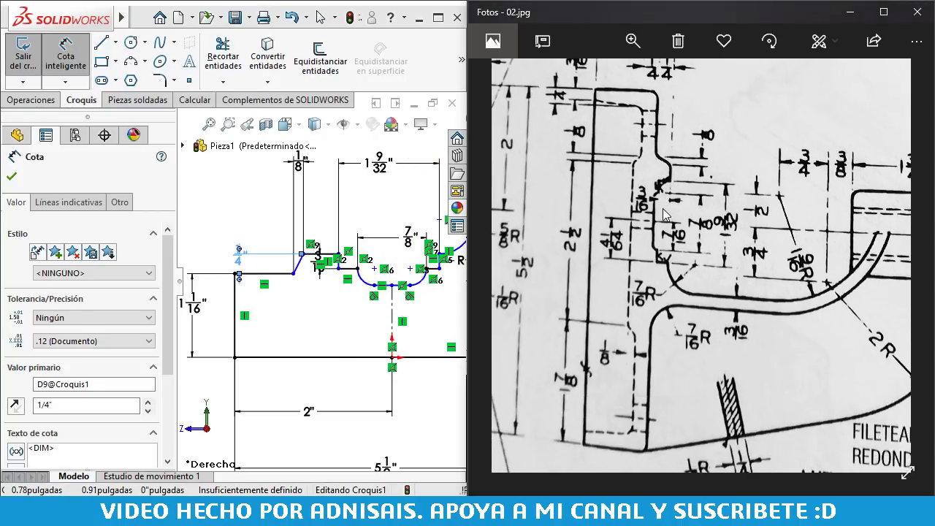
pyautogui.scroll(-1, 348, 264)
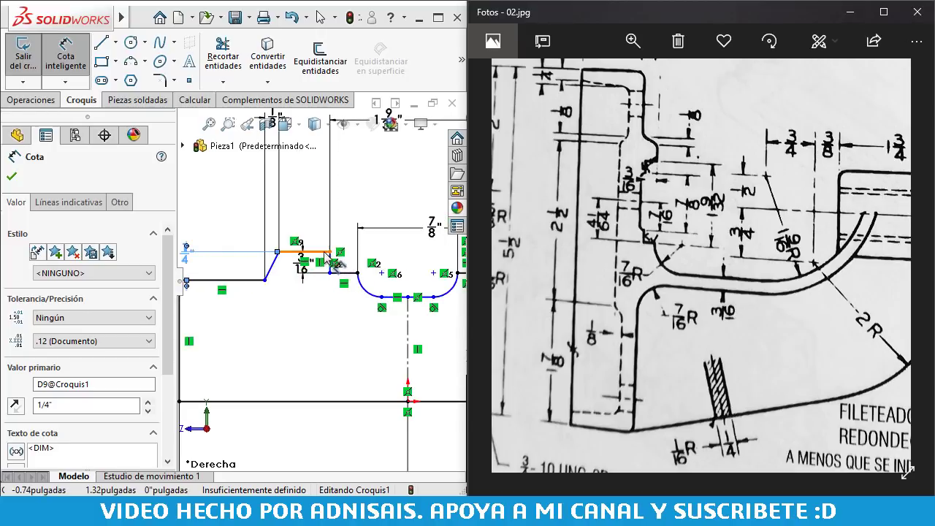
pyautogui.scroll(-1, 348, 264)
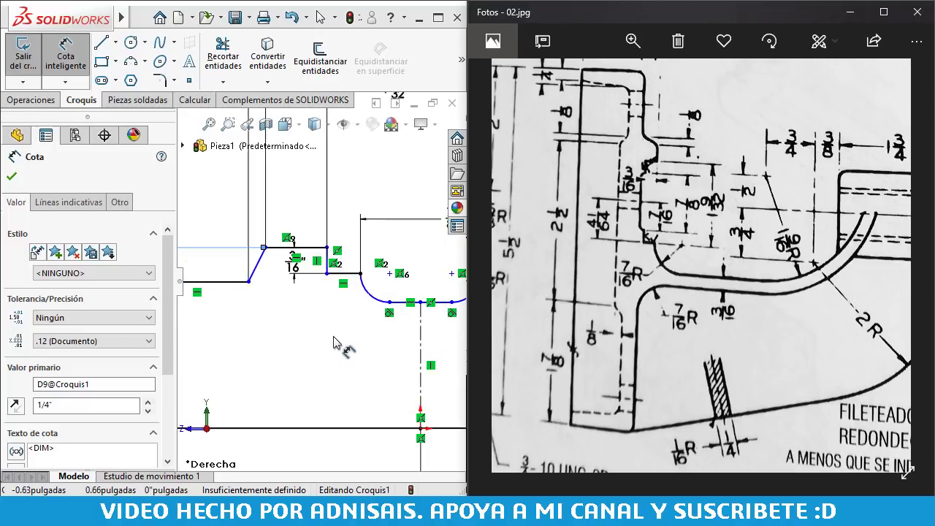
pyautogui.scroll(1, 292, 314)
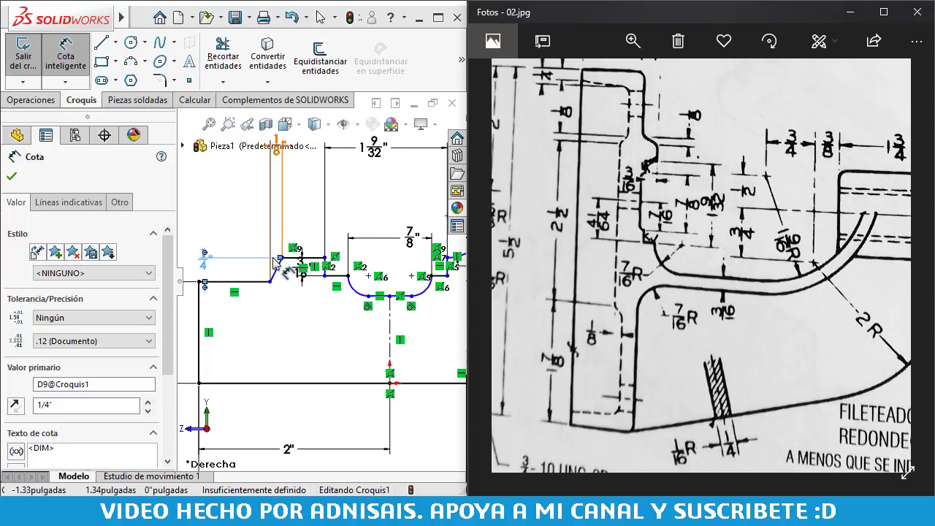
pyautogui.scroll(1, 320, 278)
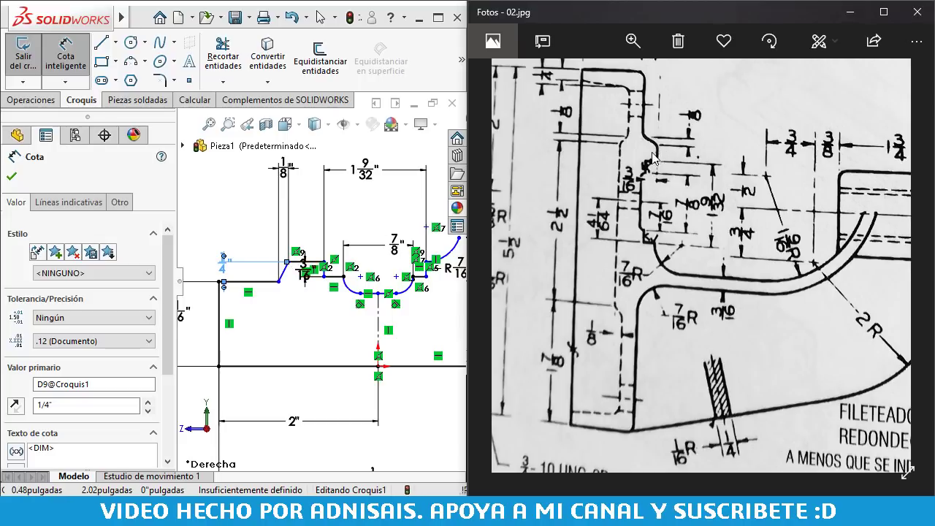
pyautogui.moveTo(661, 173)
pyautogui.mouseDown()
pyautogui.moveTo(858, 171)
pyautogui.moveTo(607, 170)
pyautogui.moveTo(634, 169)
pyautogui.mouseUp()
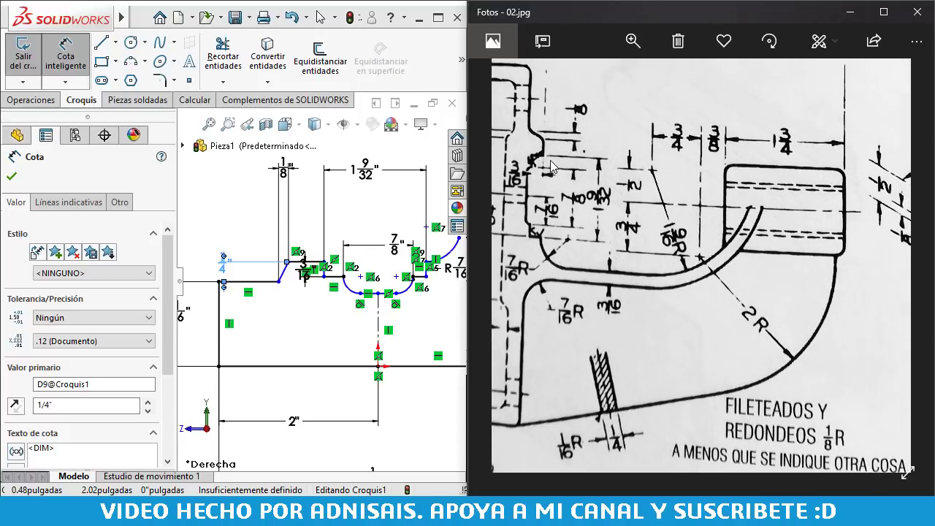
pyautogui.moveTo(621, 170)
pyautogui.mouseDown()
pyautogui.moveTo(931, 184)
pyautogui.moveTo(861, 182)
pyautogui.mouseUp()
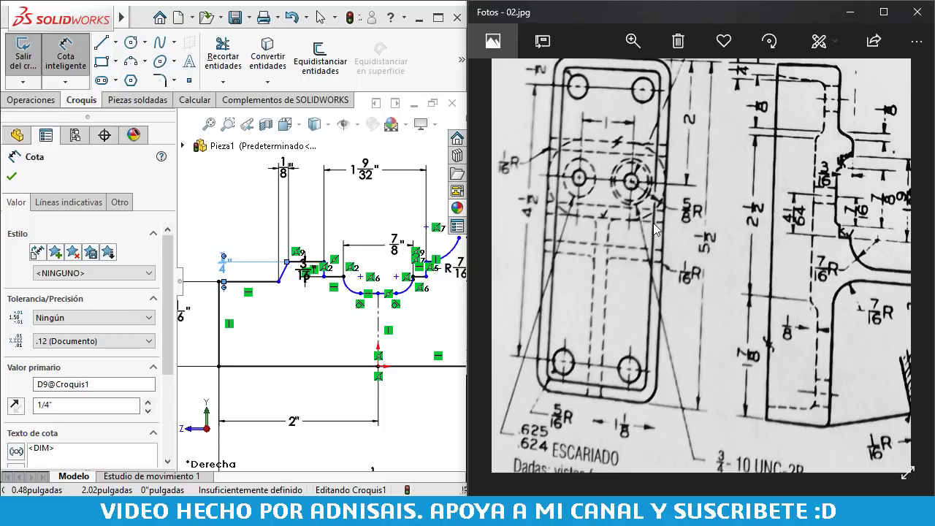
pyautogui.moveTo(654, 310); pyautogui.dragTo(637, 249)
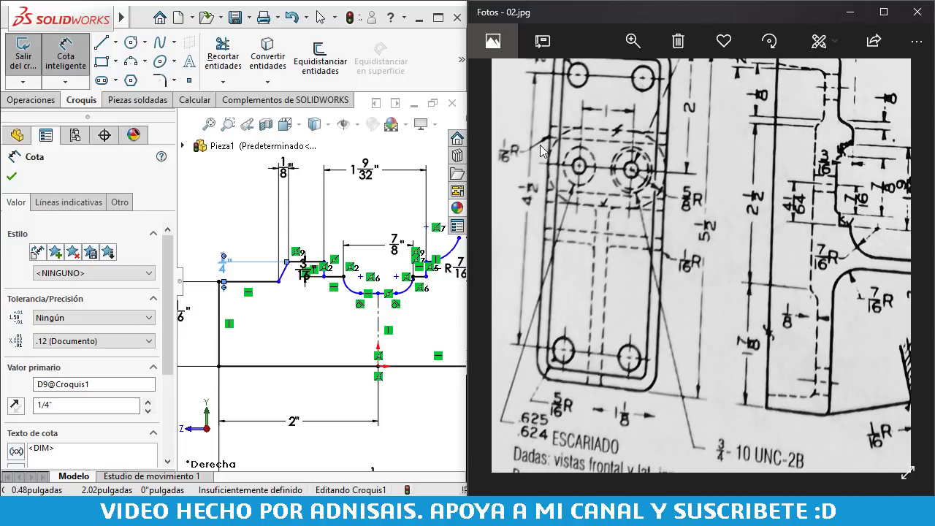
pyautogui.moveTo(566, 144)
pyautogui.mouseDown()
pyautogui.moveTo(586, 171)
pyautogui.moveTo(567, 170)
pyautogui.mouseUp()
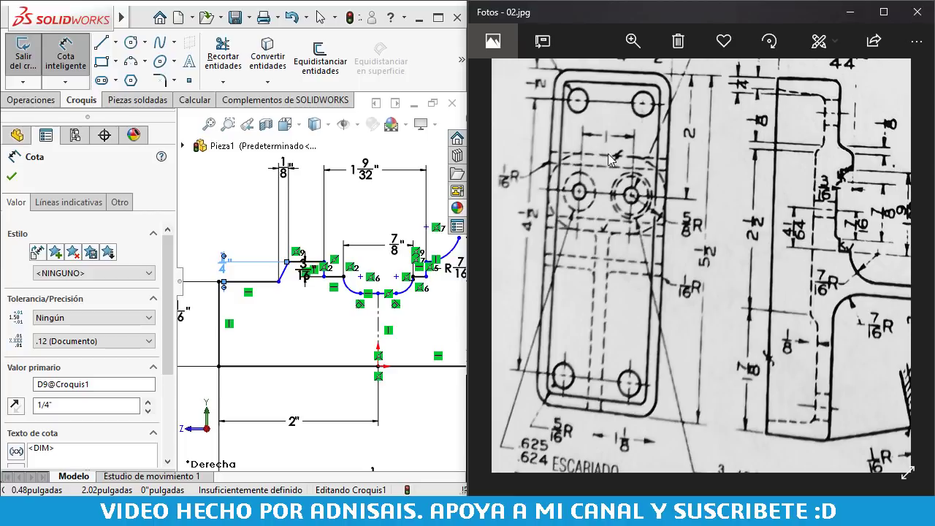
# - Dimension the small fillet arc left of the lower curve with a 1/16-inch radius
pyautogui.moveTo(747, 191); pyautogui.dragTo(706, 191)
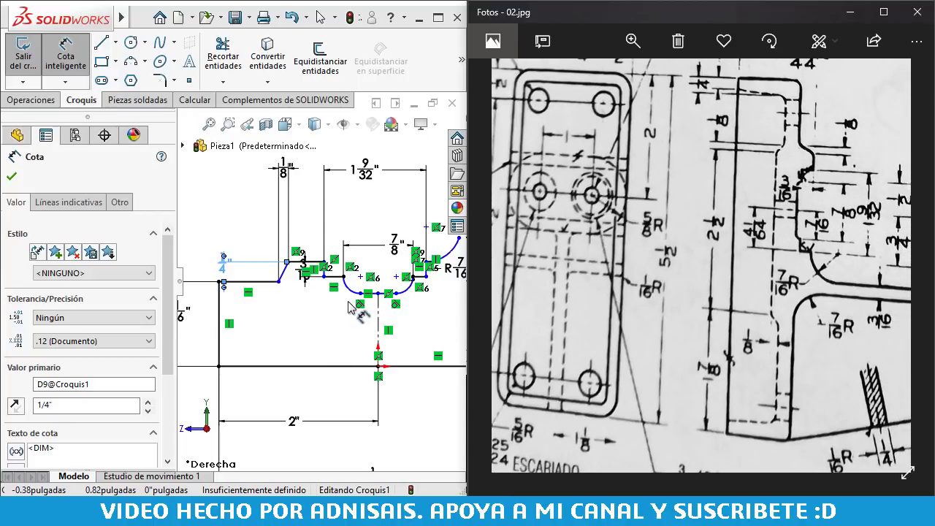
pyautogui.scroll(-3, 351, 310)
pyautogui.click(343, 275)
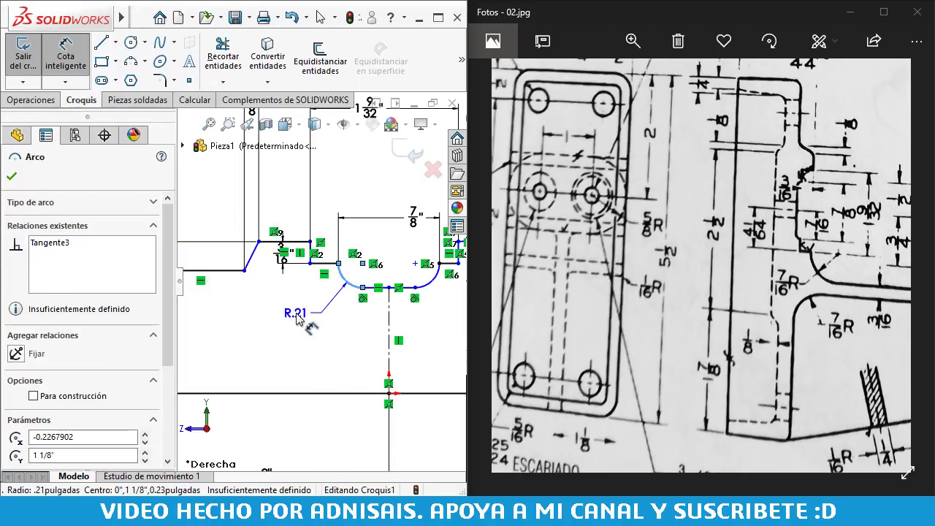
pyautogui.click(297, 319)
pyautogui.write('1/16')
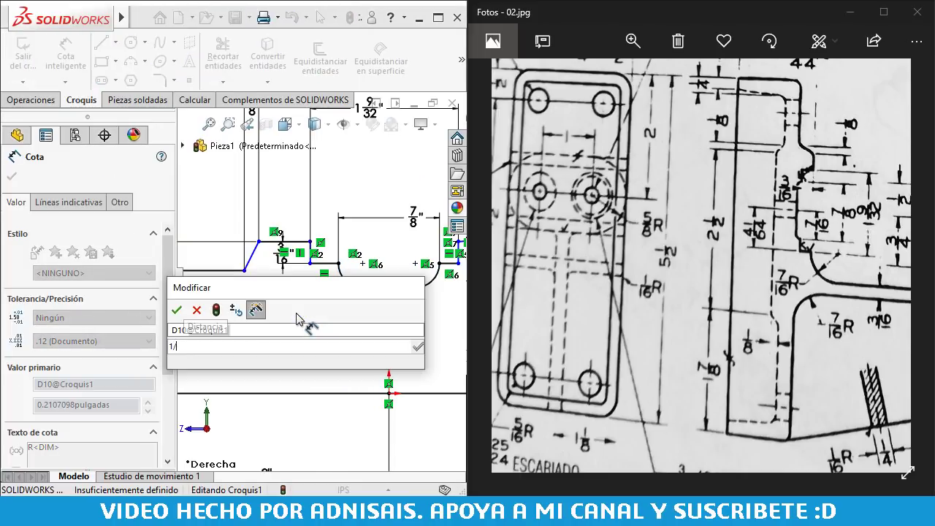
pyautogui.press('Return')
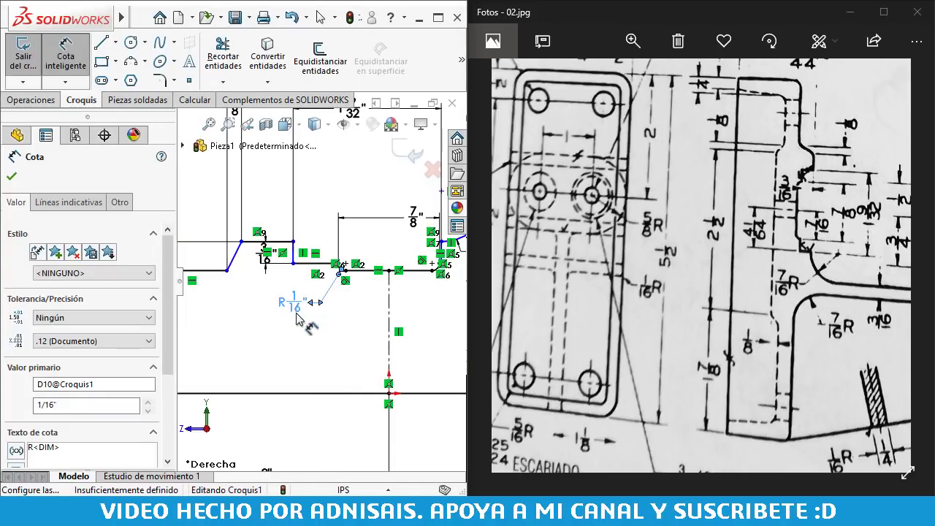
pyautogui.scroll(-3, 375, 302)
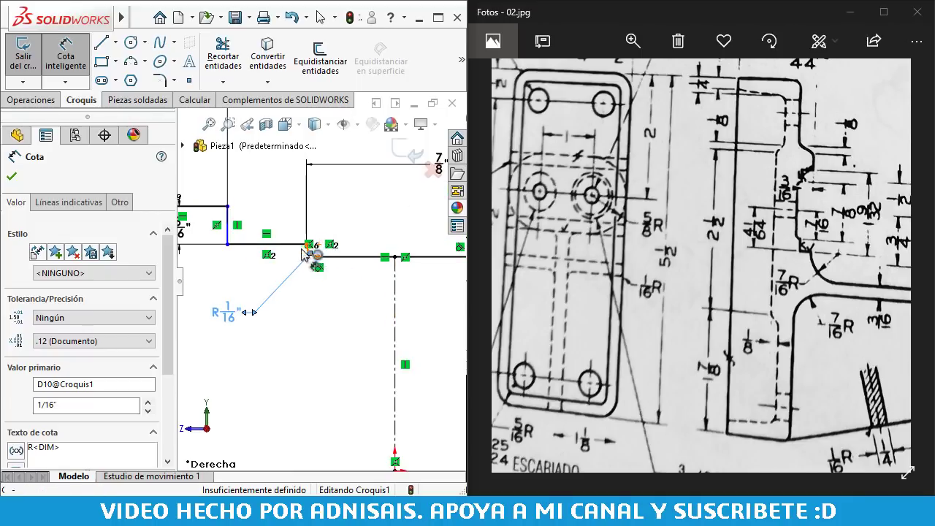
pyautogui.scroll(2, 332, 248)
pyautogui.scroll(2, 332, 249)
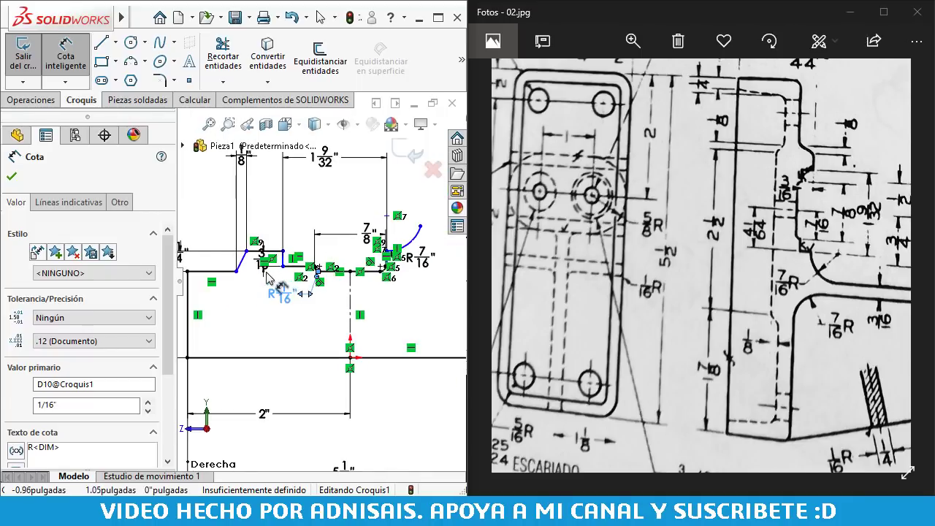
pyautogui.scroll(2, 276, 306)
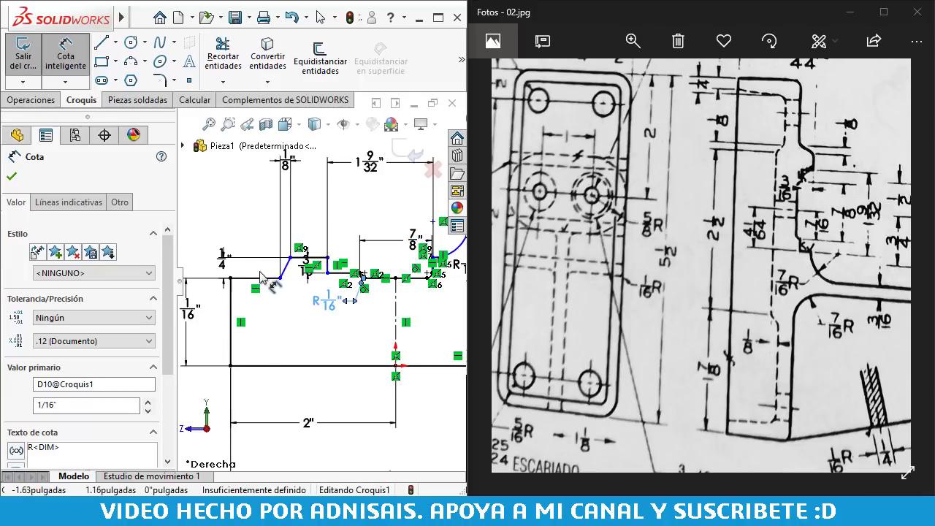
pyautogui.moveTo(674, 257); pyautogui.dragTo(717, 293)
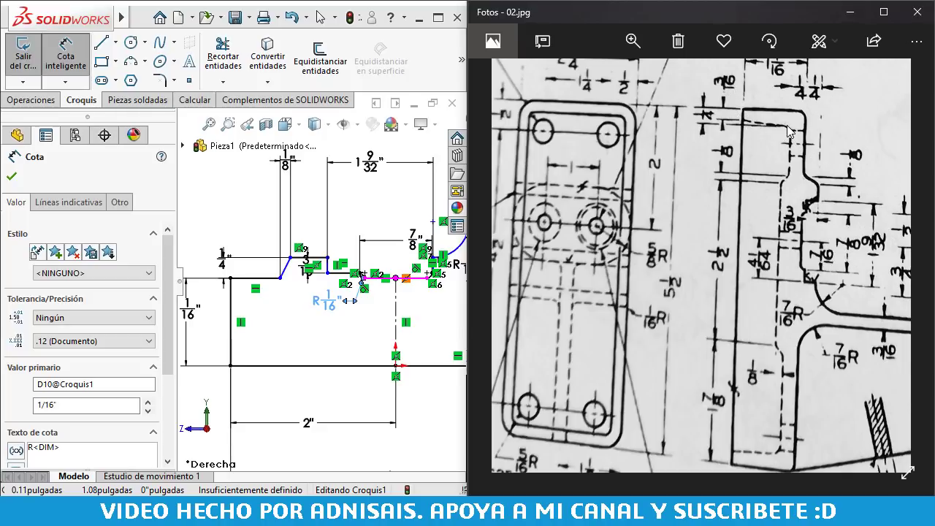
# - Shift the scanned drawing upward to show the top of the side view
pyautogui.moveTo(767, 149)
pyautogui.mouseDown()
pyautogui.moveTo(759, 120)
pyautogui.moveTo(739, 112)
pyautogui.mouseUp()
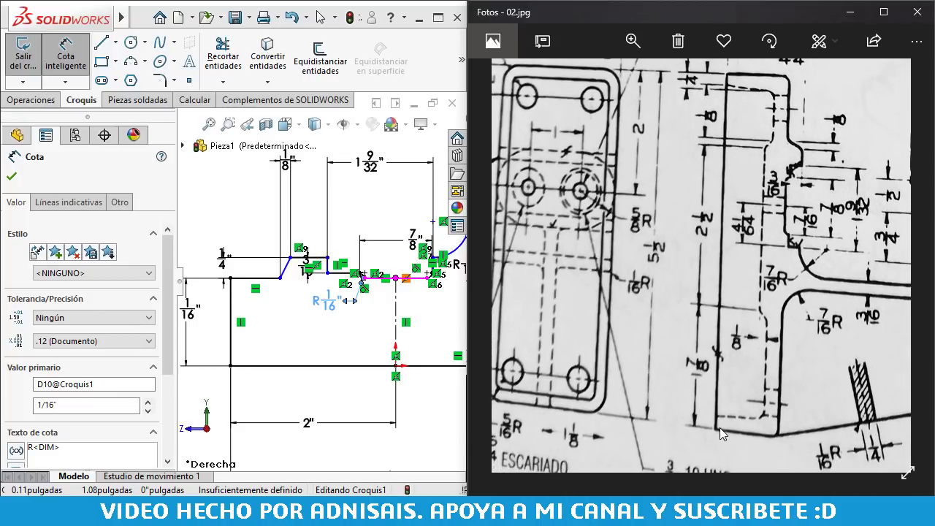
pyautogui.moveTo(731, 82); pyautogui.dragTo(725, 123)
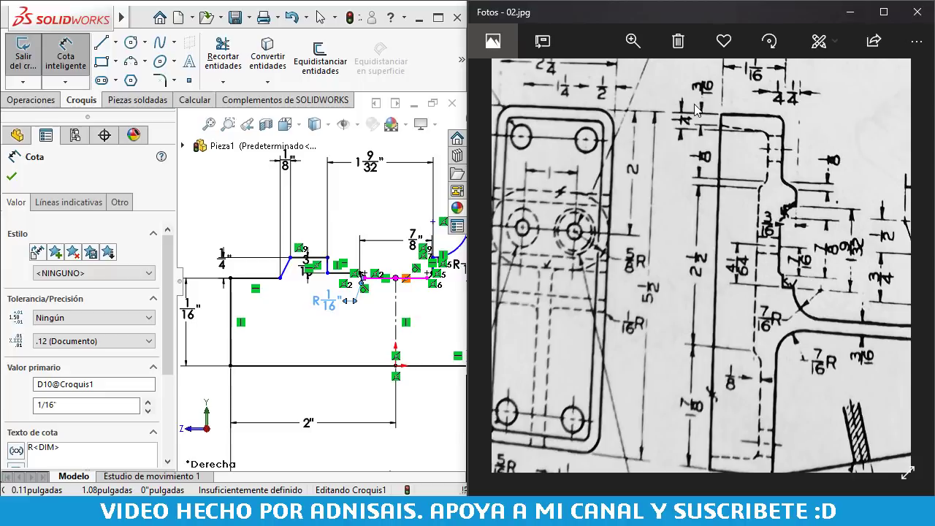
# - Dimension the short upper-left horizontal step line as 5/16" by entering 1/8+3/16
pyautogui.click(276, 279)
pyautogui.click(257, 221)
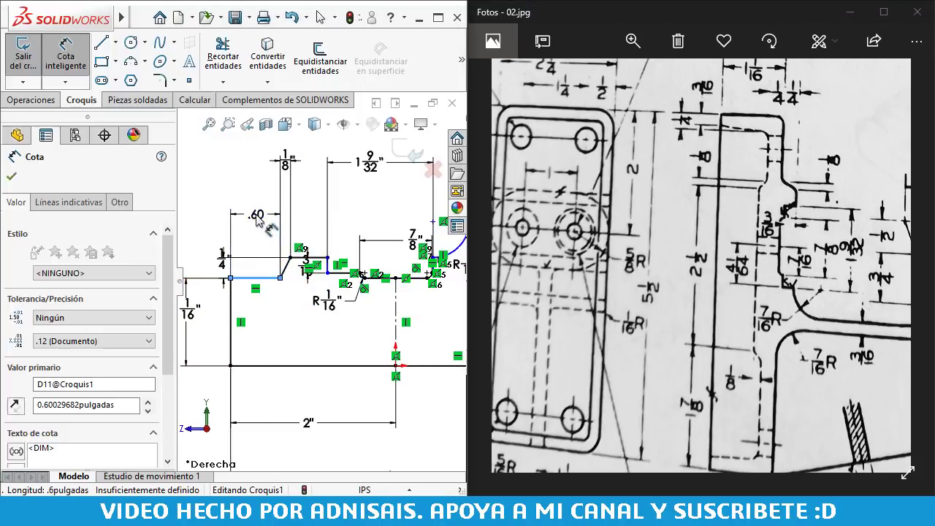
pyautogui.write('1/8')
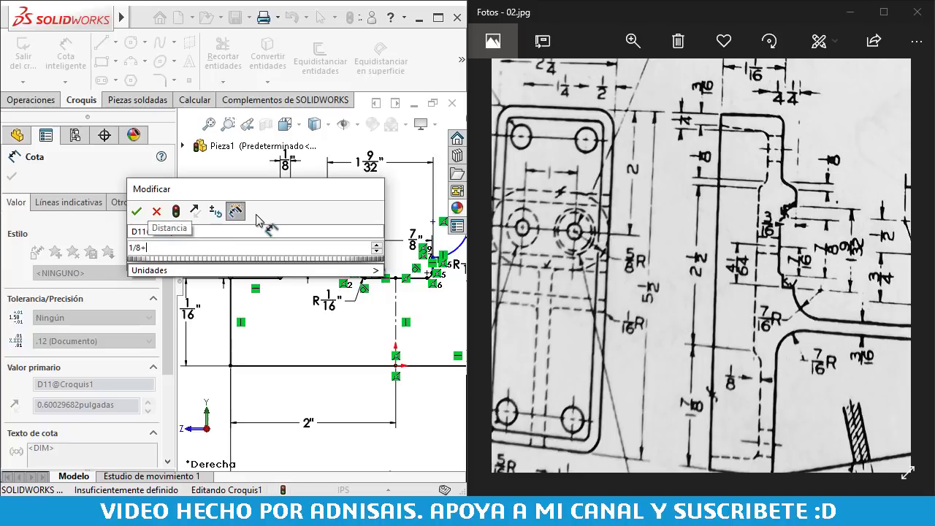
pyautogui.write('+3/1')
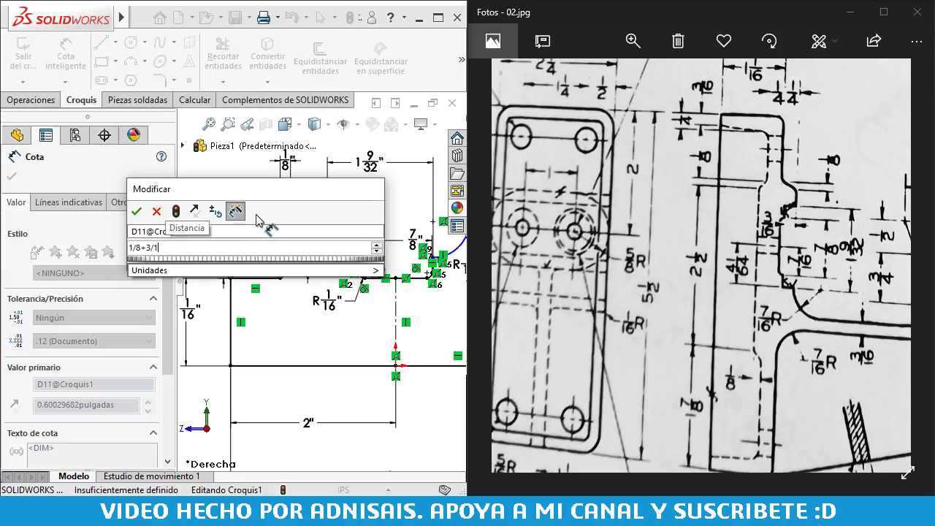
pyautogui.write('6')
pyautogui.press('Return')
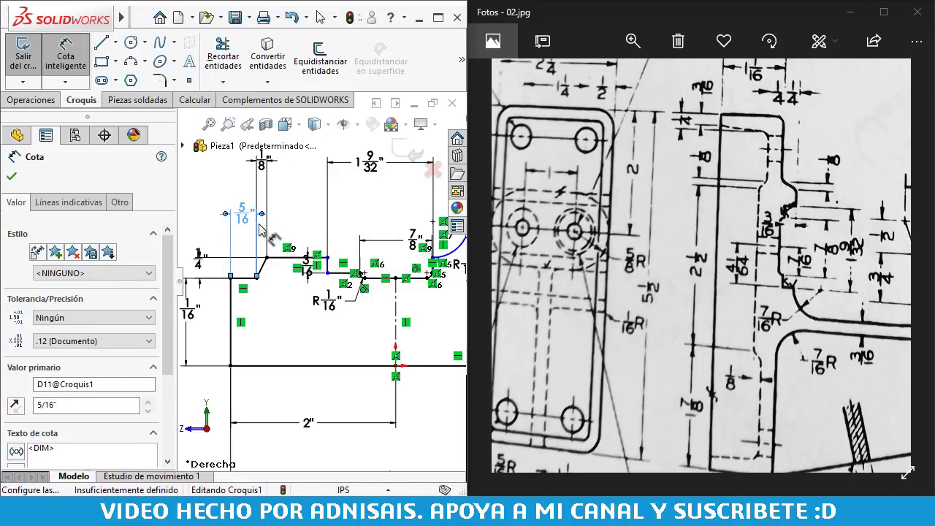
pyautogui.scroll(2, 303, 303)
pyautogui.scroll(1, 303, 303)
pyautogui.scroll(-2, 303, 303)
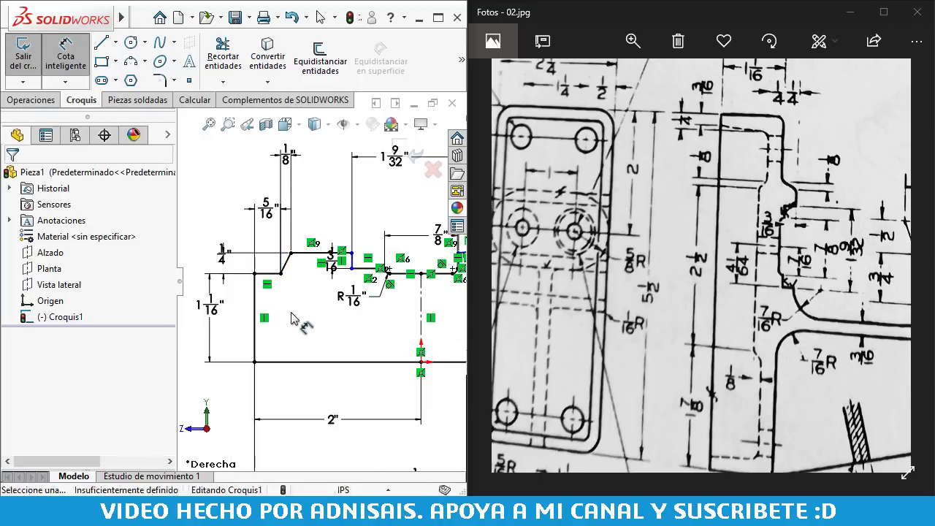
pyautogui.click(292, 317)
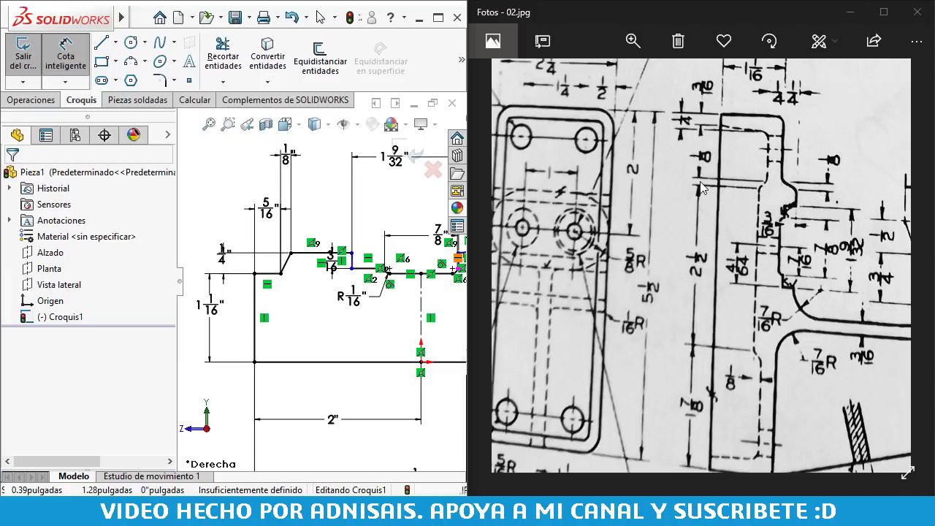
# - Delete the 5/16" length dimension from the sketch
pyautogui.click(267, 208)
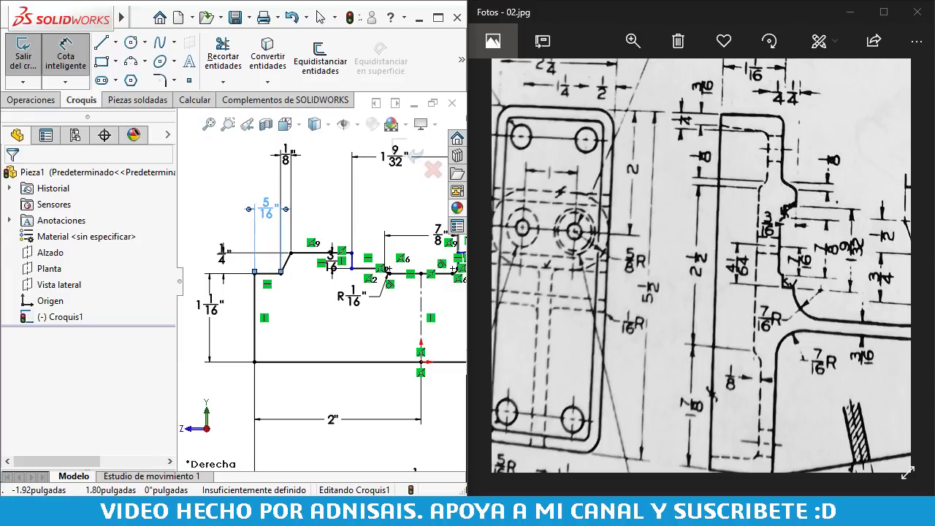
pyautogui.press('Delete')
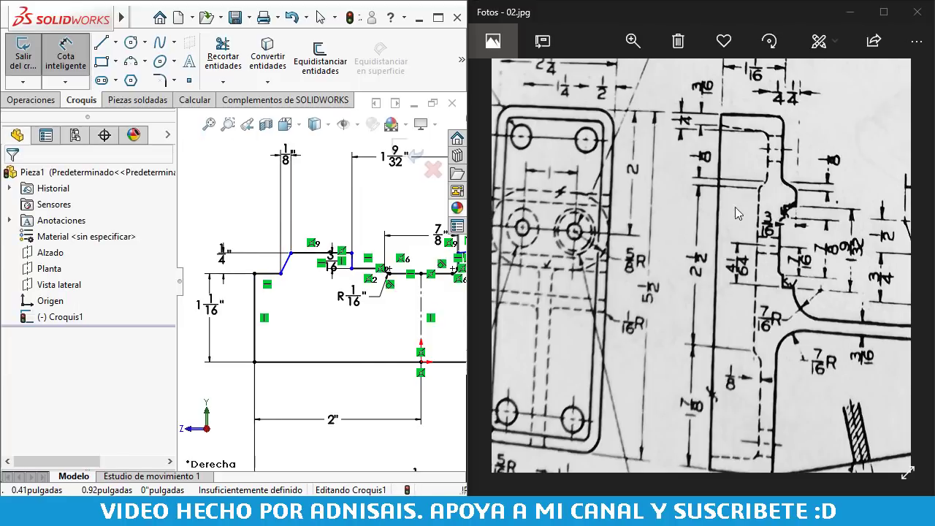
pyautogui.moveTo(828, 207); pyautogui.dragTo(706, 214)
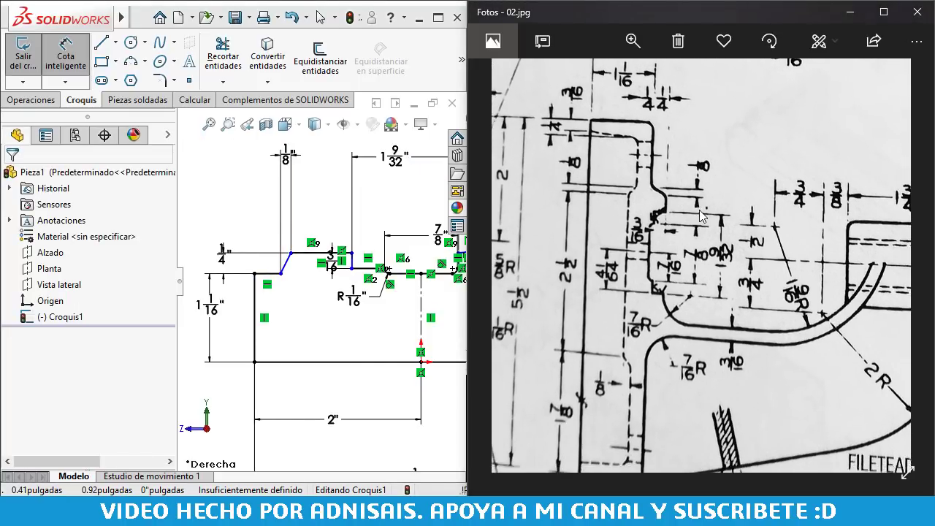
pyautogui.scroll(2, 706, 214)
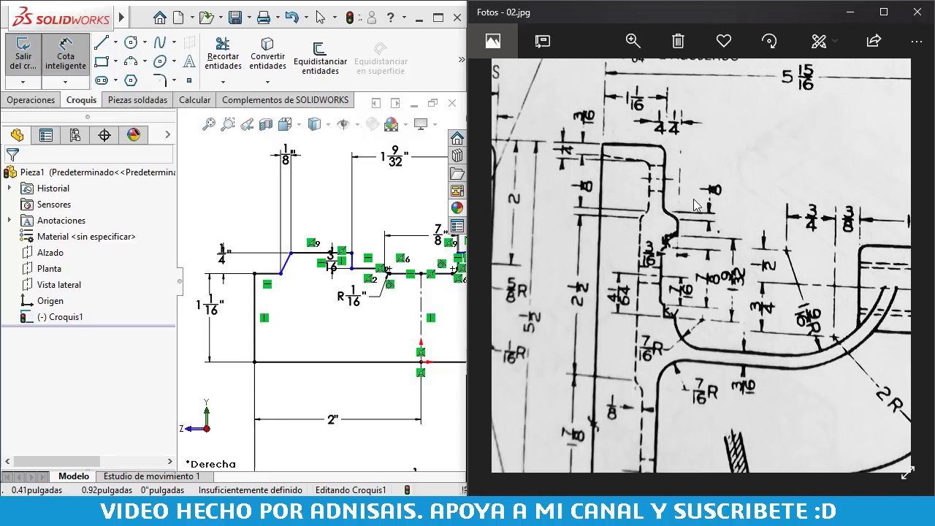
# - Pan around the scanned drawing to inspect the curved arm's radii and the plate's holes
pyautogui.moveTo(696, 195)
pyautogui.mouseDown()
pyautogui.moveTo(678, 195)
pyautogui.moveTo(628, 129)
pyautogui.mouseUp()
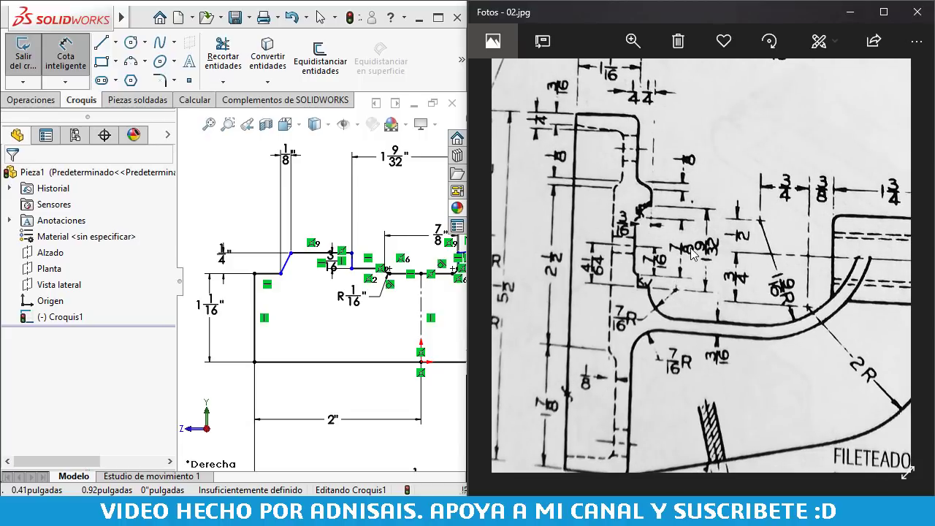
pyautogui.moveTo(733, 268); pyautogui.dragTo(745, 225)
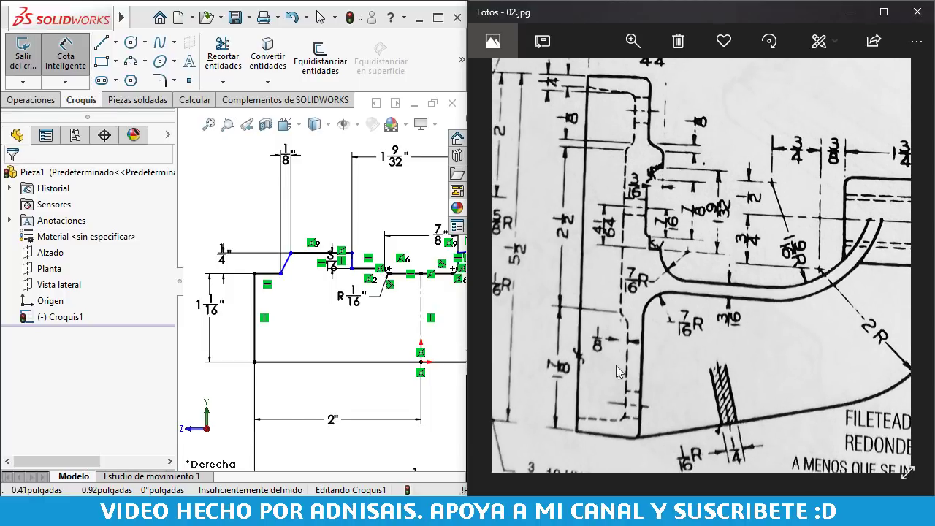
pyautogui.moveTo(633, 149); pyautogui.dragTo(669, 203)
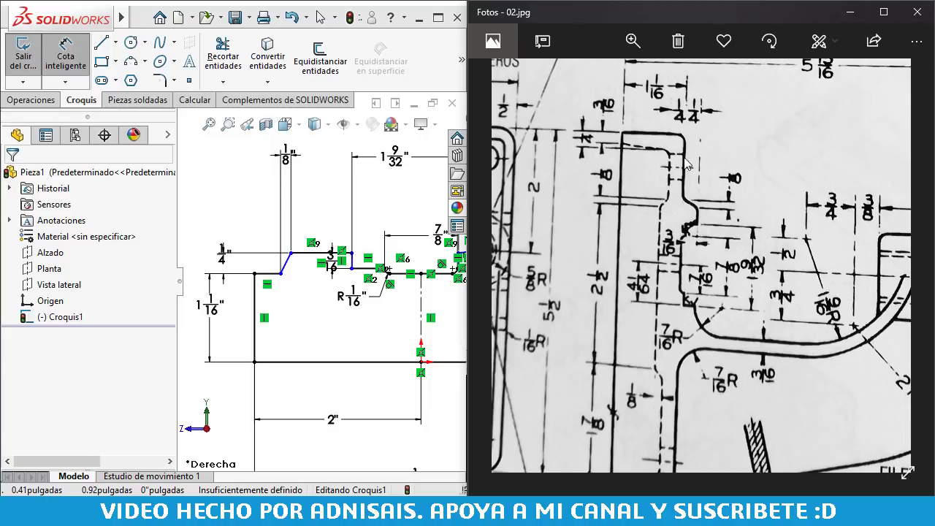
pyautogui.scroll(-5, 685, 164)
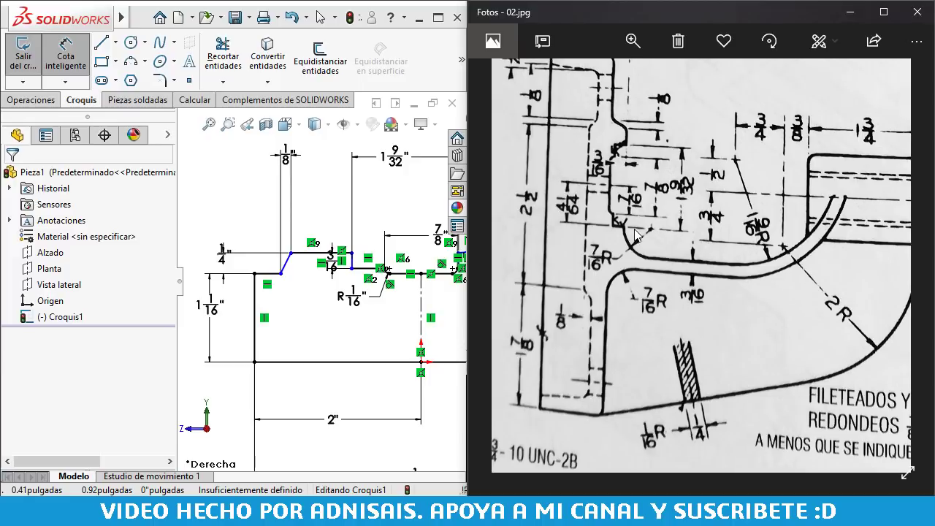
pyautogui.moveTo(635, 234); pyautogui.dragTo(689, 235)
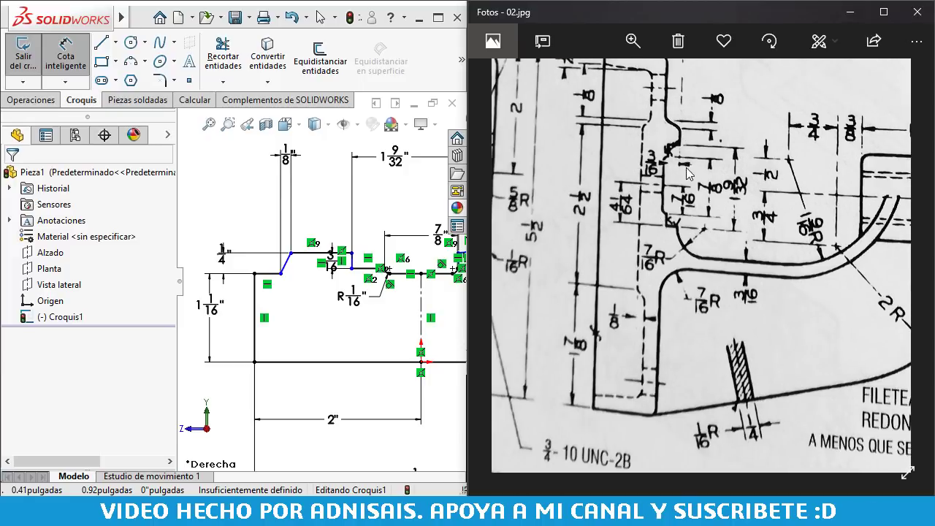
pyautogui.moveTo(687, 173); pyautogui.dragTo(884, 166)
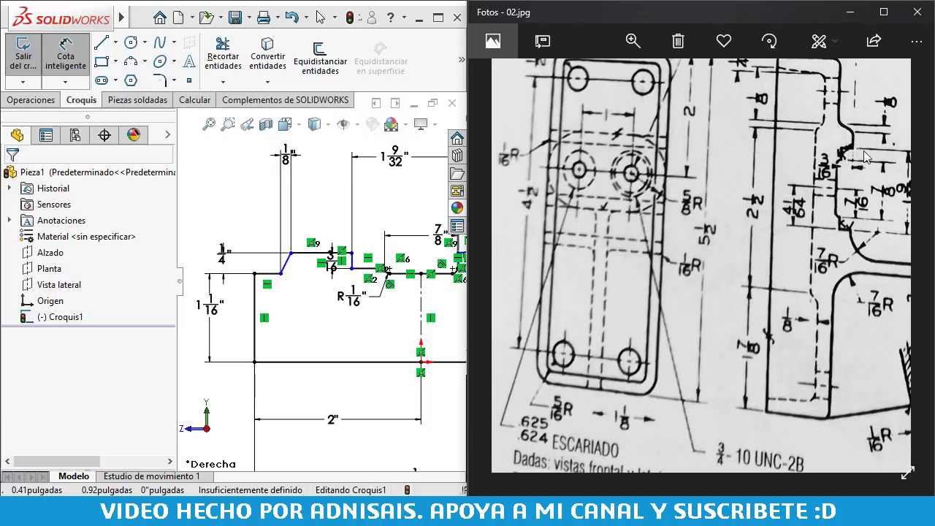
pyautogui.moveTo(759, 182); pyautogui.dragTo(759, 194)
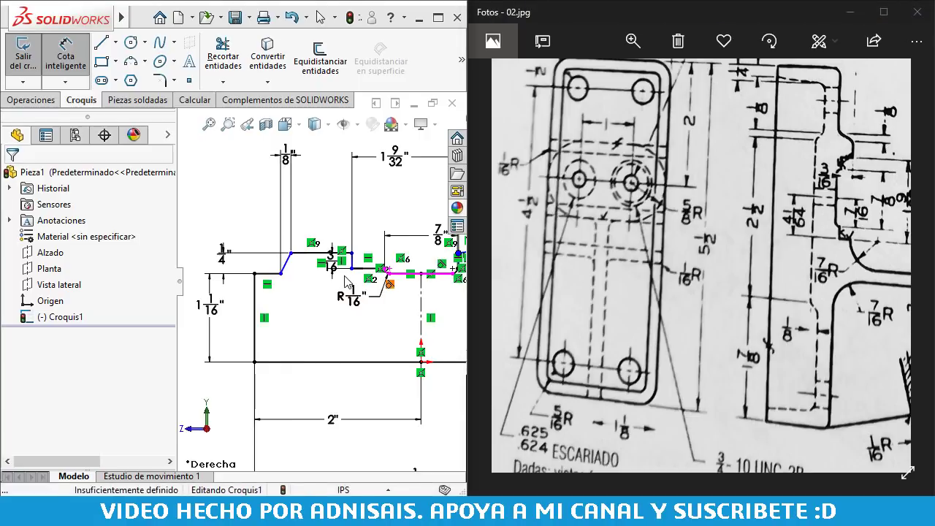
# - Return the view normal to the sketch and check the short vertical line beside the arc
pyautogui.moveTo(384, 263); pyautogui.dragTo(322, 274, button='middle')
pyautogui.press('d')
pyautogui.hotkey('ctrl', '8')
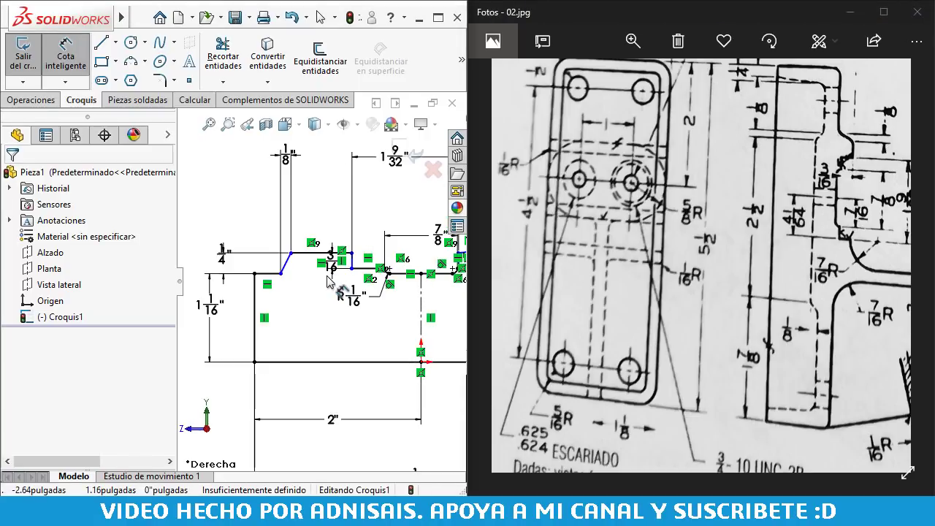
pyautogui.scroll(2, 368, 288)
pyautogui.scroll(-3, 380, 286)
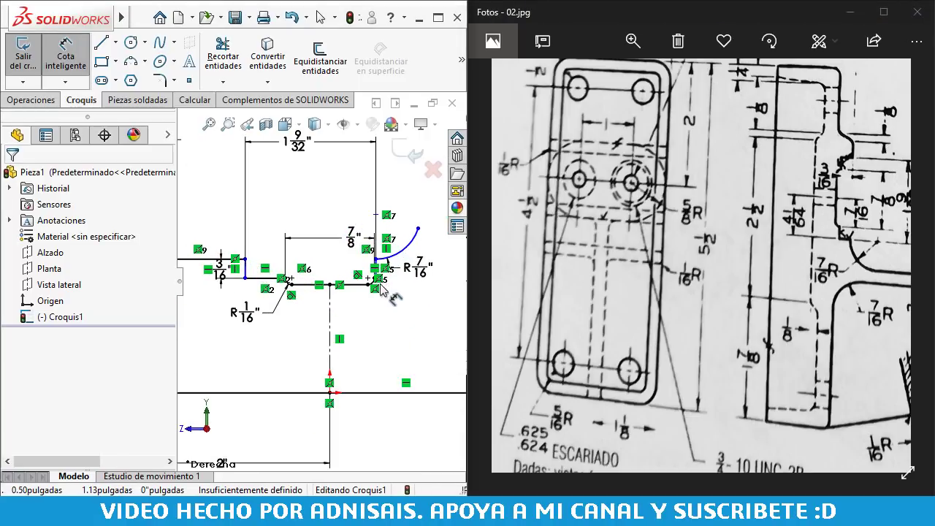
pyautogui.scroll(-3, 380, 285)
pyautogui.click(355, 233)
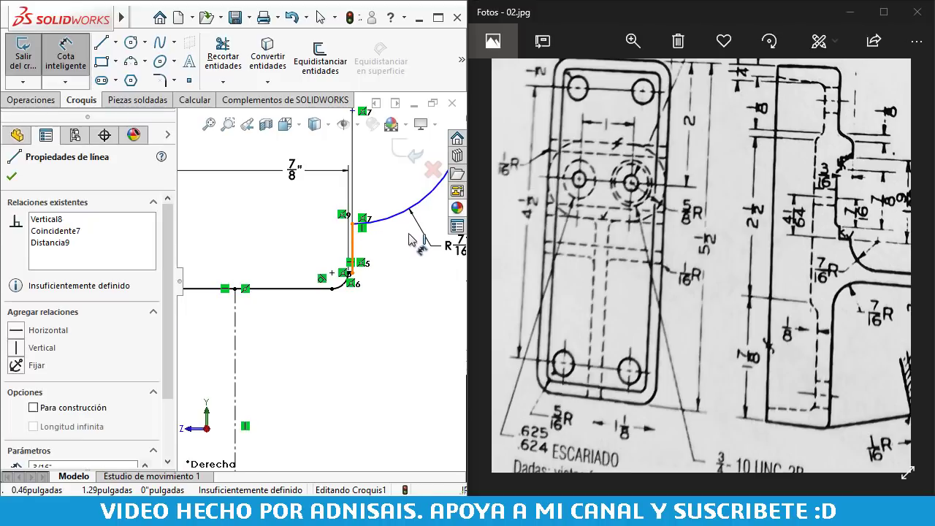
pyautogui.press('Escape')
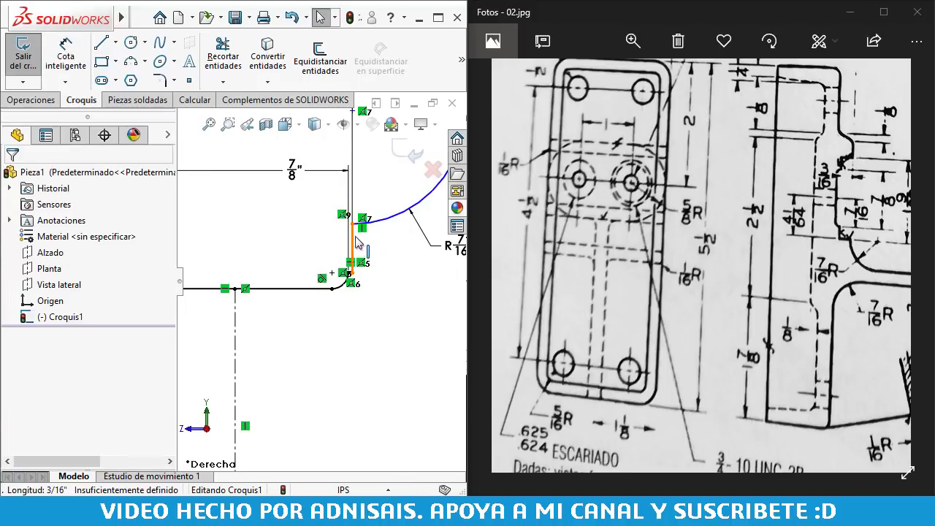
pyautogui.click(355, 240)
pyautogui.scroll(1, 329, 262)
pyautogui.scroll(2, 299, 277)
pyautogui.scroll(-3, 299, 278)
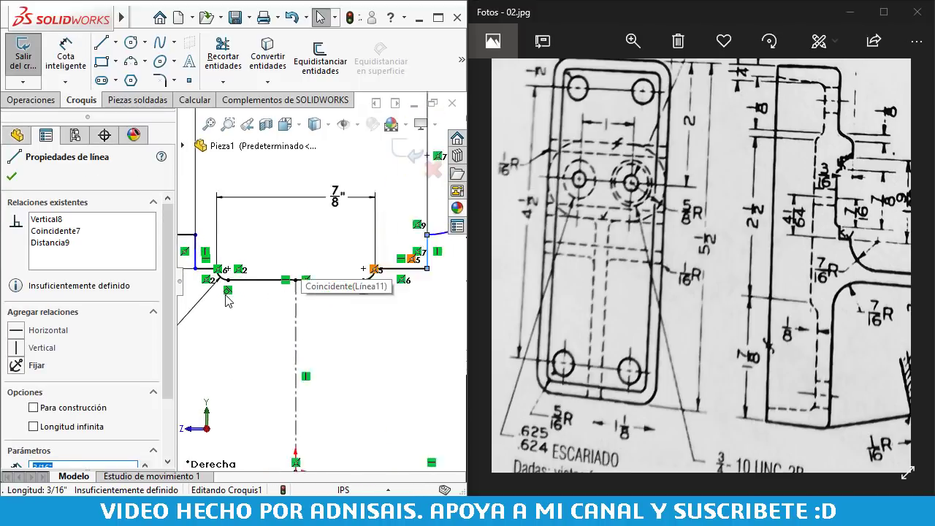
# - Make the left short flat line equal to its matching flat line on the right
pyautogui.click(209, 263)
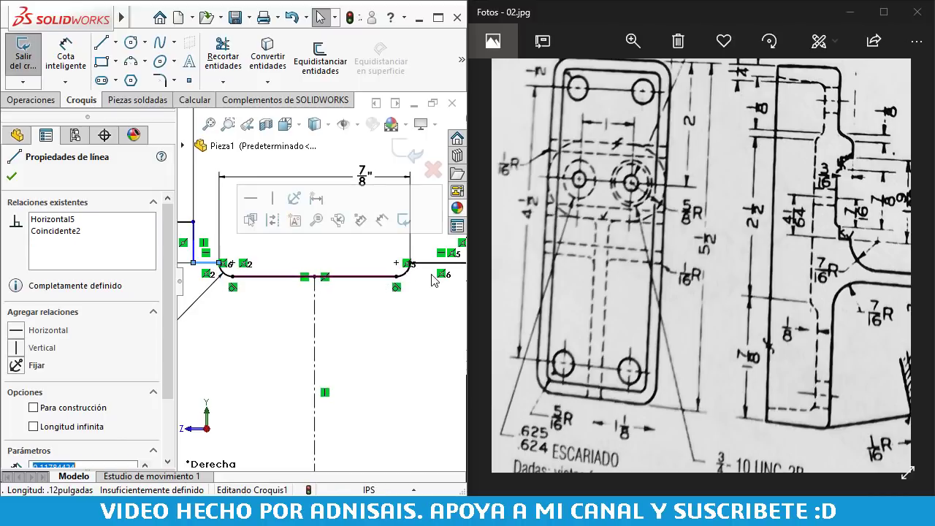
pyautogui.keyDown('ctrl'); pyautogui.click(431, 261); pyautogui.keyUp('ctrl')
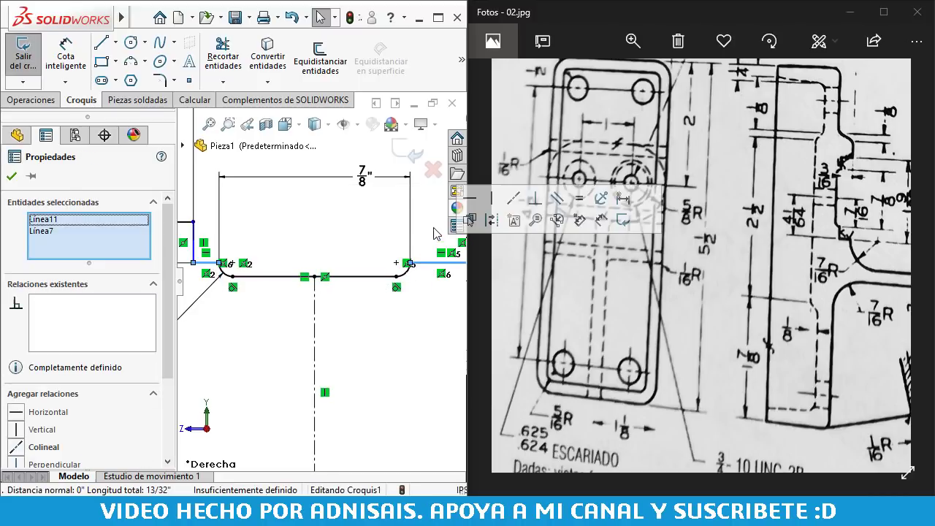
pyautogui.click(579, 197)
pyautogui.click(414, 375)
pyautogui.scroll(2, 387, 333)
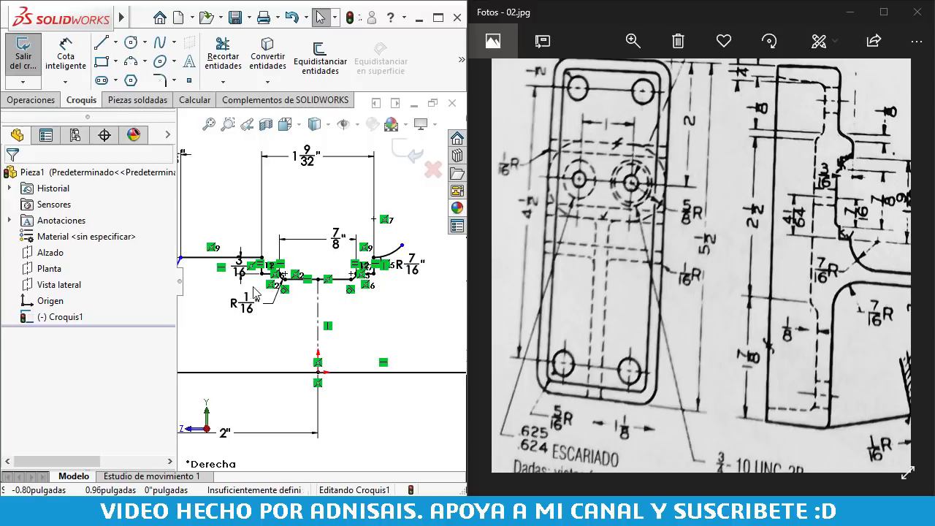
pyautogui.scroll(-2, 241, 285)
pyautogui.scroll(2, 287, 269)
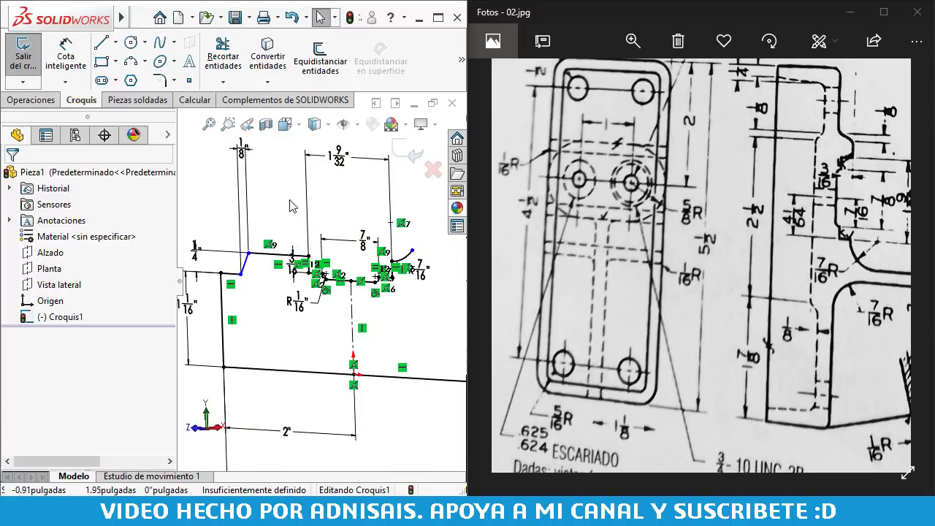
# - Slide the slanted line's lower endpoint leftward along the base line
pyautogui.scroll(-2, 241, 281)
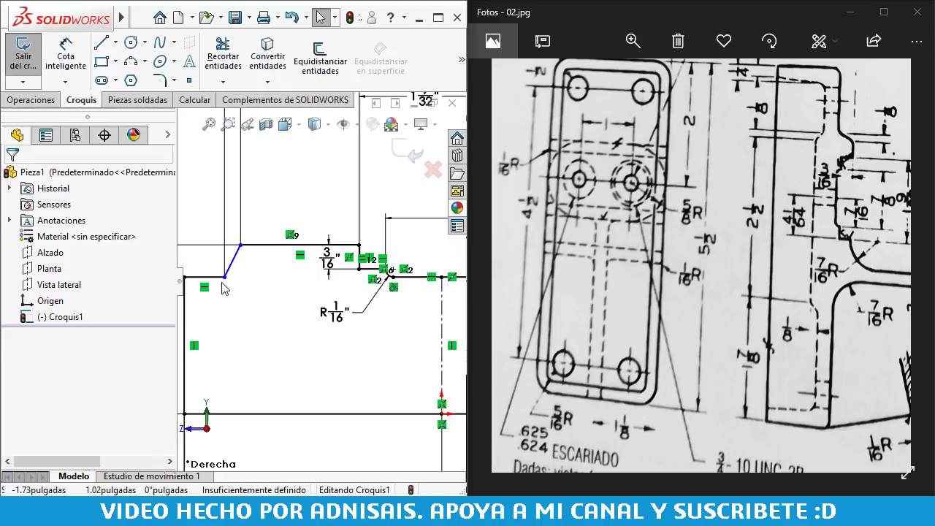
pyautogui.click(255, 276)
pyautogui.moveTo(271, 282)
pyautogui.mouseDown()
pyautogui.moveTo(290, 291)
pyautogui.moveTo(264, 290)
pyautogui.mouseUp()
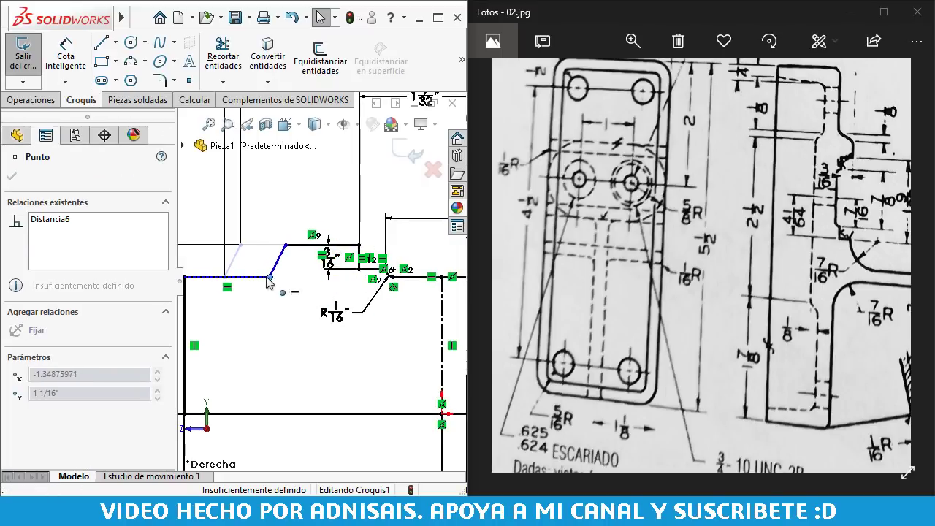
pyautogui.scroll(3, 284, 328)
pyautogui.click(284, 333)
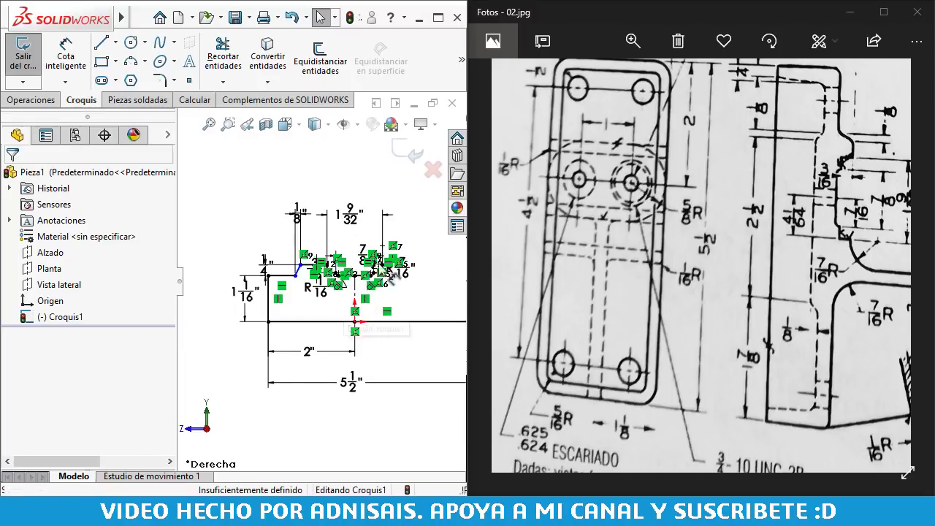
pyautogui.scroll(-2, 407, 317)
# - Zoom the sketch to fit and pan the scanned drawing toward the curved arm
pyautogui.press('f')
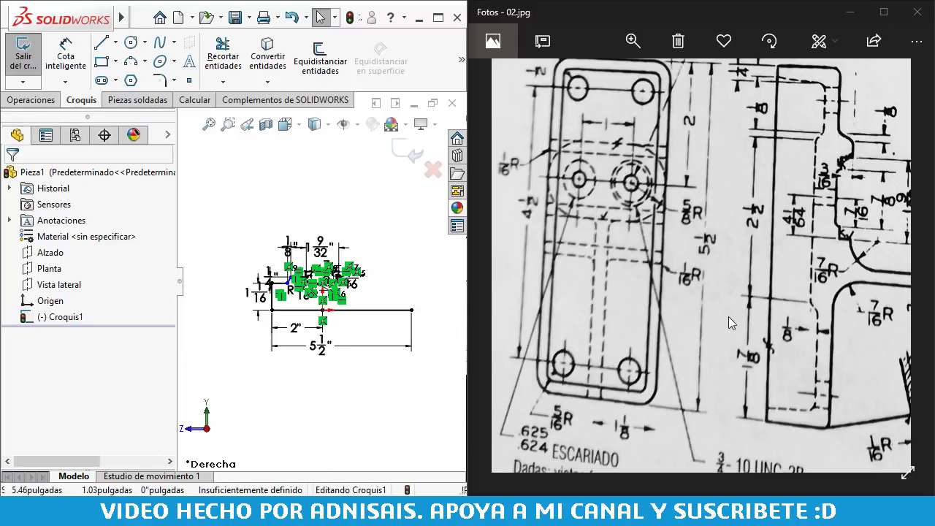
pyautogui.moveTo(799, 319); pyautogui.dragTo(650, 279)
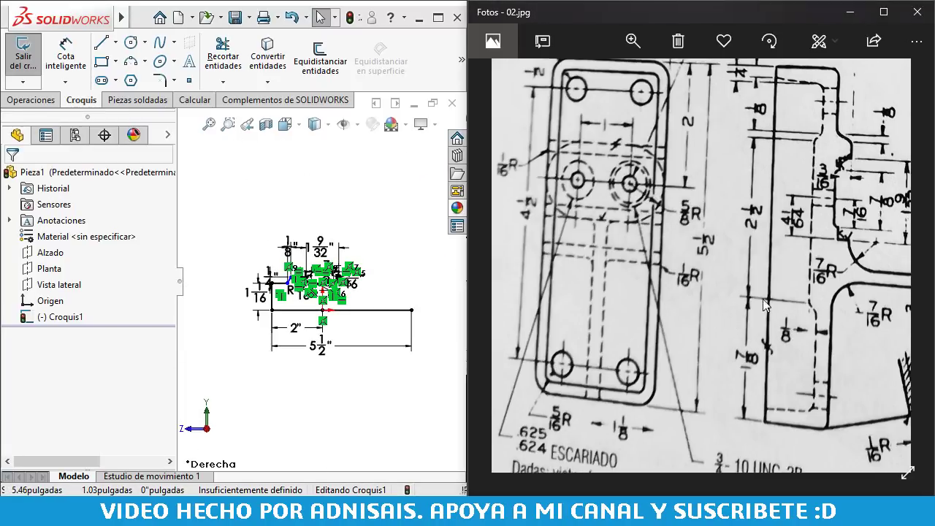
pyautogui.scroll(2, 650, 279)
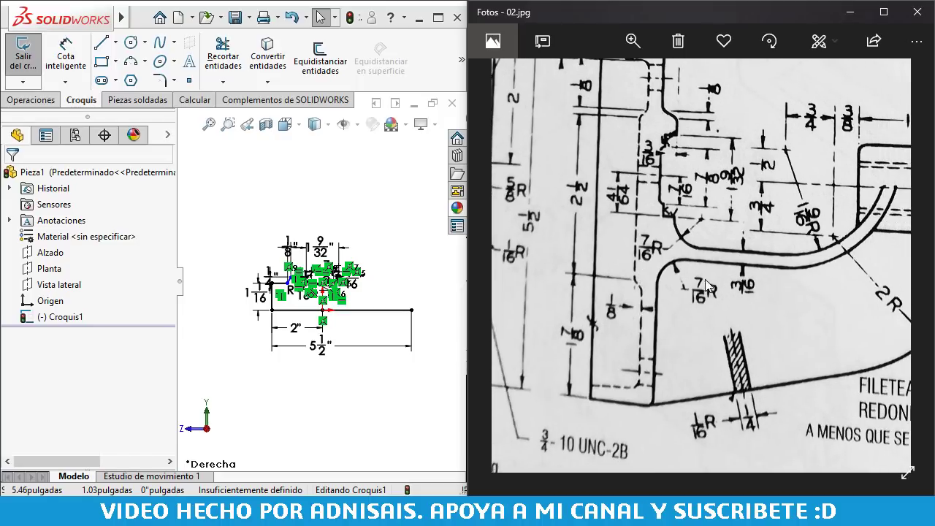
pyautogui.click(392, 333)
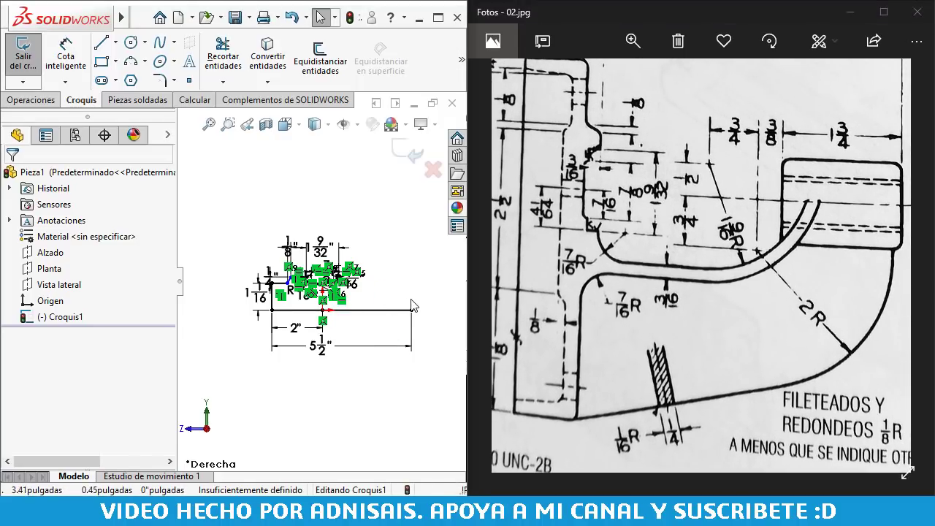
pyautogui.scroll(-3, 414, 304)
# - Draw a vertical line up from the base line's right end, about 1 1/8" tall
pyautogui.press('l')
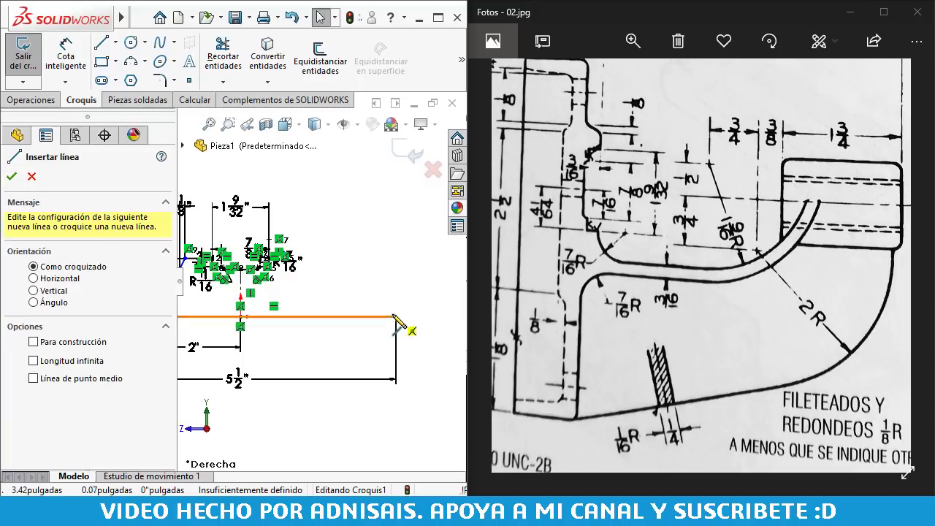
pyautogui.click(396, 317)
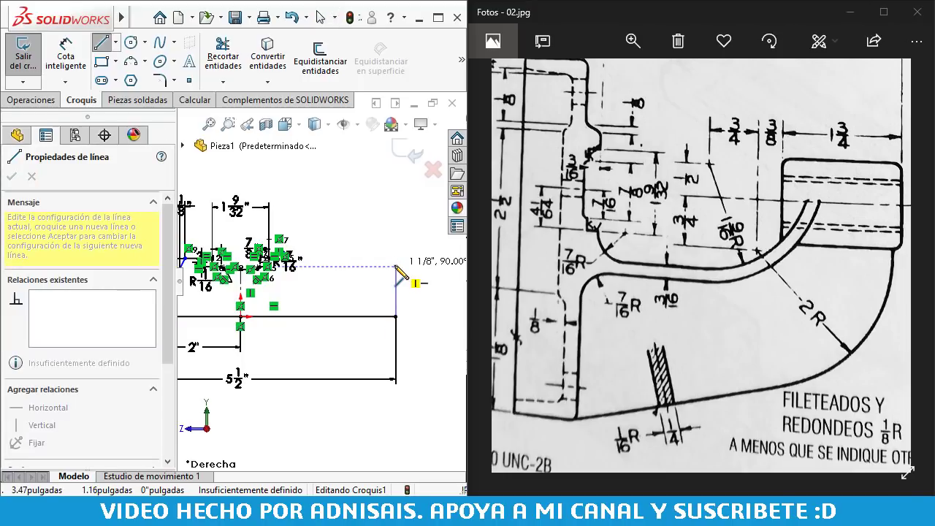
pyautogui.scroll(-1, 387, 267)
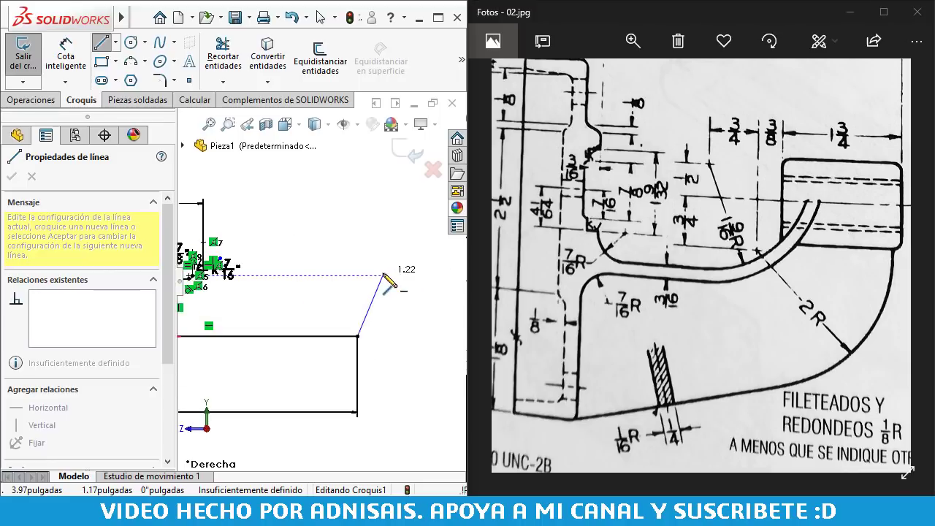
pyautogui.scroll(-1, 383, 271)
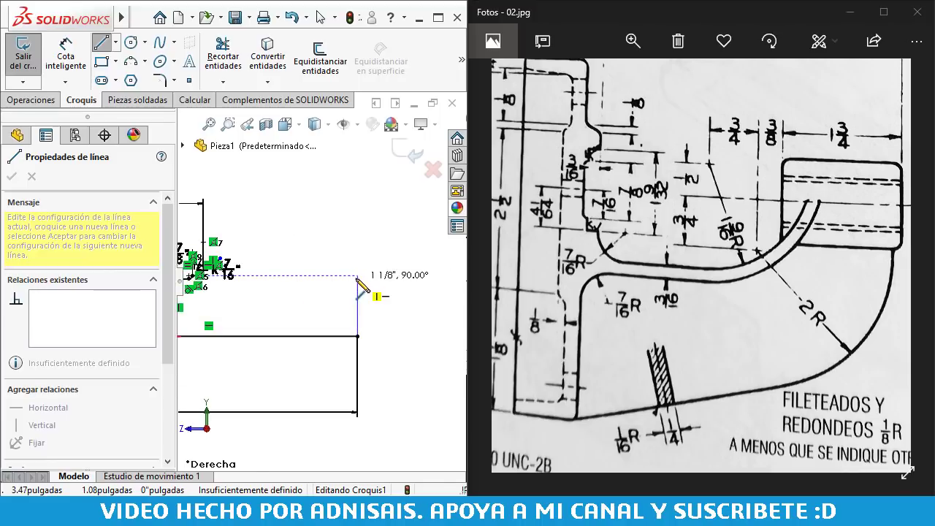
pyautogui.click(357, 276)
pyautogui.moveTo(612, 254)
pyautogui.mouseDown()
pyautogui.moveTo(674, 334)
pyautogui.moveTo(699, 288)
pyautogui.mouseUp()
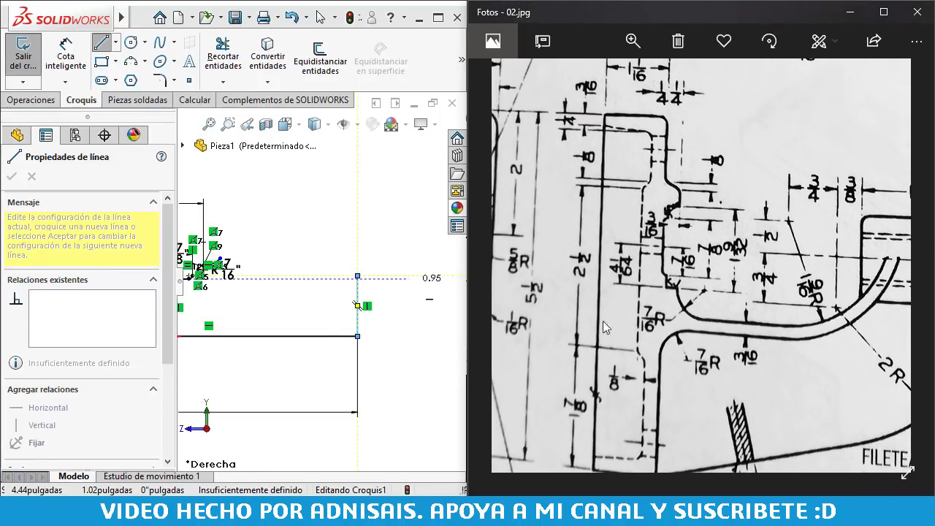
pyautogui.scroll(2, 334, 306)
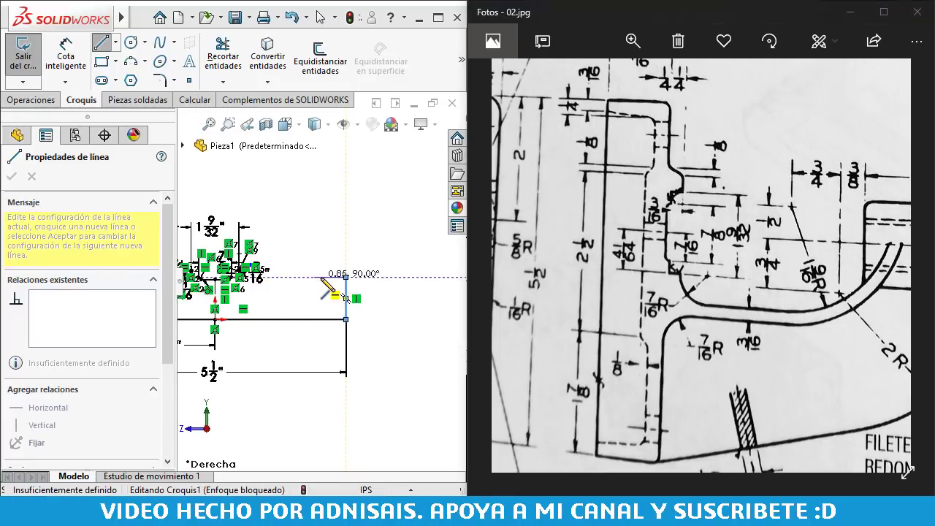
pyautogui.press('Escape')
pyautogui.scroll(1, 328, 287)
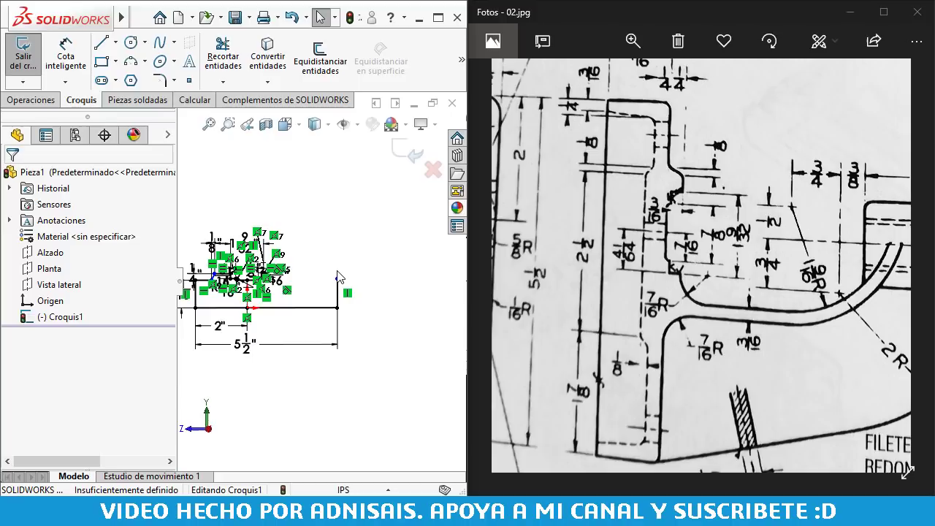
pyautogui.scroll(-1, 338, 280)
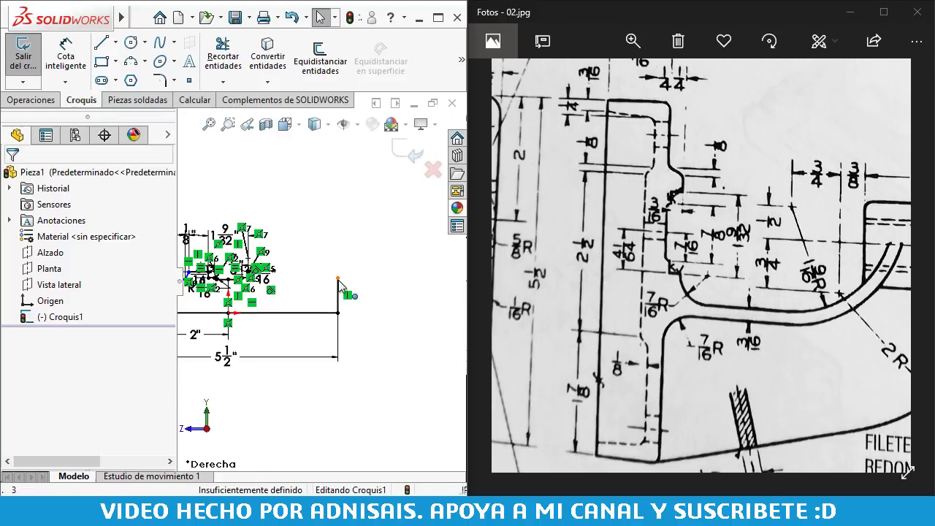
# - Make the new right vertical line equal in length to the 1 1/16" left edge
pyautogui.click(337, 278)
pyautogui.keyDown('ctrl'); pyautogui.moveTo(284, 328); pyautogui.dragTo(387, 300, button='middle'); pyautogui.keyUp('ctrl')
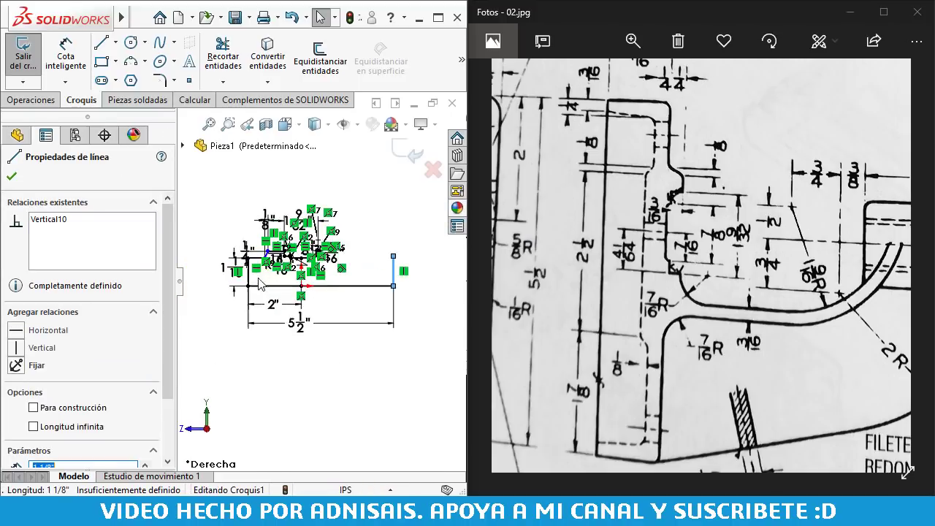
pyautogui.scroll(-3, 255, 292)
pyautogui.scroll(-2, 256, 292)
pyautogui.keyDown('ctrl'); pyautogui.click(256, 295); pyautogui.keyUp('ctrl')
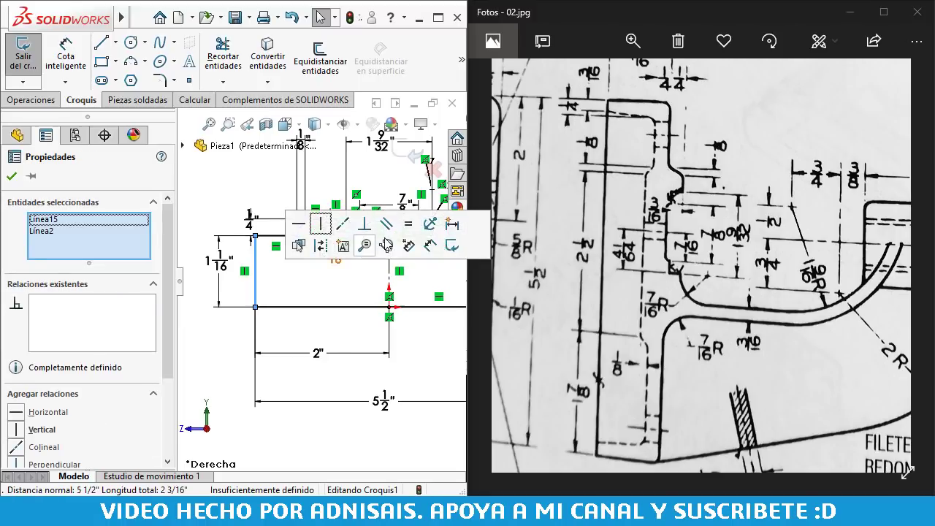
pyautogui.click(428, 223)
pyautogui.scroll(3, 379, 283)
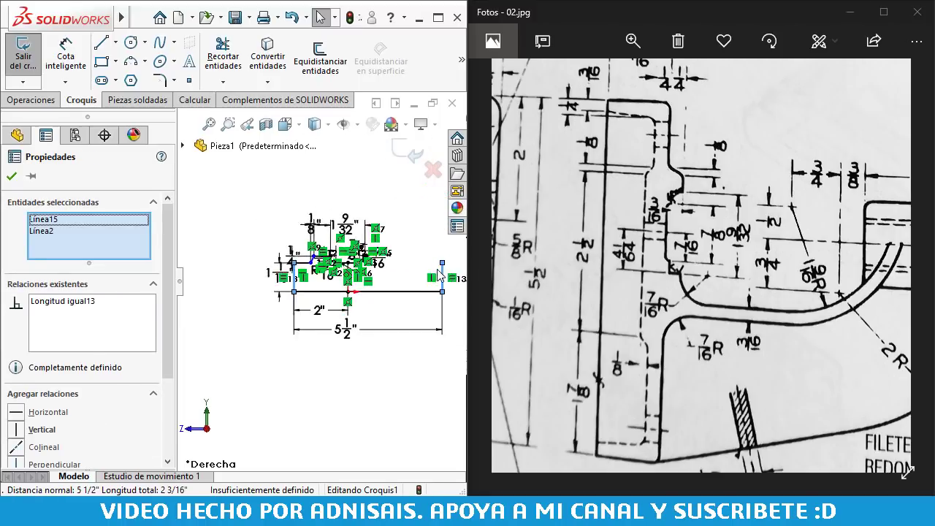
pyautogui.scroll(-1, 442, 271)
pyautogui.click(398, 268)
# - Sketch a horizontal line leftward, a tangent arc turning upward and the arm's tall vertical edge
pyautogui.press('l')
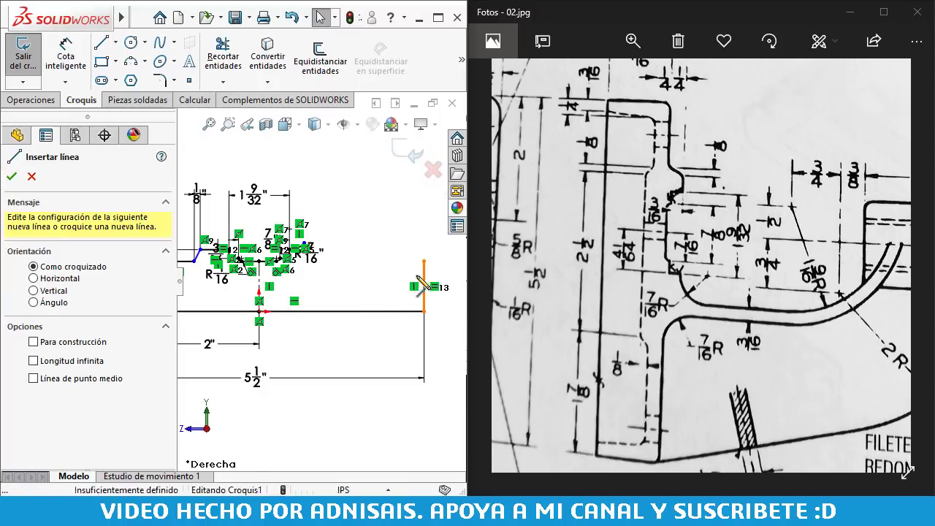
pyautogui.click(423, 260)
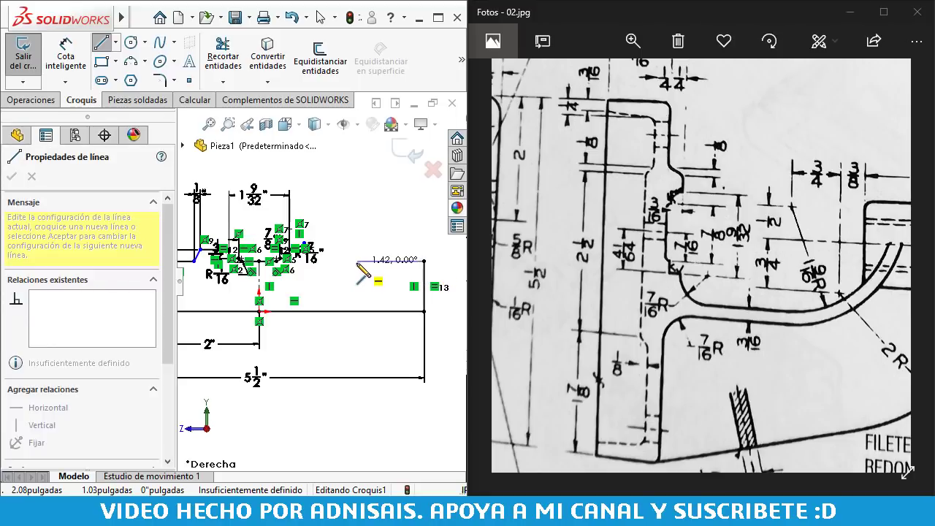
pyautogui.click(353, 261)
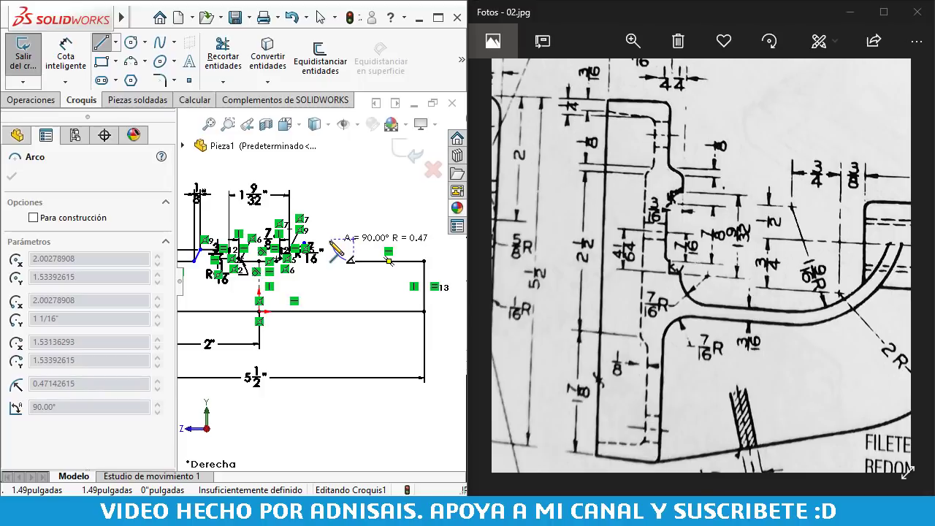
pyautogui.click(333, 246)
pyautogui.scroll(2, 329, 241)
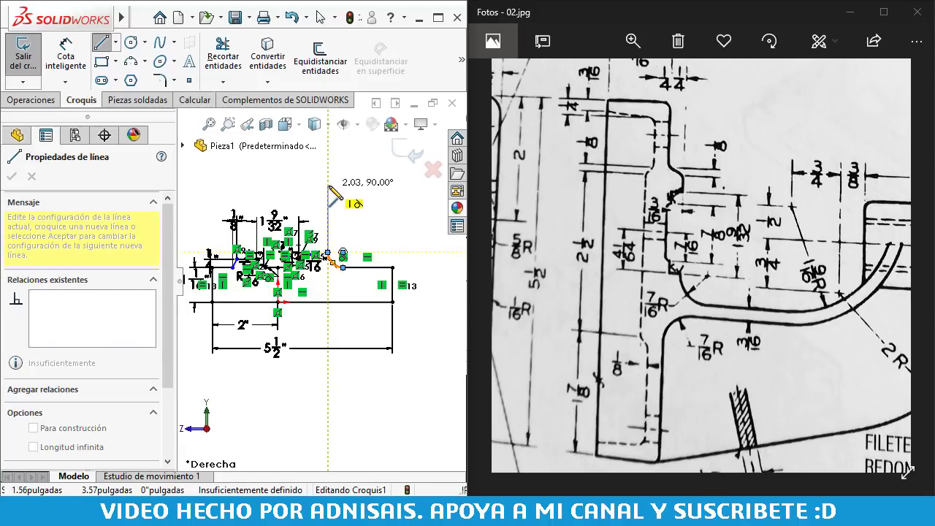
pyautogui.click(327, 185)
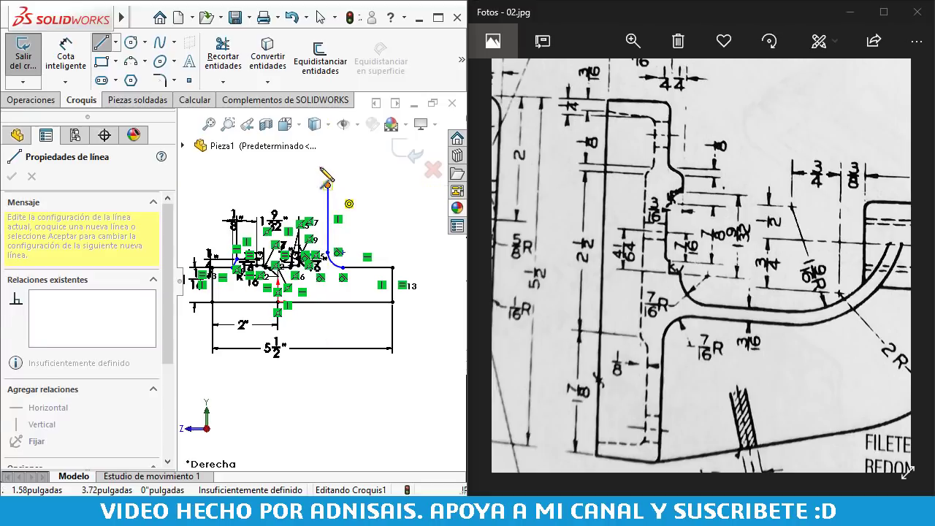
pyautogui.scroll(2, 321, 280)
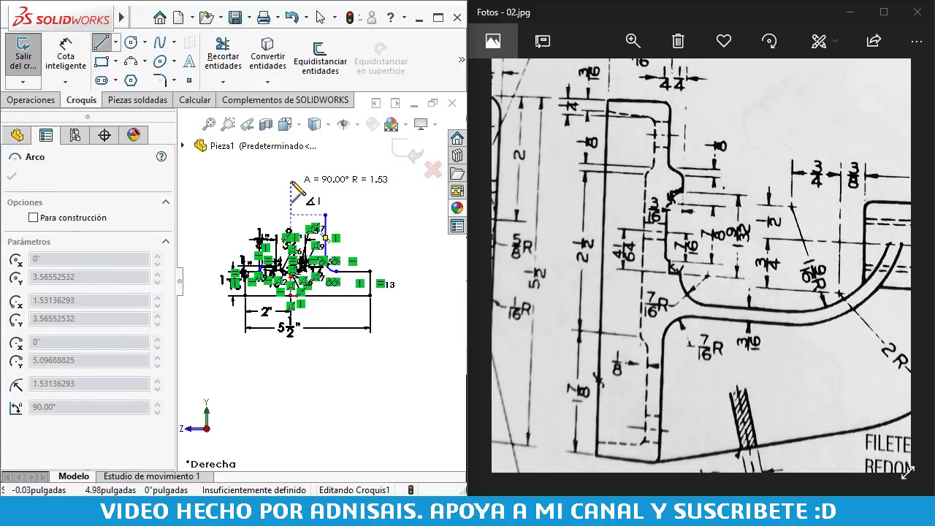
pyautogui.click(290, 180)
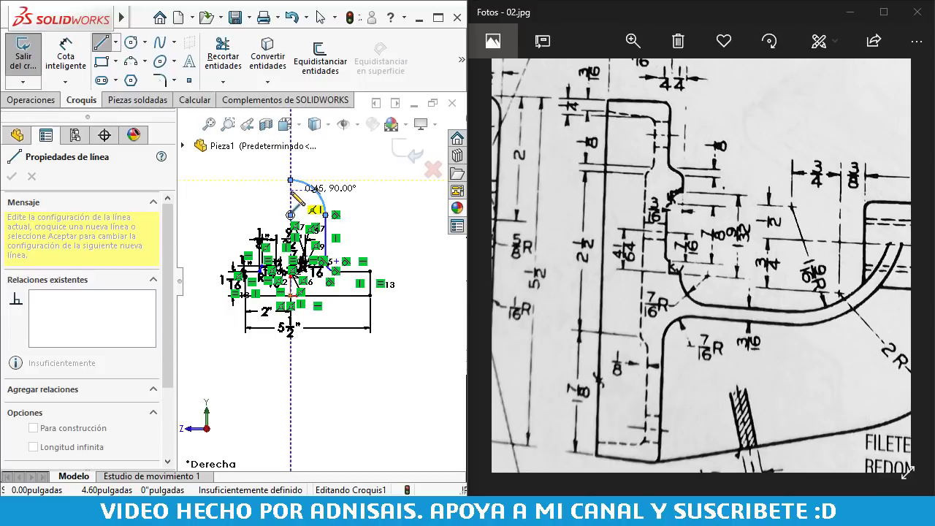
# - Add the 90° quarter-circle arc at the top and a vertical line down the arm's inner edge
pyautogui.click(292, 193)
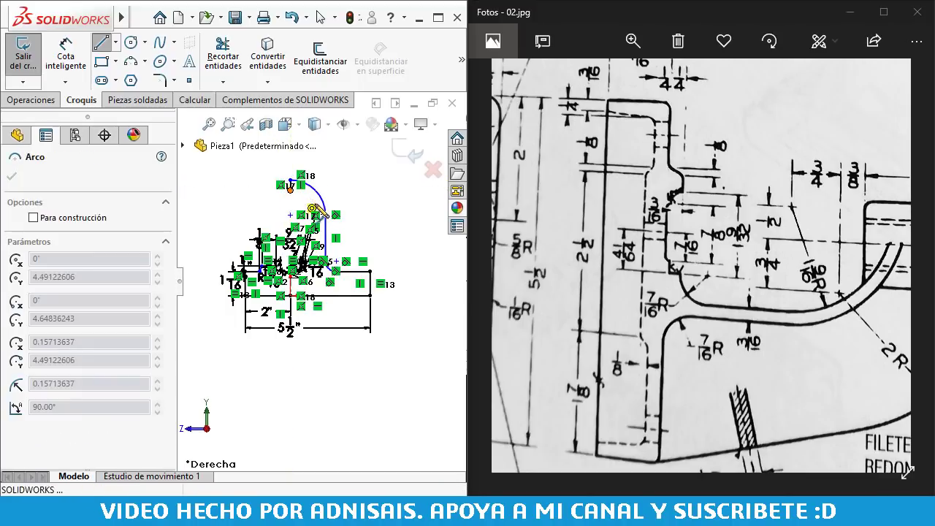
pyautogui.scroll(-2, 321, 218)
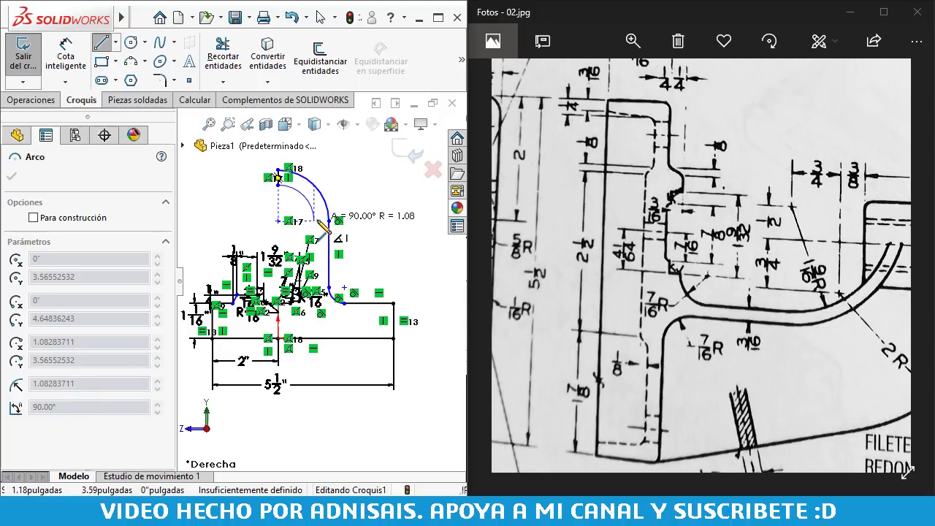
pyautogui.click(319, 223)
pyautogui.scroll(-2, 332, 285)
pyautogui.scroll(-2, 334, 290)
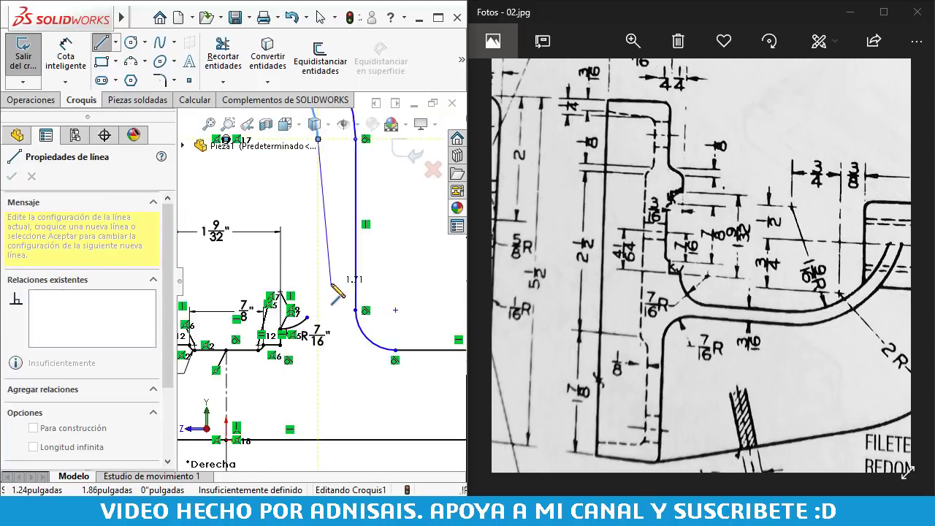
pyautogui.scroll(-2, 329, 288)
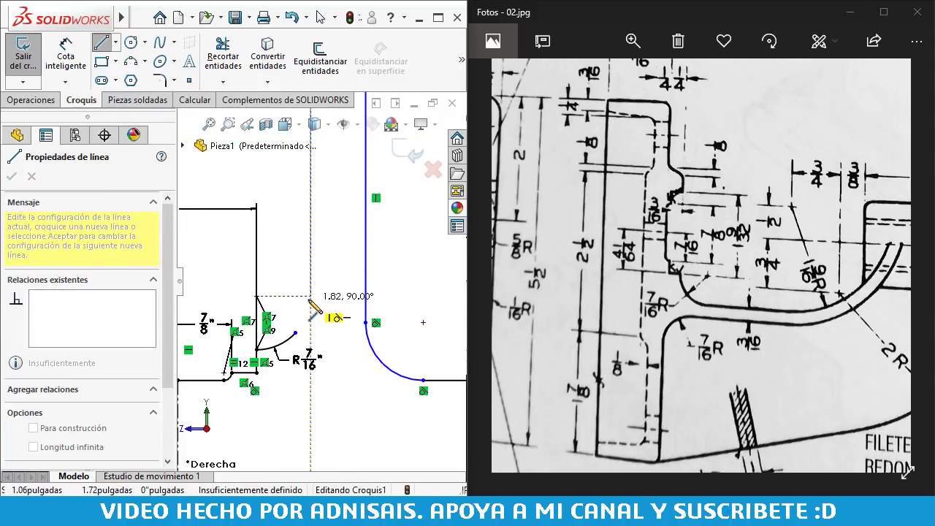
pyautogui.click(295, 333)
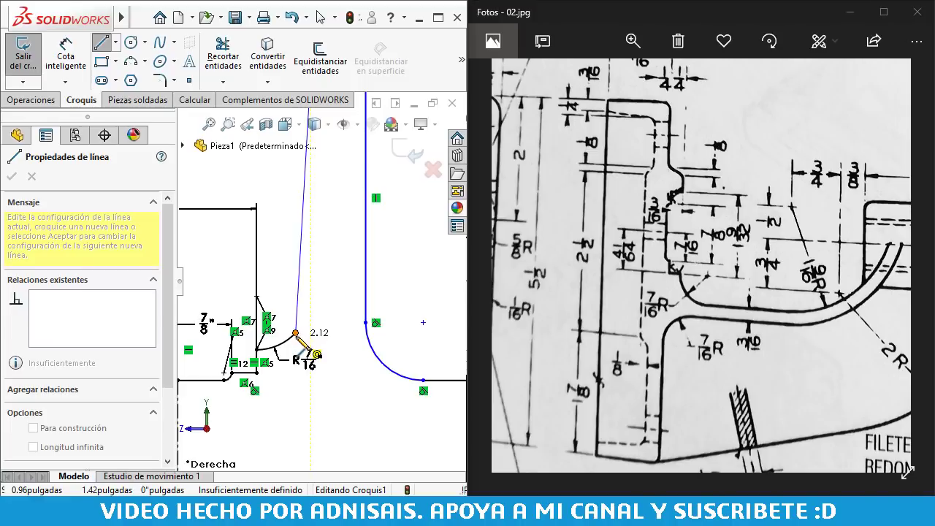
pyautogui.hotkey('ctrl', 'z')
pyautogui.doubleClick(311, 278)
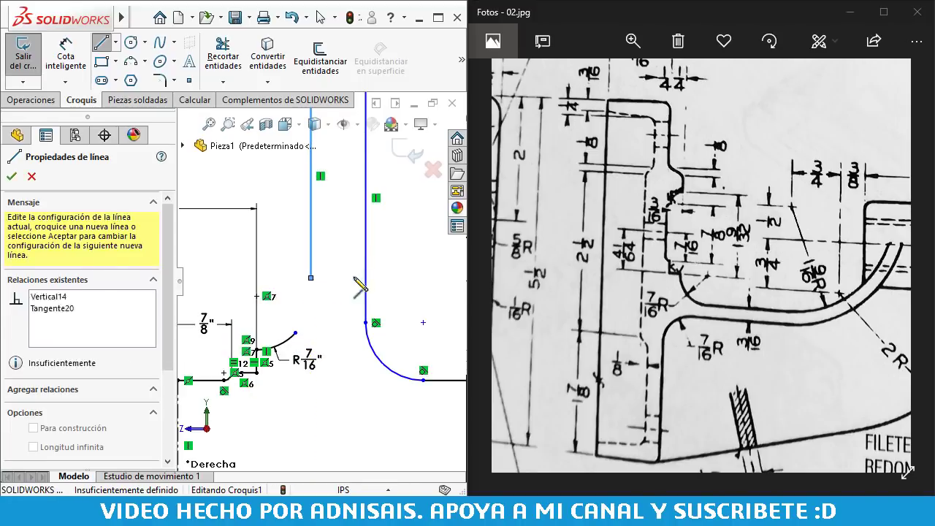
pyautogui.scroll(2, 359, 287)
pyautogui.press('Escape')
pyautogui.scroll(2, 352, 296)
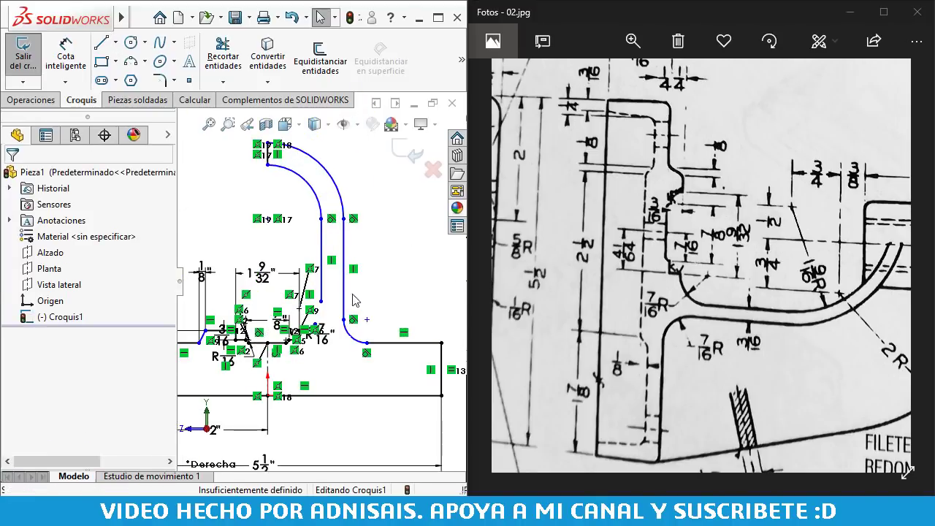
pyautogui.press('d')
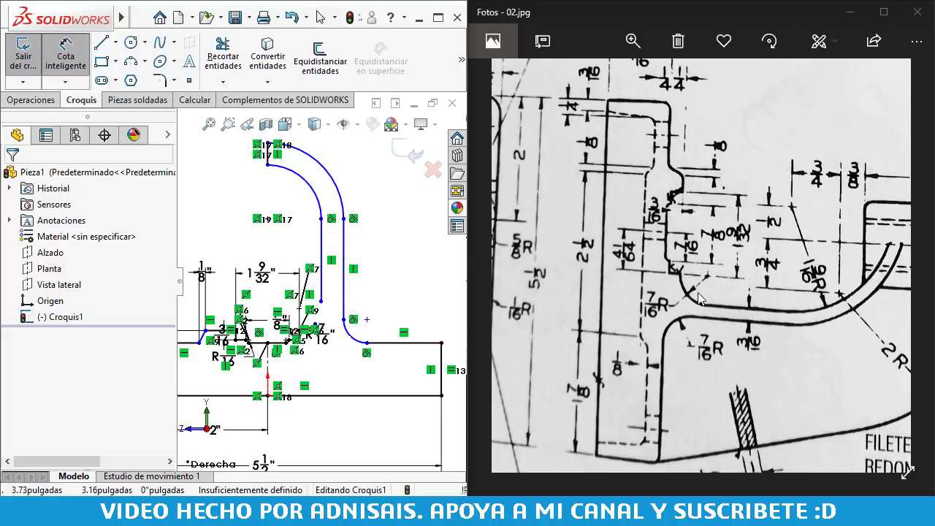
# - Give the small fillet arc at the arm's base a 7/16" radius
pyautogui.click(361, 339)
pyautogui.click(347, 369)
pyautogui.write('7/16')
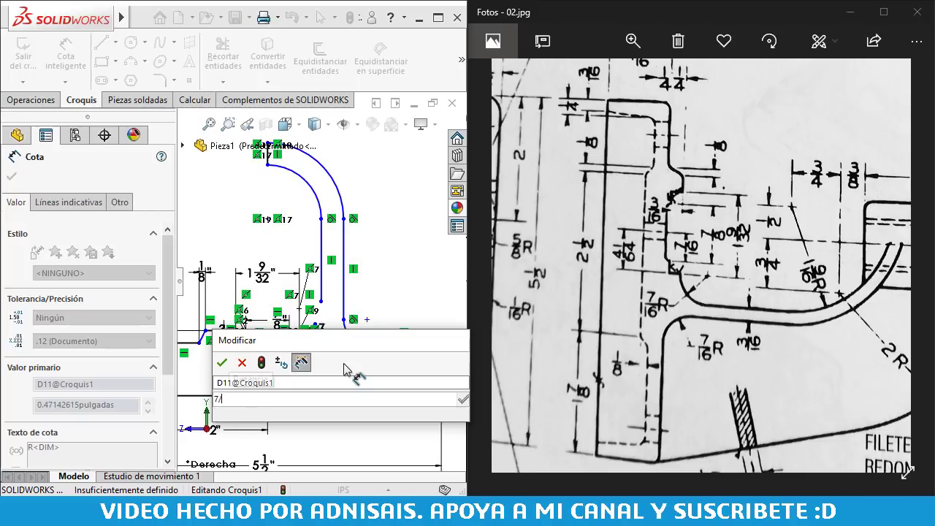
pyautogui.press('Return')
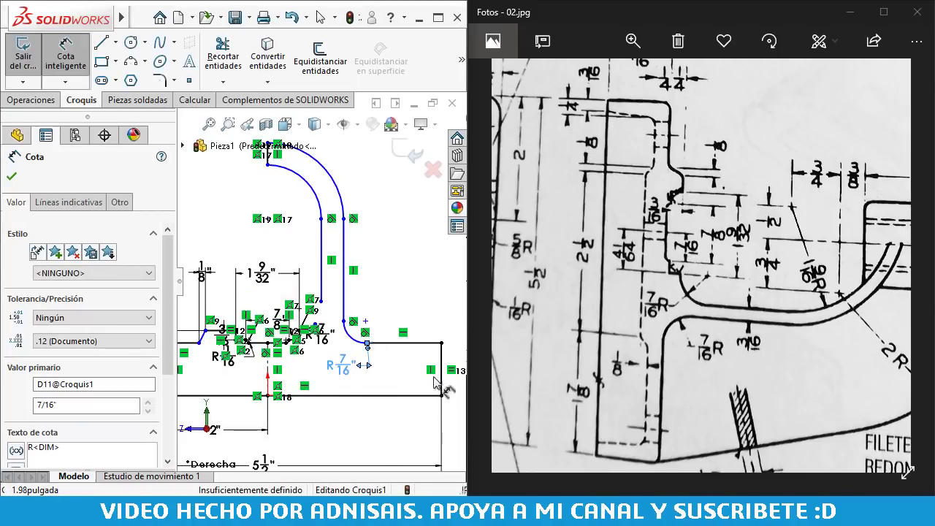
# - Set the spacing between the arm's two vertical edges to 3/16"
pyautogui.moveTo(763, 328); pyautogui.dragTo(667, 293)
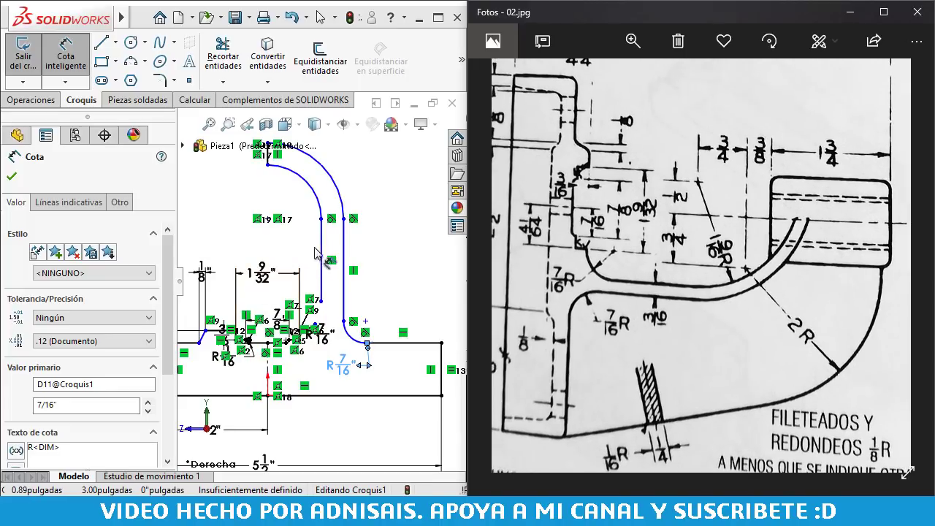
pyautogui.click(344, 252)
pyautogui.click(322, 251)
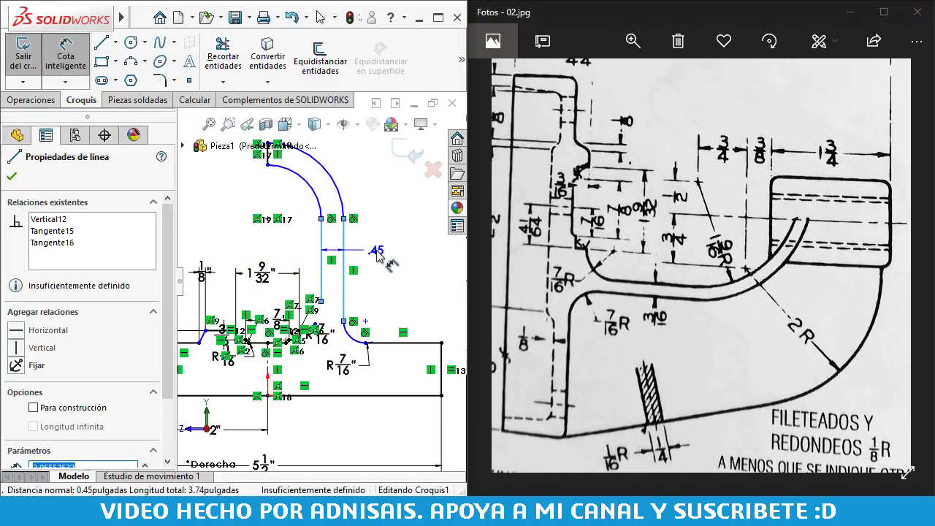
pyautogui.click(377, 252)
pyautogui.write('3')
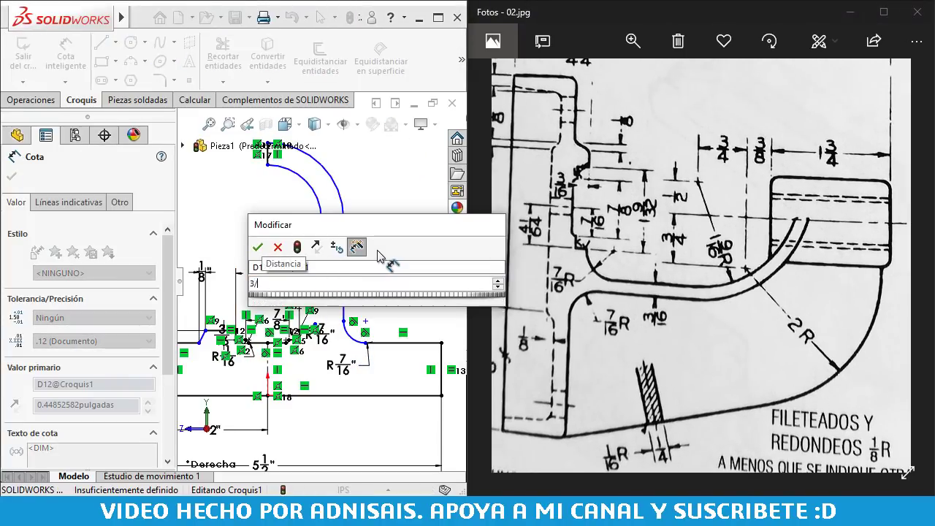
pyautogui.write('/16')
pyautogui.press('Return')
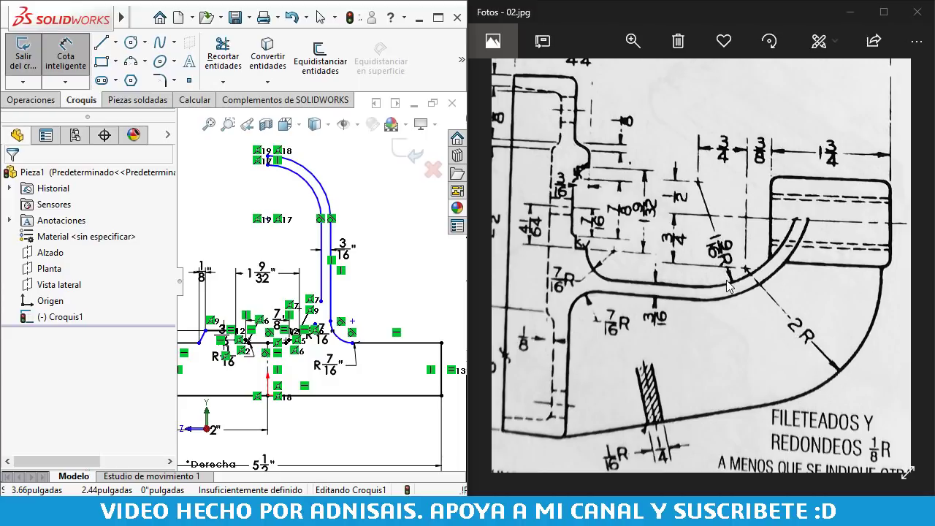
pyautogui.scroll(-2, 308, 187)
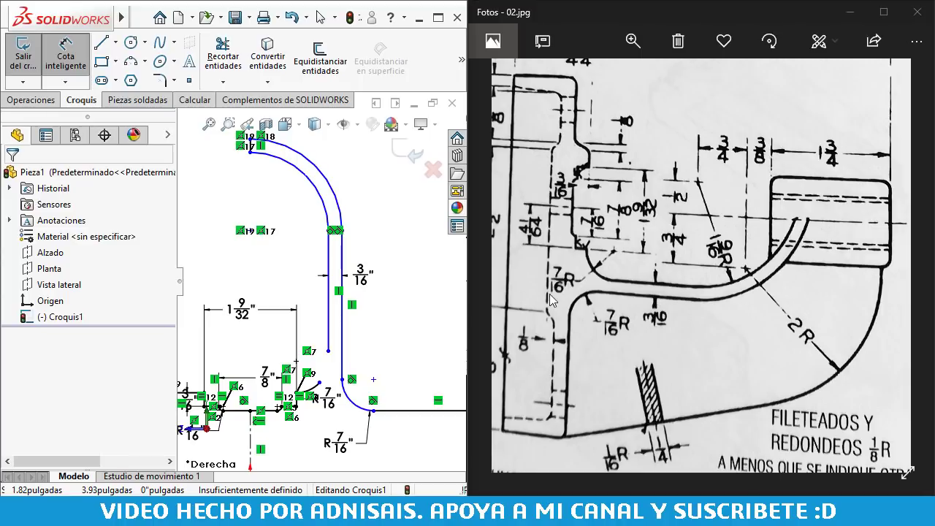
pyautogui.press('Escape')
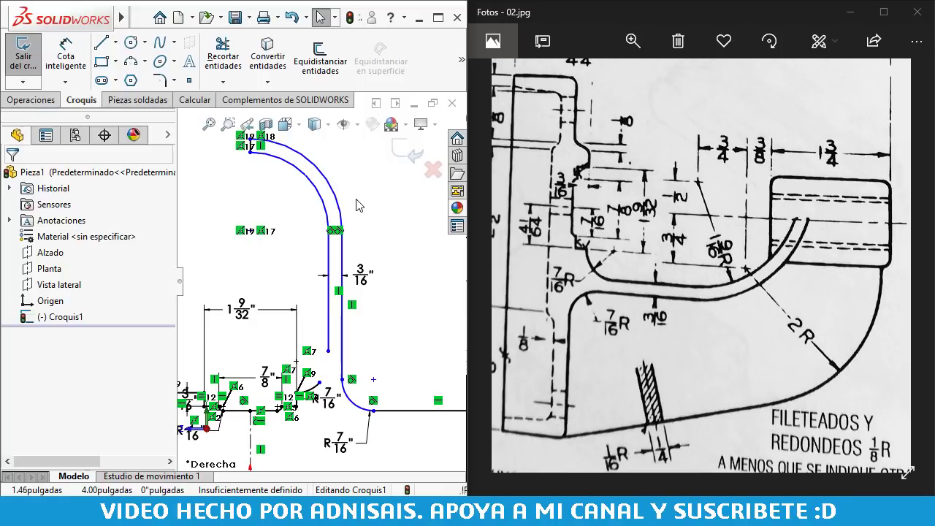
# - Make the two top arcs of the arm concentric
pyautogui.moveTo(356, 202); pyautogui.dragTo(303, 182)
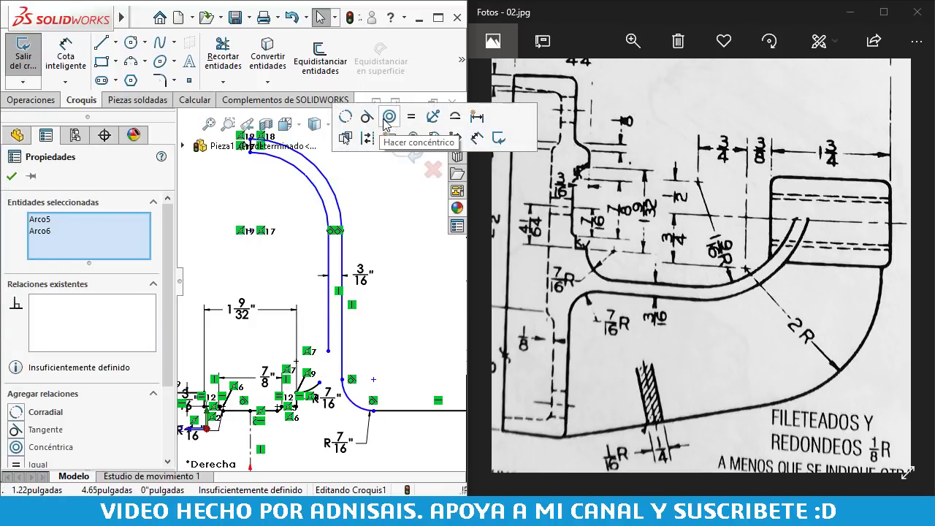
pyautogui.click(385, 119)
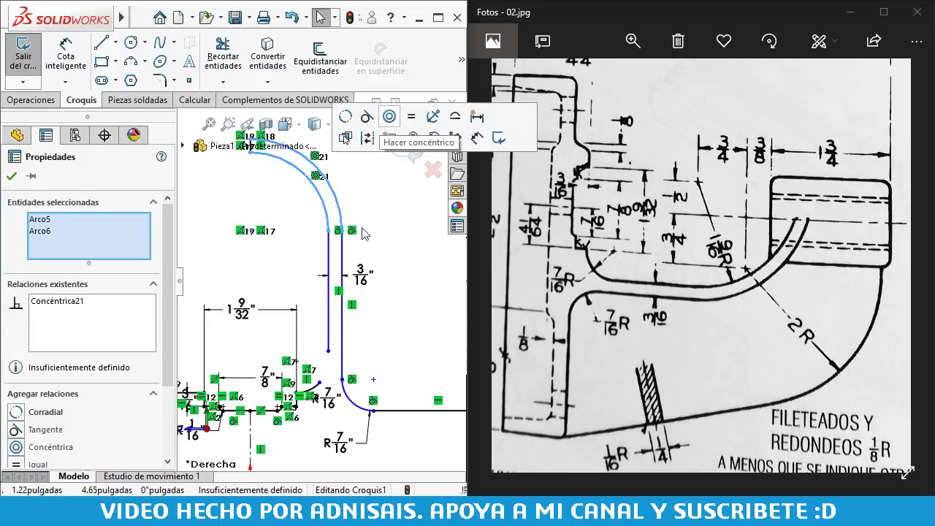
pyautogui.click(360, 276)
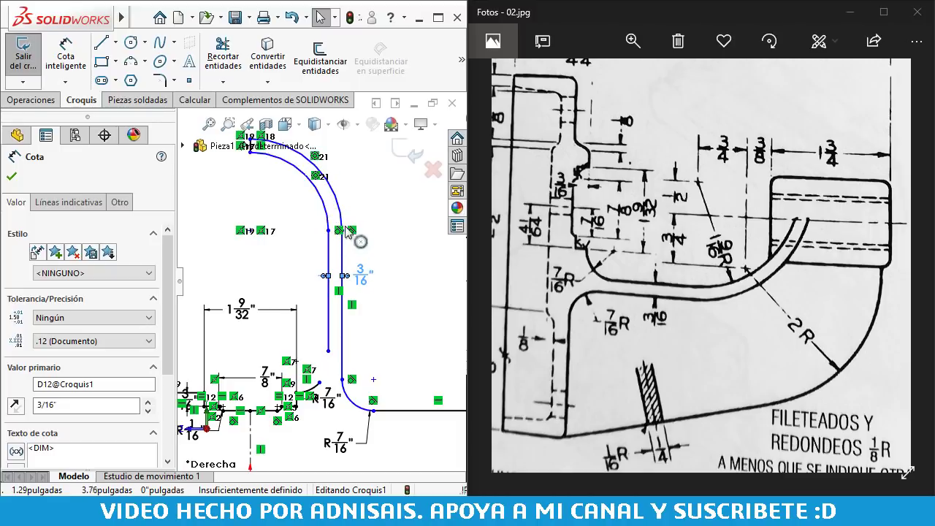
pyautogui.keyDown('ctrl'); pyautogui.moveTo(332, 248); pyautogui.dragTo(322, 259, button='middle'); pyautogui.keyUp('ctrl')
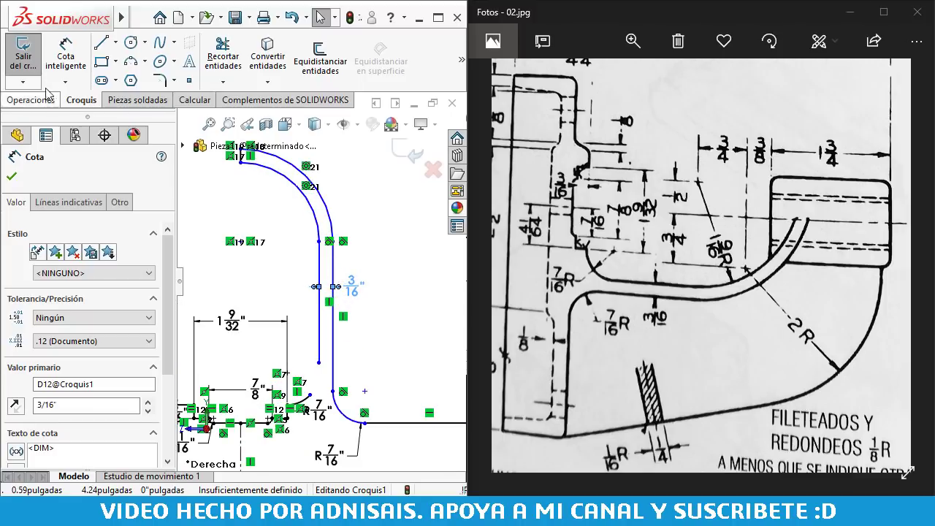
# - Dimension the inner top arc with a 1 9/16" radius
pyautogui.click(65, 55)
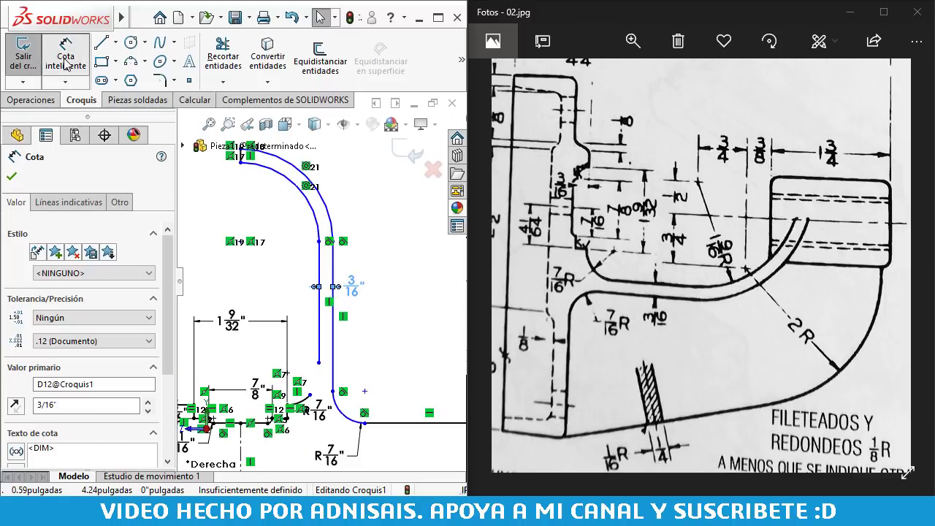
pyautogui.click(313, 212)
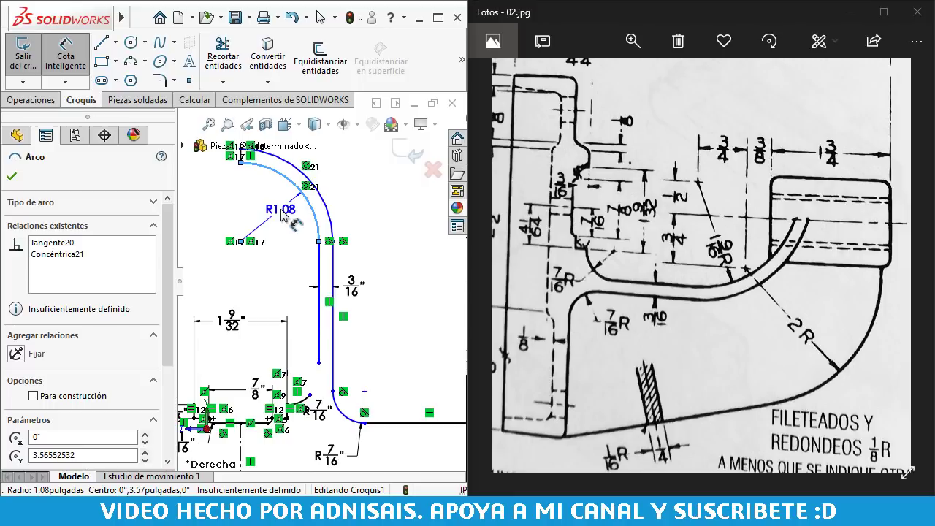
pyautogui.click(283, 214)
pyautogui.write('1')
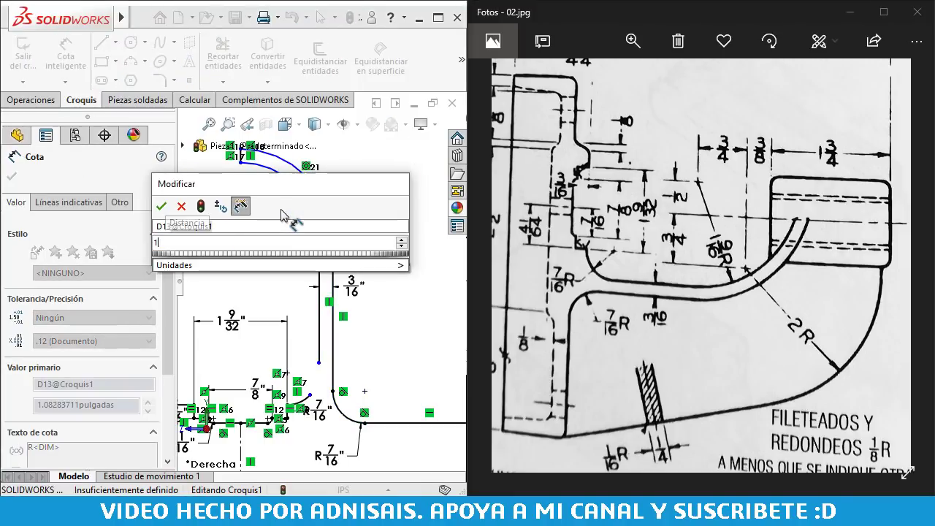
pyautogui.write(' 9/16')
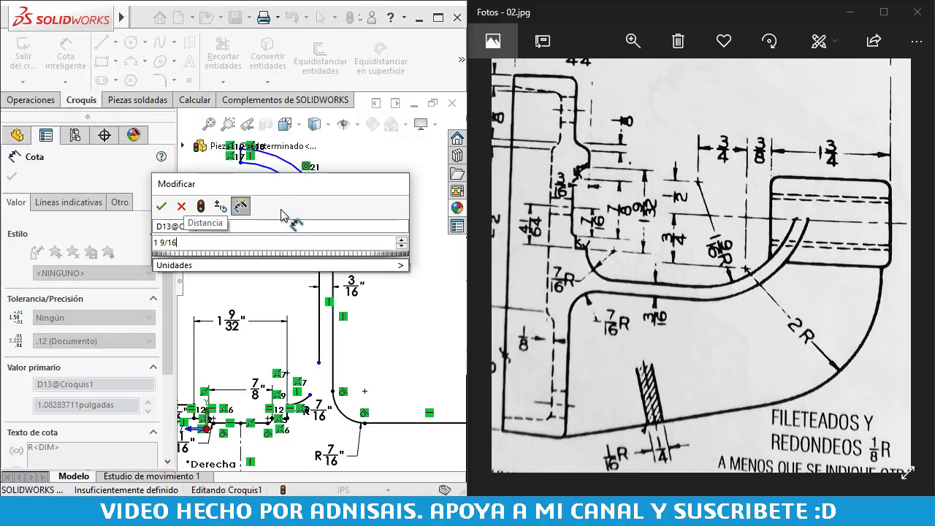
pyautogui.press('Return')
pyautogui.scroll(2, 324, 255)
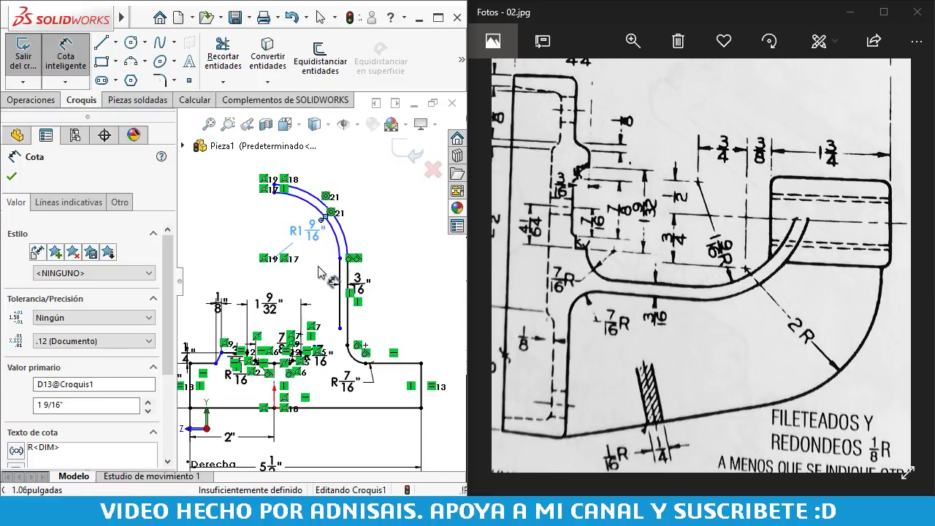
pyautogui.scroll(1, 319, 287)
pyautogui.scroll(-1, 309, 330)
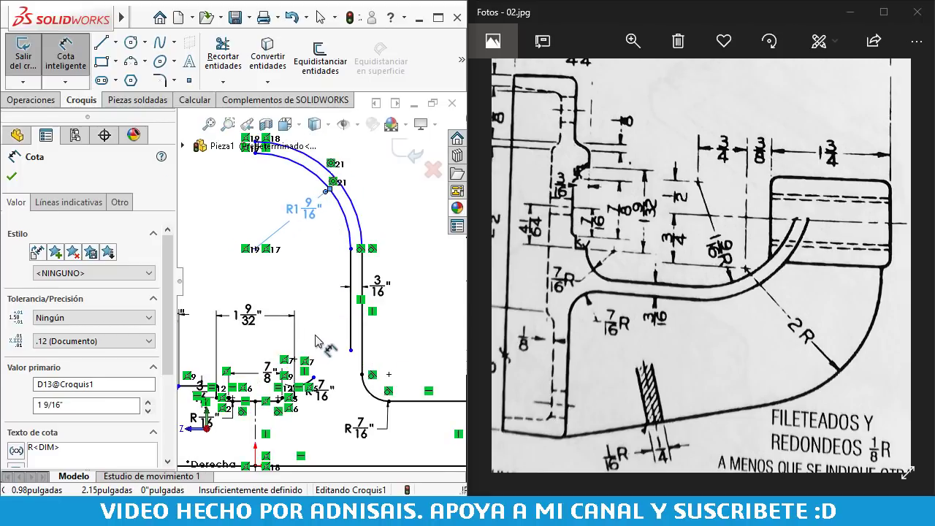
# - Pan the scan up to the BARRENO header and the 5 15/16" overall dimension chain
pyautogui.press('Escape')
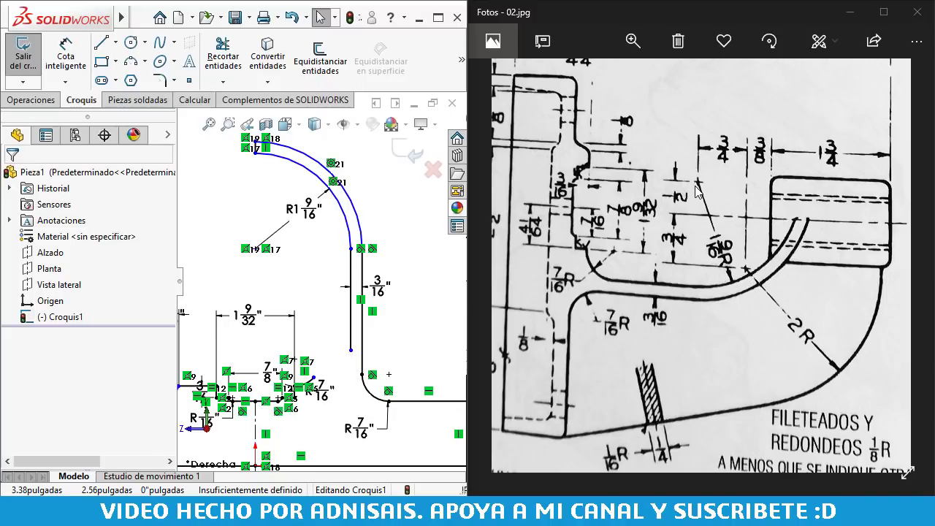
pyautogui.scroll(5, 805, 144)
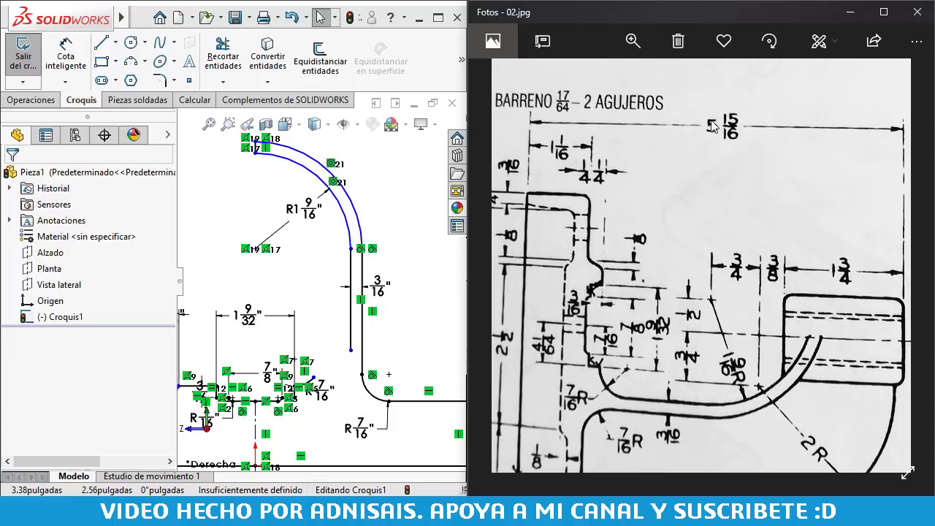
pyautogui.moveTo(858, 164); pyautogui.dragTo(828, 154)
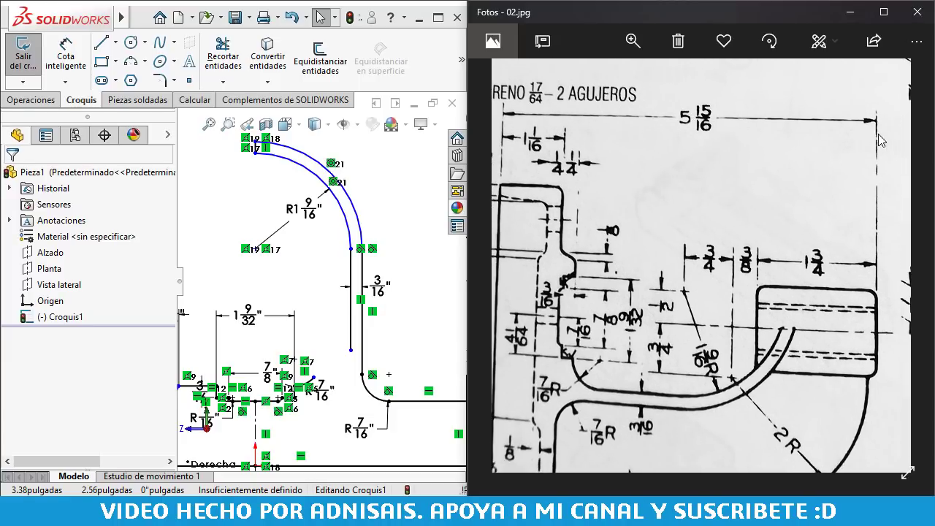
pyautogui.moveTo(695, 176)
pyautogui.mouseDown()
pyautogui.moveTo(558, 147)
pyautogui.moveTo(757, 234)
pyautogui.mouseUp()
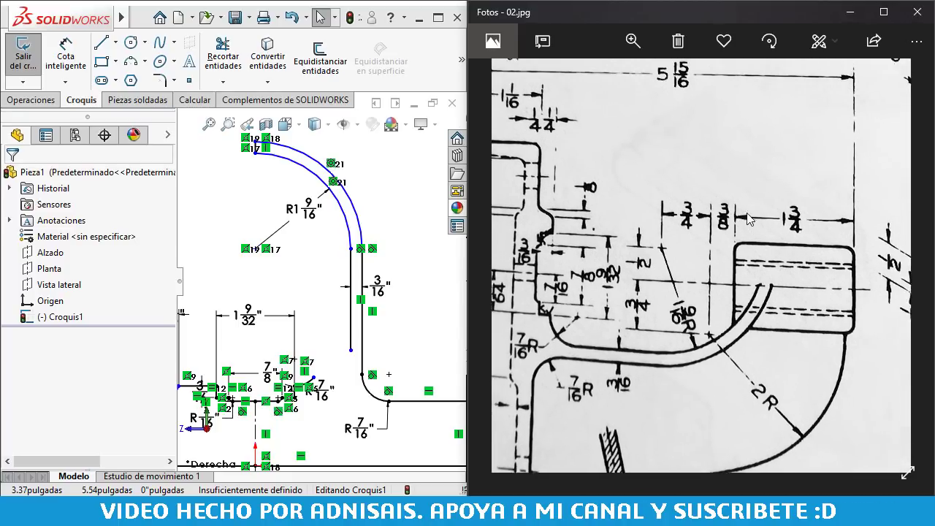
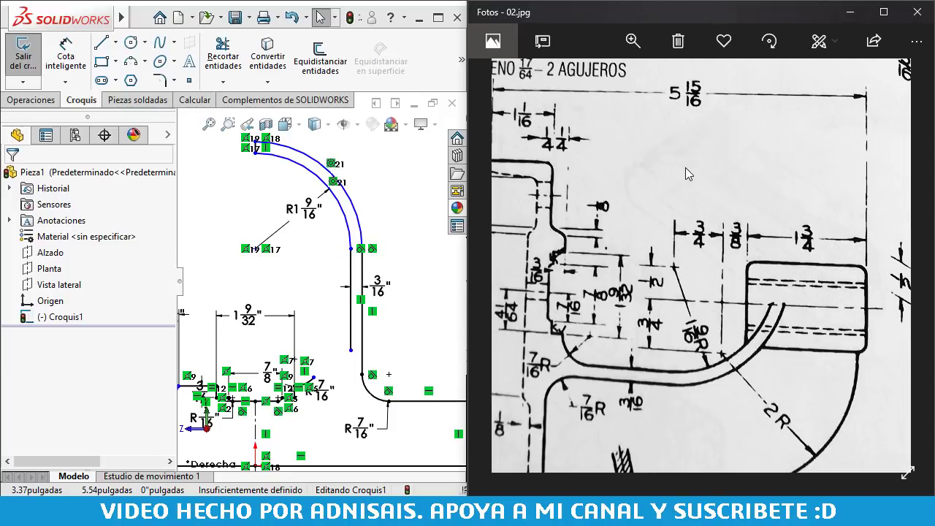
# - Dimension the hook arc centre 3 1/16" above the base's bottom line, entered as 5 15/16 - 1.75 - .375 - .75
pyautogui.scroll(2, 680, 166)
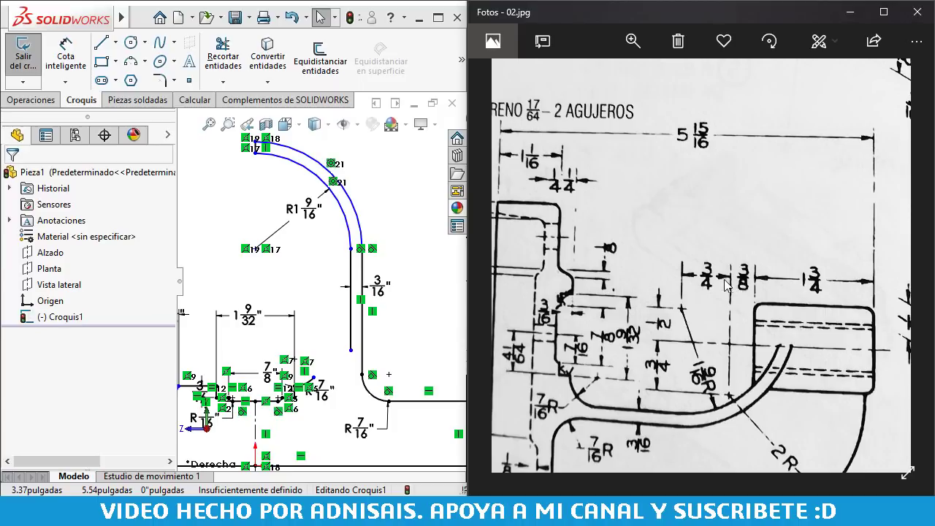
pyautogui.scroll(2, 368, 348)
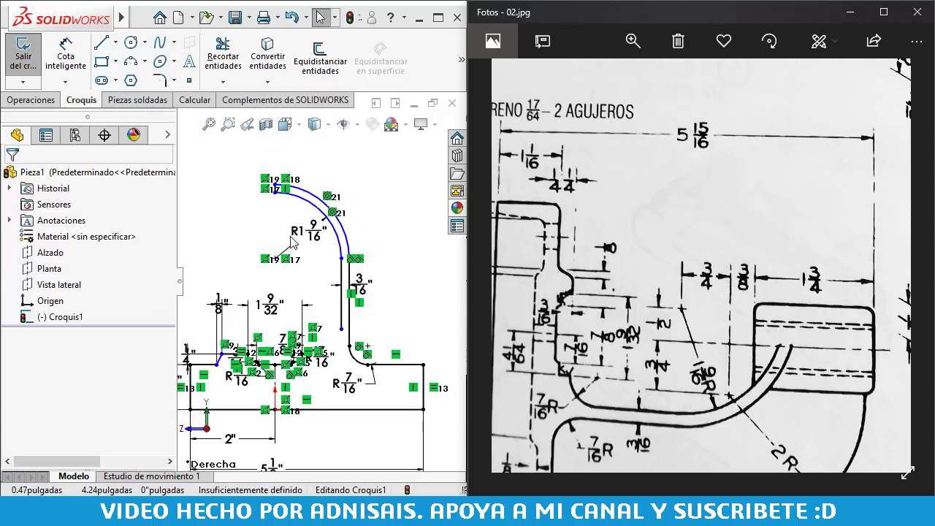
pyautogui.click(214, 170)
pyautogui.press('d')
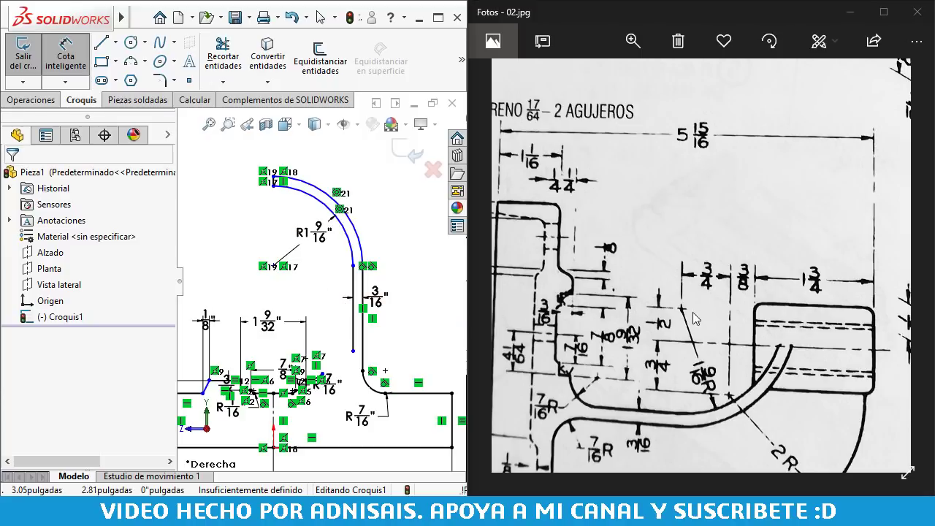
pyautogui.click(274, 266)
pyautogui.press('f')
pyautogui.click(306, 377)
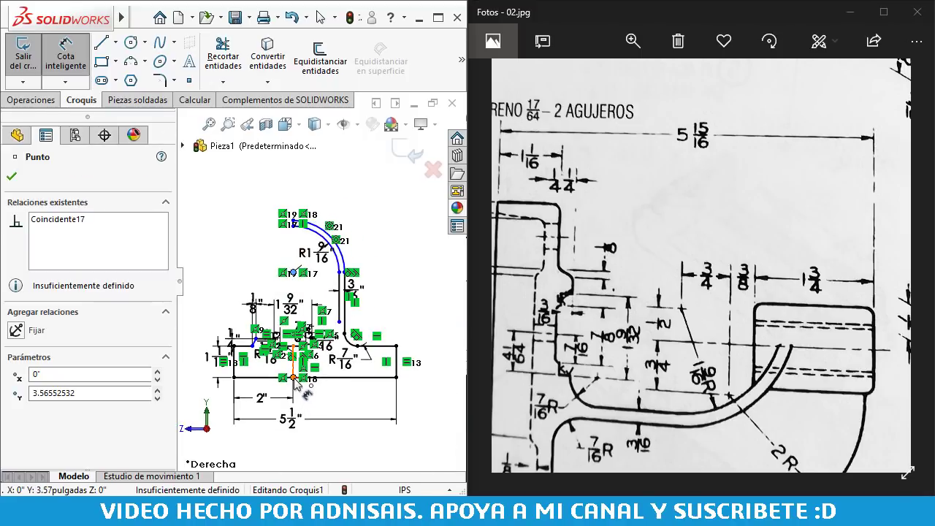
pyautogui.click(428, 336)
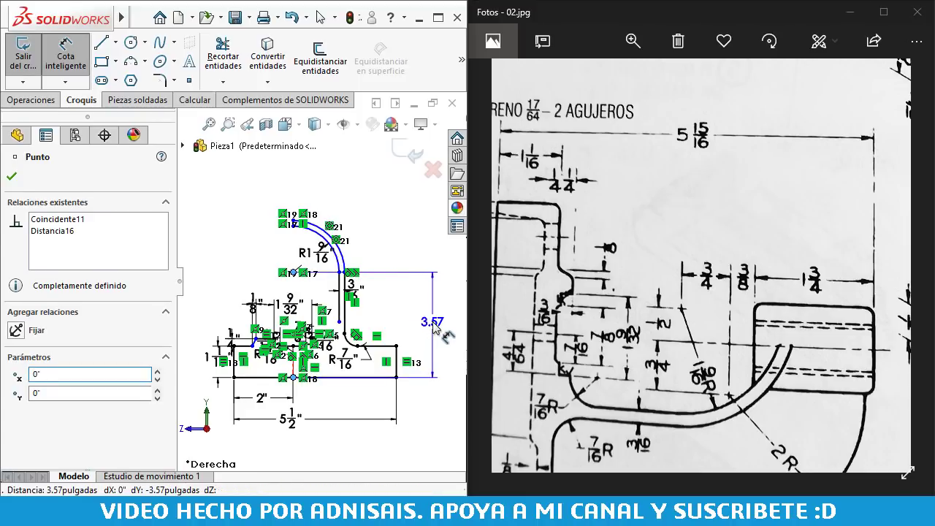
pyautogui.click(433, 323)
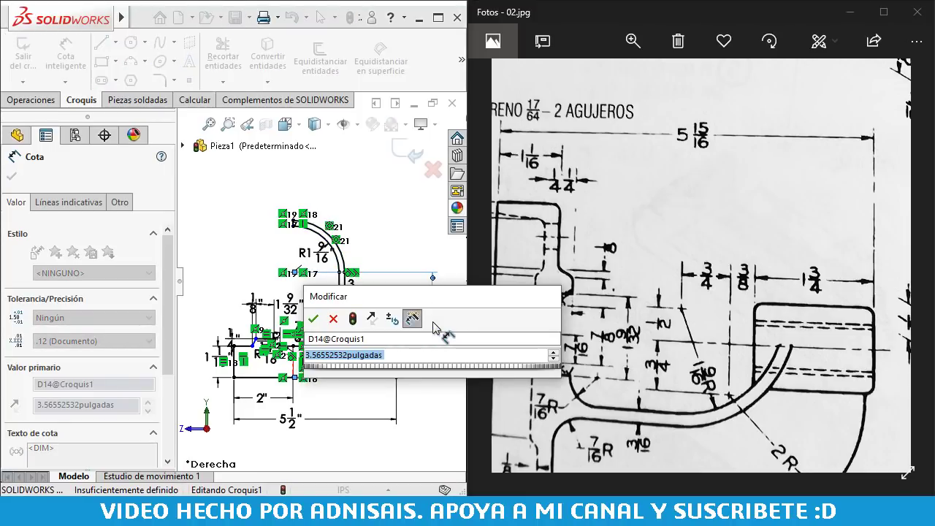
pyautogui.write('5 15')
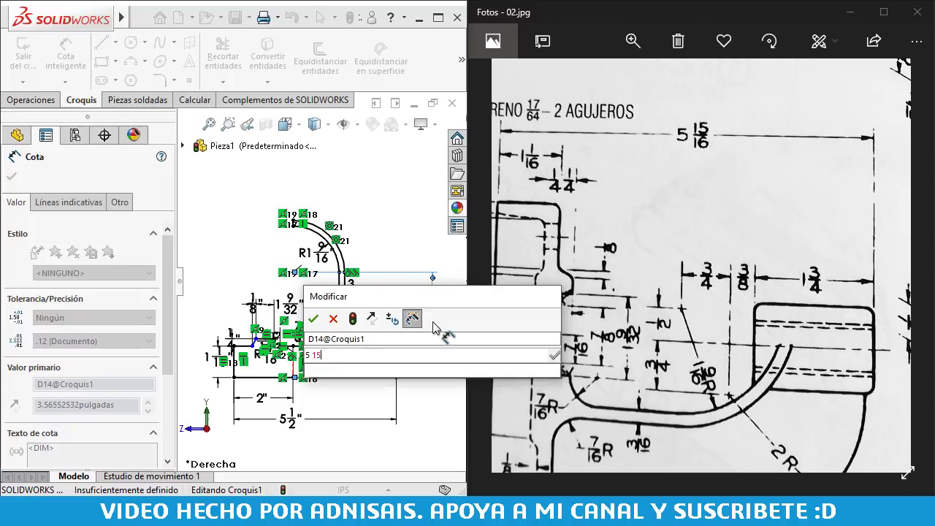
pyautogui.write('/1')
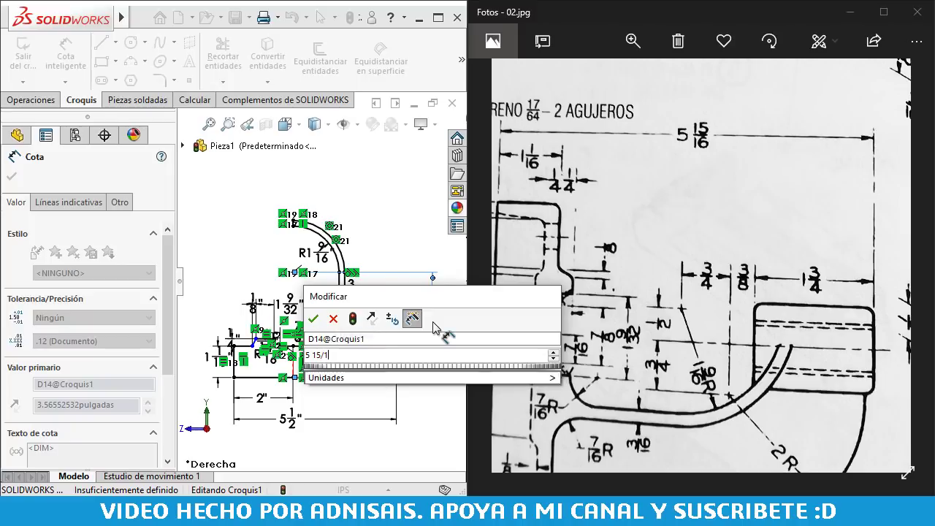
pyautogui.write('6 - ')
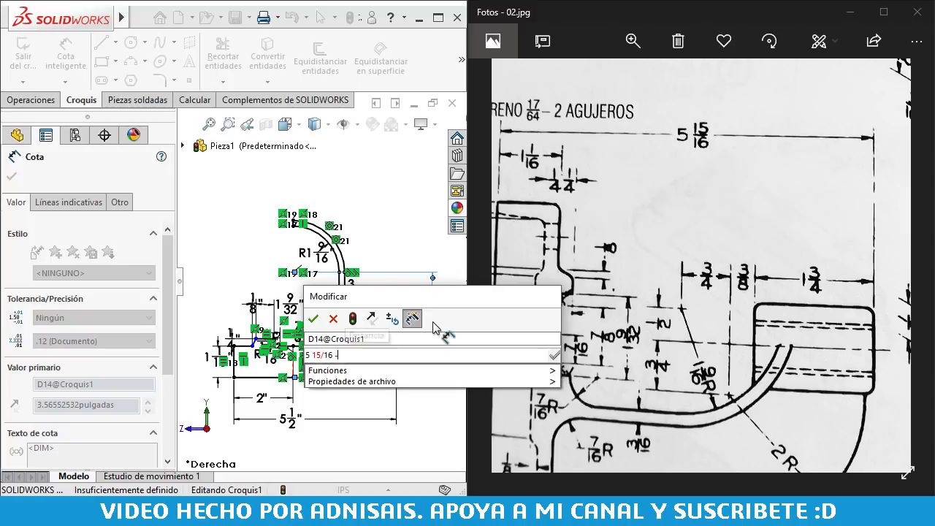
pyautogui.write('1')
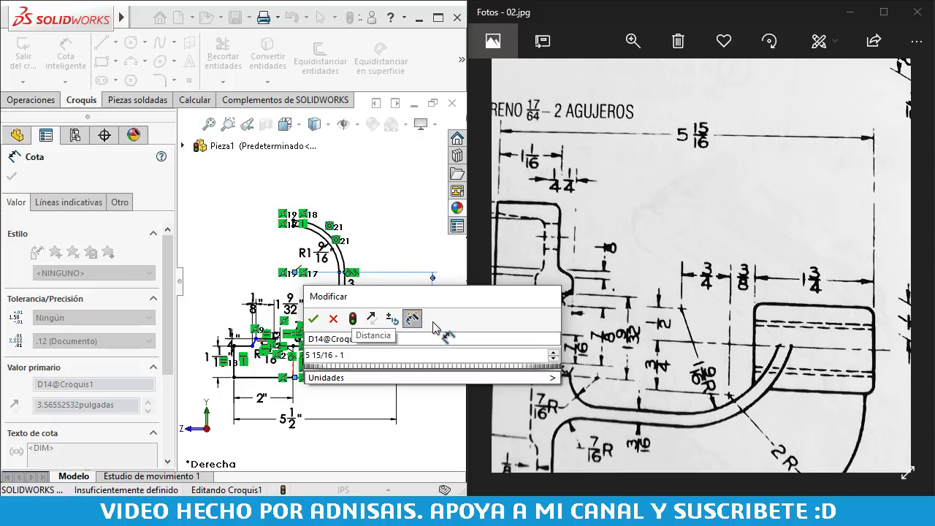
pyautogui.write('.75')
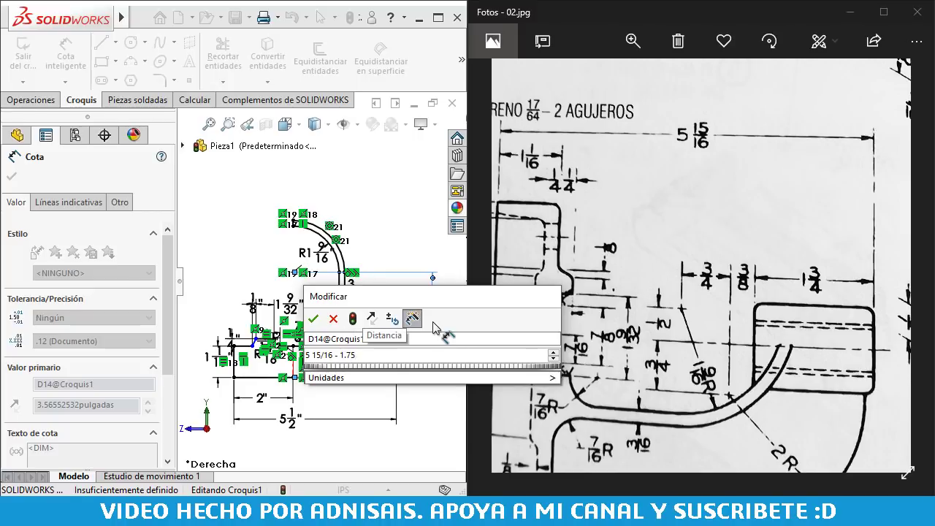
pyautogui.write(' - ')
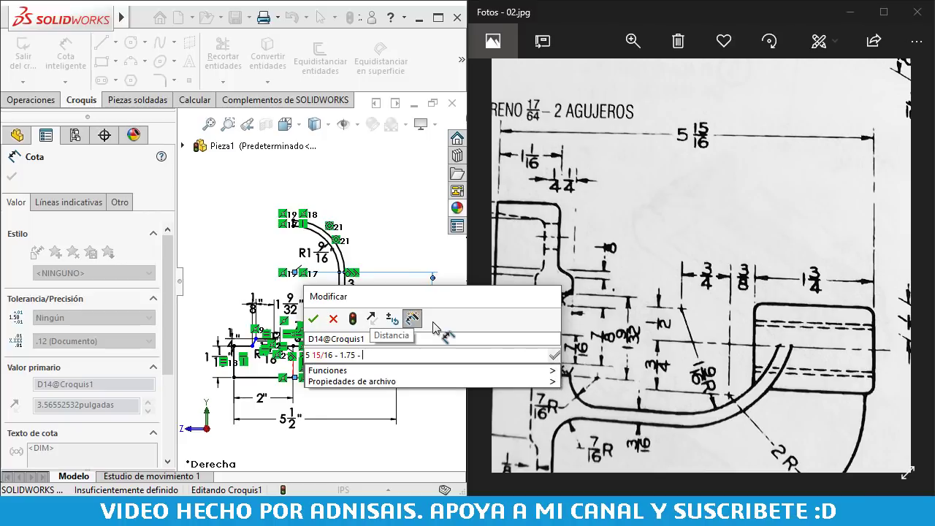
pyautogui.write('.375 ')
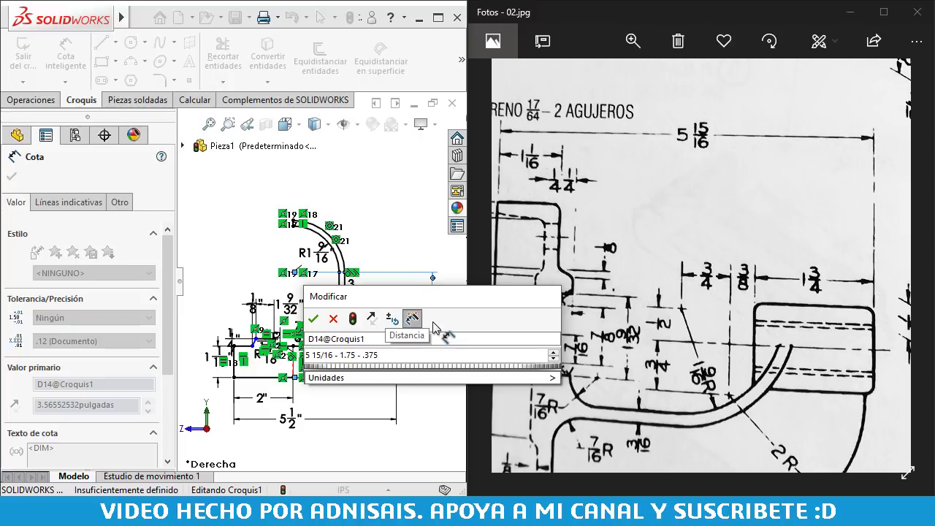
pyautogui.write('- ')
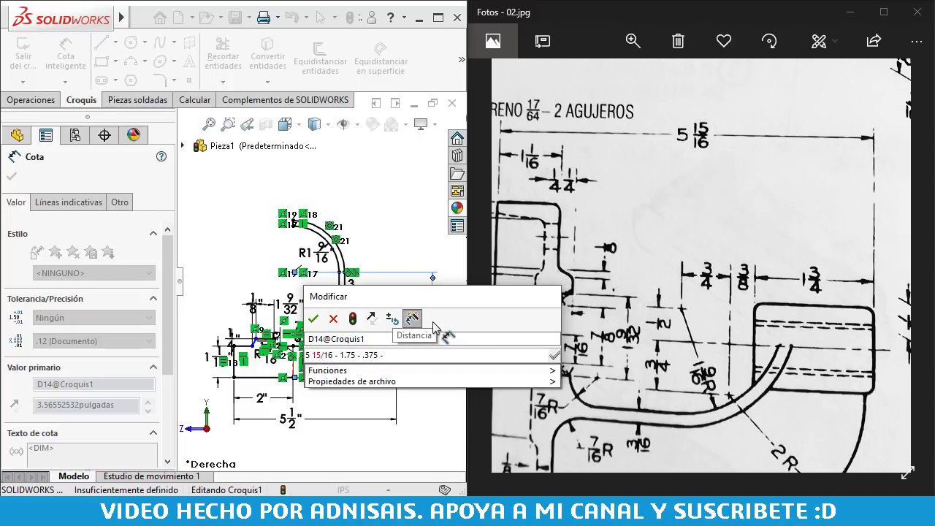
pyautogui.write('.75')
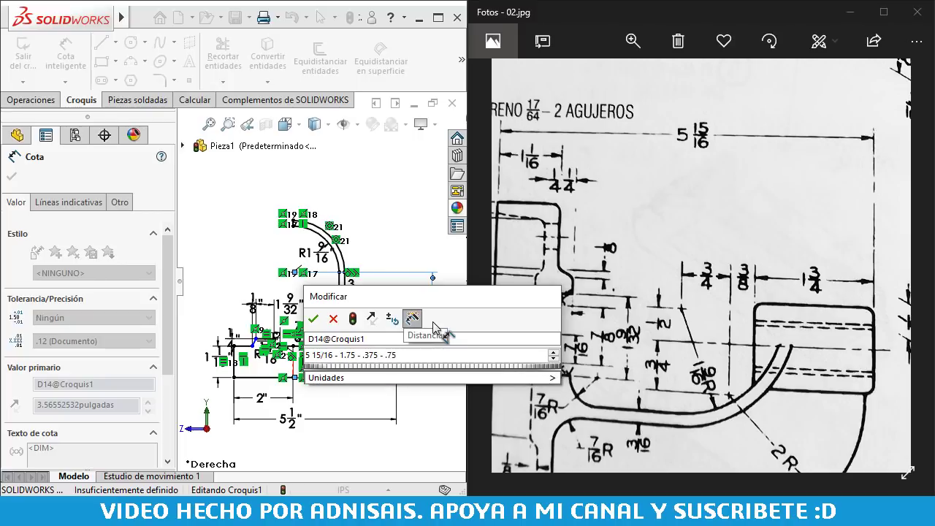
pyautogui.press('Return')
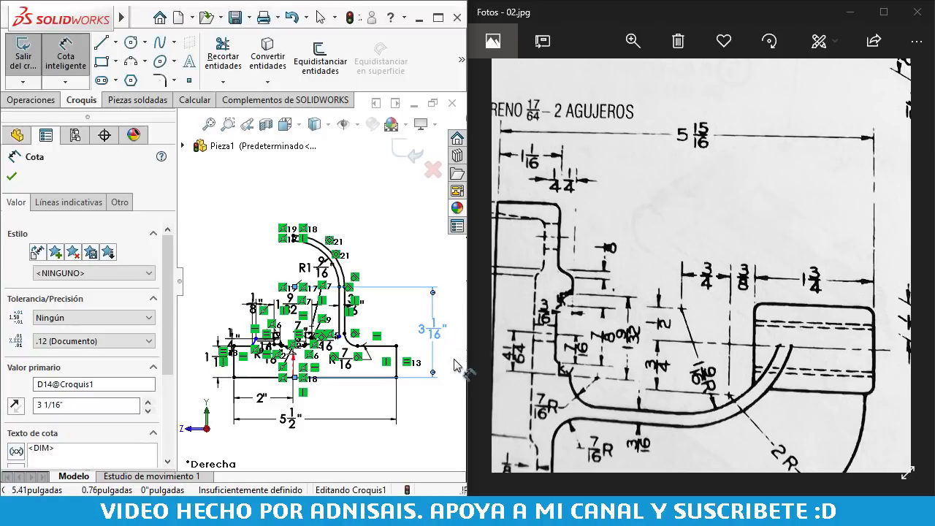
pyautogui.scroll(-2, 412, 327)
pyautogui.scroll(-2, 409, 324)
pyautogui.scroll(-2, 400, 322)
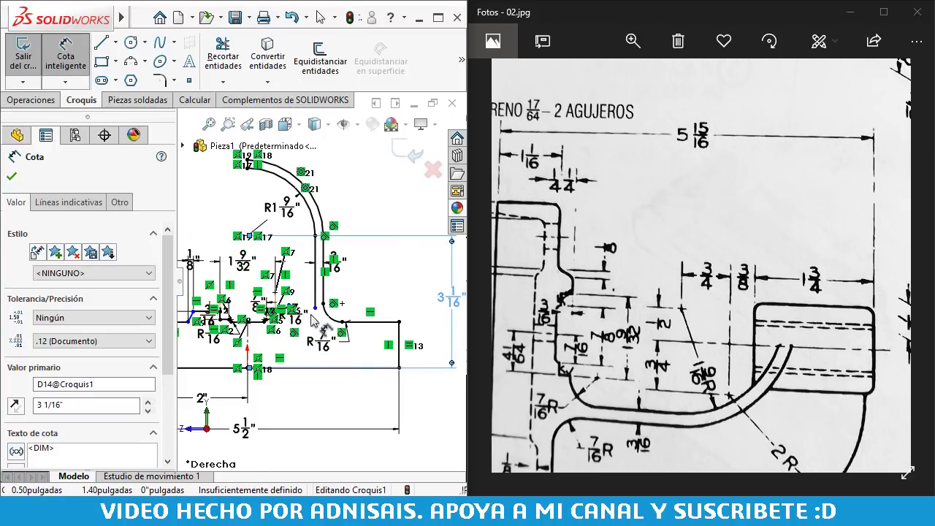
pyautogui.scroll(-2, 392, 316)
# - Delete the old Coincident relation at the small hook arc's end
pyautogui.press('Escape')
pyautogui.click(427, 304)
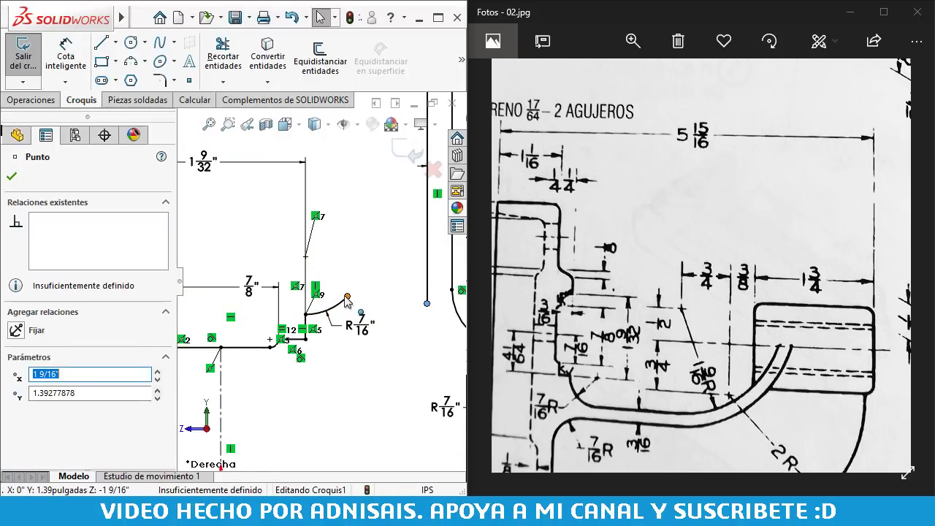
pyautogui.scroll(2, 348, 302)
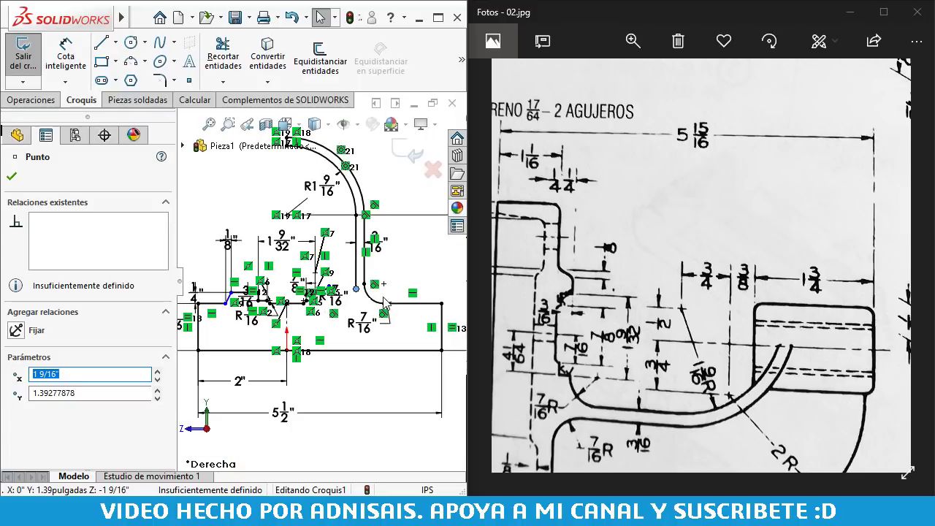
pyautogui.scroll(2, 353, 275)
pyautogui.scroll(1, 319, 257)
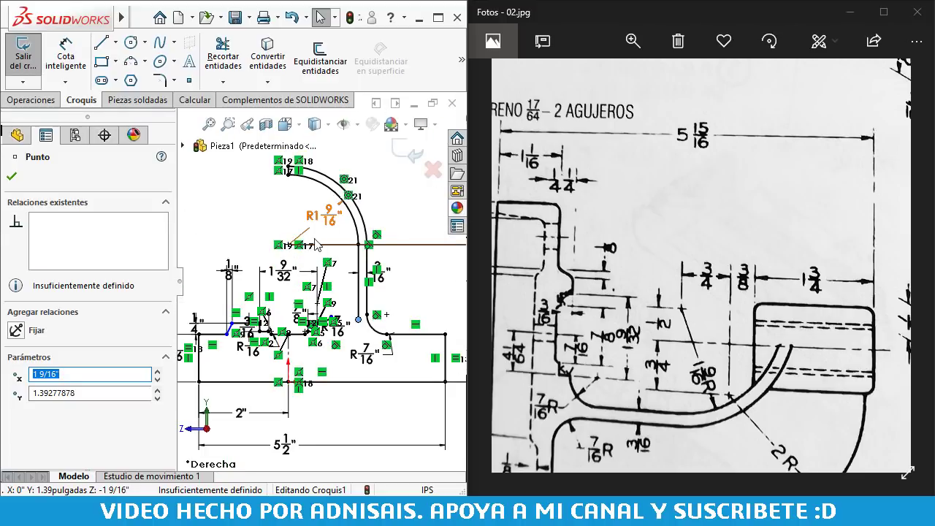
pyautogui.scroll(-2, 289, 217)
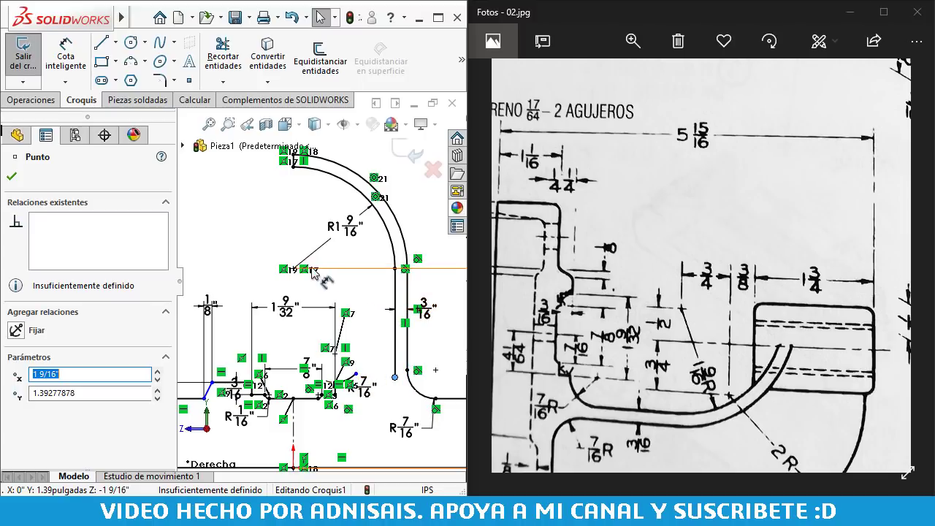
pyautogui.scroll(2, 298, 227)
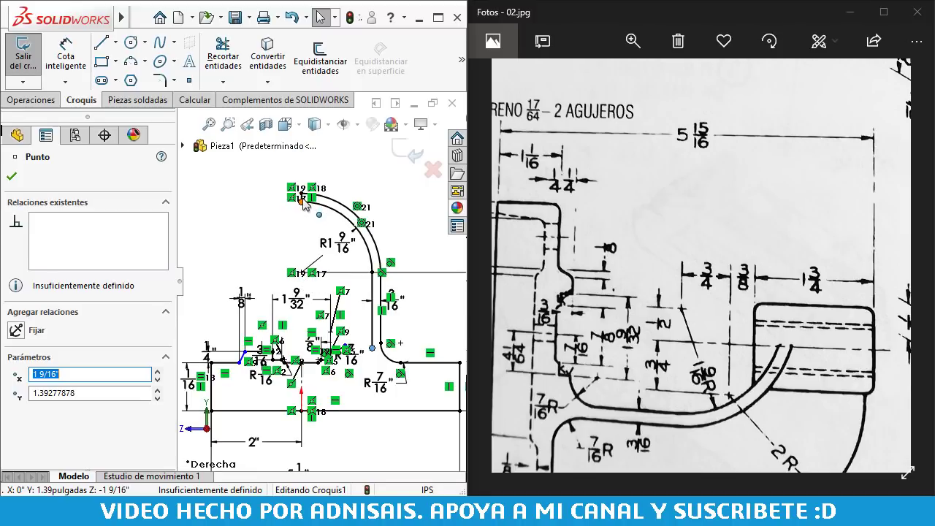
pyautogui.scroll(-2, 311, 241)
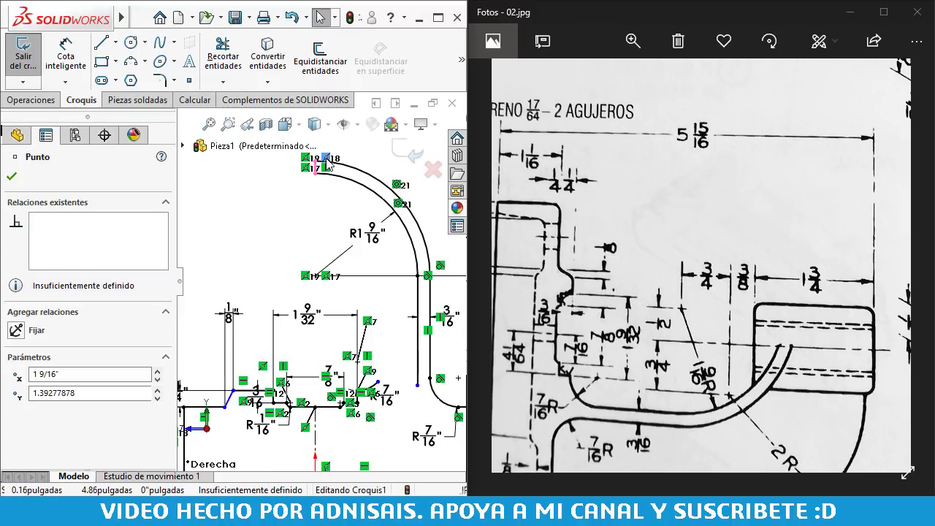
pyautogui.scroll(3, 321, 285)
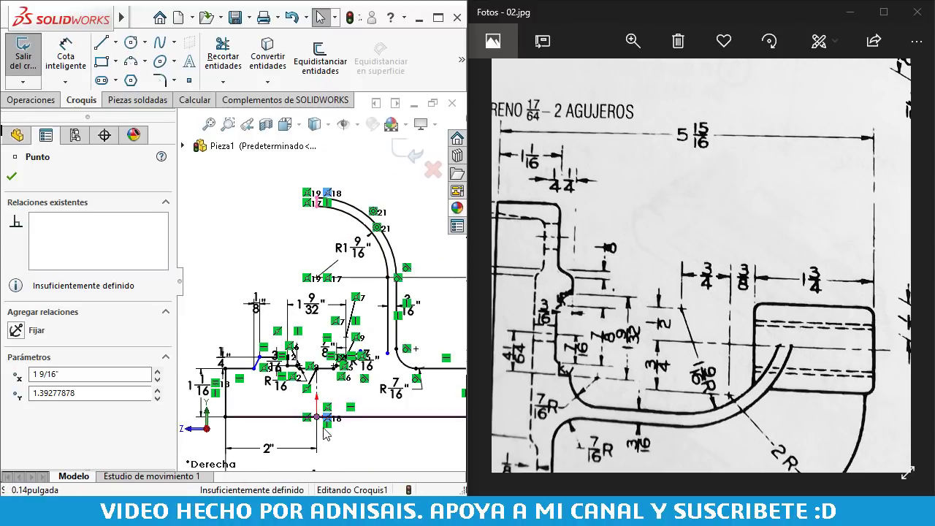
pyautogui.click(327, 193)
pyautogui.press('Delete')
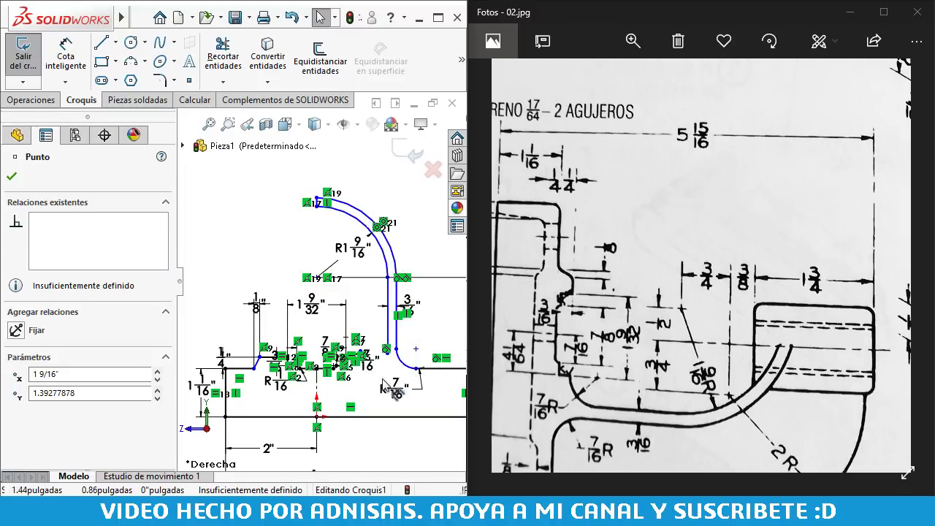
# - Merge the vertical line's endpoint with the R 7/16" arc end and make them tangent
pyautogui.scroll(-3, 393, 391)
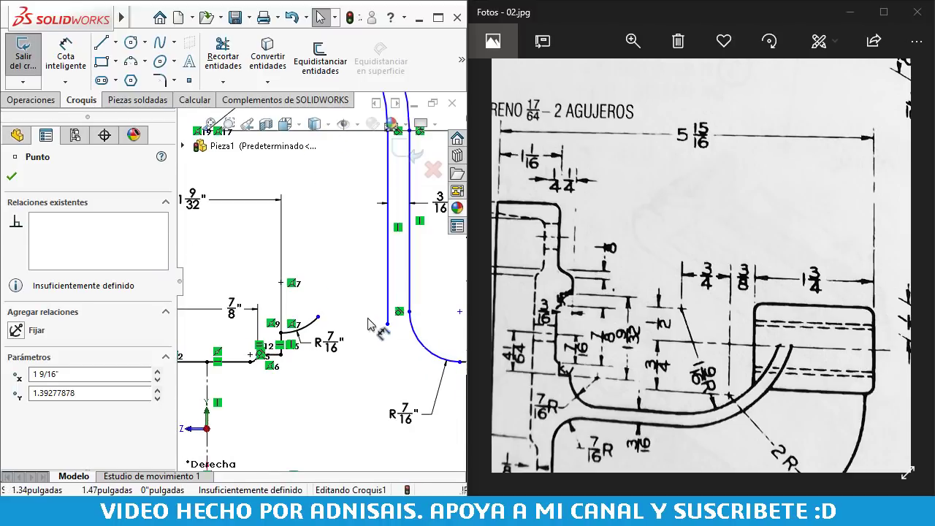
pyautogui.keyDown('ctrl'); pyautogui.click(318, 317); pyautogui.keyUp('ctrl')
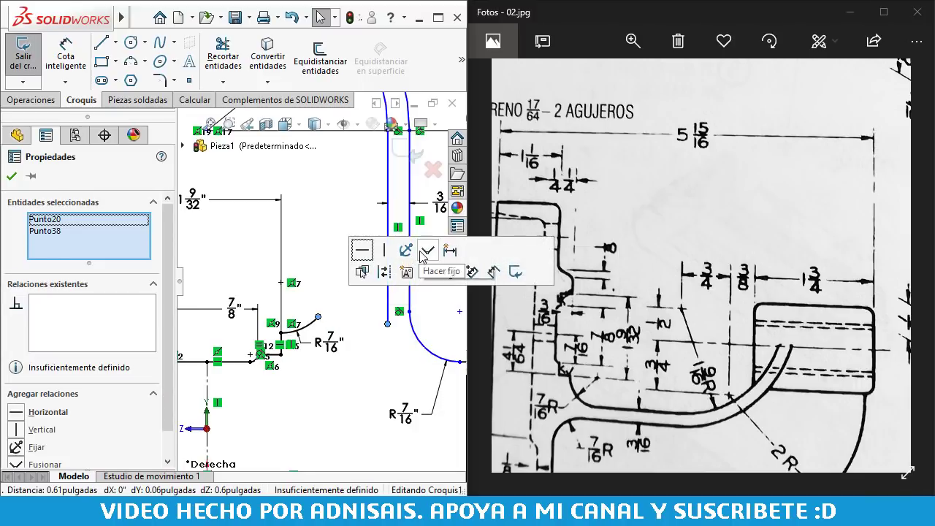
pyautogui.click(421, 252)
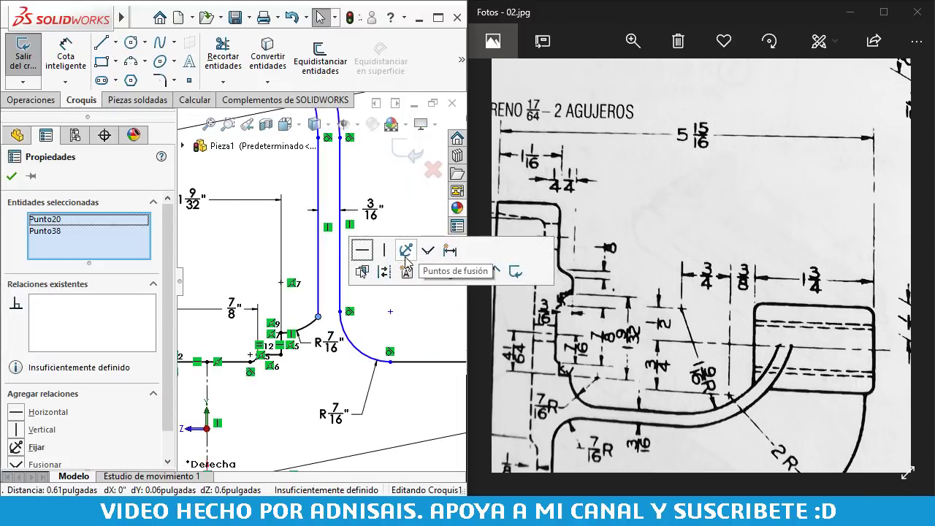
pyautogui.click(318, 319)
pyautogui.click(359, 253)
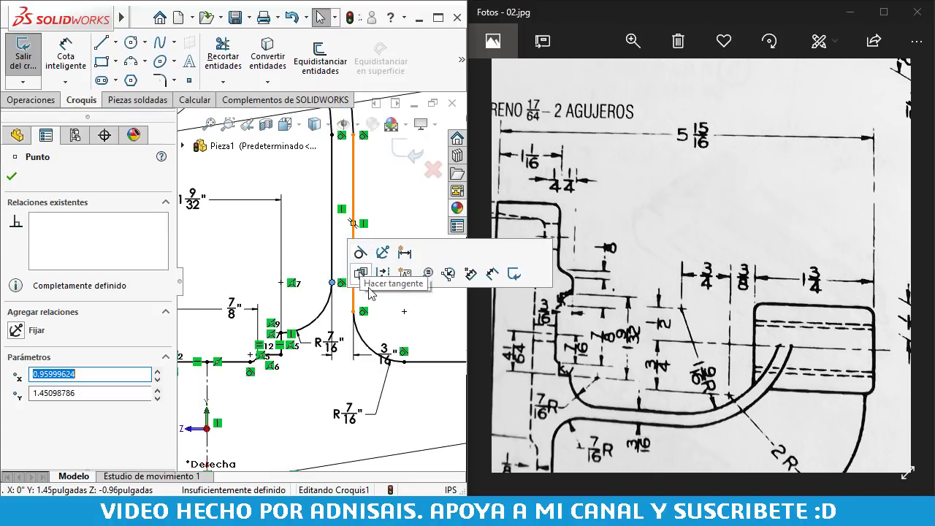
pyautogui.click(307, 270)
pyautogui.scroll(3, 306, 271)
pyautogui.scroll(-2, 270, 269)
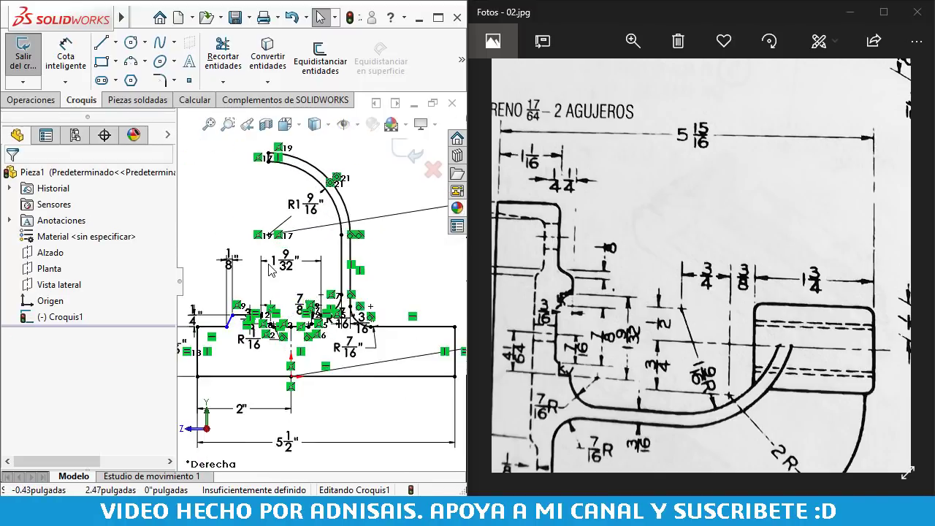
# - Pan the reference drawing to show its fillet notes and left-side dimensions
pyautogui.scroll(2, 350, 292)
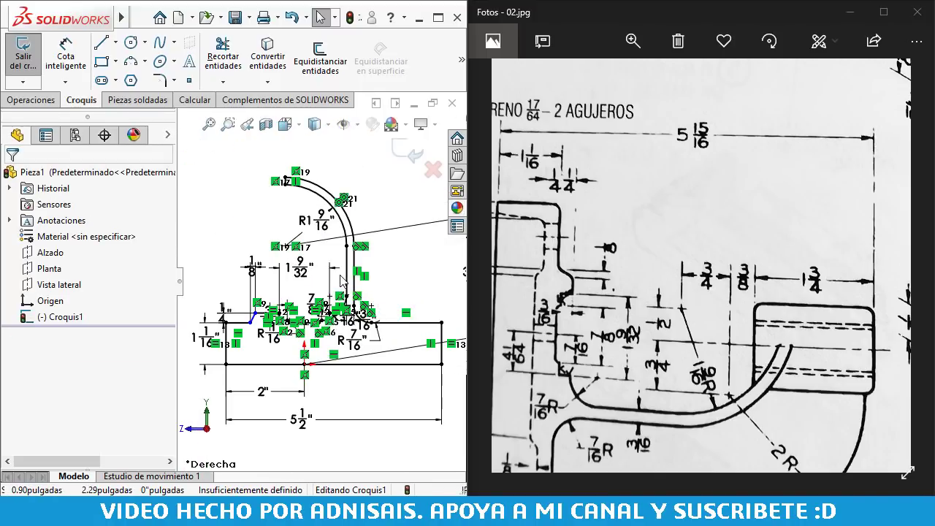
pyautogui.moveTo(635, 319)
pyautogui.mouseDown()
pyautogui.moveTo(637, 208)
pyautogui.moveTo(595, 319)
pyautogui.mouseUp()
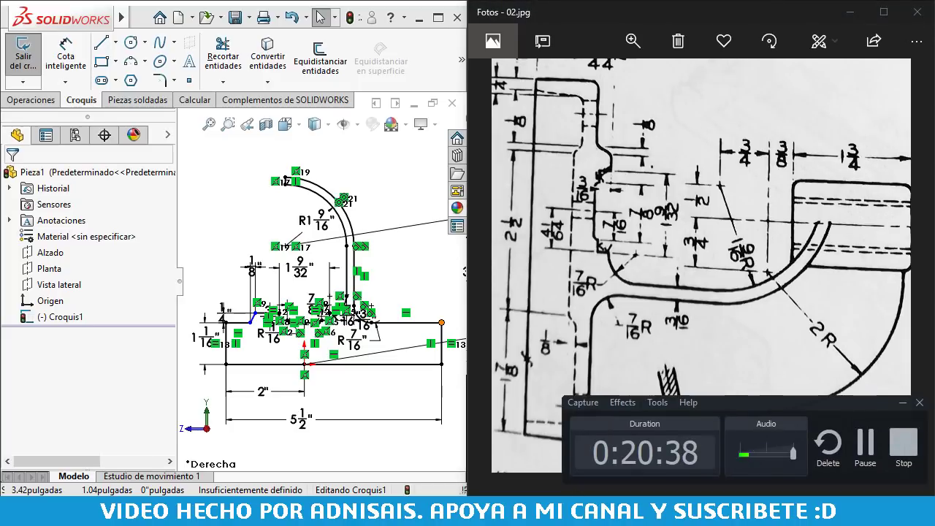
pyautogui.click(642, 345)
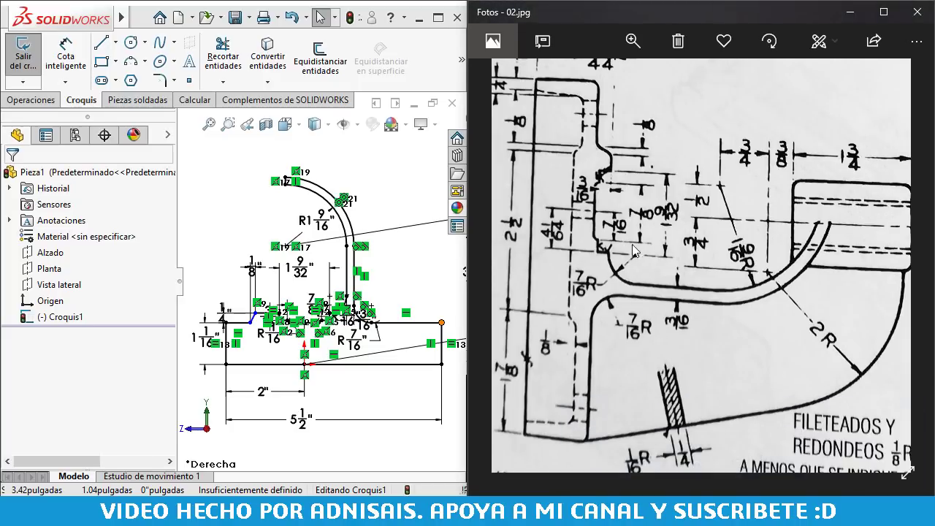
pyautogui.moveTo(634, 252); pyautogui.dragTo(647, 268)
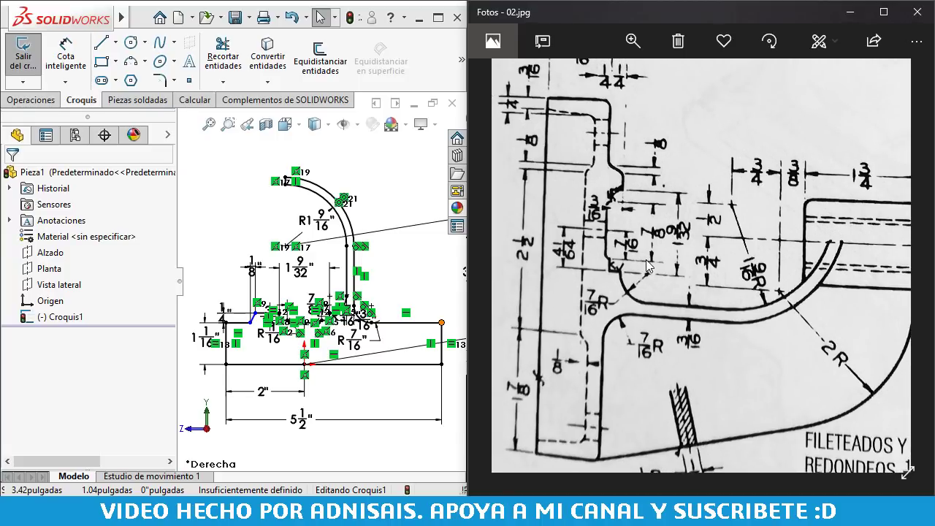
pyautogui.moveTo(654, 222); pyautogui.dragTo(679, 241)
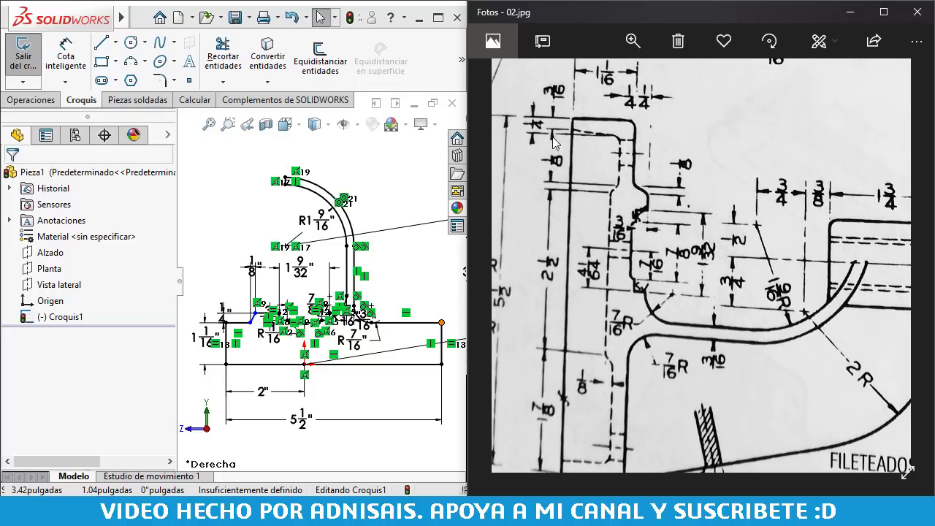
pyautogui.scroll(-4, 241, 322)
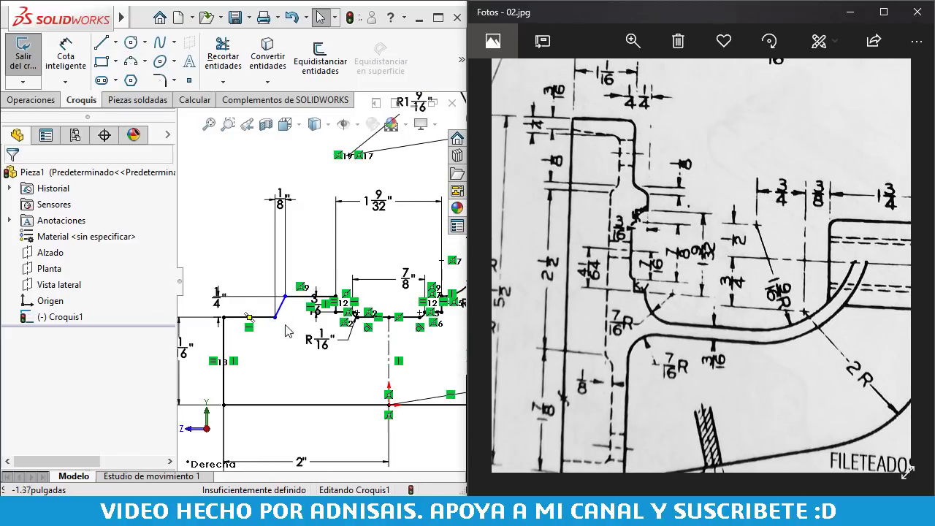
pyautogui.scroll(2, 303, 325)
pyautogui.scroll(4, 314, 299)
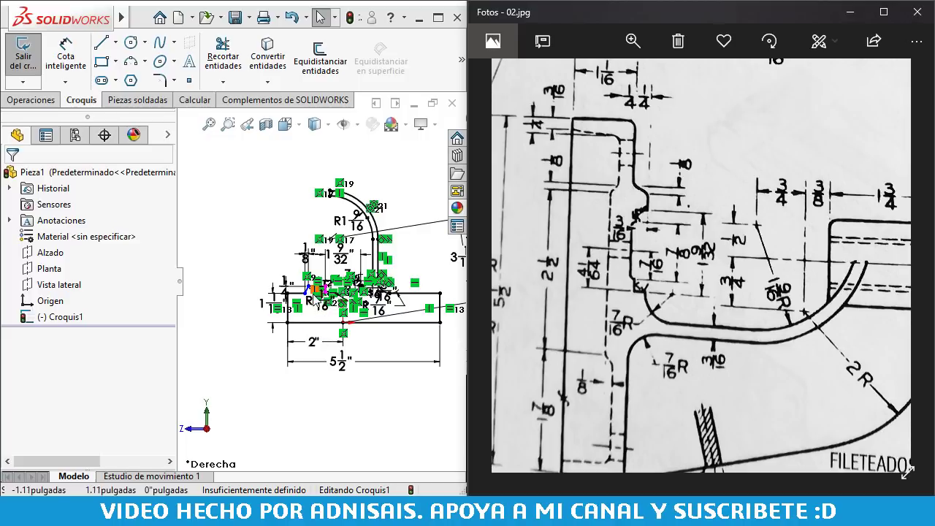
pyautogui.scroll(-3, 312, 296)
# - Slide the left step's sketch point along the slanted line to about X -1.38"
pyautogui.moveTo(298, 287)
pyautogui.mouseDown()
pyautogui.moveTo(315, 294)
pyautogui.moveTo(305, 306)
pyautogui.mouseUp()
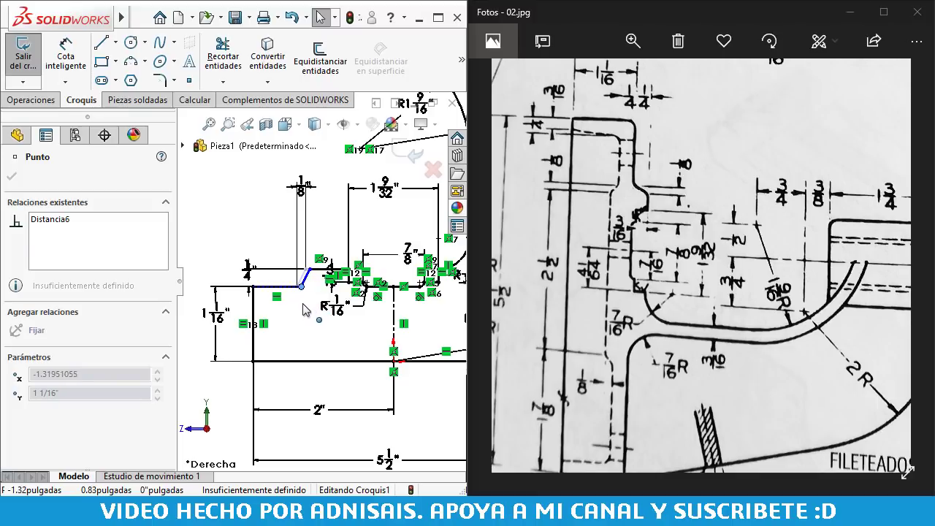
pyautogui.moveTo(305, 307); pyautogui.dragTo(299, 309)
pyautogui.scroll(1, 321, 292)
pyautogui.scroll(2, 331, 325)
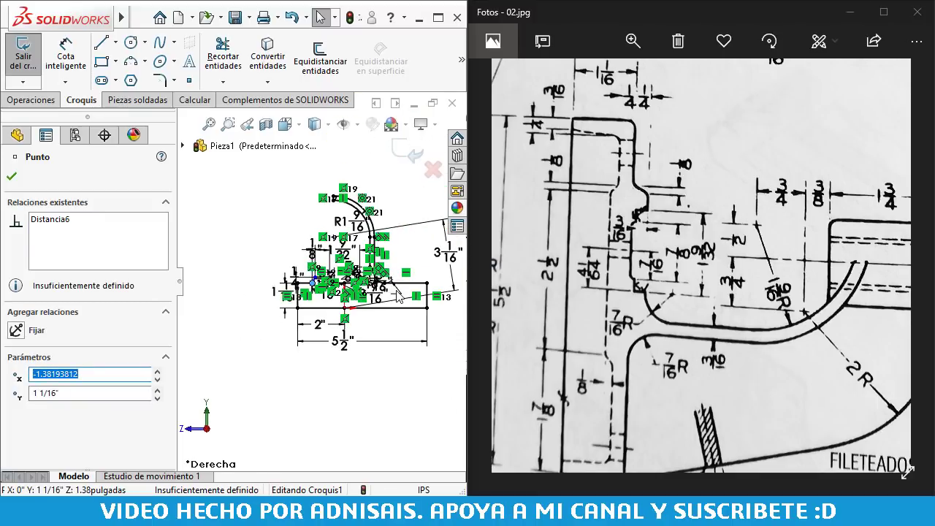
pyautogui.moveTo(627, 286)
pyautogui.mouseDown()
pyautogui.moveTo(743, 248)
pyautogui.moveTo(774, 223)
pyautogui.moveTo(786, 405)
pyautogui.mouseUp()
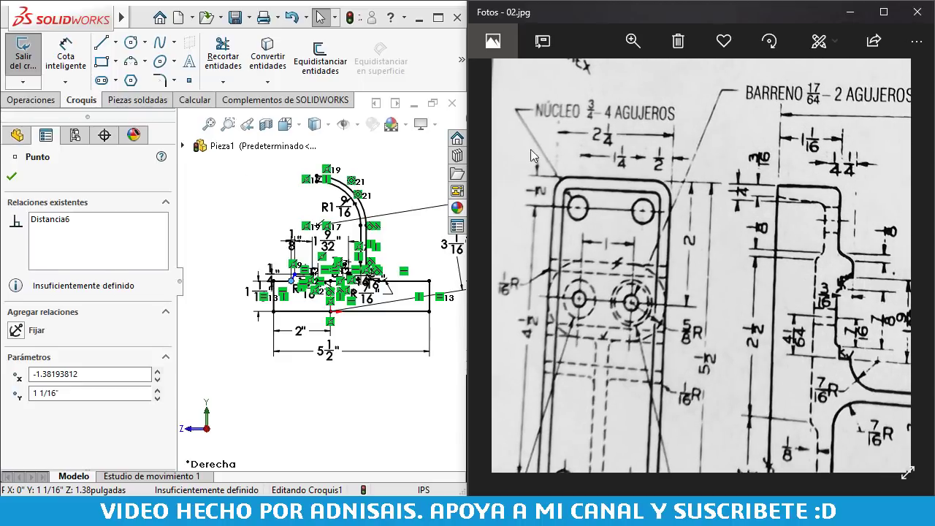
pyautogui.press('Escape')
# - Extrude the bracket profile as Saliente-Extruir1, Plano medio, 2.25" deep
pyautogui.click(30, 100)
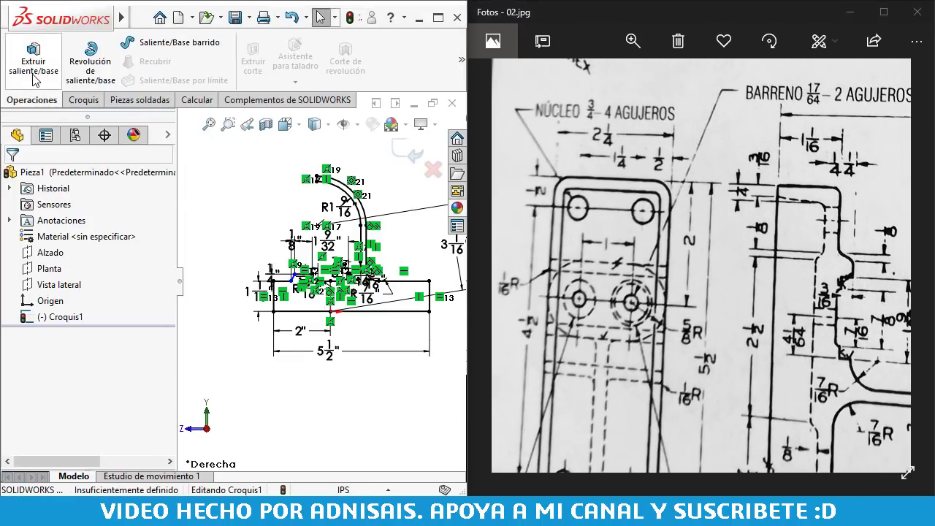
pyautogui.click(33, 62)
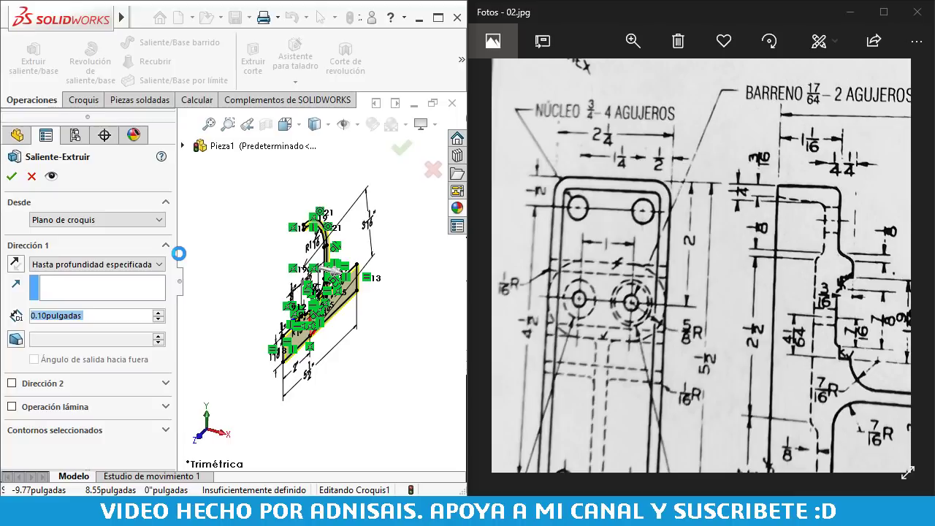
pyautogui.write('2.25')
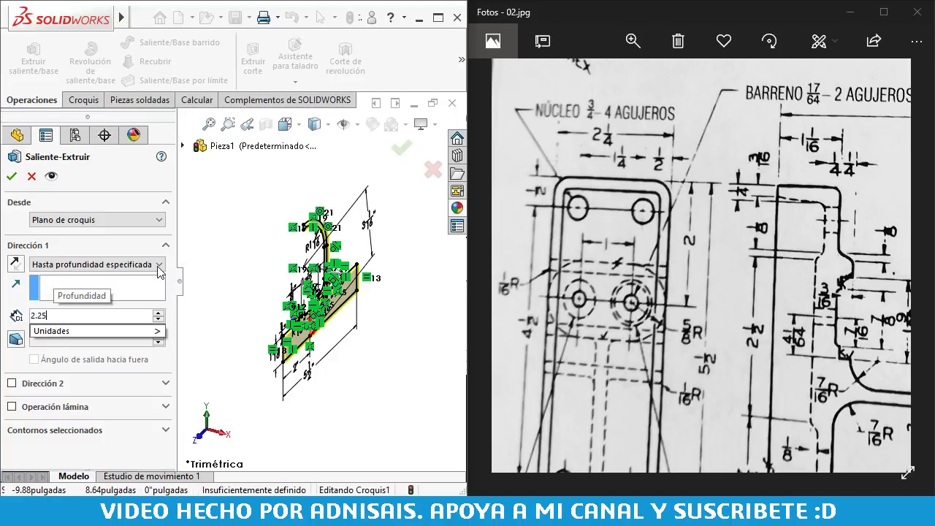
pyautogui.click(97, 264)
pyautogui.click(93, 323)
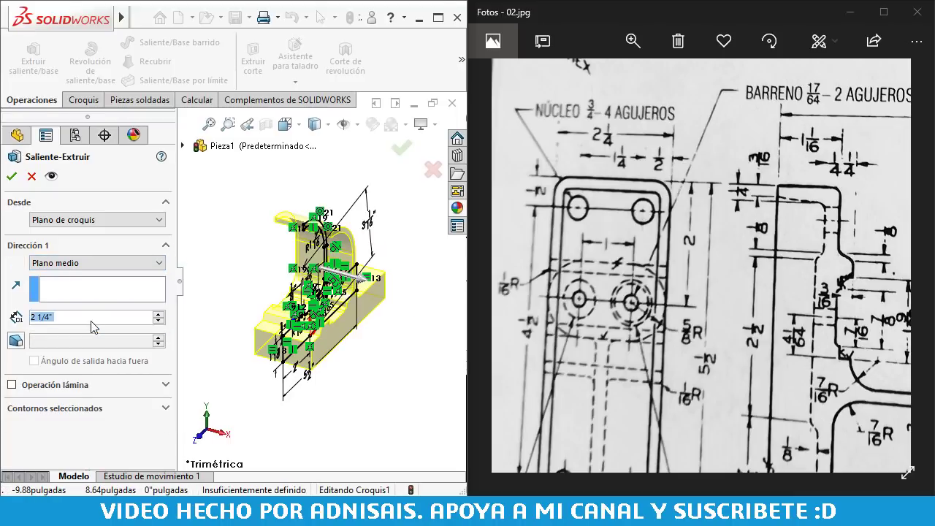
pyautogui.click(11, 177)
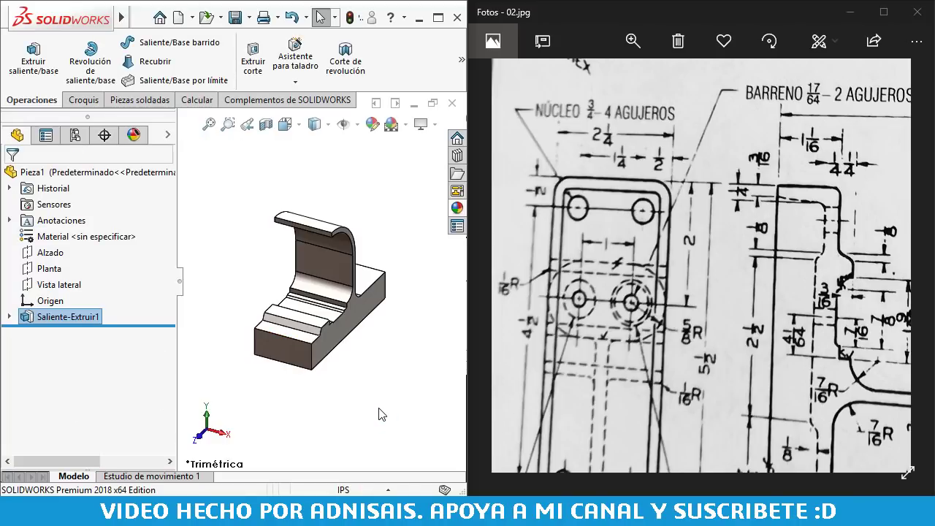
# - Orbit the bracket, check the drawing's hook area, and select the Planta plane
pyautogui.moveTo(353, 351); pyautogui.dragTo(417, 329, button='middle')
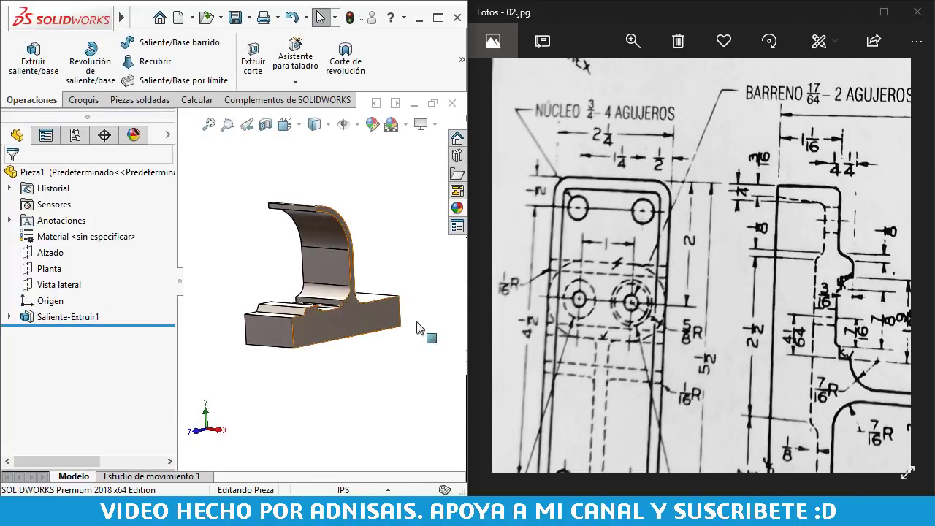
pyautogui.click(709, 296)
pyautogui.moveTo(709, 289)
pyautogui.mouseDown()
pyautogui.moveTo(715, 312)
pyautogui.moveTo(717, 298)
pyautogui.mouseUp()
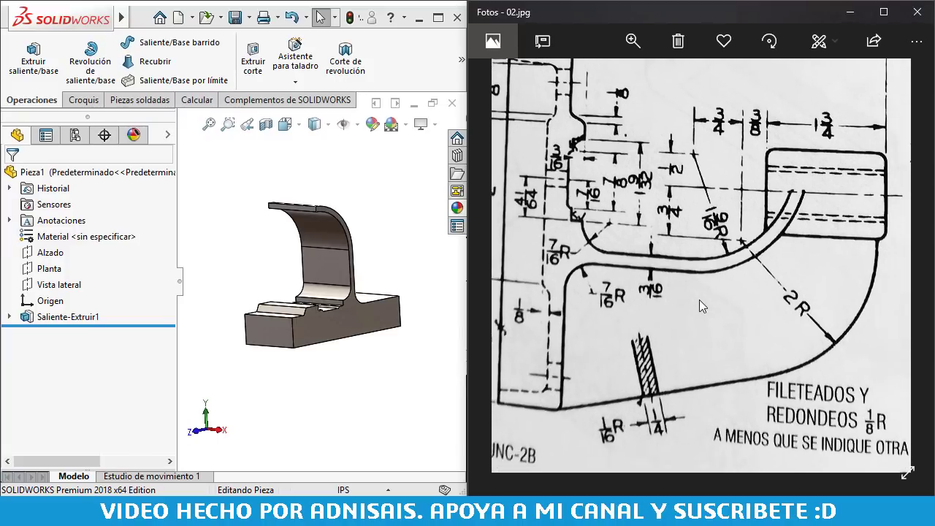
pyautogui.scroll(1, 716, 298)
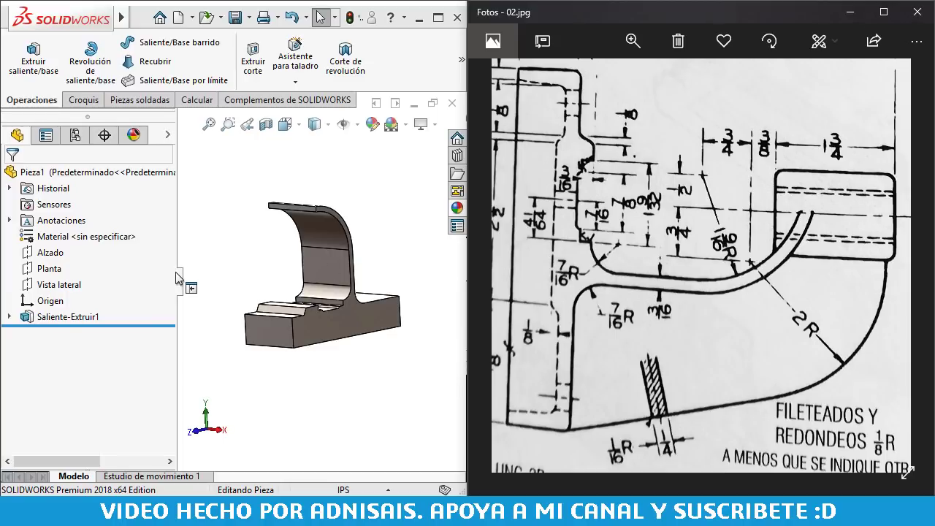
pyautogui.click(40, 271)
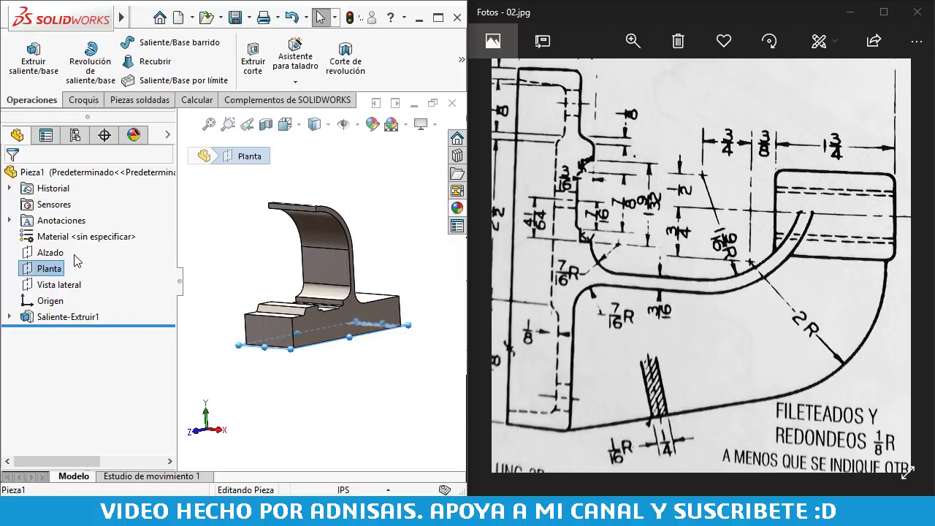
pyautogui.click(81, 103)
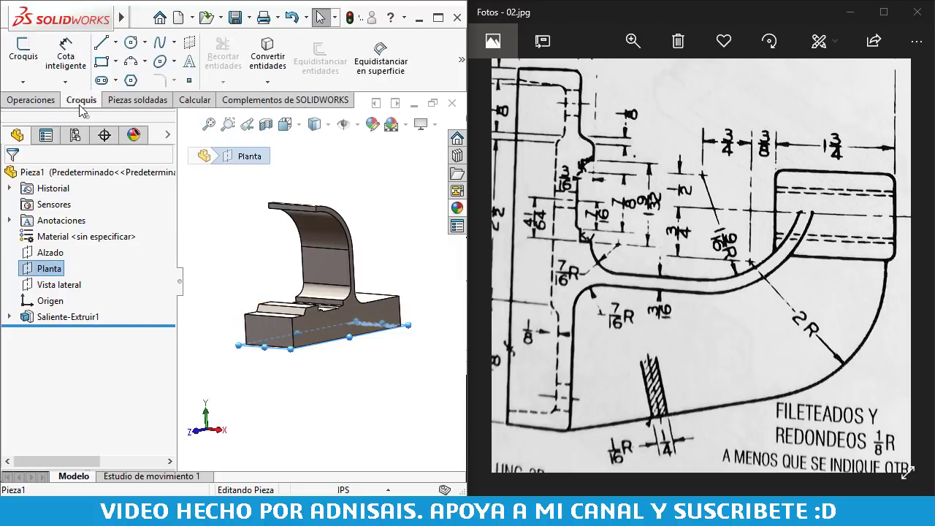
# - Sketch a centre-to-end straight slot on Planta, centred at the origin, 1.16" between centres
pyautogui.click(10, 47)
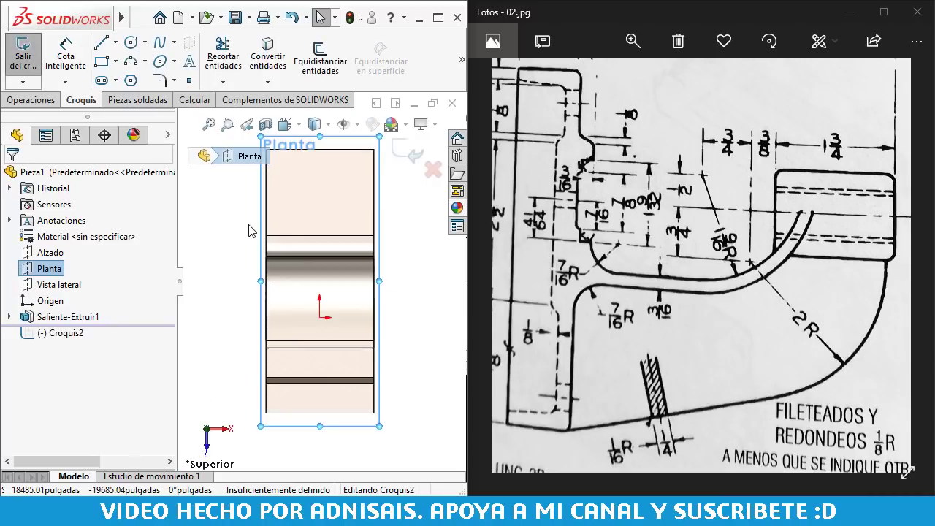
pyautogui.click(103, 80)
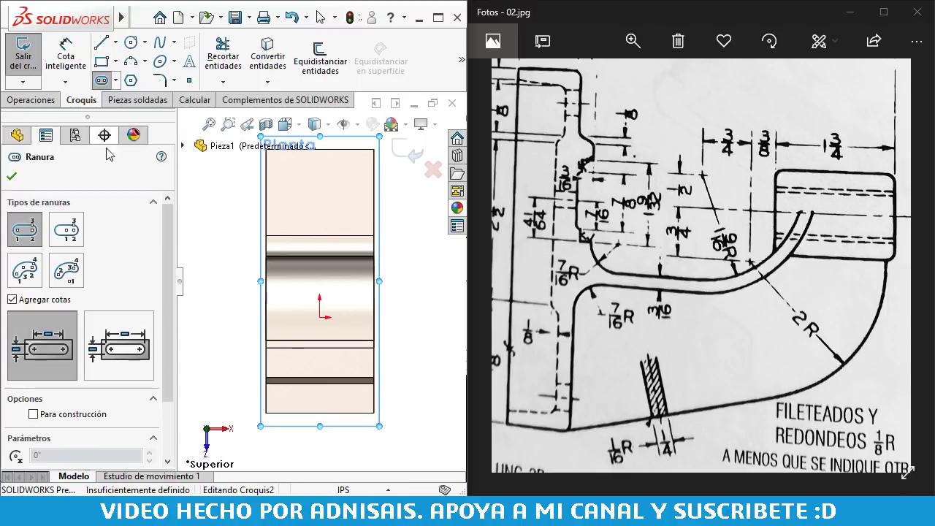
pyautogui.click(71, 235)
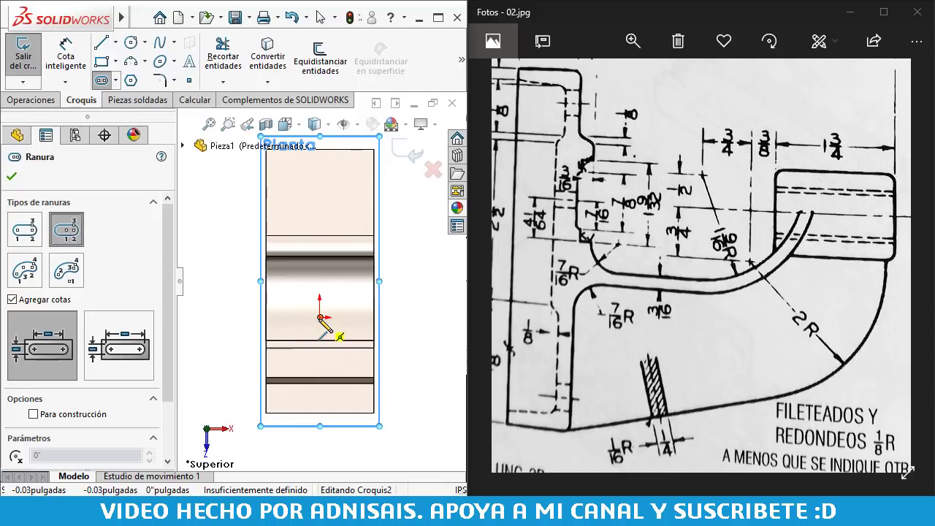
pyautogui.click(319, 316)
pyautogui.click(347, 317)
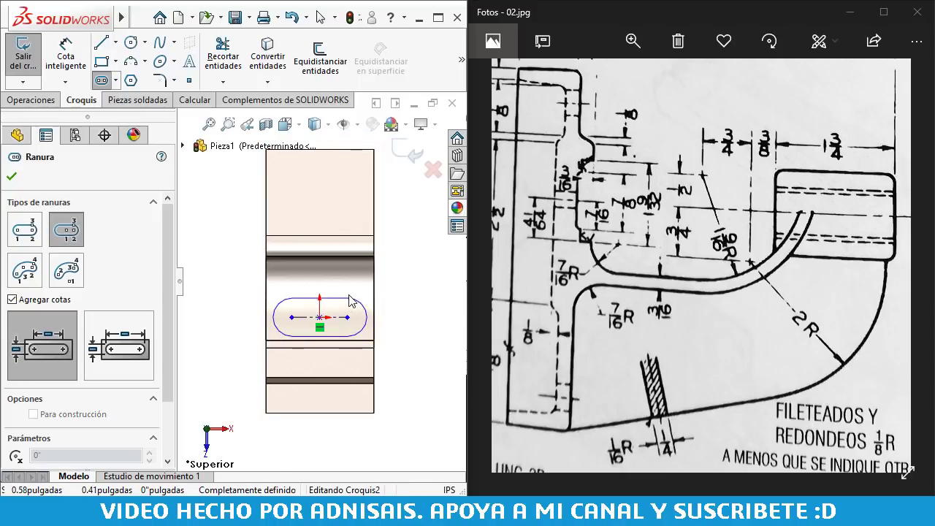
pyautogui.click(356, 316)
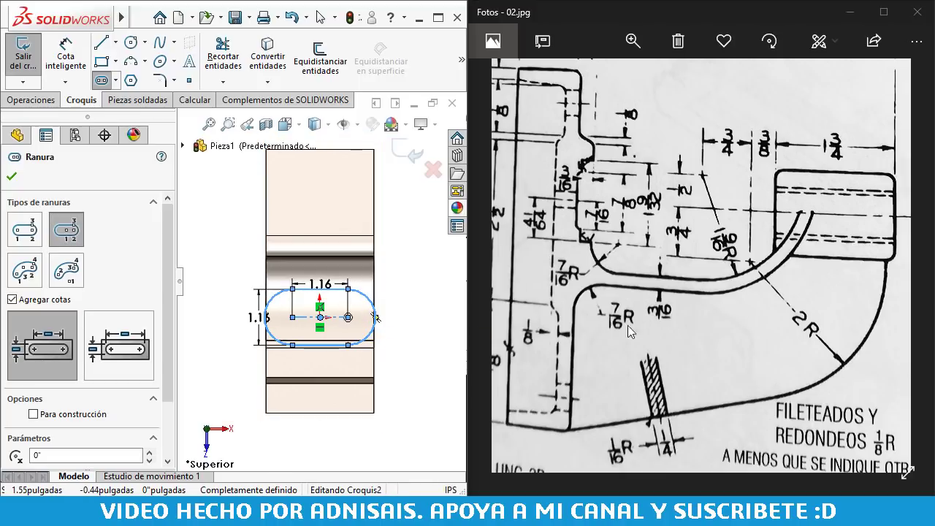
pyautogui.hscroll(-5, 696, 245)
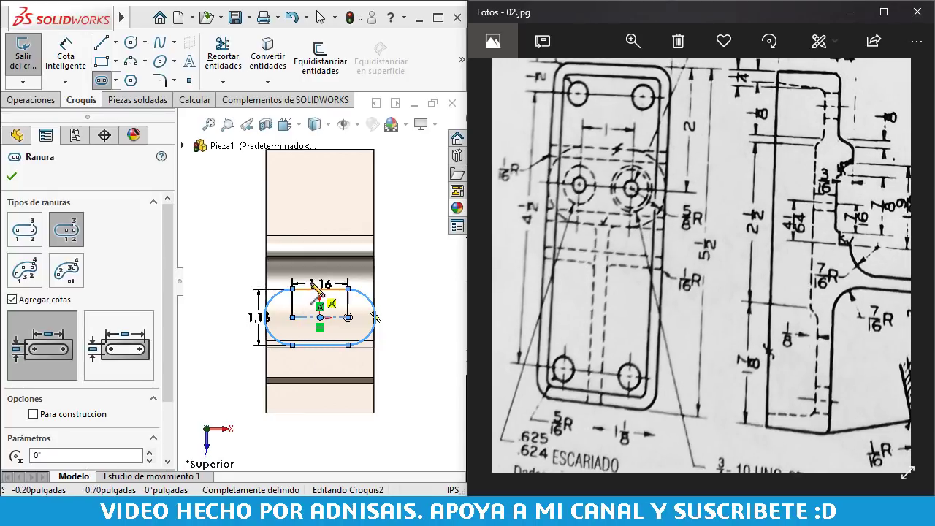
pyautogui.click(382, 310)
# - Set the slot's end radius to 5/8" and its centre distance to 1"
pyautogui.press('Escape')
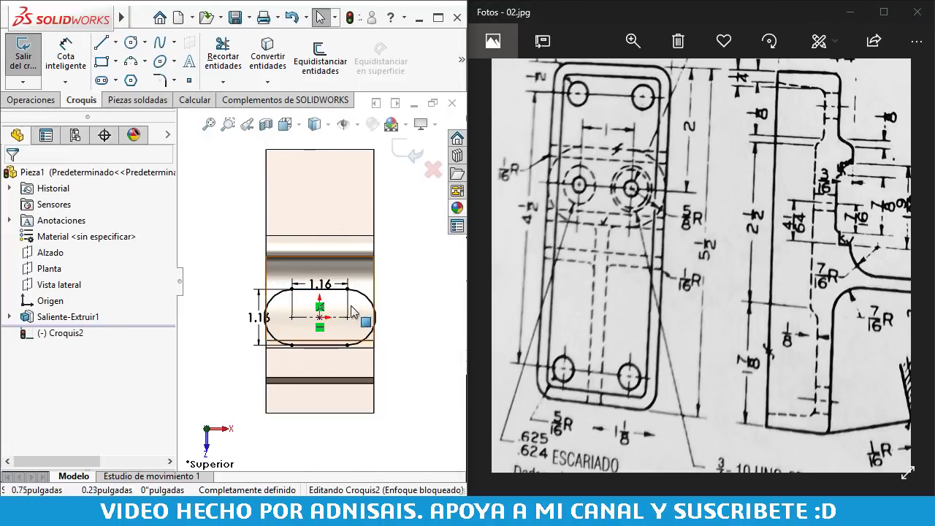
pyautogui.press('Delete')
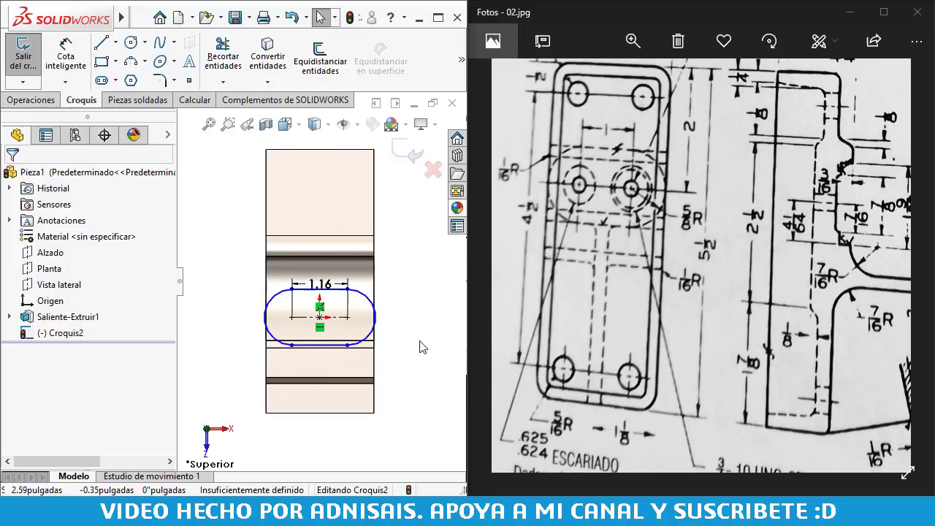
pyautogui.moveTo(405, 387); pyautogui.dragTo(396, 267, button='right')
pyautogui.click(374, 310)
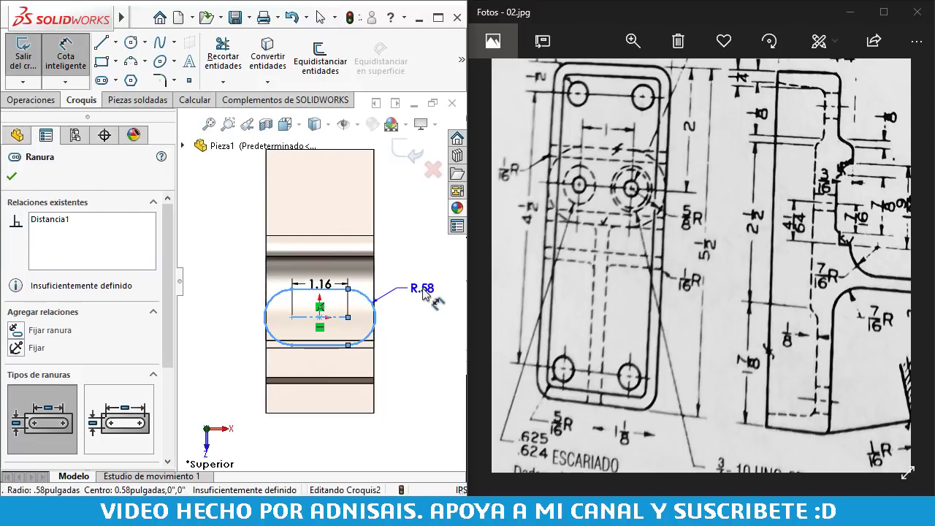
pyautogui.click(408, 300)
pyautogui.write('5/8')
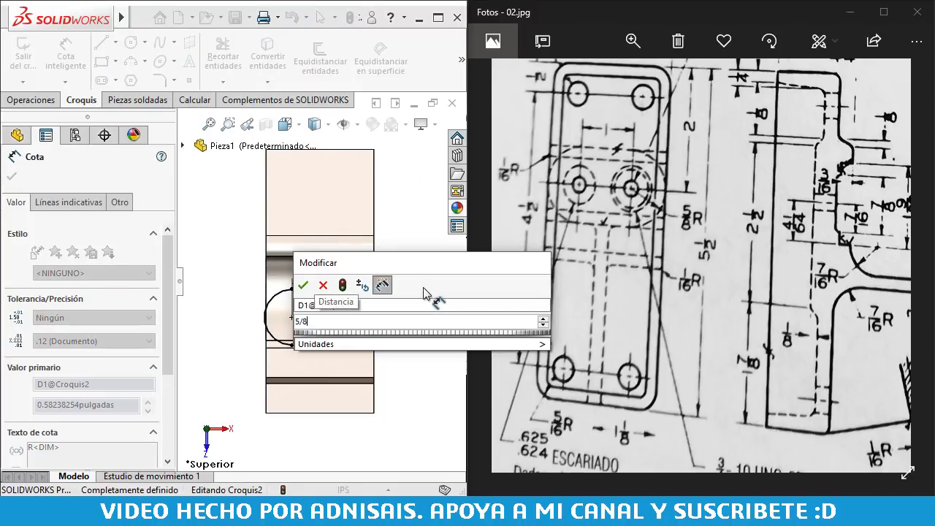
pyautogui.press('Return')
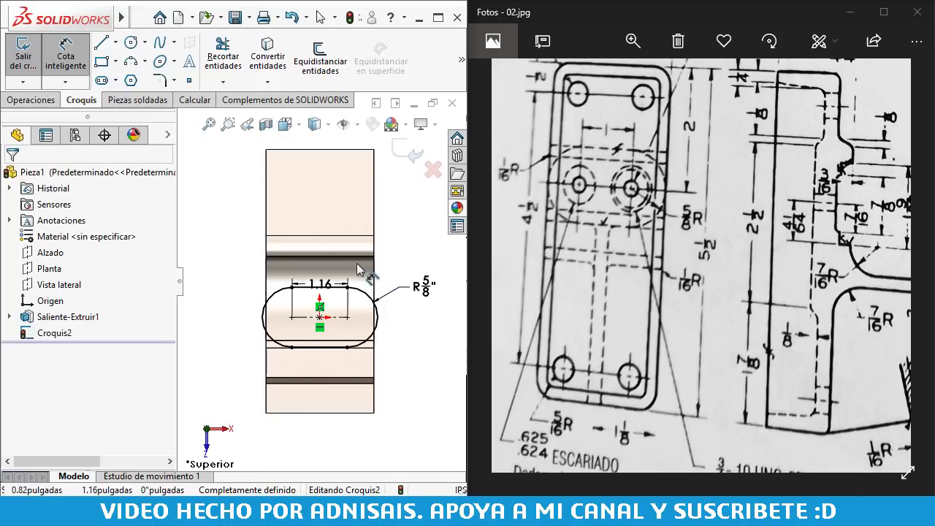
pyautogui.doubleClick(321, 285)
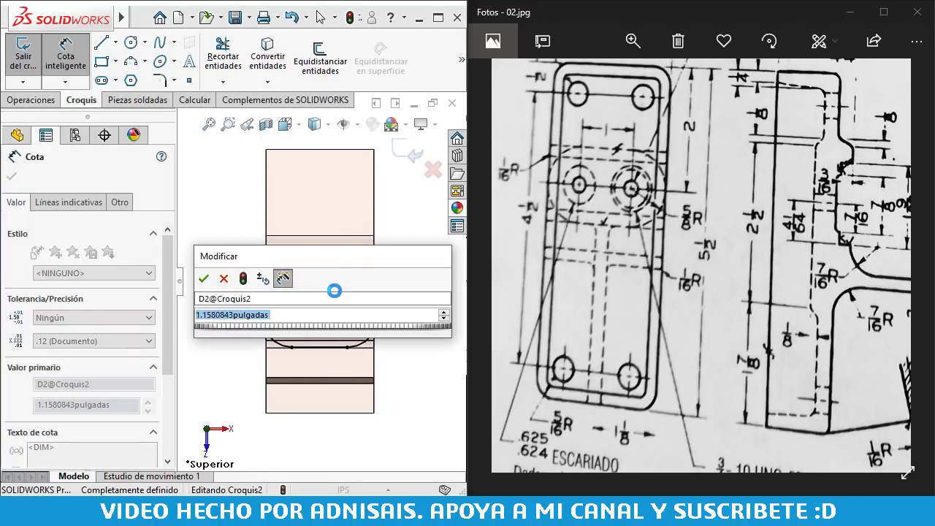
pyautogui.write('1')
pyautogui.press('Return')
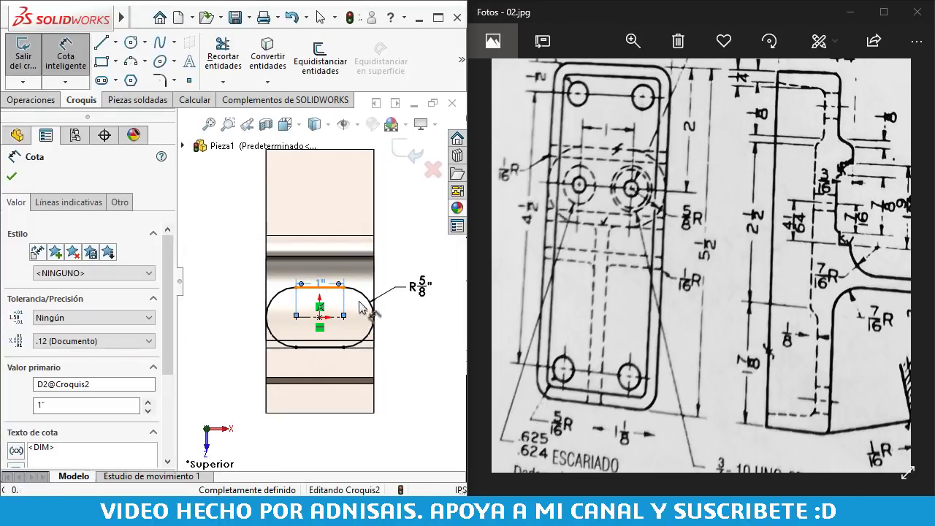
# - Check the reference drawing's dimensions and fillet note, then orbit the part into 3D
pyautogui.scroll(-4, 376, 343)
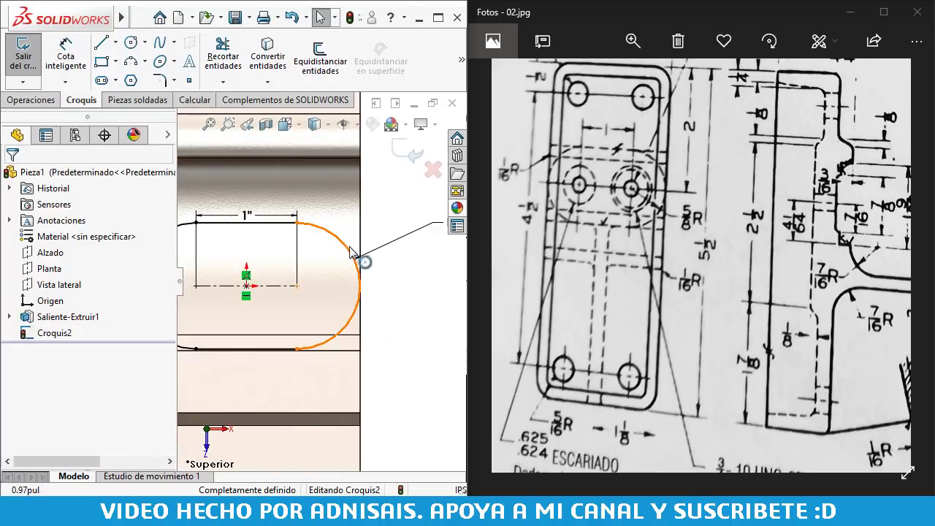
pyautogui.scroll(2, 752, 268)
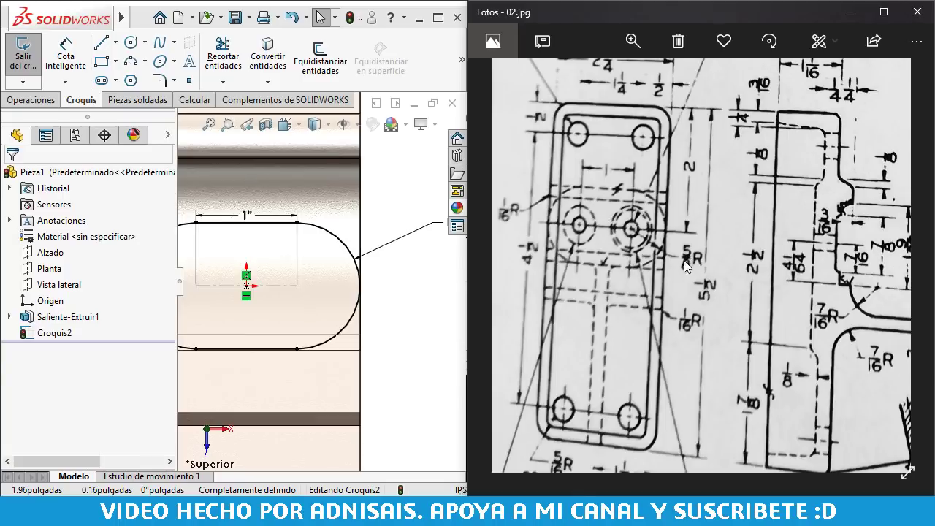
pyautogui.scroll(1, 673, 228)
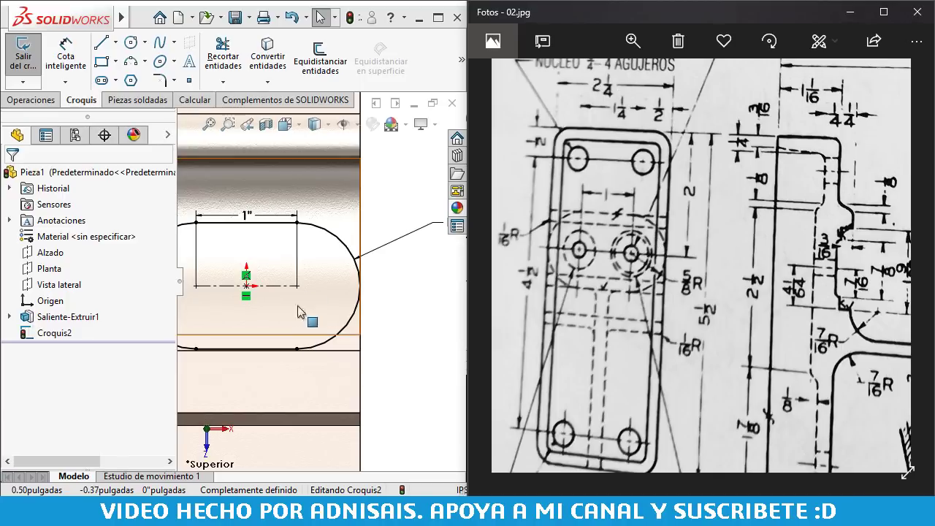
pyautogui.scroll(2, 318, 282)
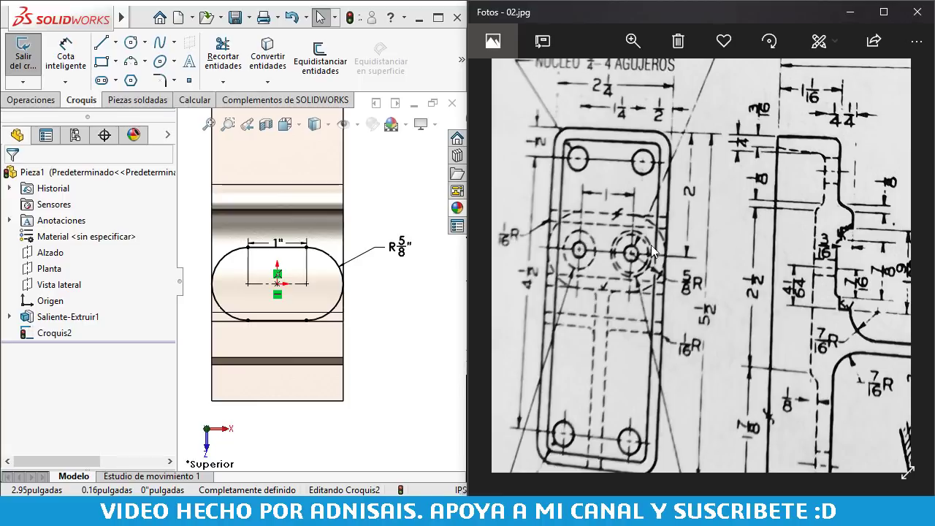
pyautogui.moveTo(618, 253)
pyautogui.mouseDown()
pyautogui.moveTo(658, 196)
pyautogui.moveTo(678, 133)
pyautogui.moveTo(652, 161)
pyautogui.moveTo(640, 210)
pyautogui.moveTo(619, 210)
pyautogui.moveTo(642, 110)
pyautogui.moveTo(585, 205)
pyautogui.moveTo(615, 230)
pyautogui.mouseUp()
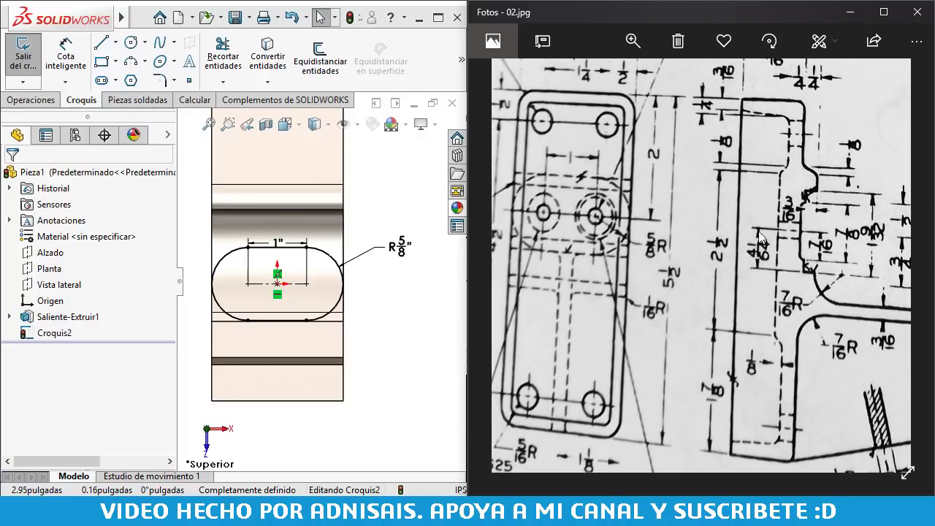
pyautogui.moveTo(843, 245); pyautogui.dragTo(734, 237)
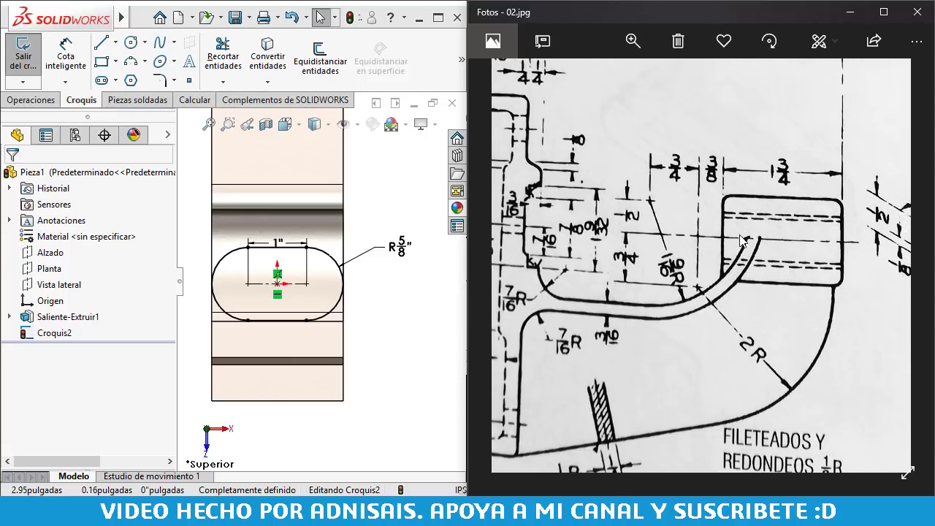
pyautogui.moveTo(347, 212)
pyautogui.mouseDown(button='middle')
pyautogui.moveTo(288, 213)
pyautogui.moveTo(249, 428)
pyautogui.moveTo(219, 350)
pyautogui.mouseUp(button='middle')
# - Begin a boss extrusion of the slot 1 3/4" deep, reversed downward
pyautogui.click(30, 100)
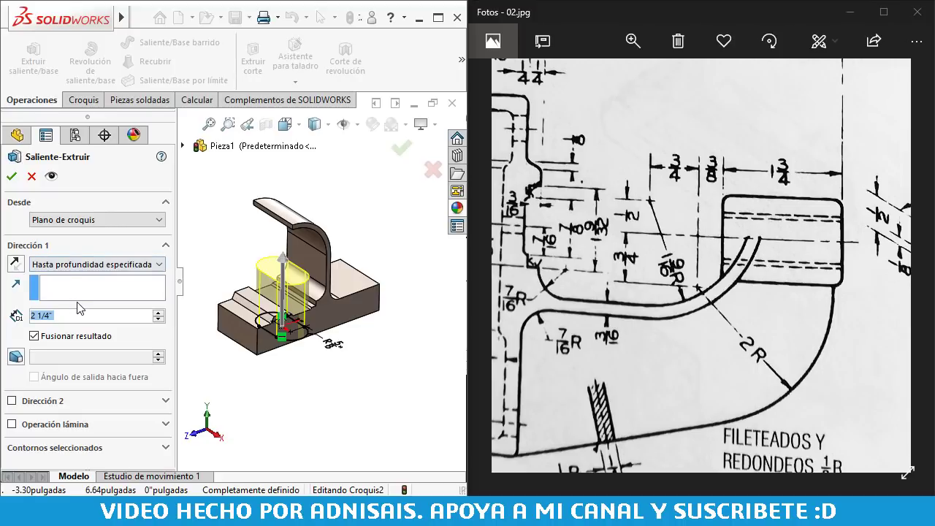
pyautogui.write('1 3')
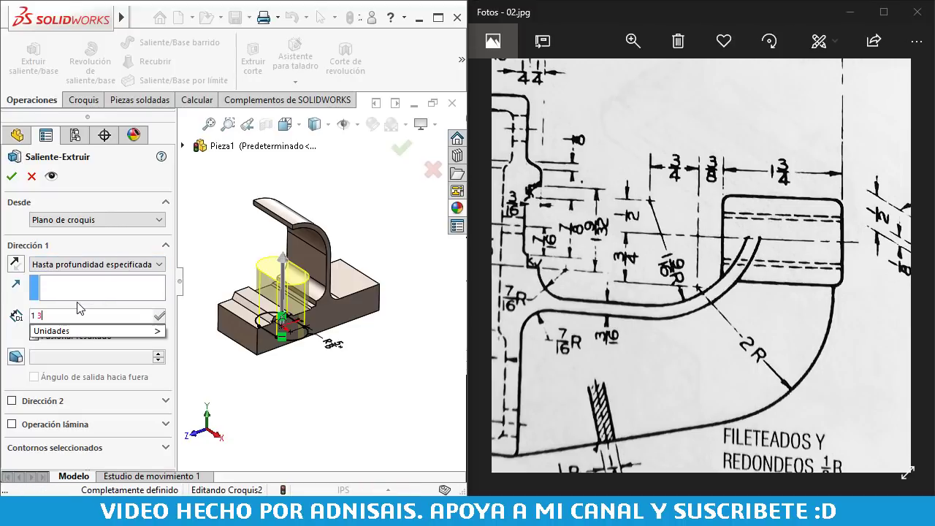
pyautogui.write('/4')
pyautogui.press('Return')
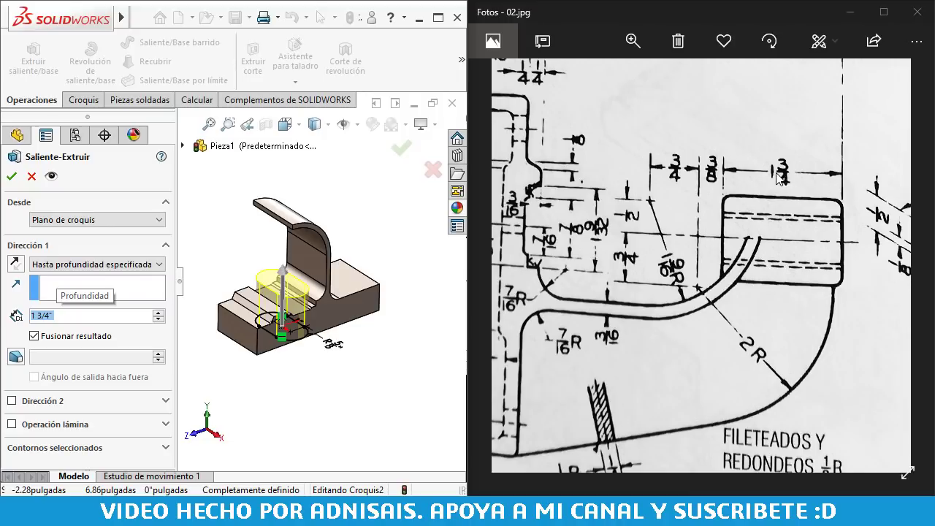
pyautogui.moveTo(780, 179); pyautogui.dragTo(831, 270)
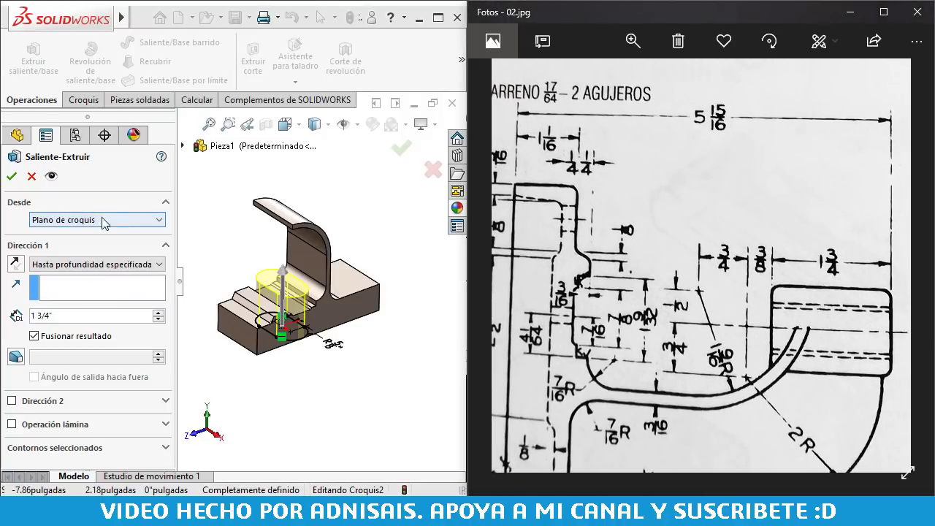
pyautogui.click(14, 264)
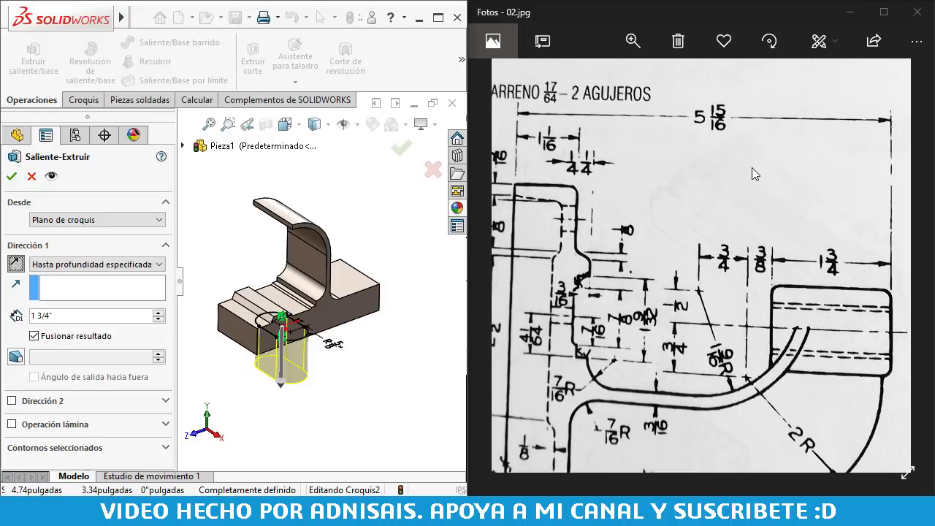
# - Start the slot boss at a 5 15/16" offset from the sketch plane and accept it
pyautogui.click(88, 225)
pyautogui.click(73, 261)
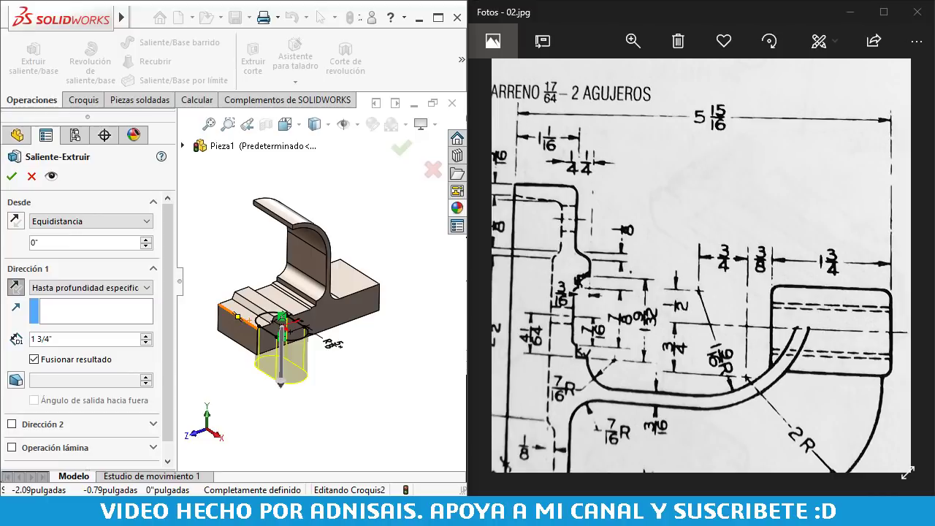
pyautogui.write('5 1')
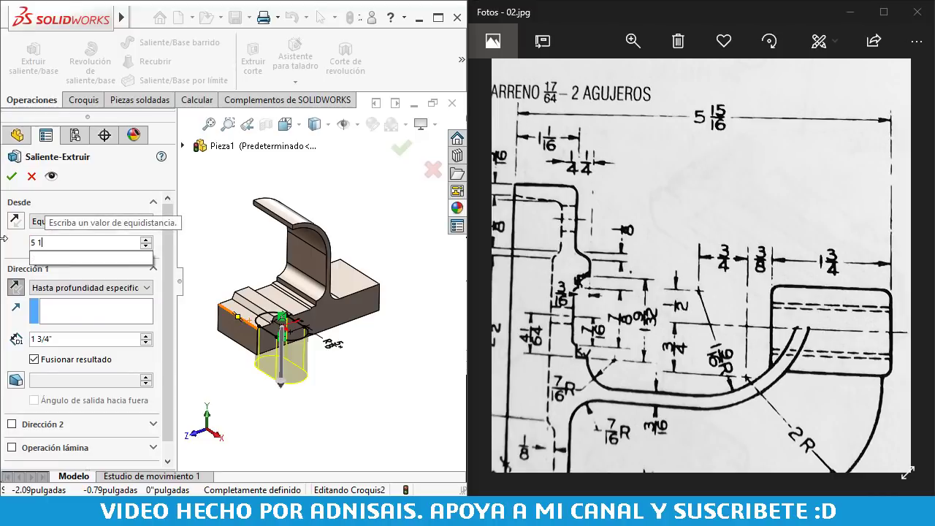
pyautogui.write('5/1')
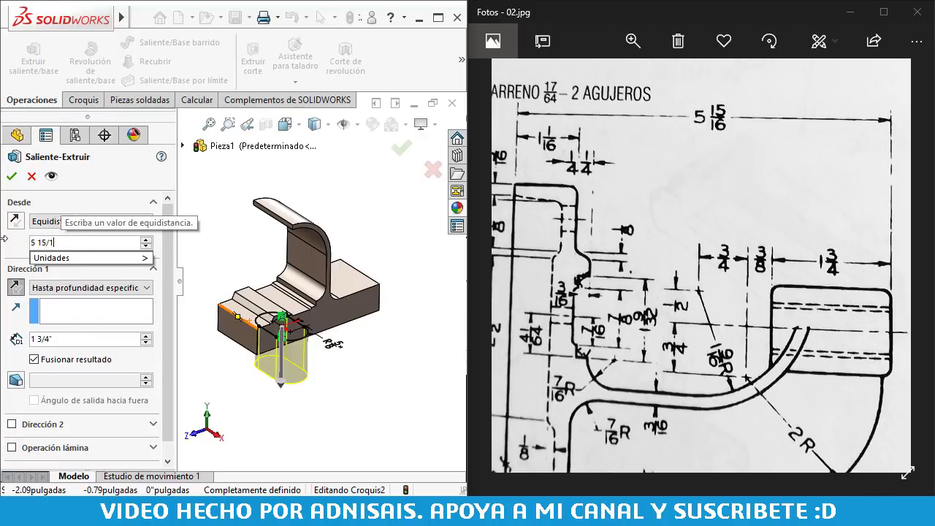
pyautogui.write('6')
pyautogui.press('Return')
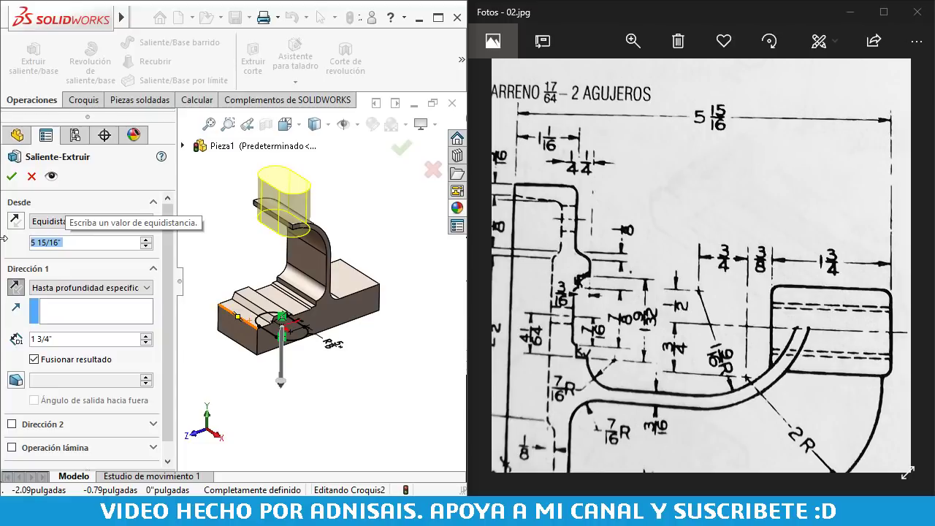
pyautogui.moveTo(259, 259)
pyautogui.mouseDown(button='middle')
pyautogui.moveTo(227, 212)
pyautogui.moveTo(249, 306)
pyautogui.mouseUp(button='middle')
pyautogui.moveTo(764, 294); pyautogui.dragTo(754, 290)
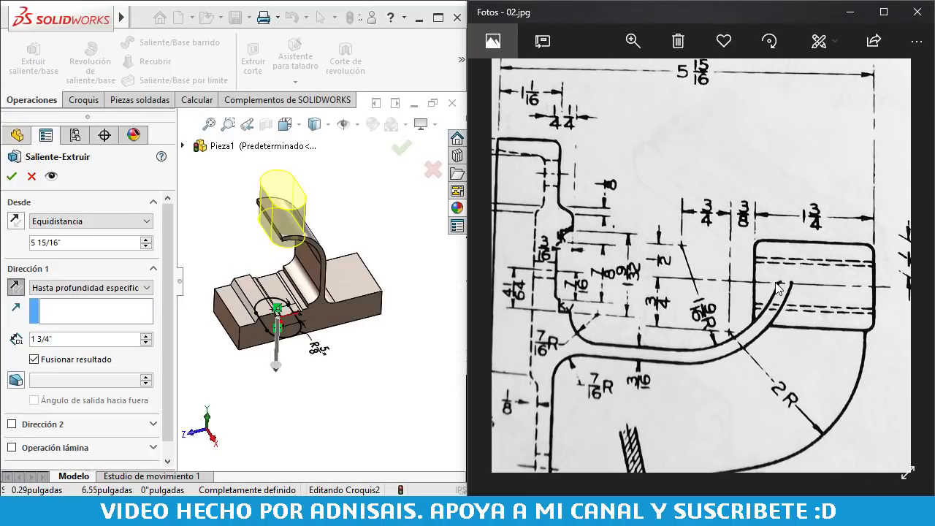
pyautogui.moveTo(787, 293); pyautogui.dragTo(772, 259)
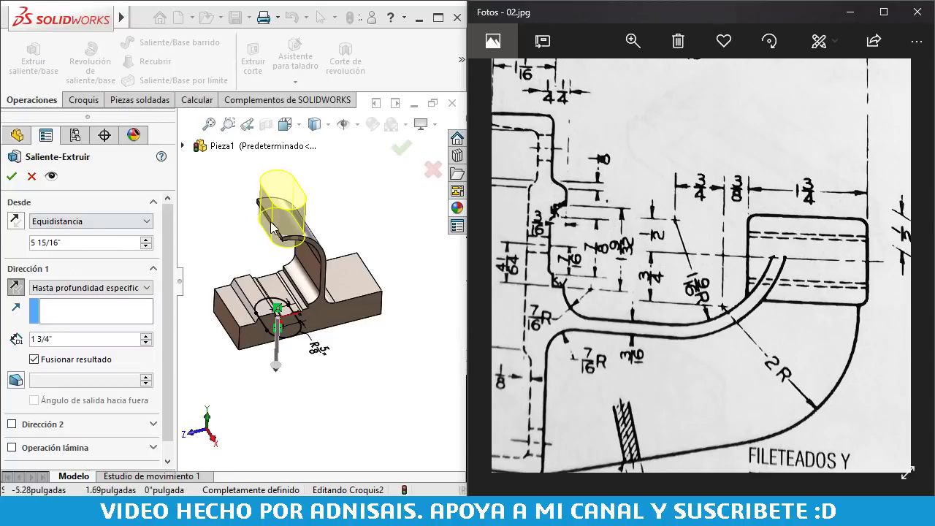
pyautogui.click(10, 177)
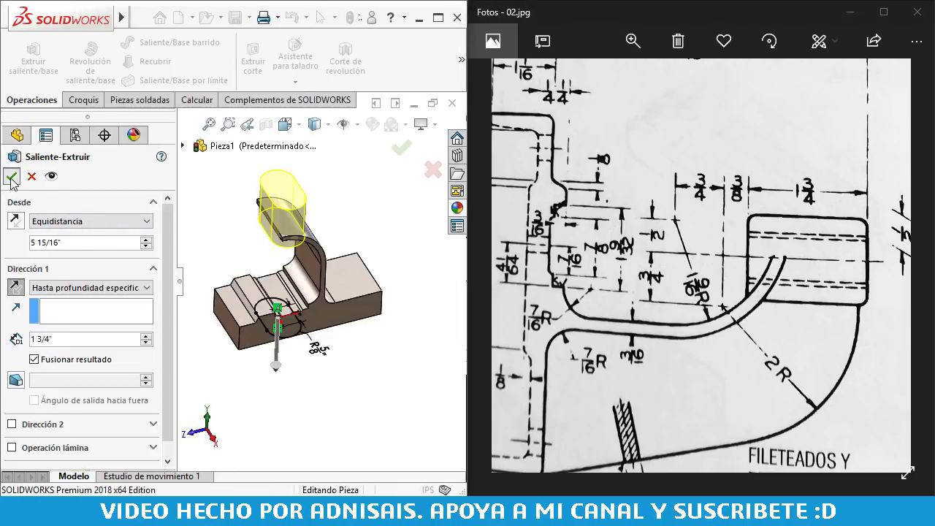
# - Reopen Croquis1 under the first extrusion for editing, viewed from the right
pyautogui.click(8, 316)
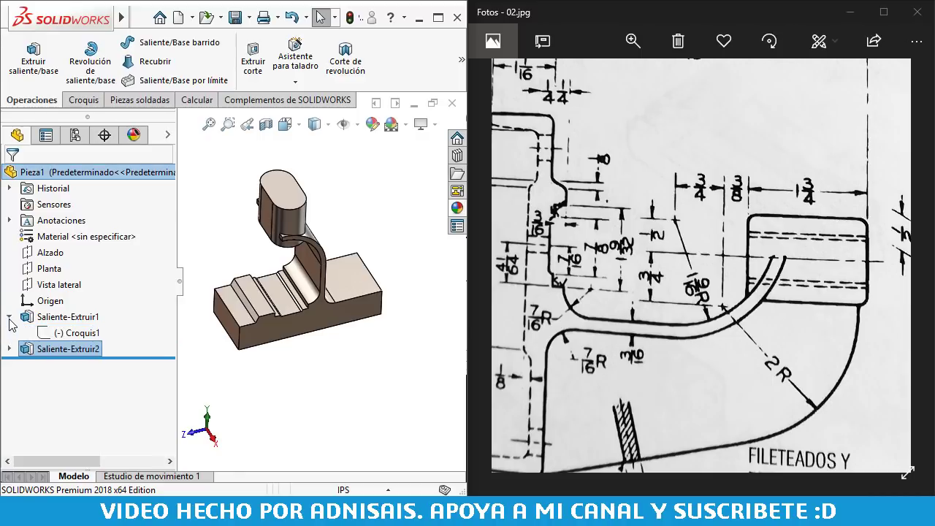
pyautogui.click(47, 333)
pyautogui.click(57, 290)
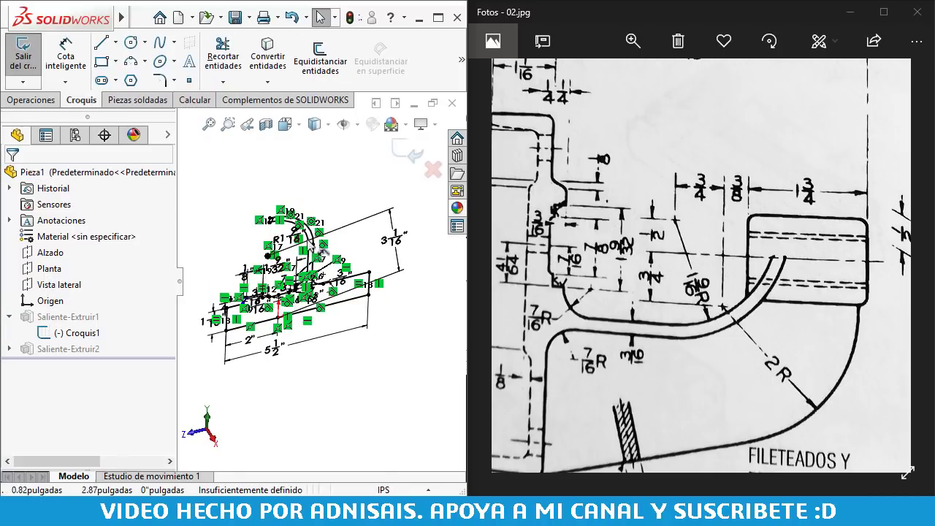
pyautogui.hotkey('ctrl', '4')
# - Delete the relations at the arc end, make the short end line vertical and move it right
pyautogui.scroll(-2, 315, 192)
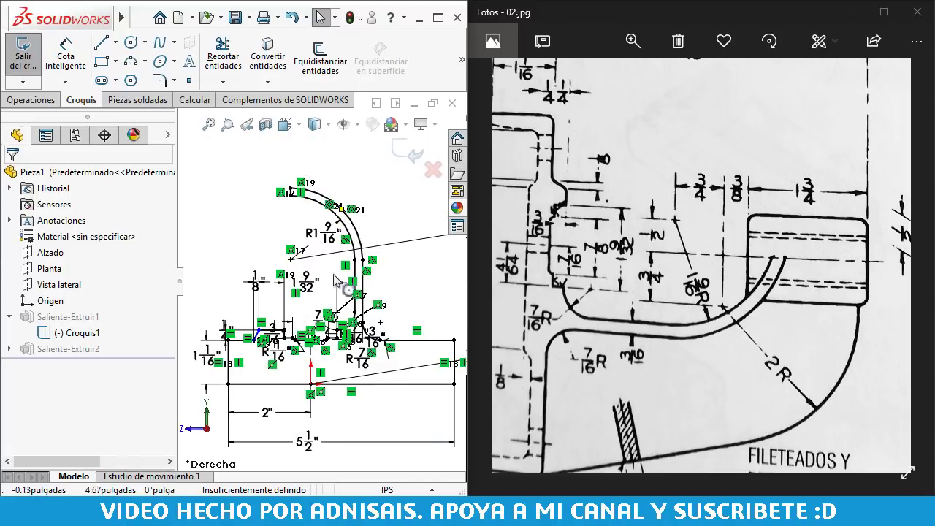
pyautogui.scroll(-1, 303, 281)
pyautogui.scroll(-1, 299, 217)
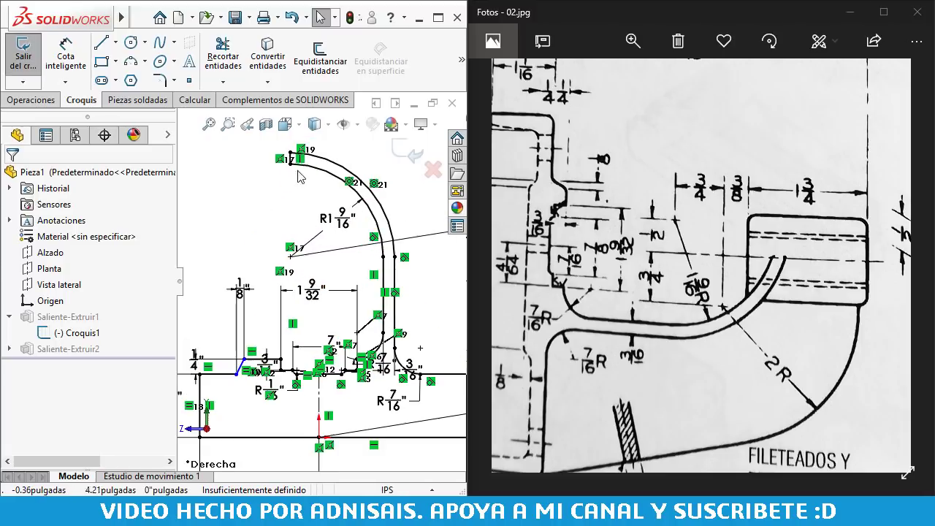
pyautogui.scroll(-1, 300, 215)
pyautogui.scroll(-2, 299, 213)
pyautogui.scroll(-2, 300, 210)
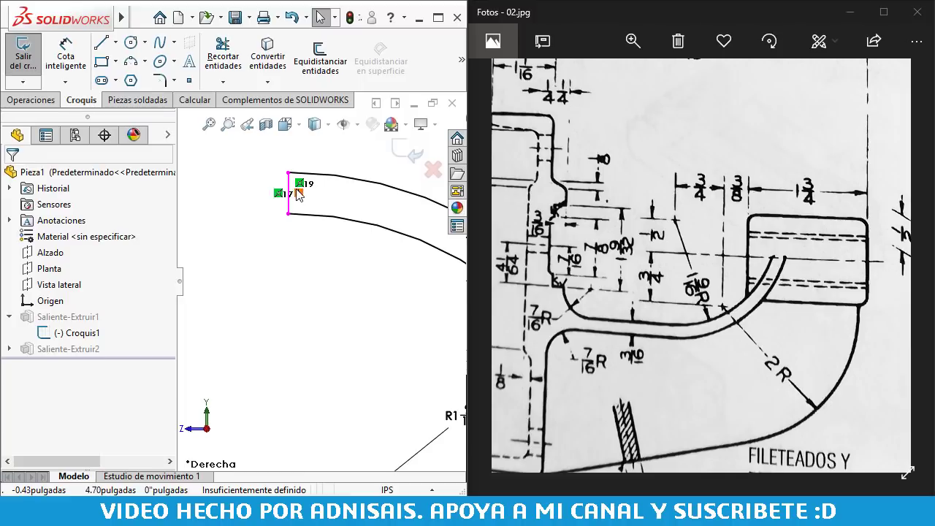
pyautogui.scroll(2, 298, 196)
pyautogui.scroll(1, 296, 219)
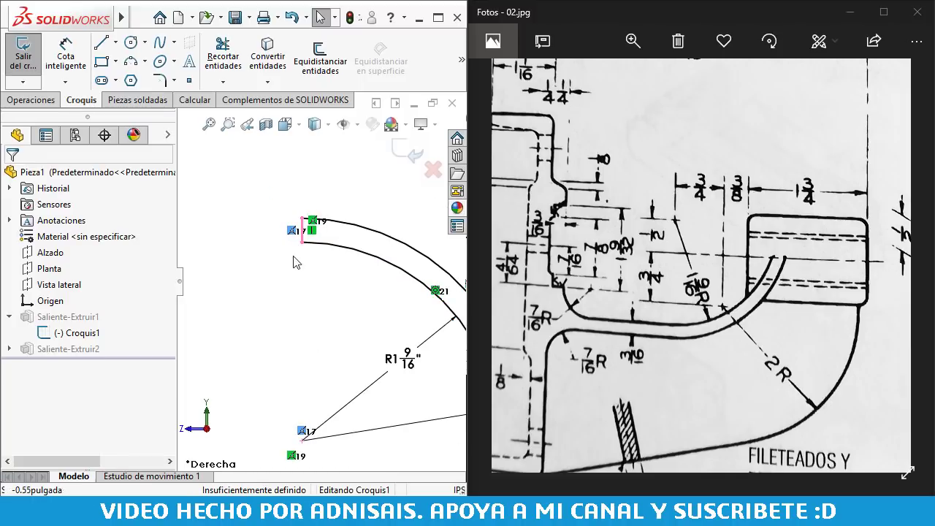
pyautogui.press('Delete')
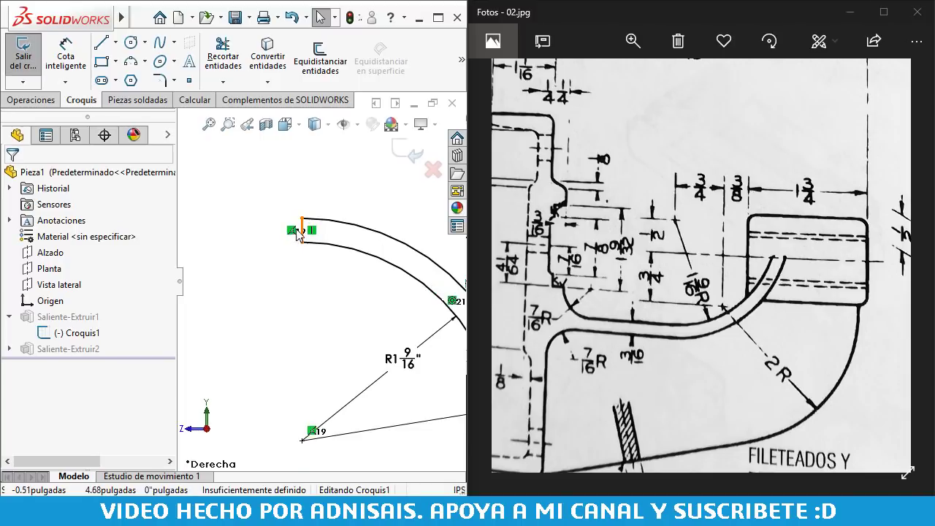
pyautogui.click(292, 230)
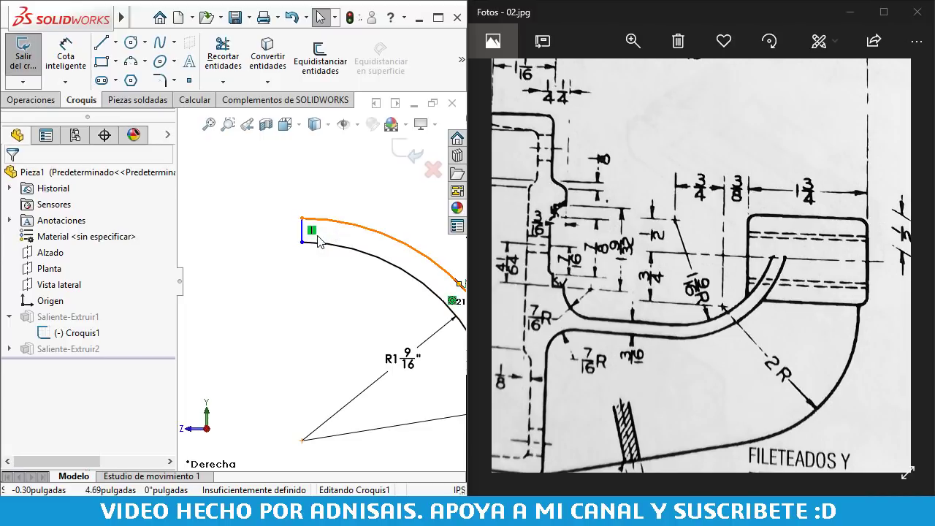
pyautogui.click(299, 240)
pyautogui.moveTo(306, 241)
pyautogui.mouseDown()
pyautogui.moveTo(387, 260)
pyautogui.moveTo(392, 235)
pyautogui.moveTo(400, 241)
pyautogui.mouseUp()
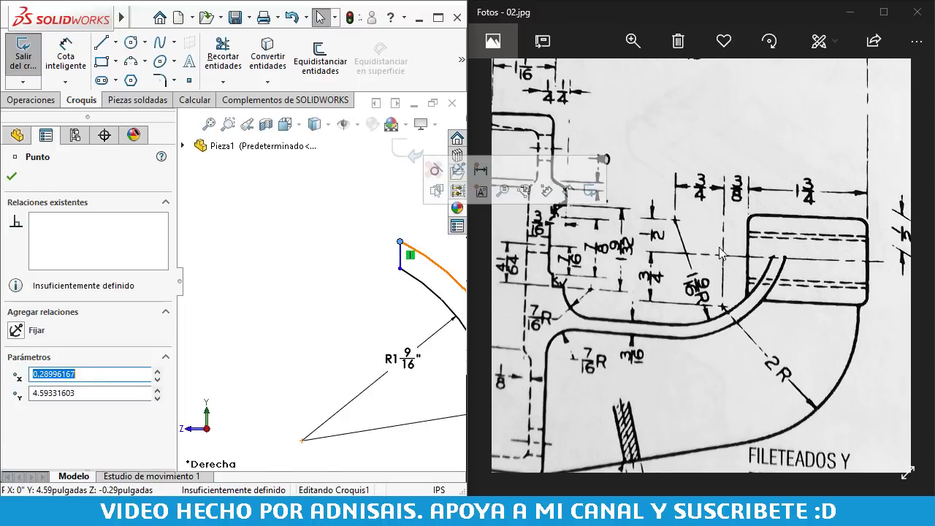
# - Make the profile's bottom line coincident with the origin
pyautogui.press('Escape')
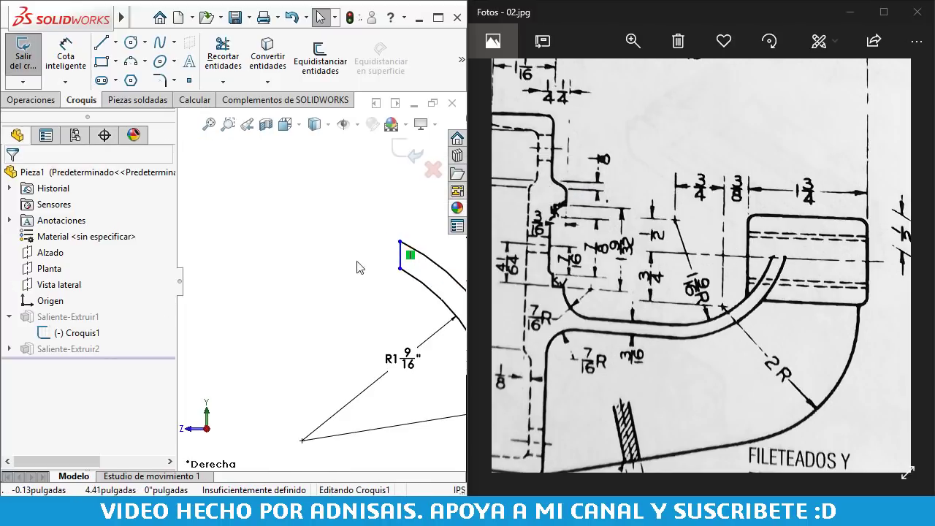
pyautogui.click(401, 268)
pyautogui.scroll(-3, 318, 281)
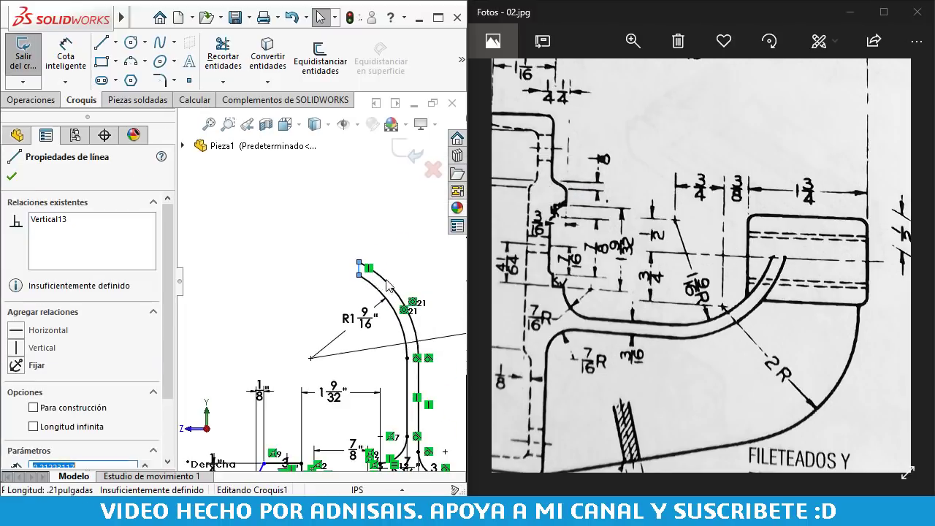
pyautogui.click(183, 146)
pyautogui.scroll(-2, 299, 362)
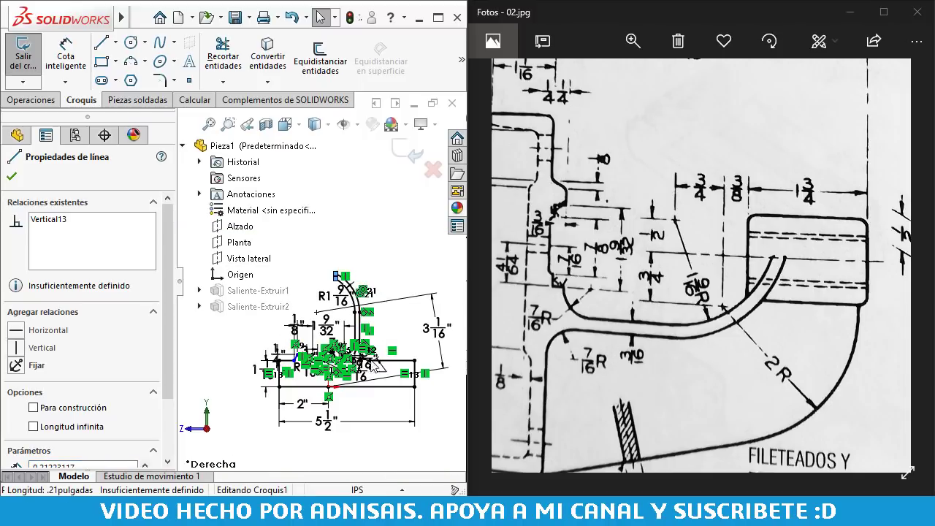
pyautogui.scroll(-2, 300, 362)
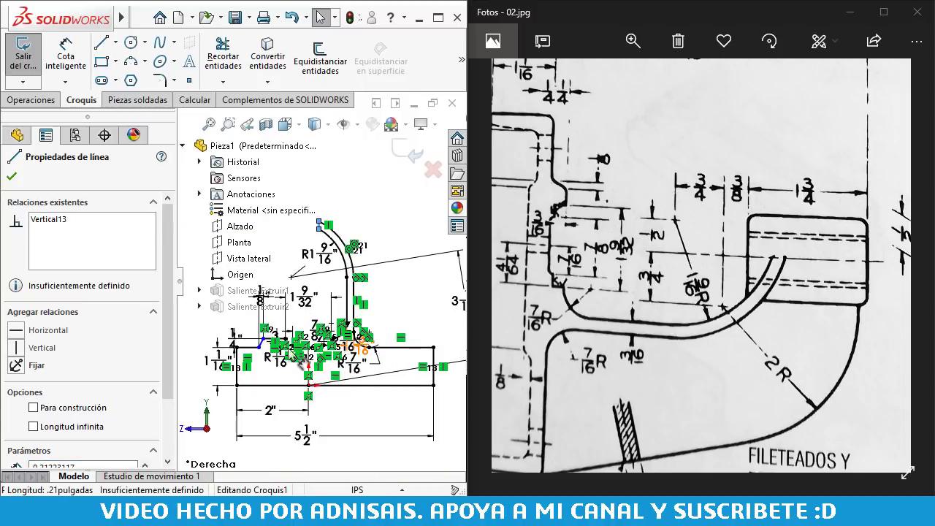
pyautogui.keyDown('ctrl'); pyautogui.click(232, 274); pyautogui.keyUp('ctrl')
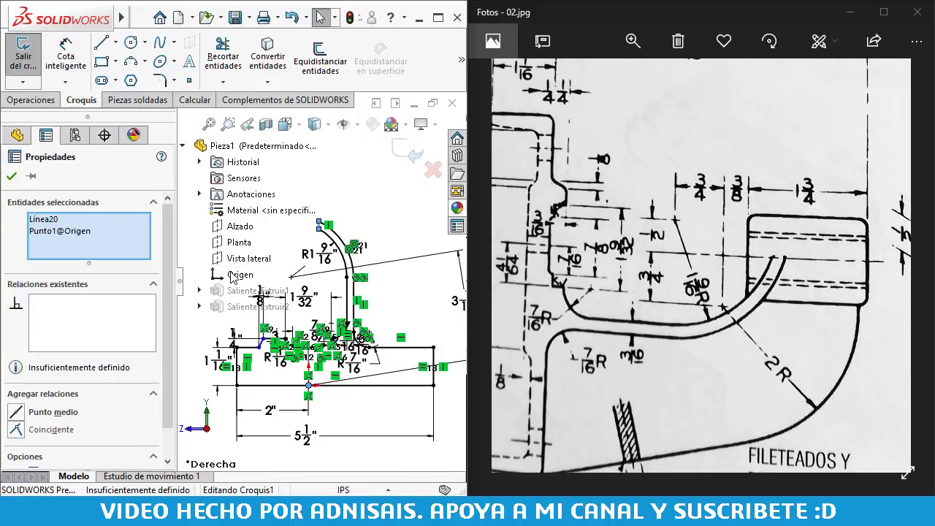
pyautogui.click(16, 430)
pyautogui.press('Escape')
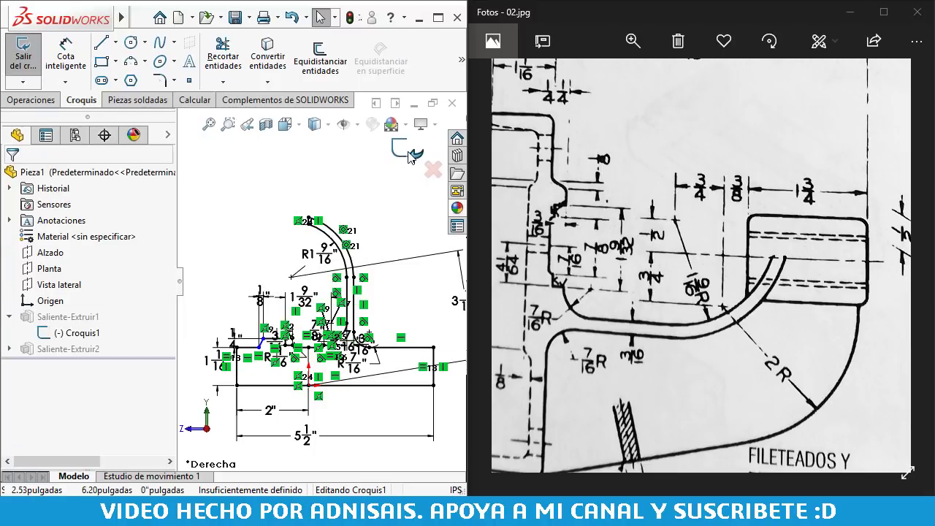
# - Exit Croquis1 and view the rebuilt bracket fitted in isometric
pyautogui.click(407, 158)
pyautogui.scroll(-5, 295, 201)
pyautogui.moveTo(295, 200); pyautogui.dragTo(325, 241, button='middle')
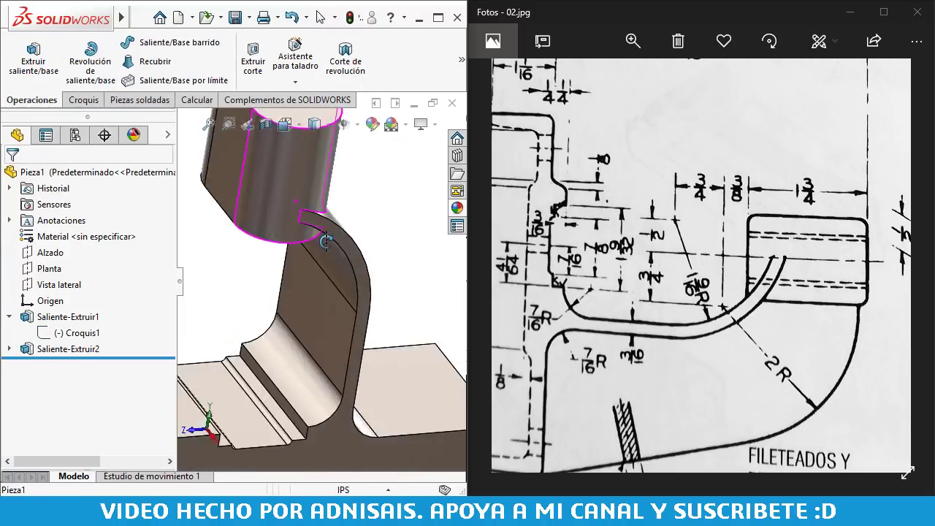
pyautogui.scroll(-2, 321, 234)
pyautogui.moveTo(285, 219)
pyautogui.mouseDown(button='middle')
pyautogui.moveTo(253, 255)
pyautogui.moveTo(302, 229)
pyautogui.moveTo(300, 212)
pyautogui.moveTo(317, 185)
pyautogui.mouseUp(button='middle')
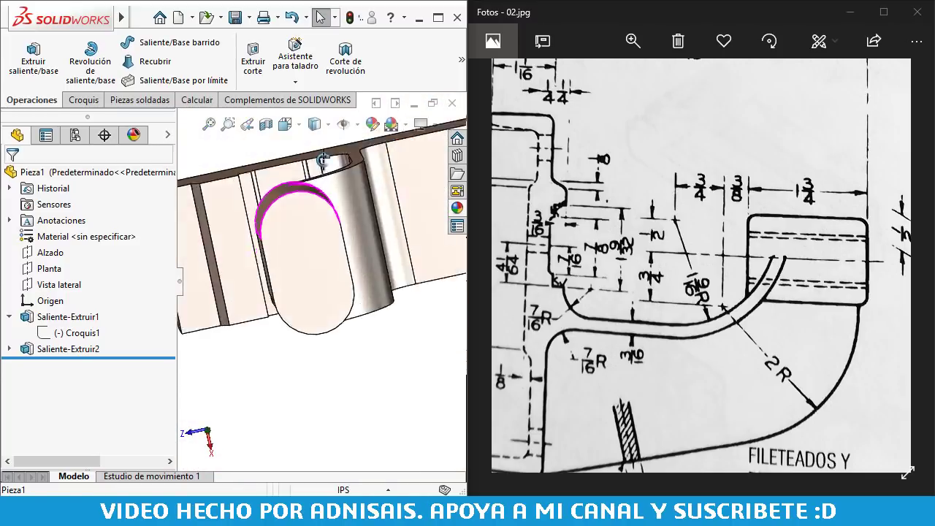
pyautogui.press('f')
pyautogui.hotkey('ctrl', '7')
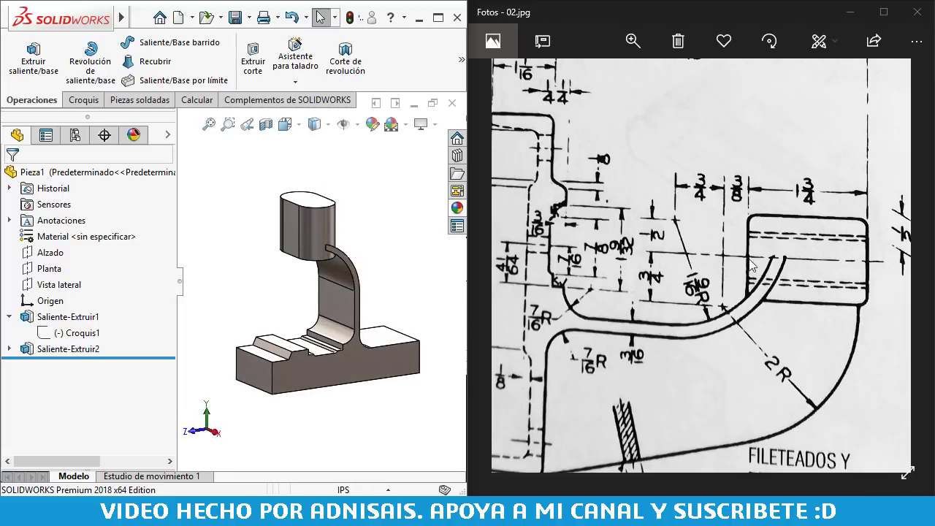
# - Compare against the reference drawing's fillet notes and orbit the part to a new angle
pyautogui.moveTo(637, 255)
pyautogui.mouseDown()
pyautogui.moveTo(766, 215)
pyautogui.moveTo(541, 189)
pyautogui.mouseUp()
pyautogui.scroll(2, 775, 231)
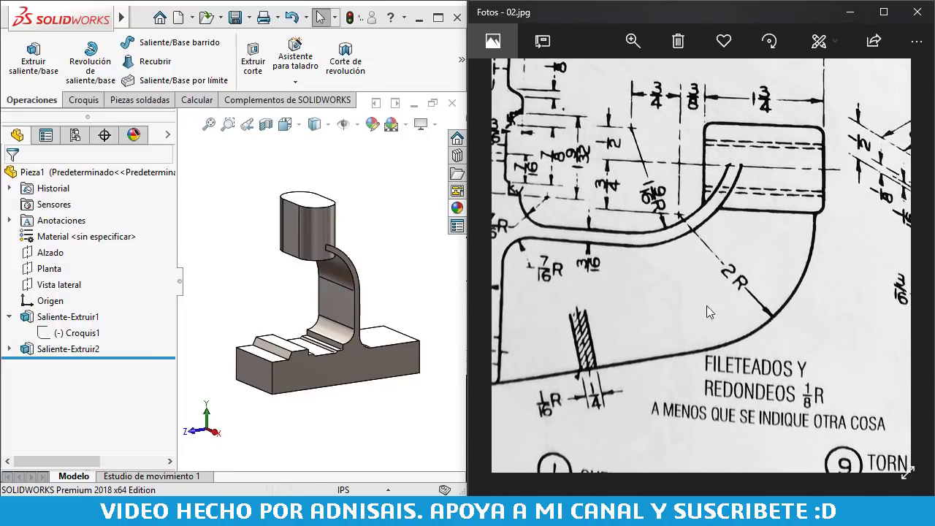
pyautogui.scroll(-2, 771, 229)
pyautogui.moveTo(723, 268); pyautogui.dragTo(749, 218)
pyautogui.click(307, 226)
pyautogui.moveTo(307, 226)
pyautogui.mouseDown(button='middle')
pyautogui.moveTo(373, 248)
pyautogui.moveTo(358, 244)
pyautogui.moveTo(358, 255)
pyautogui.mouseUp(button='middle')
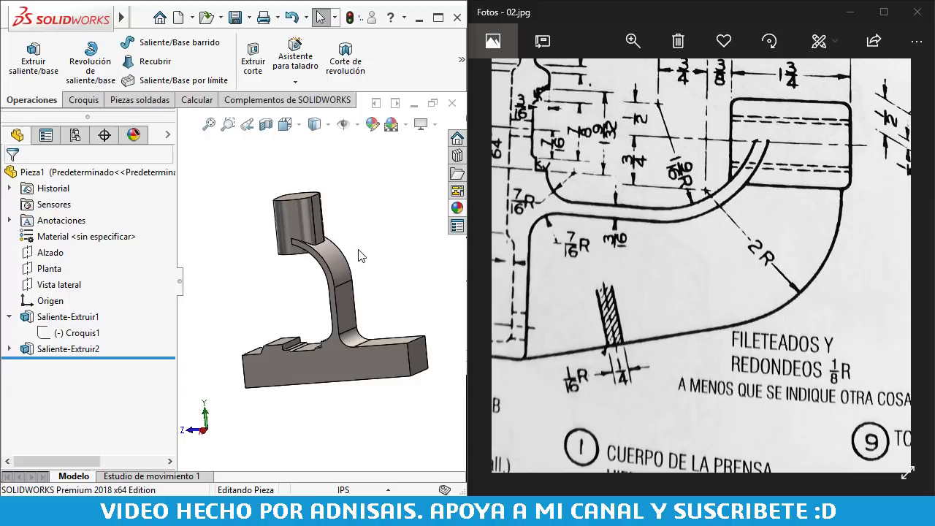
# - On Vista lateral, sketch a slanted line from the base's top-right corner into a tangent arc
pyautogui.click(48, 284)
pyautogui.click(62, 253)
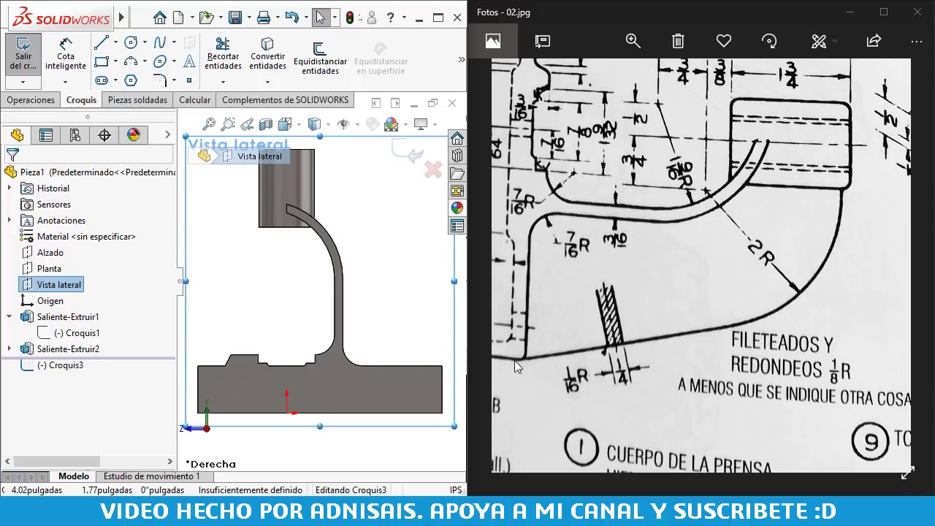
pyautogui.click(101, 42)
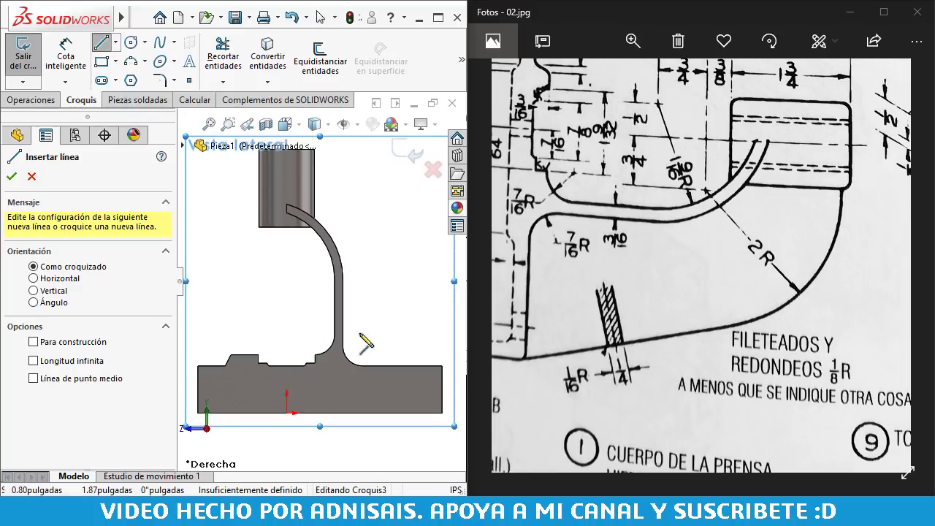
pyautogui.click(441, 365)
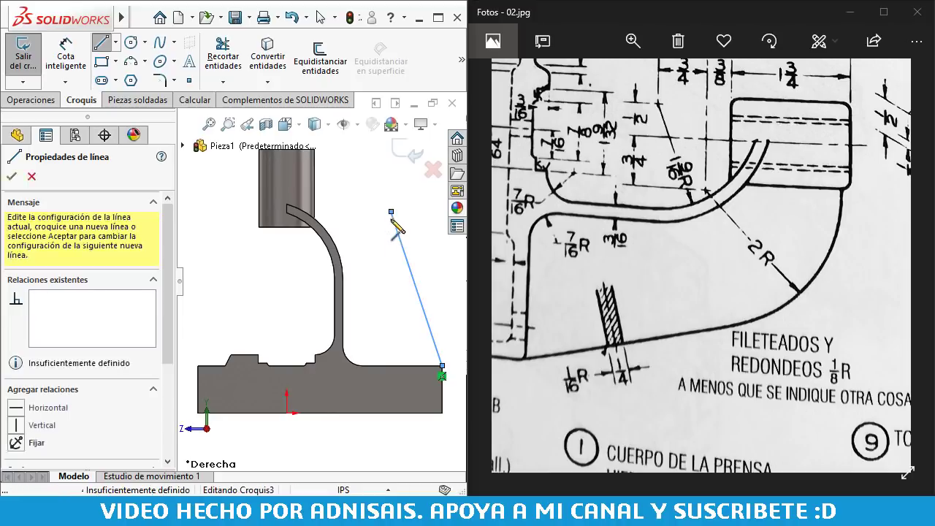
pyautogui.click(391, 211)
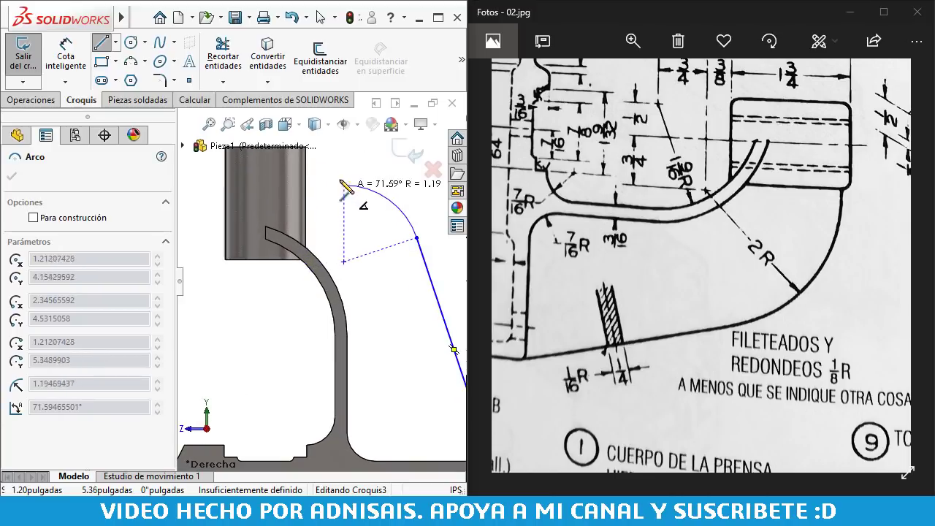
pyautogui.scroll(-2, 315, 164)
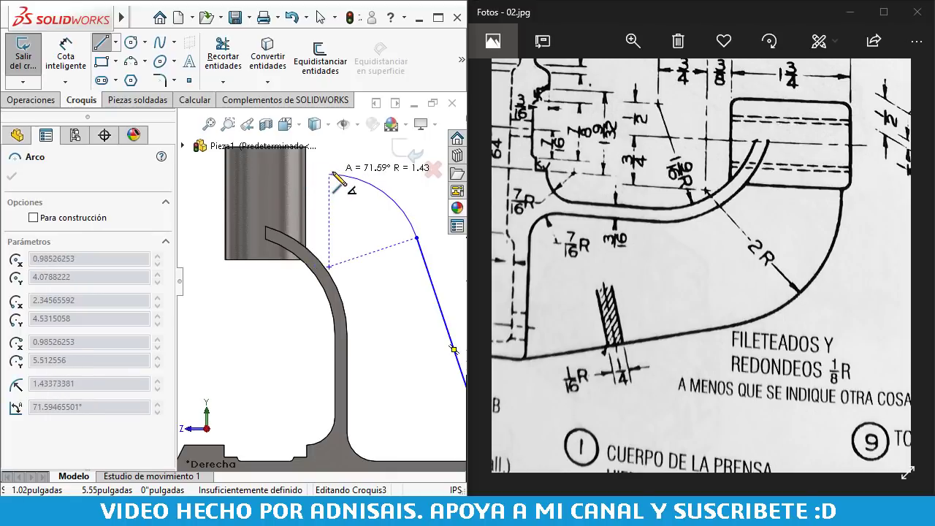
pyautogui.click(332, 176)
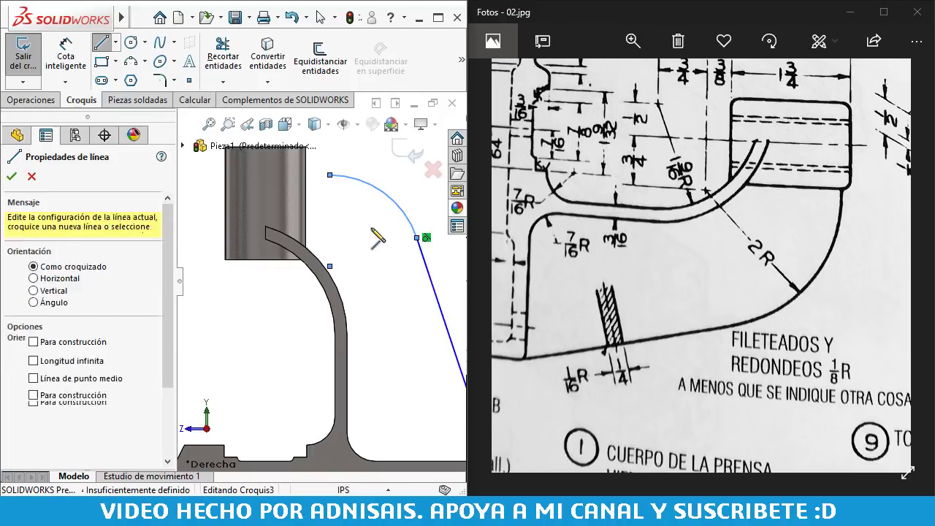
pyautogui.press('Escape')
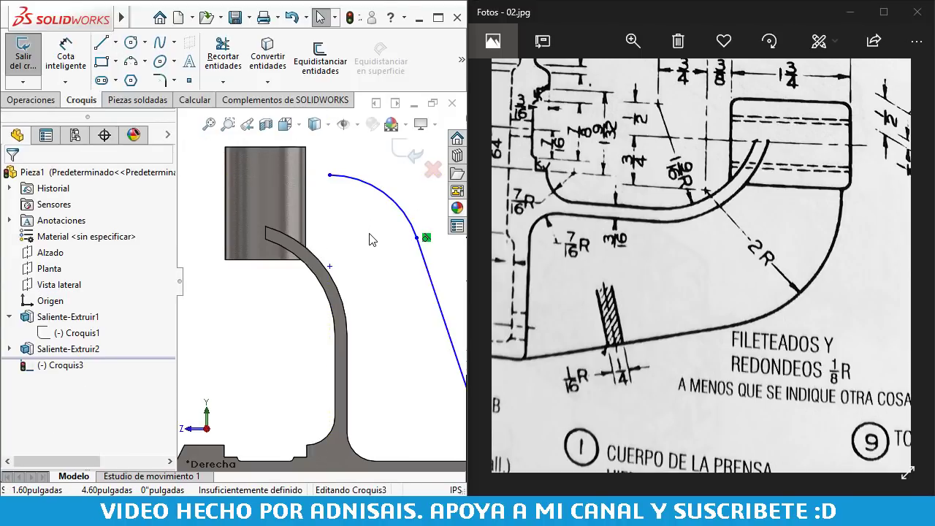
pyautogui.hotkey('ctrl', 'b')
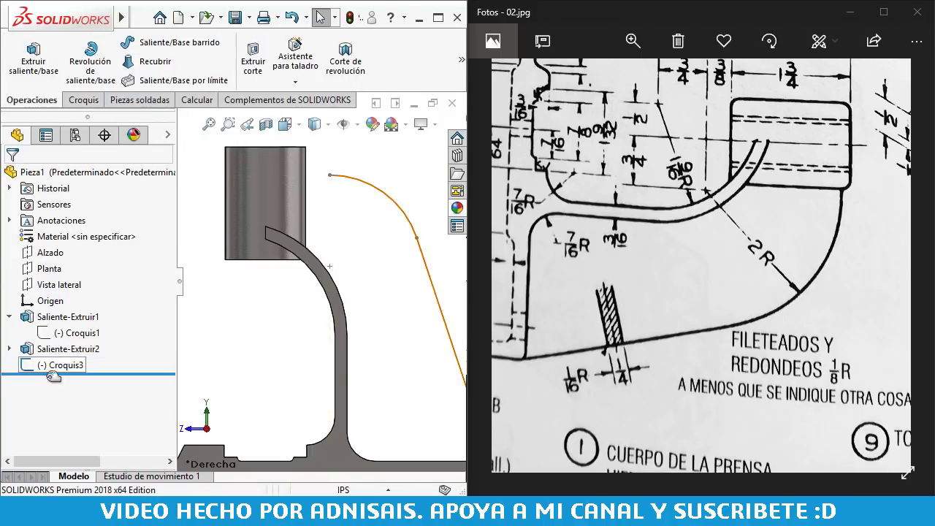
# - Reopen Croquis3, snap the arc end onto the boss edge and align it vertically with the hook point
pyautogui.click(40, 365)
pyautogui.click(53, 314)
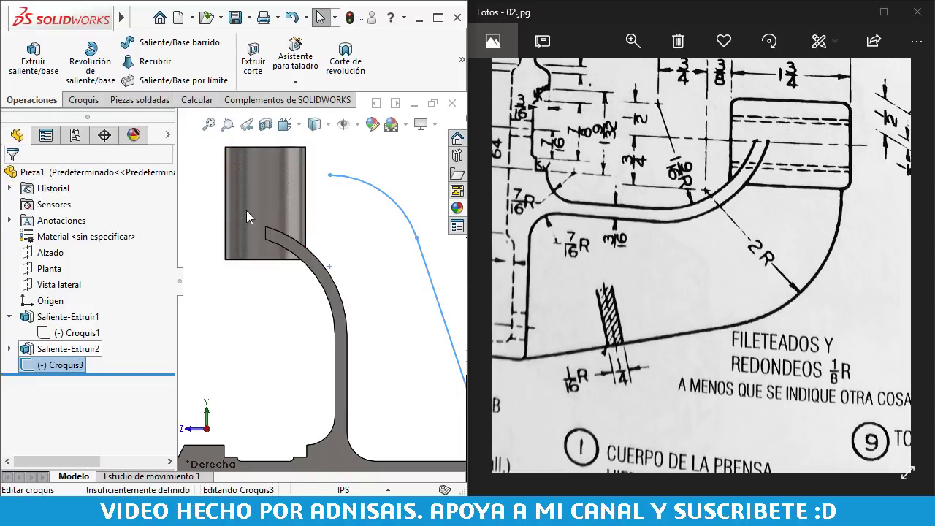
pyautogui.moveTo(329, 176); pyautogui.dragTo(306, 173)
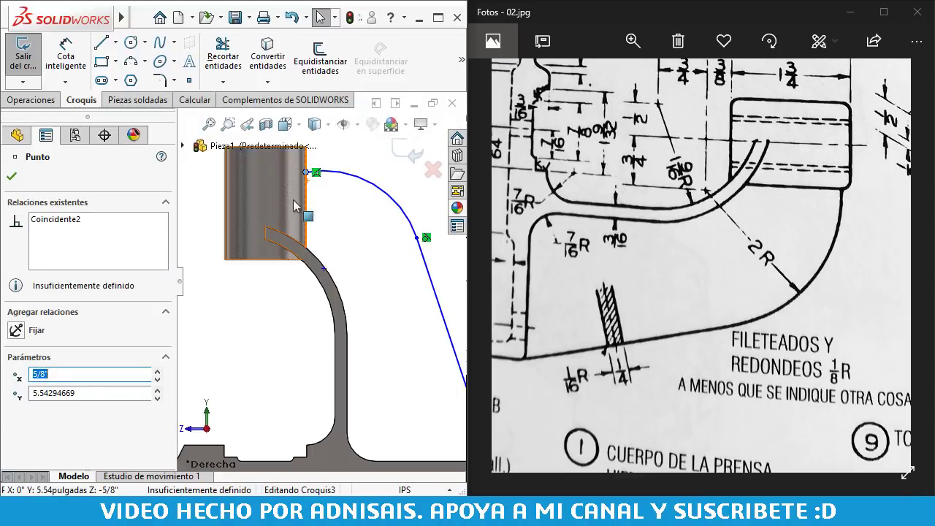
pyautogui.click(323, 268)
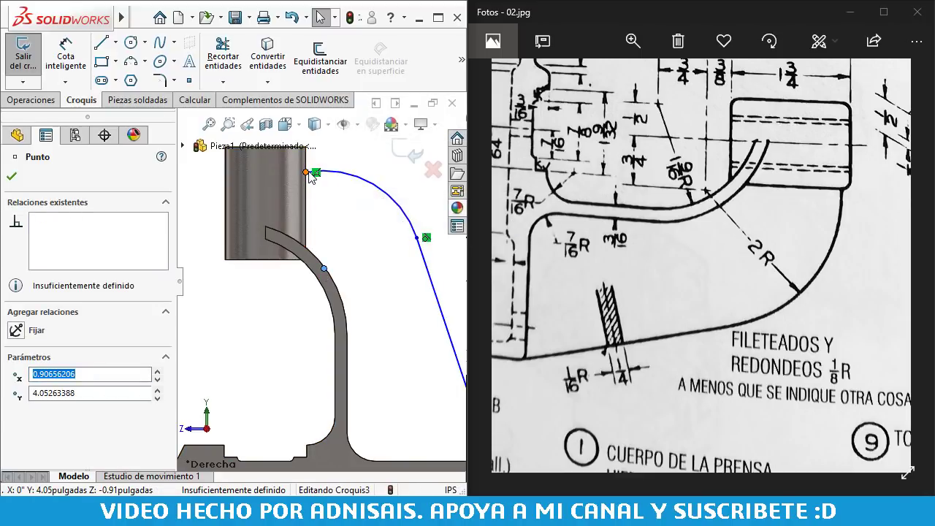
pyautogui.keyDown('ctrl'); pyautogui.click(306, 172); pyautogui.keyUp('ctrl')
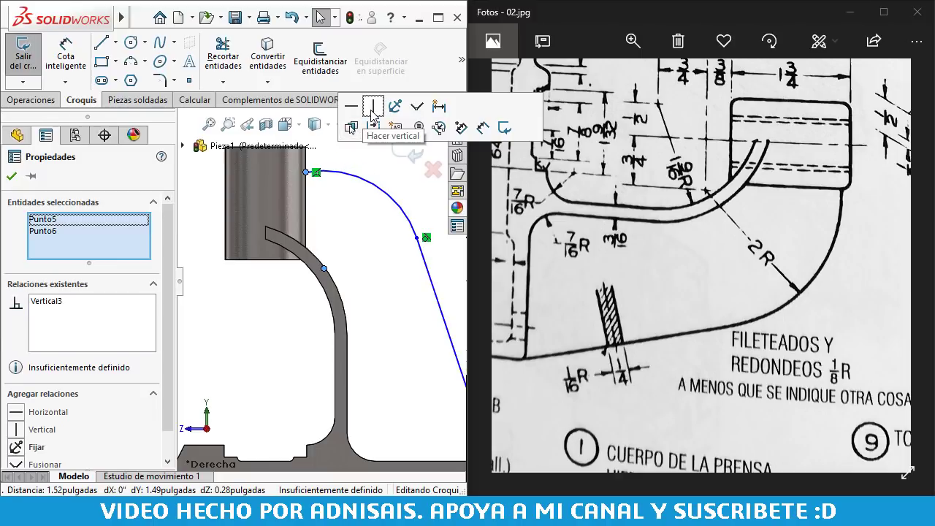
pyautogui.click(372, 110)
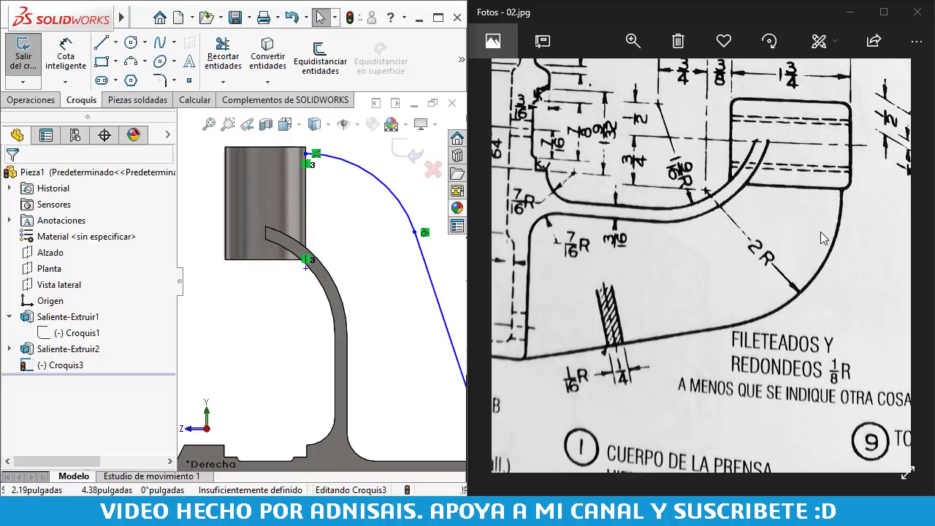
# - Dimension the arc radius to 2"
pyautogui.scroll(3, 343, 263)
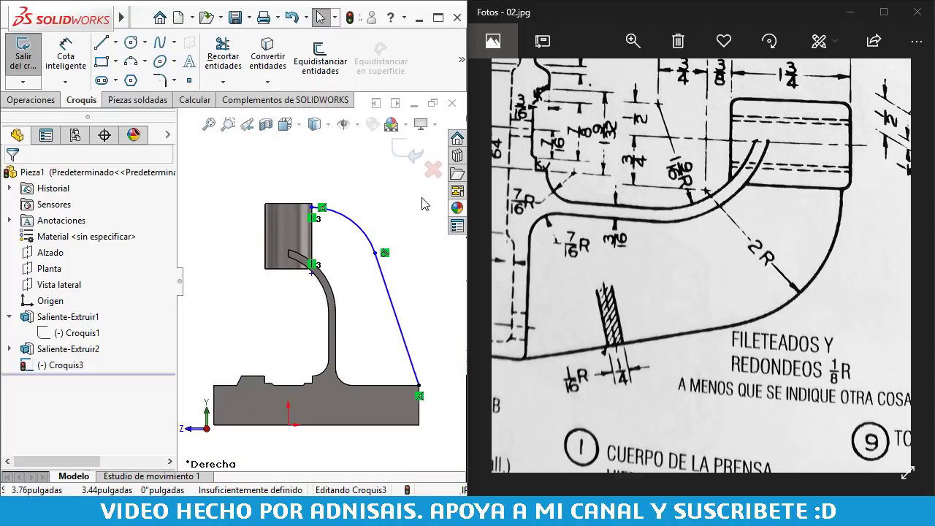
pyautogui.press('d')
pyautogui.click(365, 237)
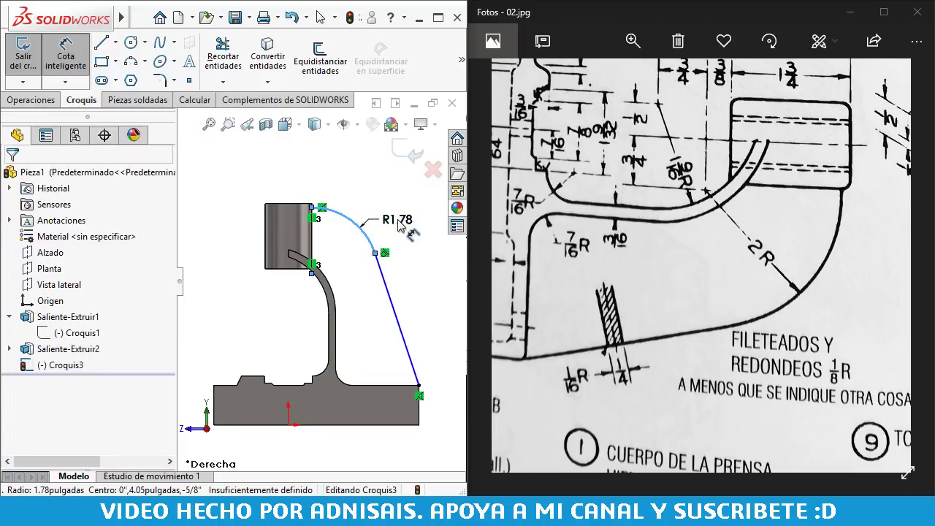
pyautogui.click(401, 225)
pyautogui.write('2')
pyautogui.press('Return')
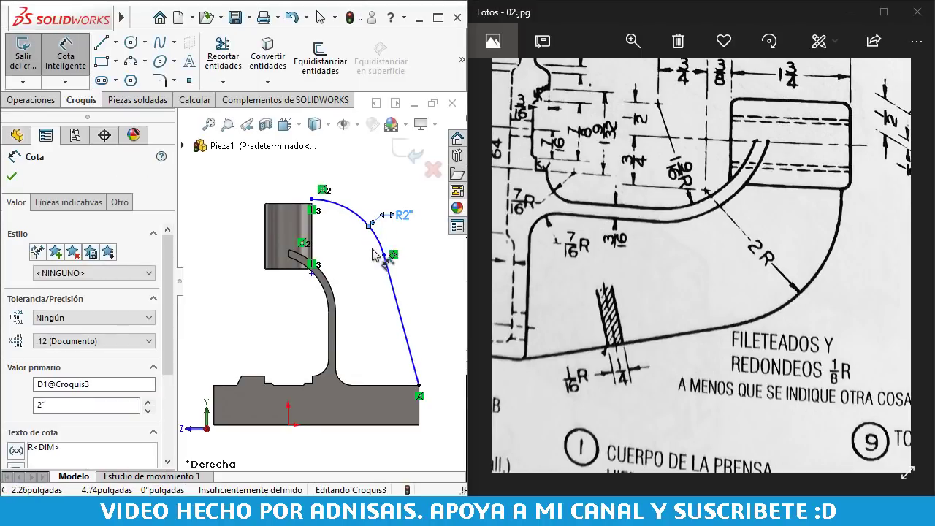
# - Add a 3/8" vertical dimension from the boss's bottom edge to the sketch point
pyautogui.scroll(3, 710, 205)
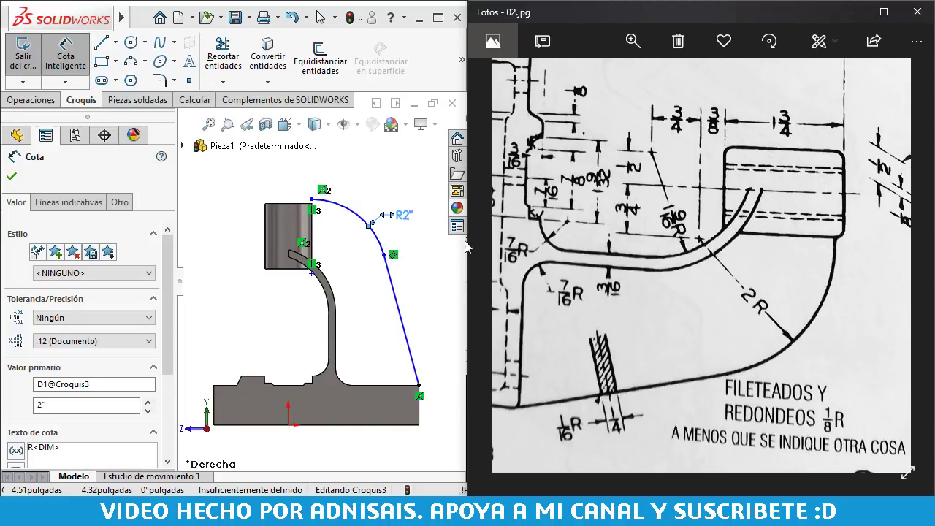
pyautogui.scroll(-3, 314, 283)
pyautogui.click(318, 256)
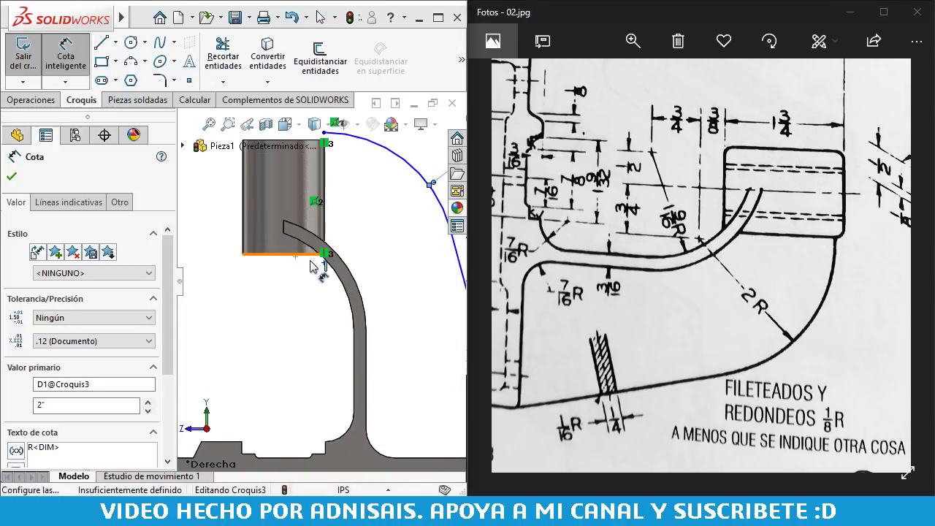
pyautogui.click(240, 249)
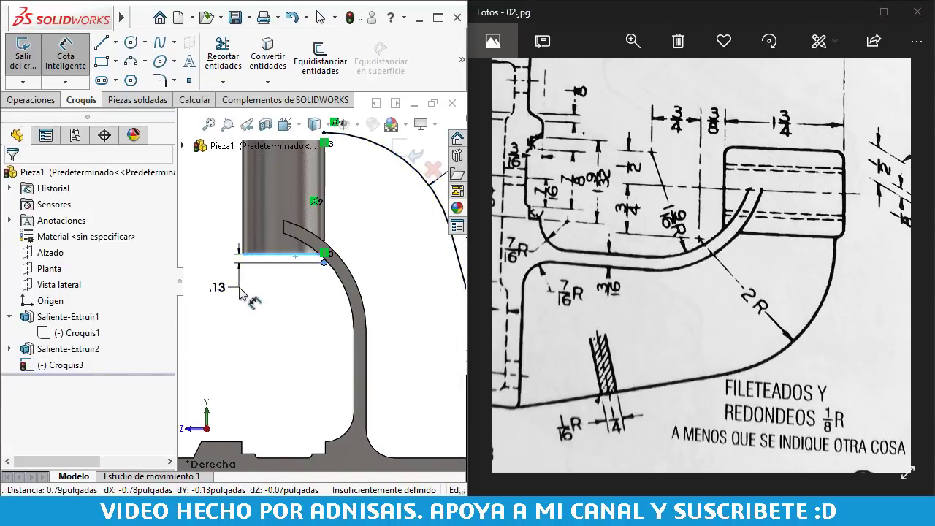
pyautogui.click(240, 291)
pyautogui.write('3/8')
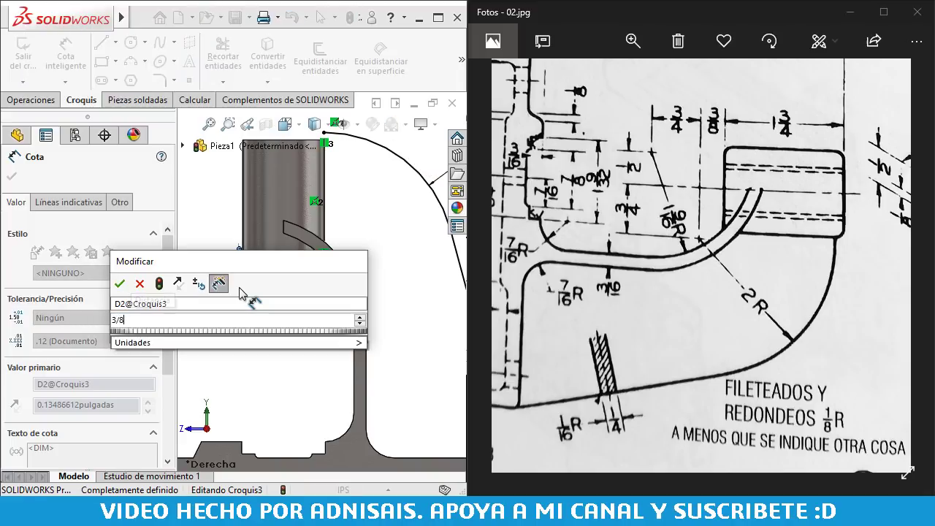
pyautogui.press('Return')
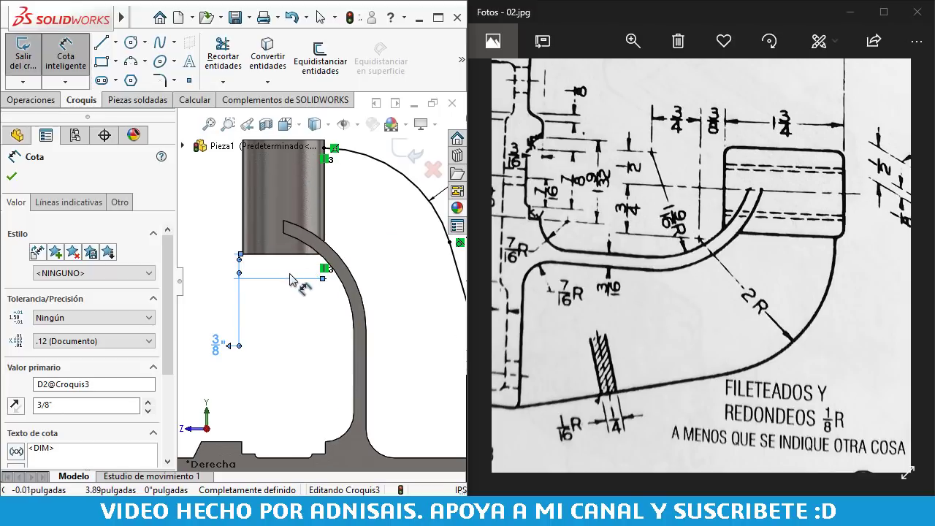
pyautogui.scroll(3, 307, 282)
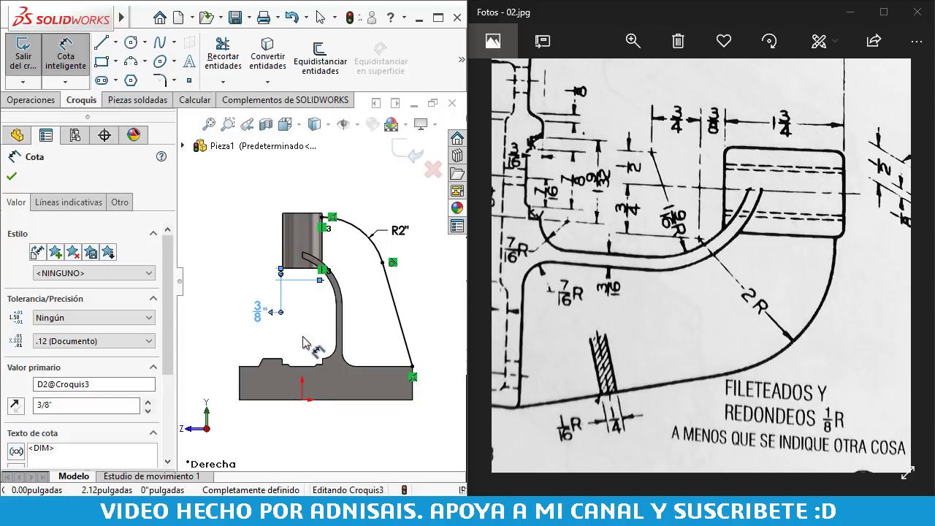
pyautogui.scroll(-2, 299, 365)
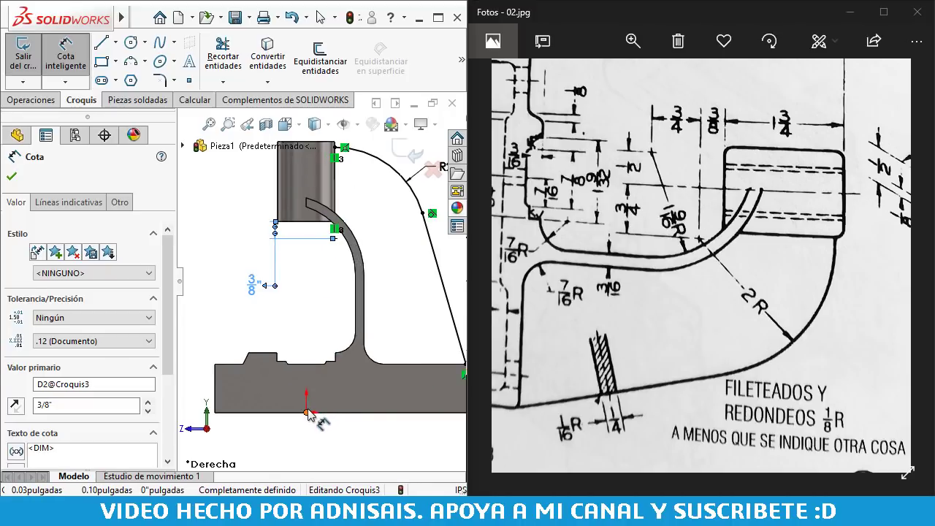
pyautogui.click(307, 413)
pyautogui.scroll(-3, 341, 243)
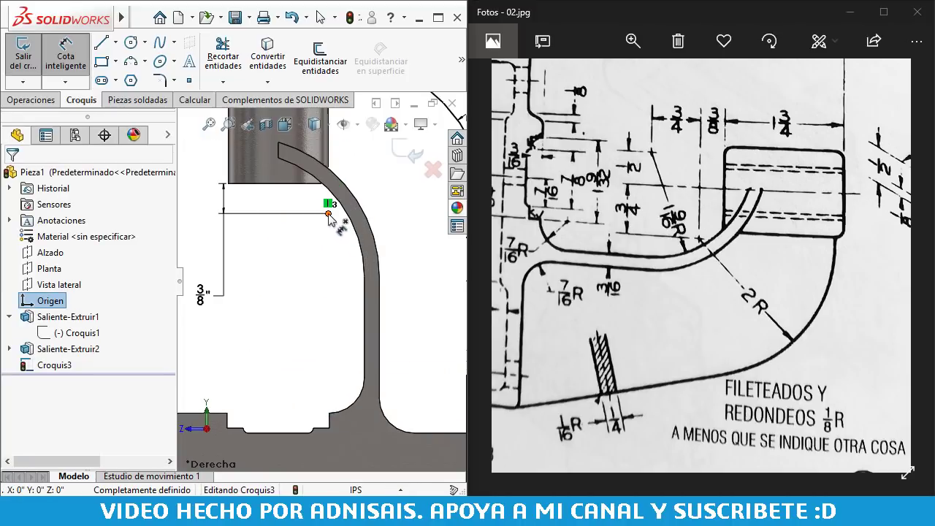
pyautogui.scroll(3, 379, 202)
pyautogui.scroll(-1, 355, 238)
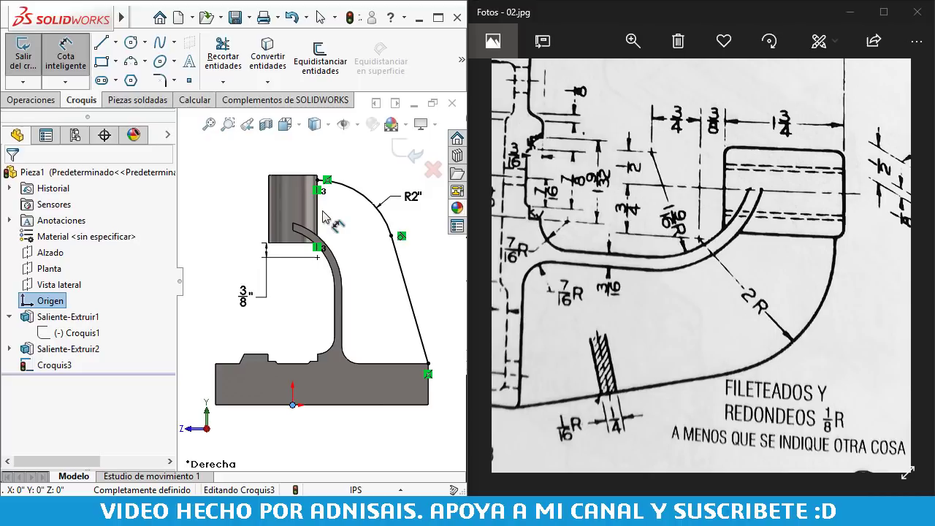
pyautogui.scroll(-2, 318, 234)
pyautogui.press('Escape')
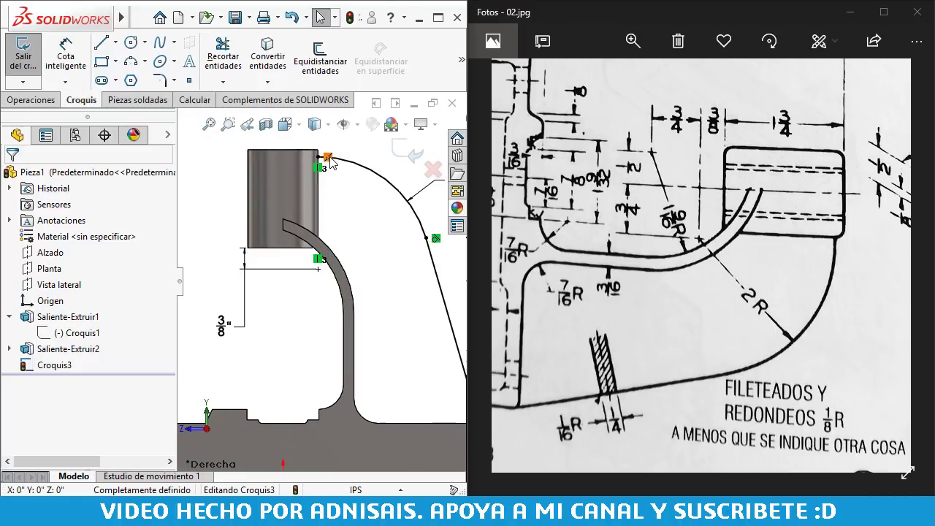
# - Dimension the arc endpoint horizontally from the sketch origin, entering 5/8
pyautogui.click(329, 158)
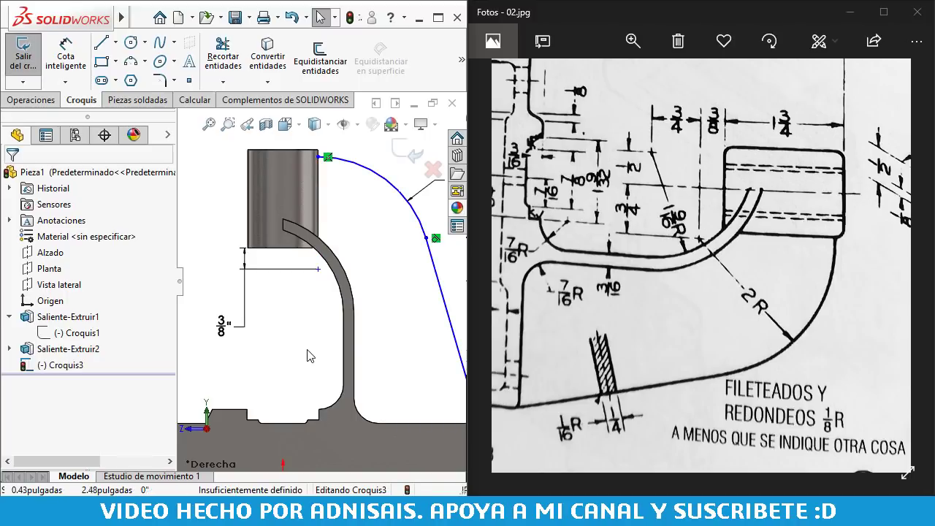
pyautogui.press('f')
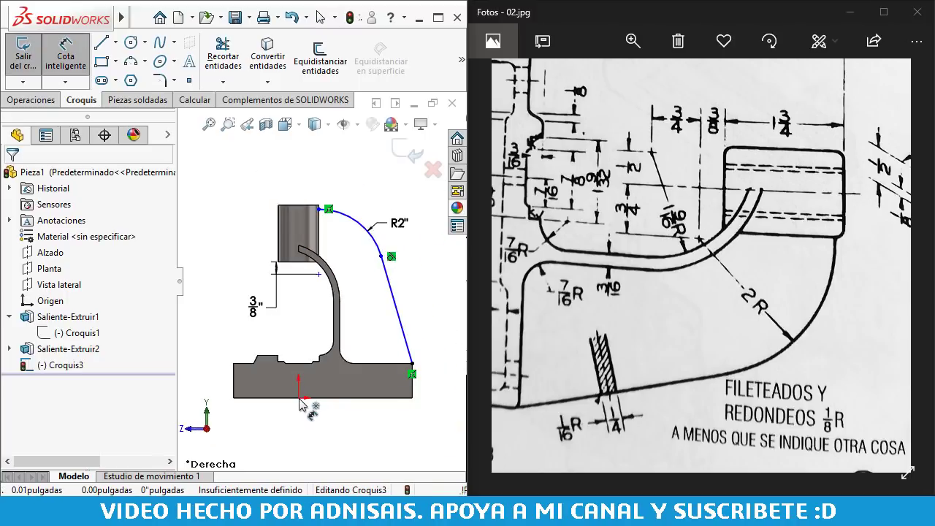
pyautogui.click(298, 396)
pyautogui.click(320, 274)
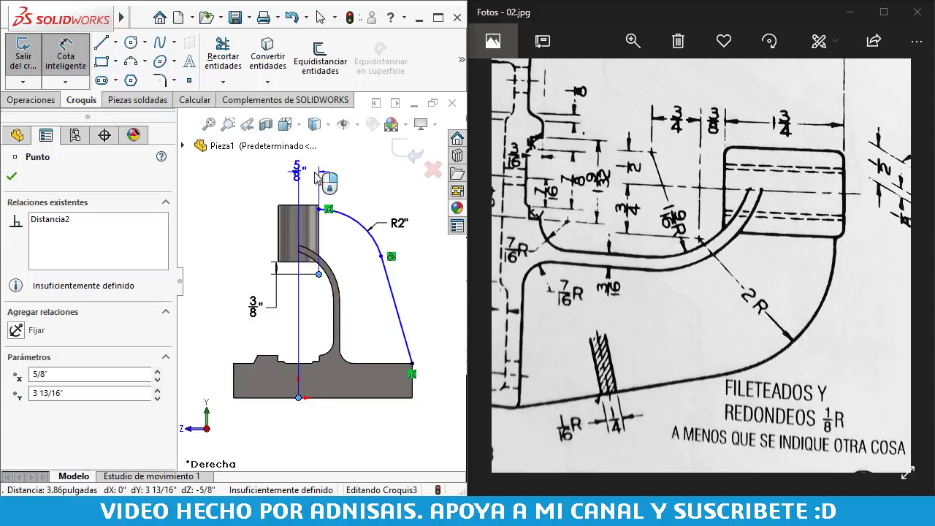
pyautogui.click(310, 179)
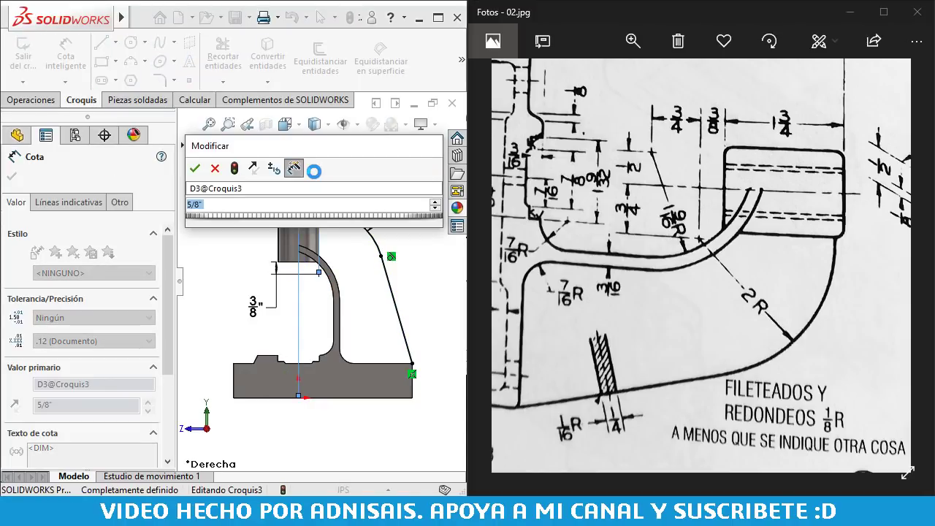
pyautogui.write('5/8')
pyautogui.press('Return')
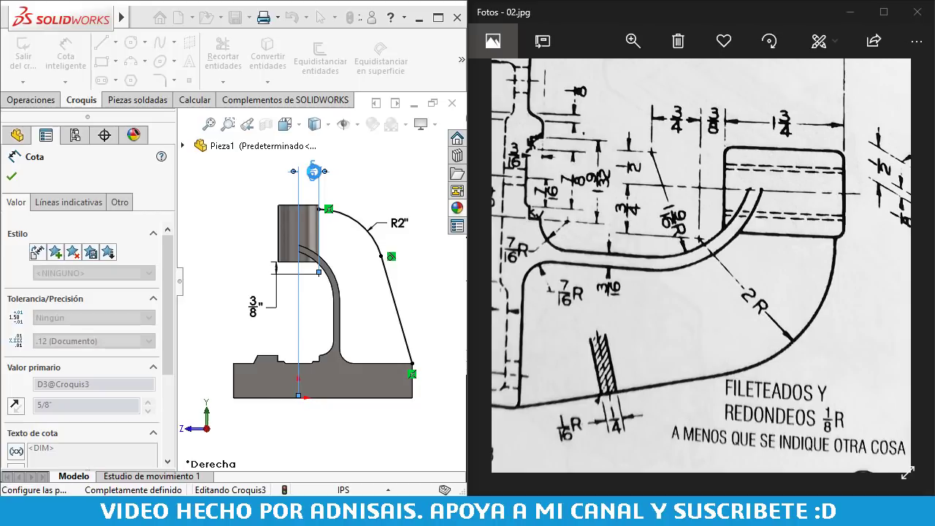
pyautogui.press('Escape')
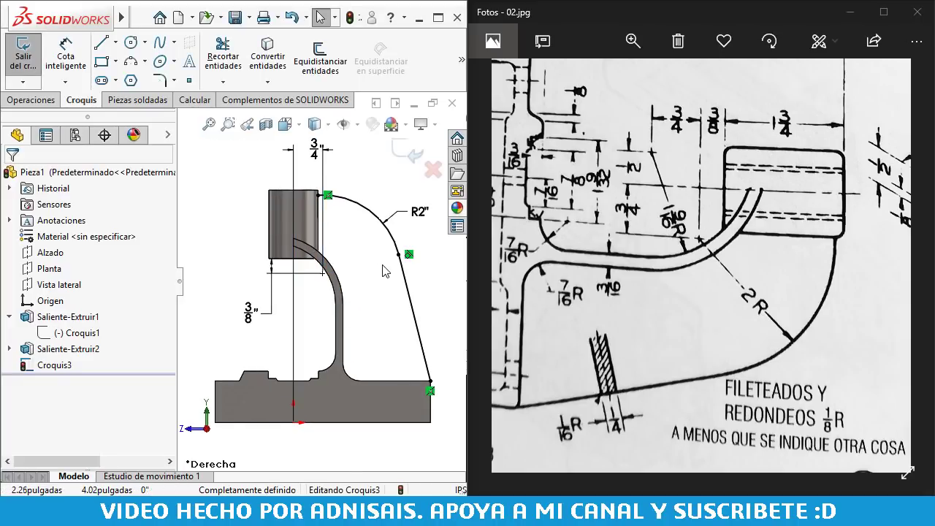
pyautogui.keyDown('ctrl'); pyautogui.moveTo(385, 270); pyautogui.dragTo(368, 275, button='middle'); pyautogui.keyUp('ctrl')
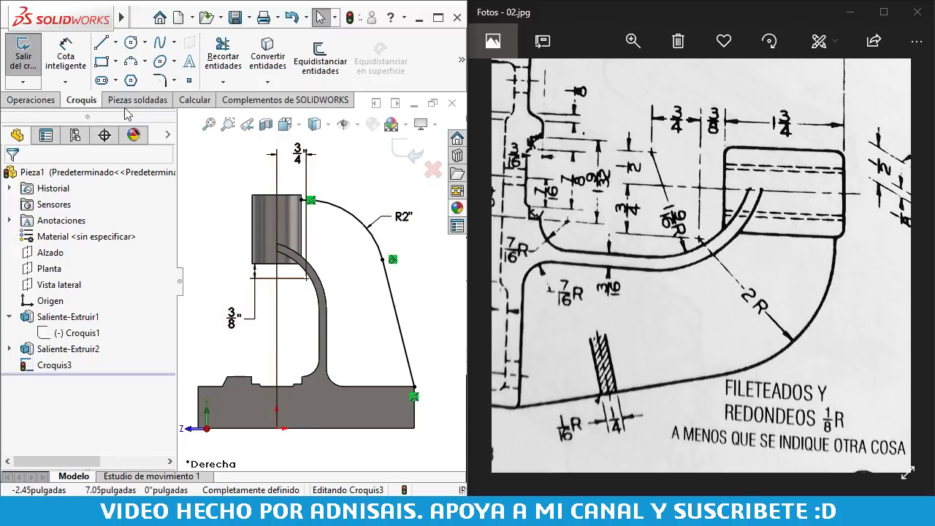
pyautogui.click(46, 102)
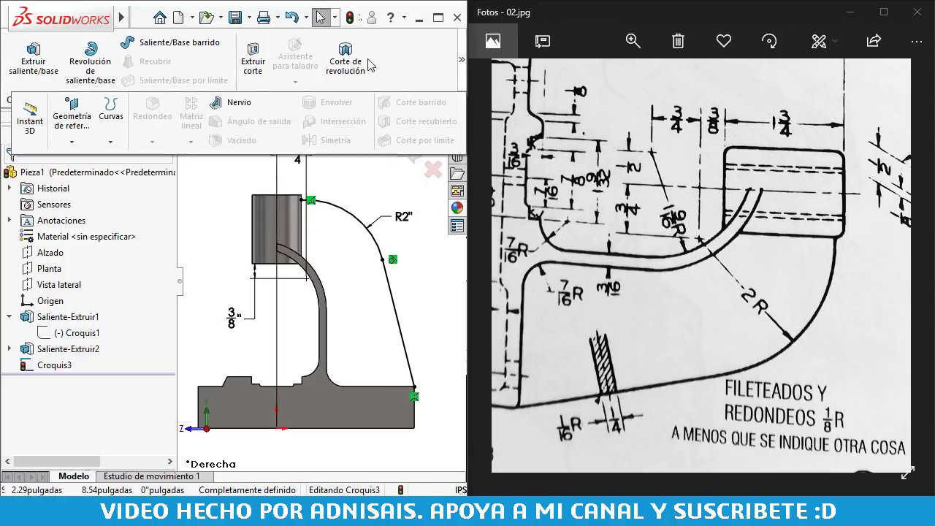
# - Create a 0.25" thick rib from Croquis3 with the material side flipped toward the part
pyautogui.click(219, 103)
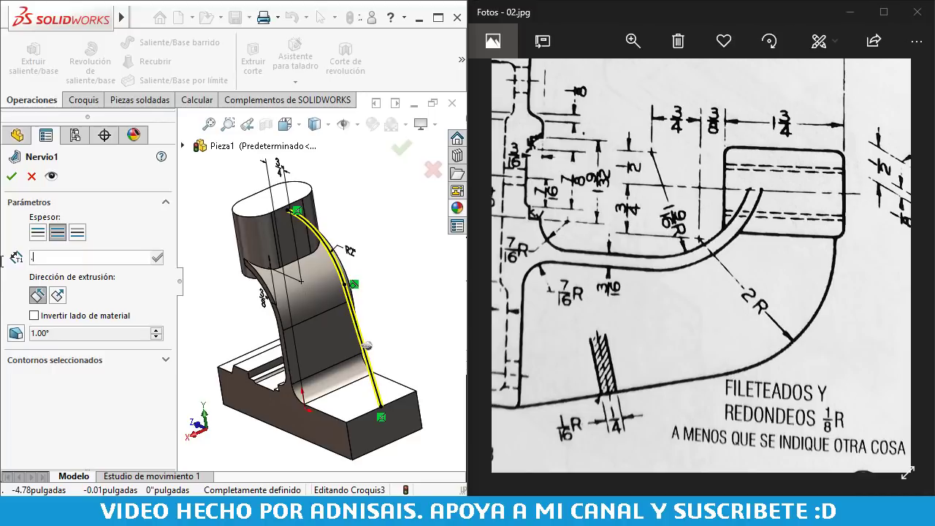
pyautogui.write('.25')
pyautogui.moveTo(307, 343); pyautogui.dragTo(431, 358, button='middle')
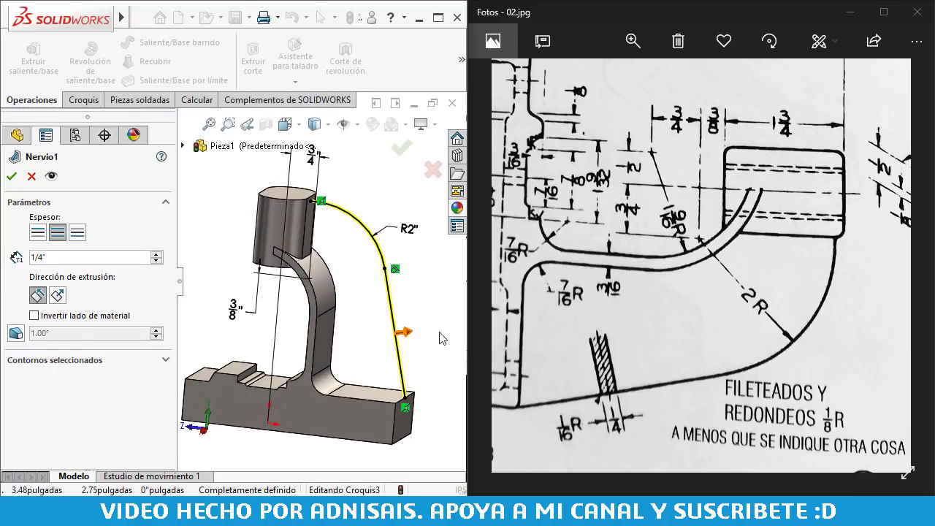
pyautogui.click(39, 318)
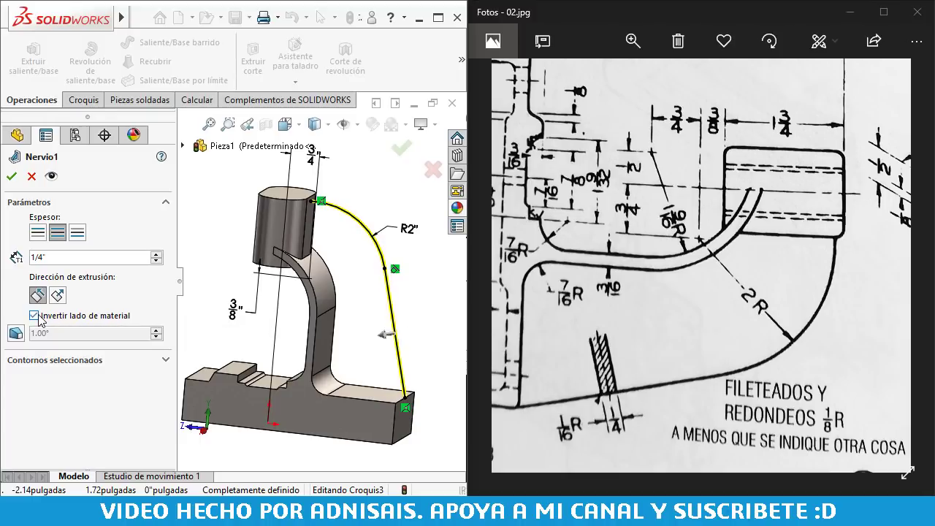
pyautogui.click(12, 177)
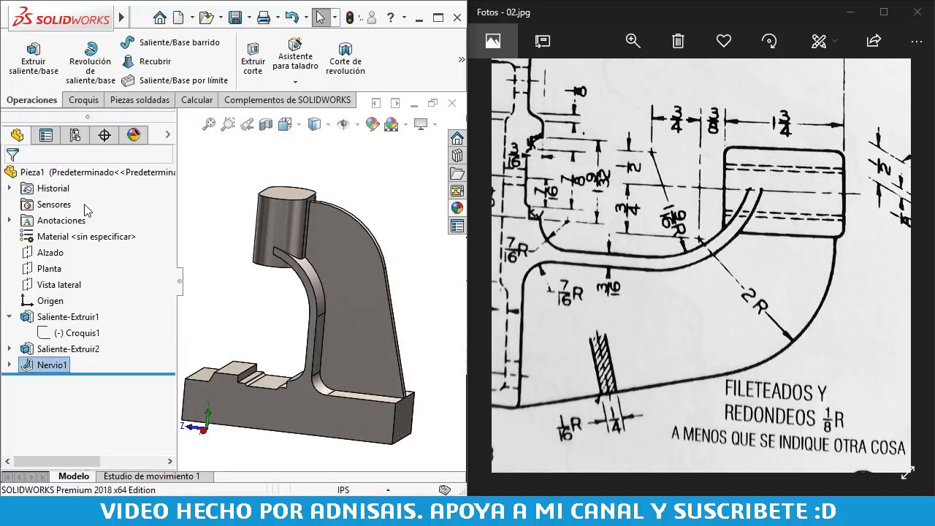
# - Orbit the part toward the base front and pan the reference drawing to the base-hole view
pyautogui.moveTo(327, 296)
pyautogui.mouseDown(button='middle')
pyautogui.moveTo(285, 287)
pyautogui.moveTo(327, 237)
pyautogui.mouseUp(button='middle')
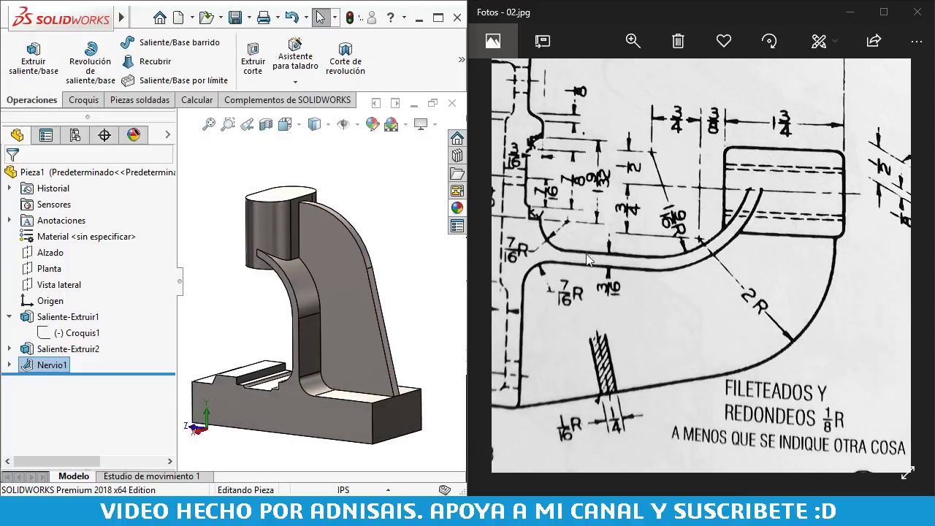
pyautogui.moveTo(707, 276)
pyautogui.mouseDown()
pyautogui.moveTo(763, 257)
pyautogui.moveTo(705, 303)
pyautogui.moveTo(644, 330)
pyautogui.mouseUp()
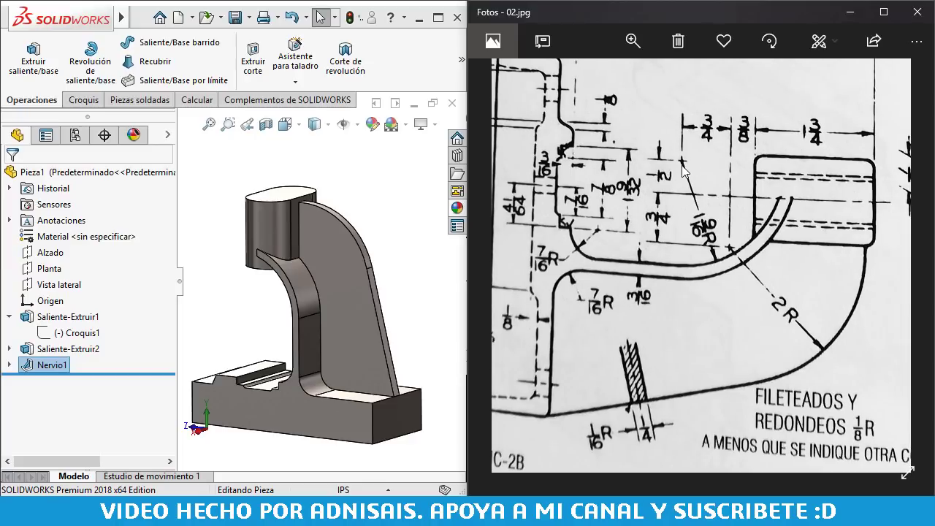
pyautogui.moveTo(663, 222)
pyautogui.mouseDown()
pyautogui.moveTo(701, 203)
pyautogui.moveTo(715, 159)
pyautogui.moveTo(745, 180)
pyautogui.moveTo(665, 200)
pyautogui.moveTo(638, 244)
pyautogui.mouseUp()
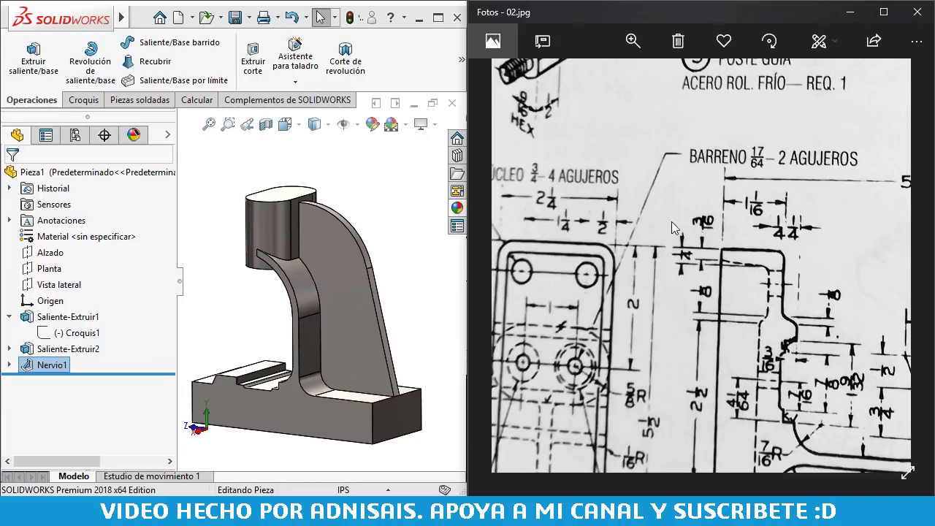
pyautogui.moveTo(671, 221); pyautogui.dragTo(705, 210)
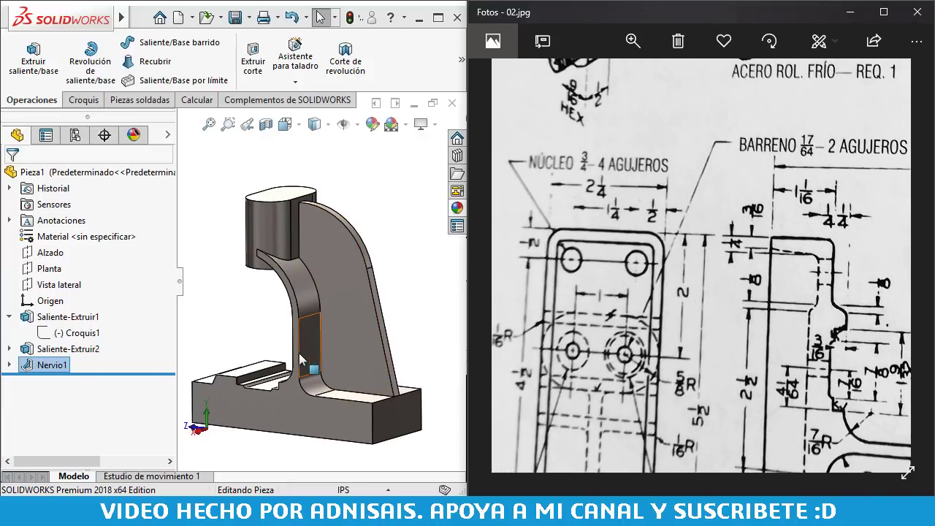
pyautogui.moveTo(250, 307); pyautogui.dragTo(285, 389, button='middle')
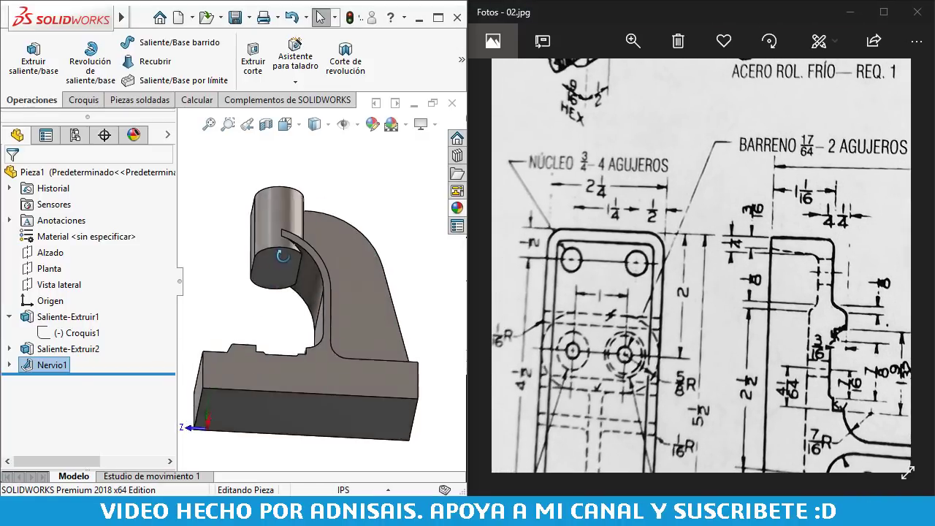
# - Start a sketch on the base's front face, show hidden edges, and draw the first hole circle
pyautogui.click(285, 383)
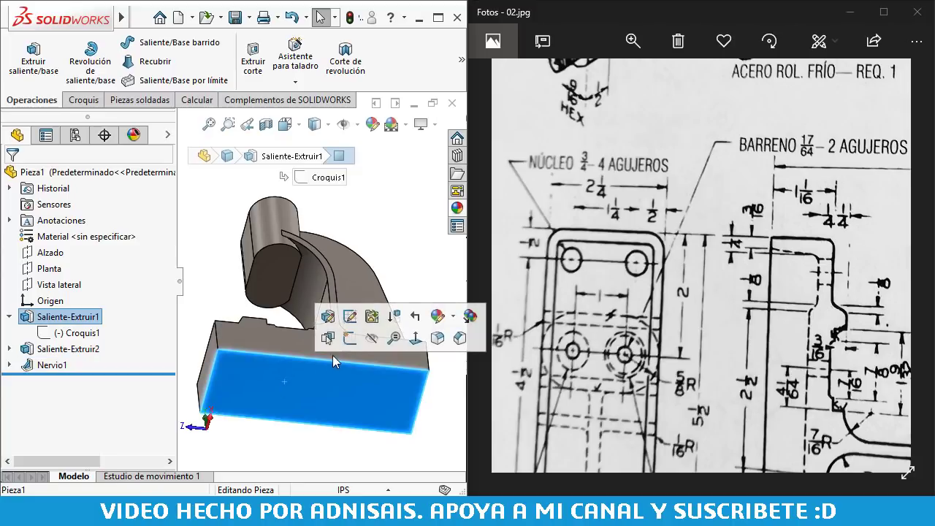
pyautogui.click(344, 343)
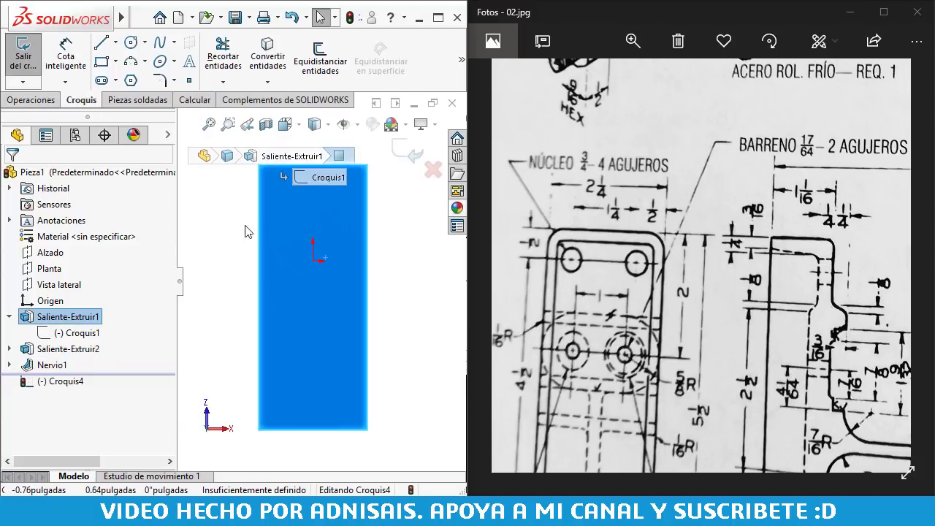
pyautogui.press('c')
pyautogui.scroll(-2, 334, 235)
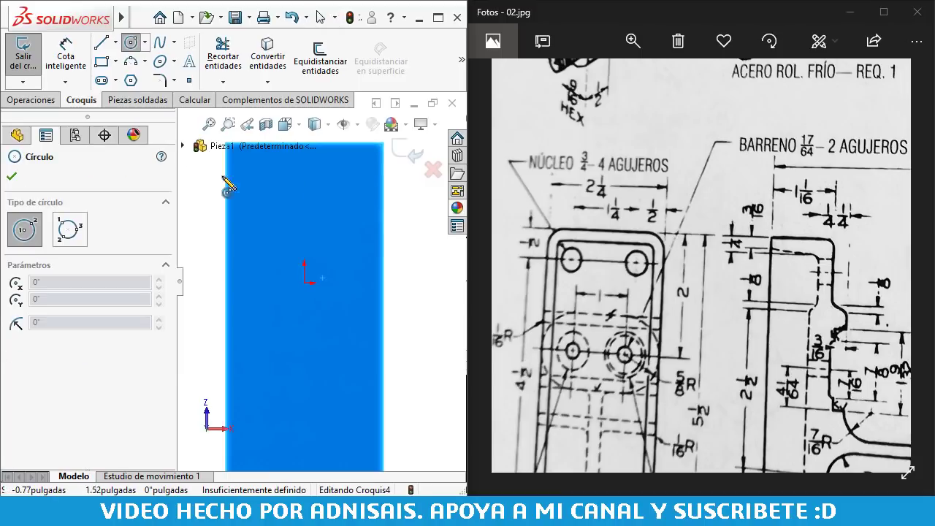
pyautogui.click(315, 124)
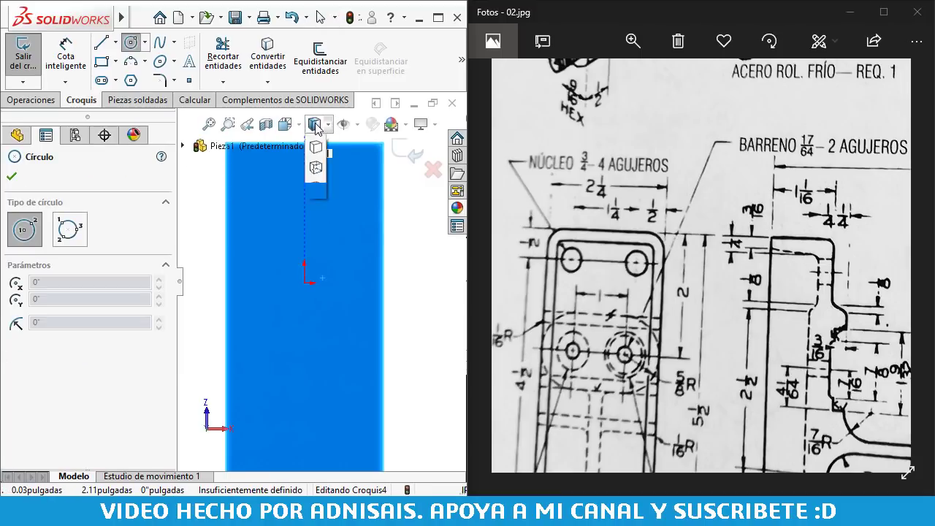
pyautogui.click(319, 208)
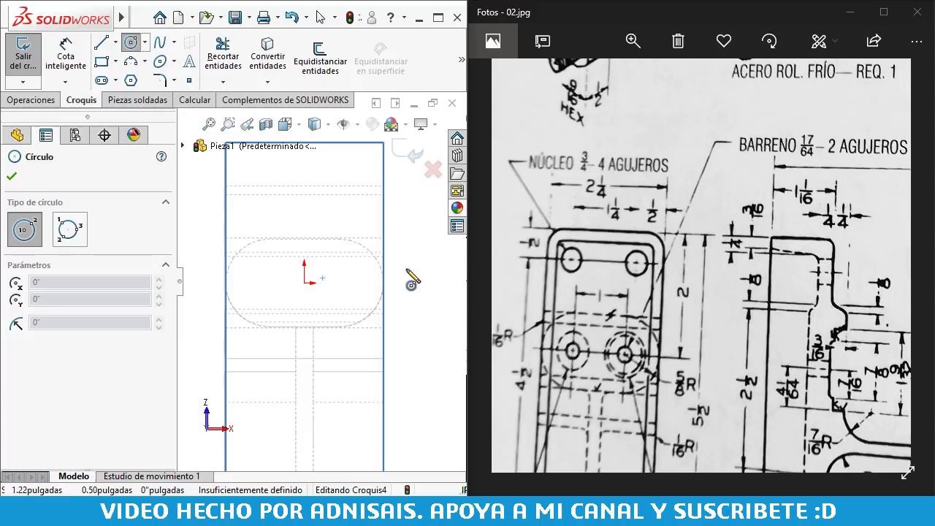
pyautogui.click(339, 283)
pyautogui.click(349, 287)
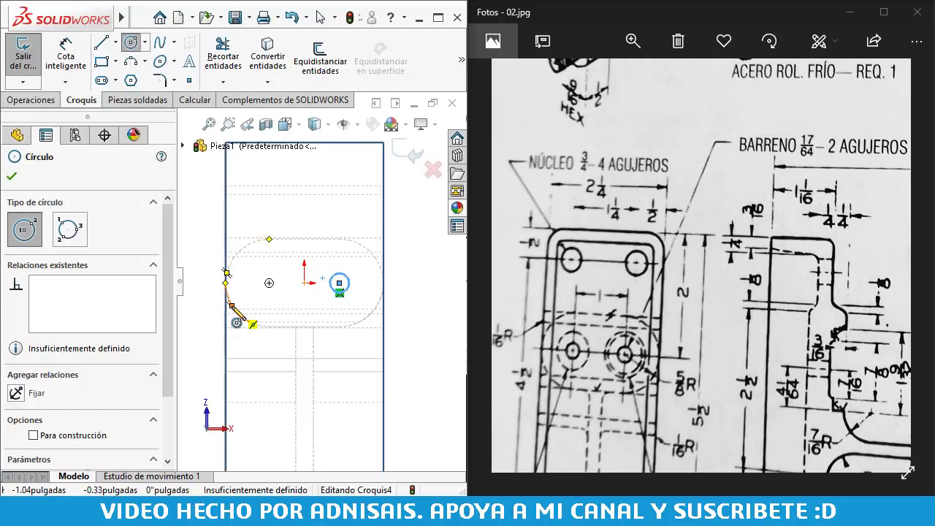
# - Draw the second hole circle at the left slot end and make both circles equal
pyautogui.click(269, 283)
pyautogui.click(278, 288)
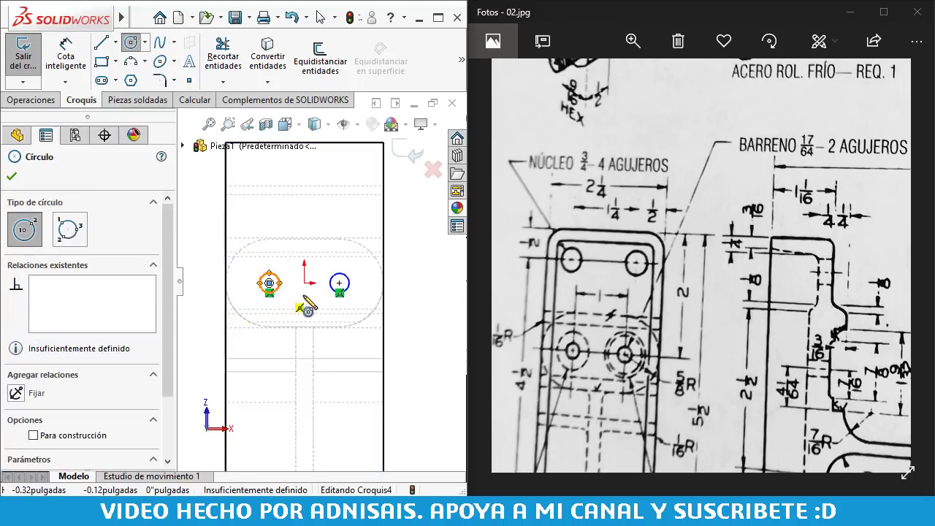
pyautogui.press('Escape')
pyautogui.moveTo(242, 255); pyautogui.dragTo(365, 311)
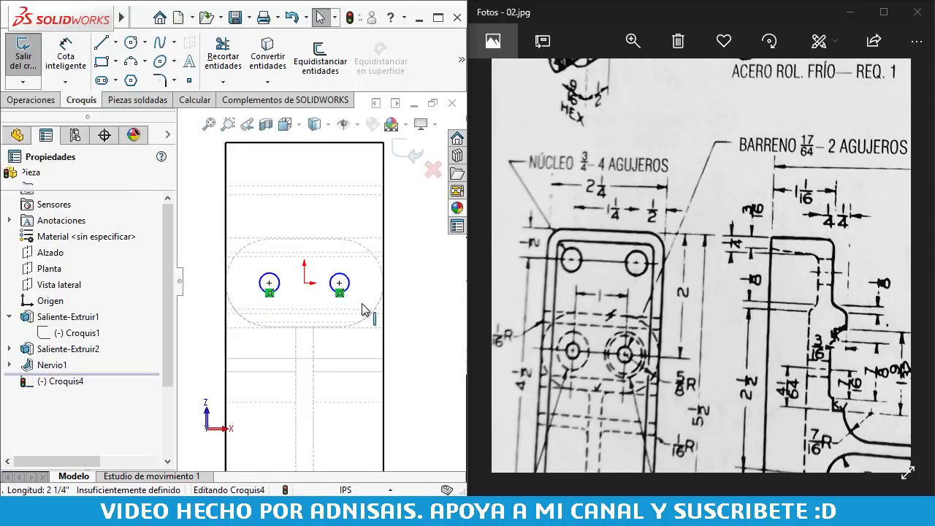
pyautogui.click(468, 243)
pyautogui.press('Escape')
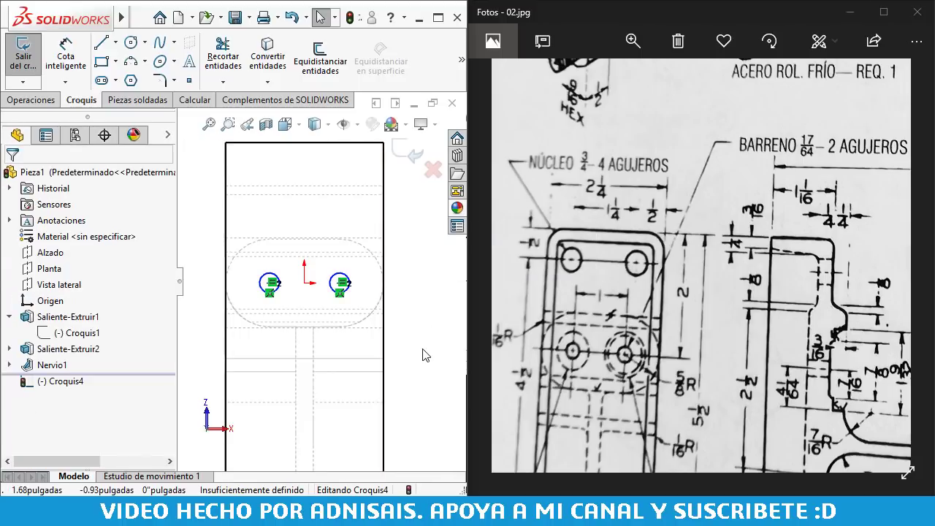
# - Dimension the right circle to 17/64" diameter, then return to a shaded isometric view
pyautogui.moveTo(359, 307); pyautogui.dragTo(359, 273, button='right')
pyautogui.click(348, 280)
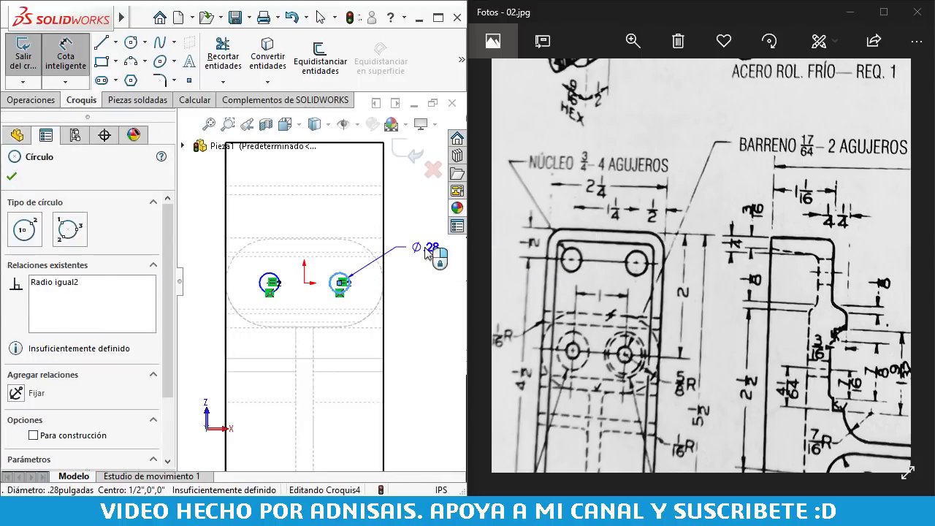
pyautogui.click(426, 253)
pyautogui.write('17/')
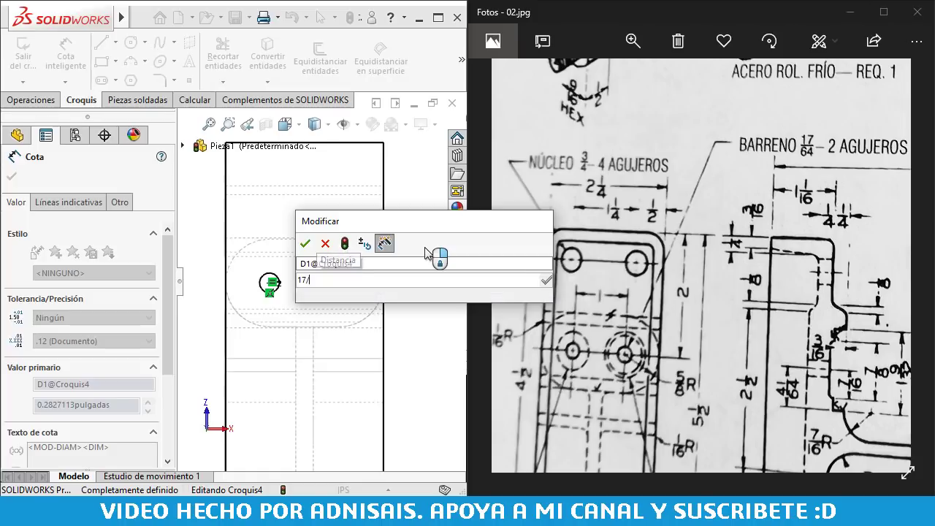
pyautogui.write('64')
pyautogui.press('Return')
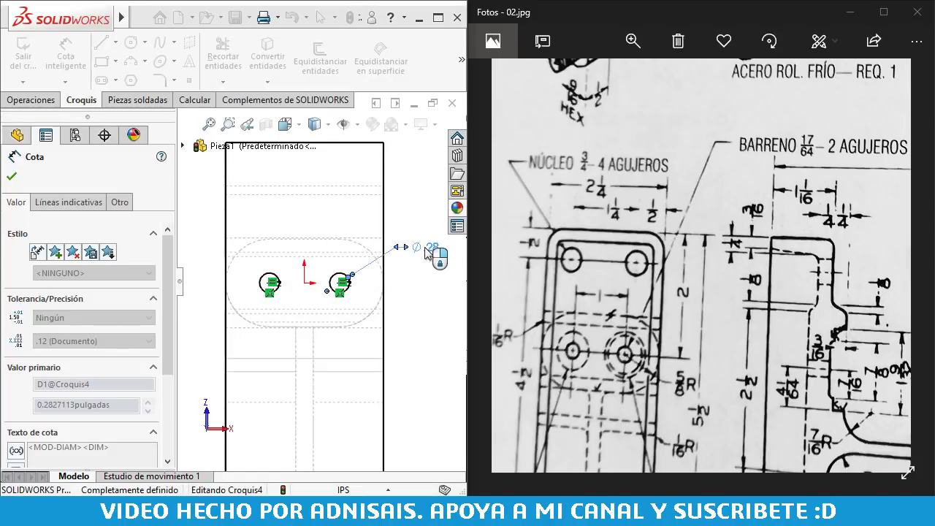
pyautogui.press('Escape')
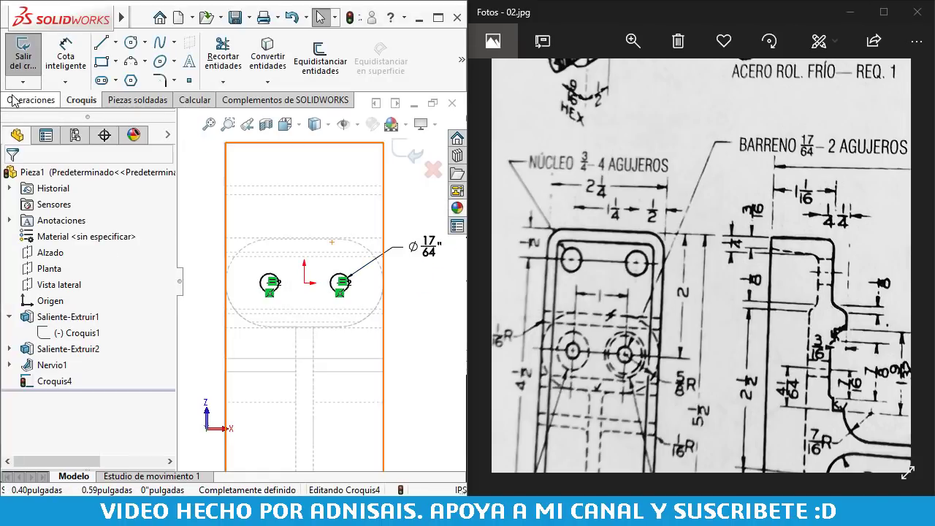
pyautogui.click(315, 124)
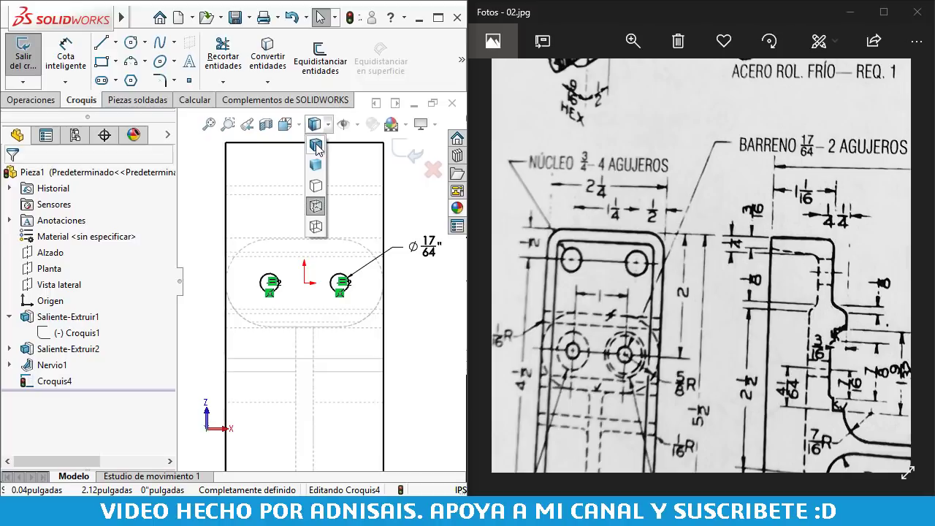
pyautogui.click(310, 223)
pyautogui.hotkey('ctrl', '7')
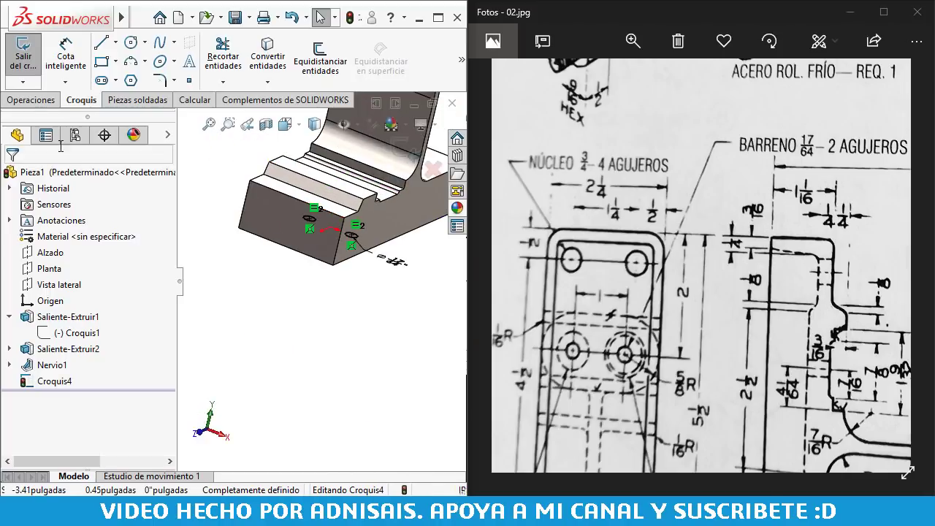
# - Extrude-cut the hole sketch with the end condition Hasta el siguiente
pyautogui.click(31, 100)
pyautogui.click(253, 57)
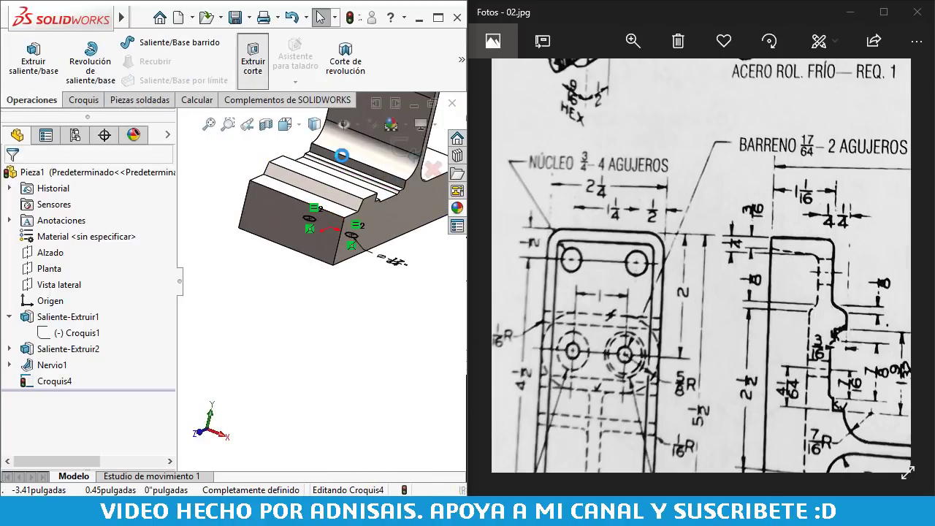
pyautogui.click(95, 263)
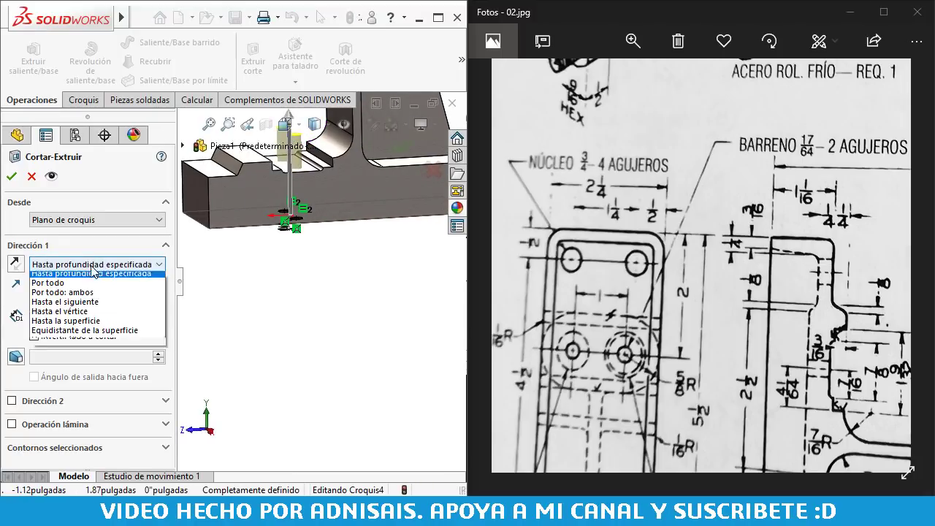
pyautogui.click(78, 306)
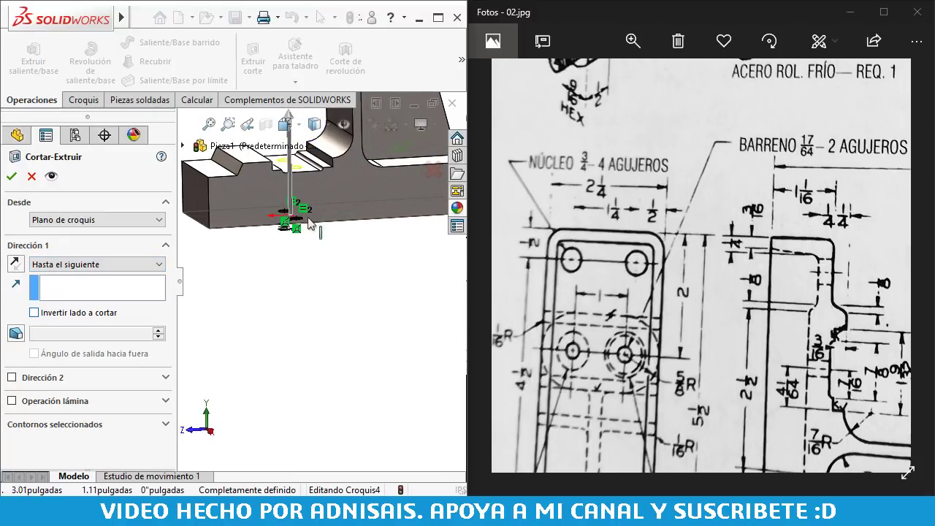
pyautogui.scroll(3, 306, 223)
pyautogui.scroll(3, 307, 222)
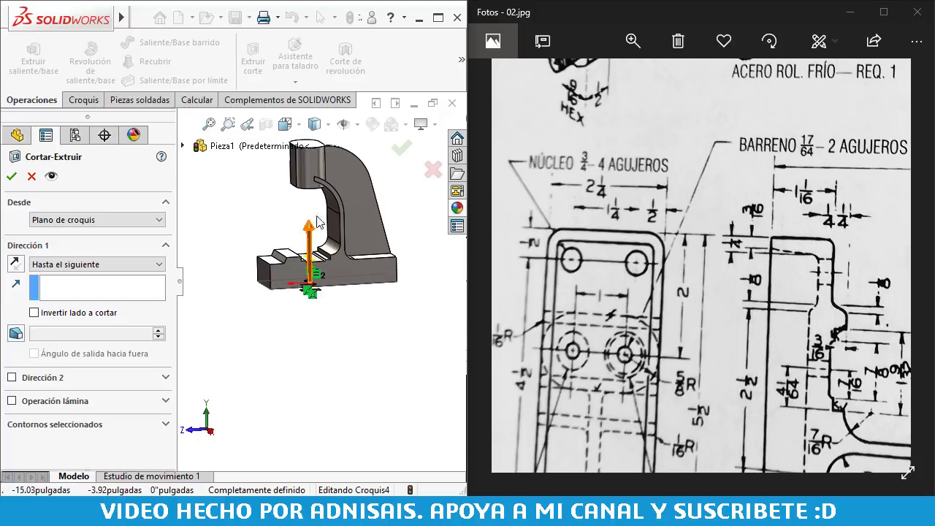
pyautogui.click(11, 178)
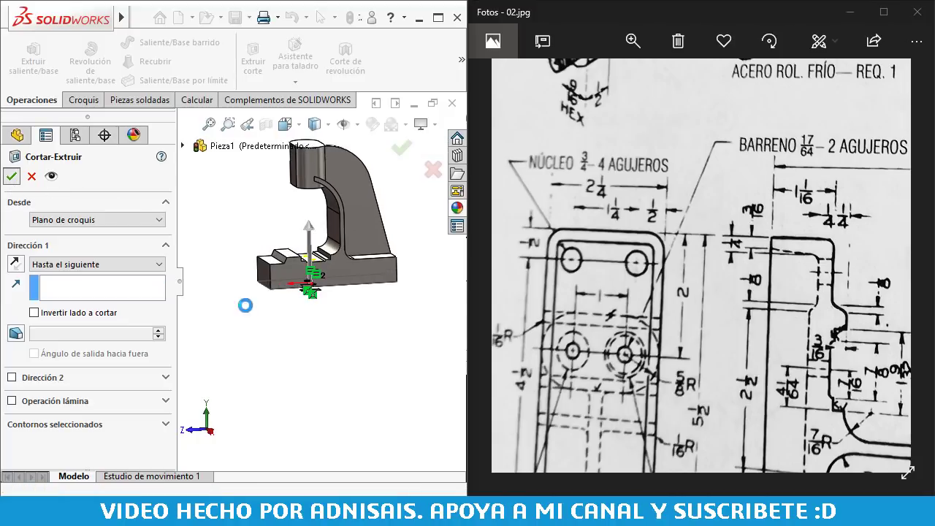
pyautogui.scroll(-3, 314, 271)
pyautogui.scroll(-3, 301, 299)
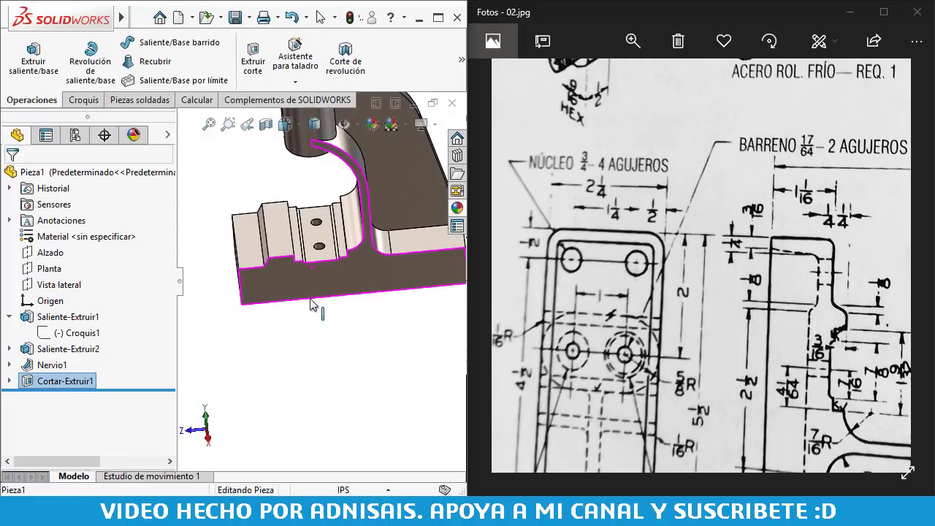
pyautogui.moveTo(703, 297); pyautogui.dragTo(686, 232)
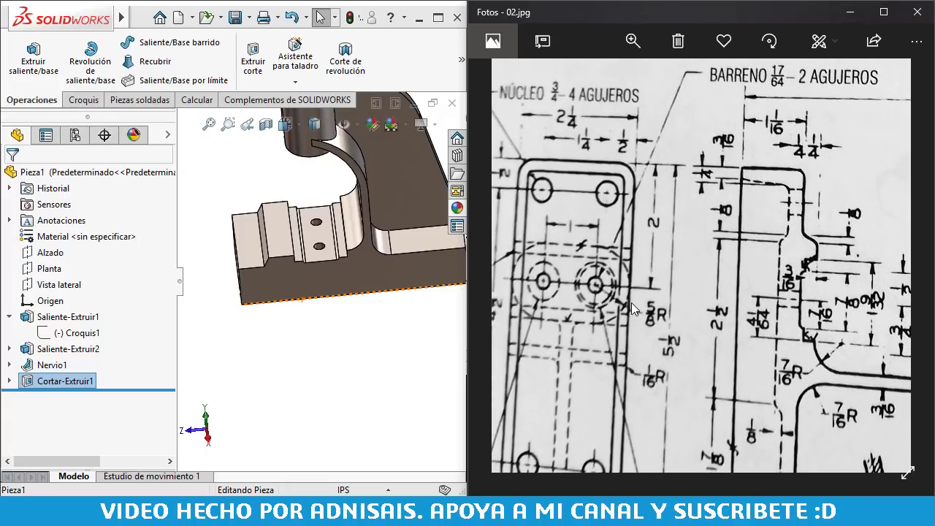
pyautogui.moveTo(631, 302)
pyautogui.mouseDown()
pyautogui.moveTo(635, 369)
pyautogui.moveTo(644, 276)
pyautogui.moveTo(667, 284)
pyautogui.moveTo(673, 262)
pyautogui.moveTo(693, 244)
pyautogui.mouseUp()
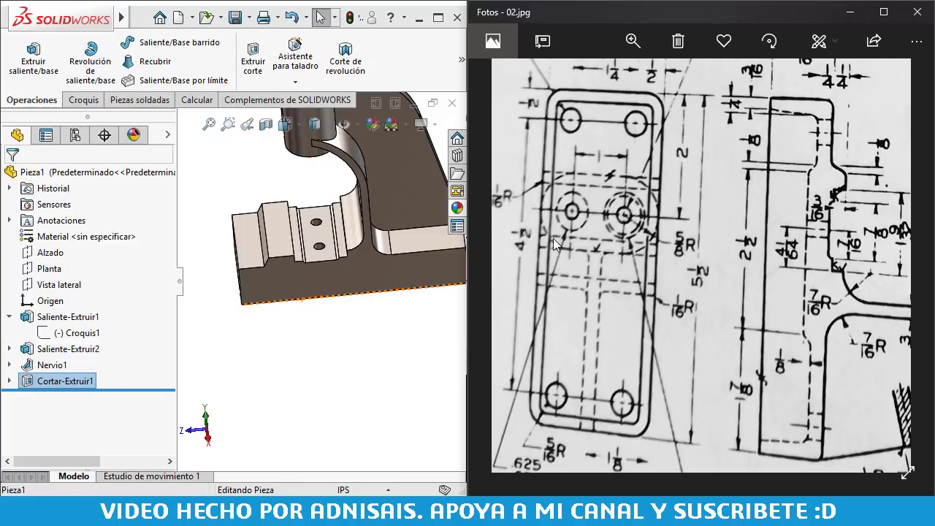
pyautogui.moveTo(553, 238)
pyautogui.mouseDown()
pyautogui.moveTo(594, 233)
pyautogui.moveTo(611, 209)
pyautogui.mouseUp()
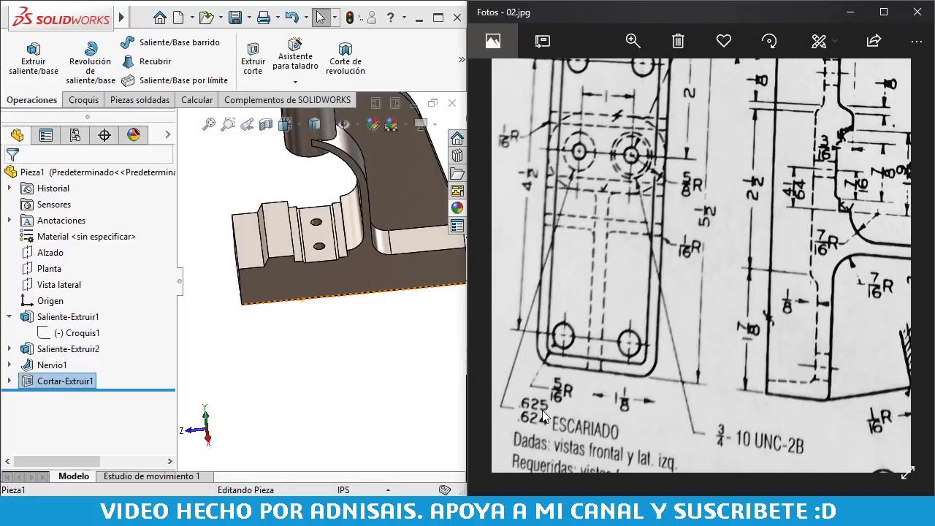
pyautogui.moveTo(590, 402); pyautogui.dragTo(584, 362)
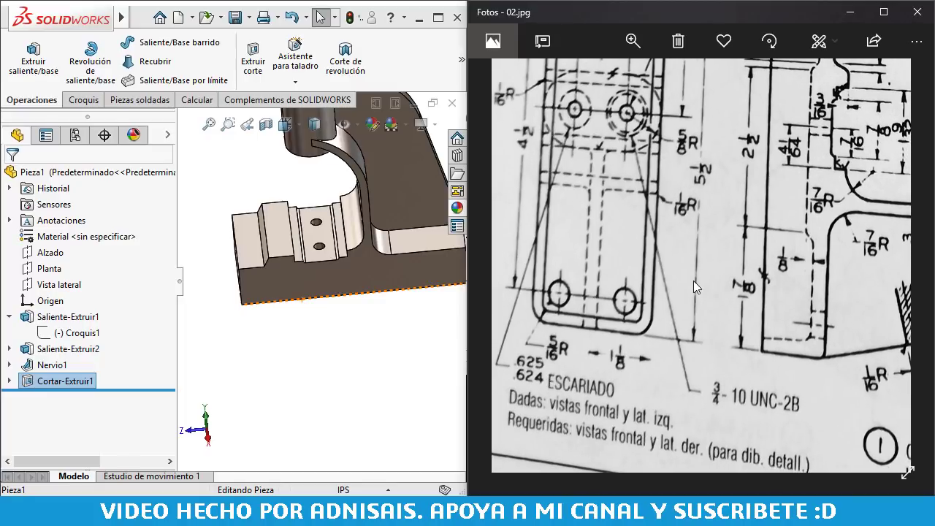
pyautogui.moveTo(693, 281)
pyautogui.mouseDown()
pyautogui.moveTo(675, 330)
pyautogui.moveTo(694, 286)
pyautogui.mouseUp()
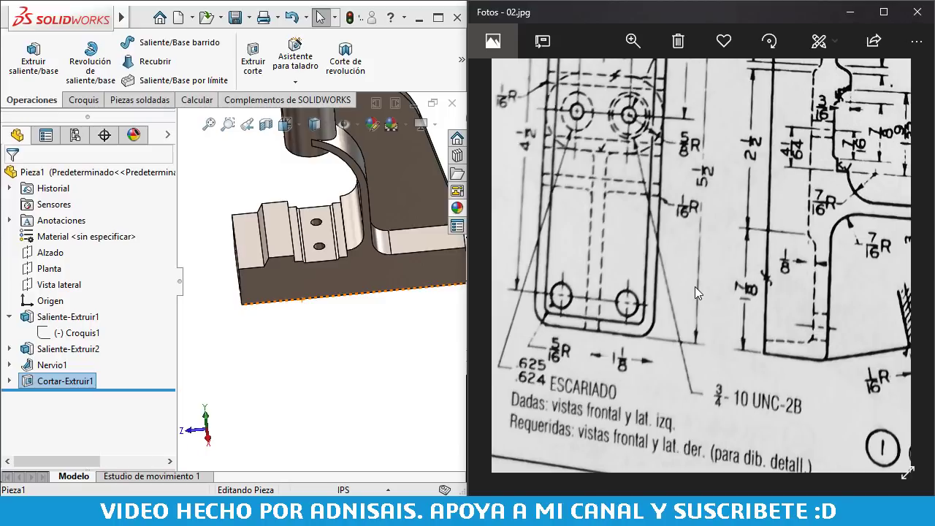
pyautogui.moveTo(695, 287); pyautogui.dragTo(695, 291)
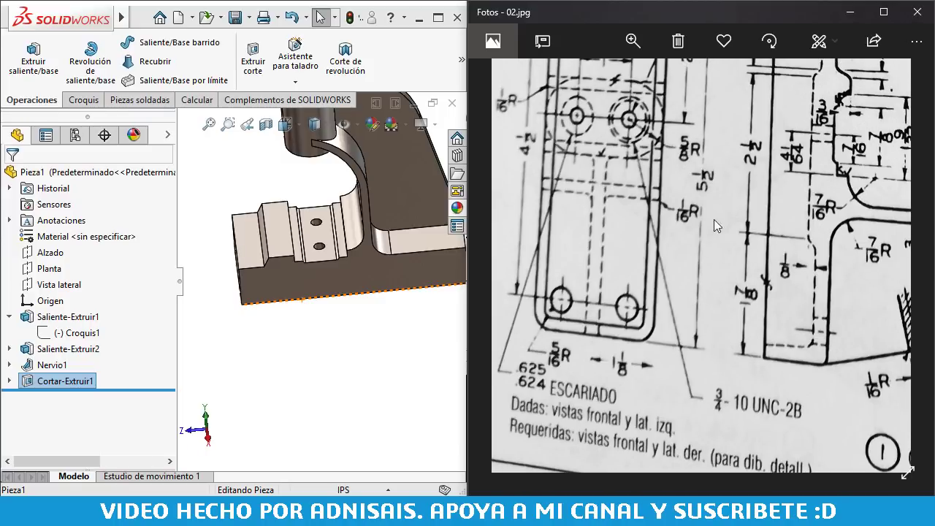
pyautogui.moveTo(713, 219); pyautogui.dragTo(682, 263)
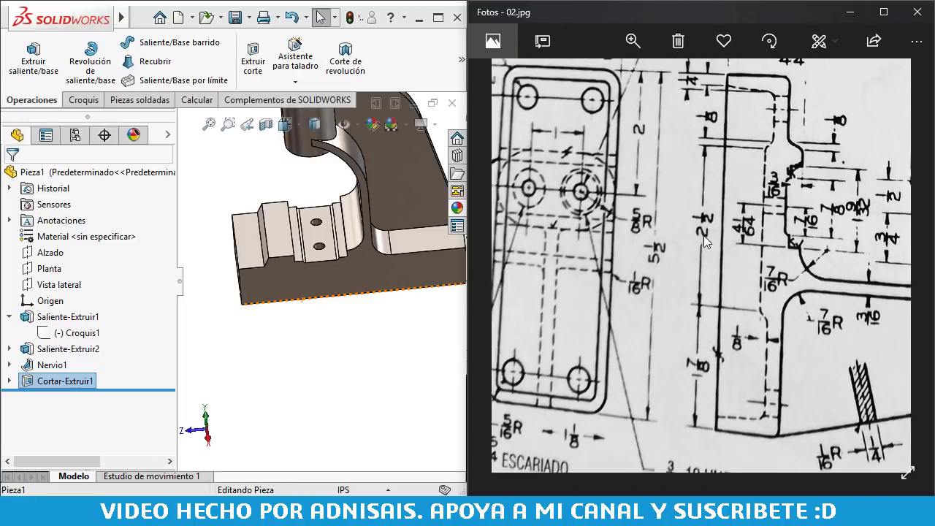
pyautogui.moveTo(627, 316); pyautogui.dragTo(714, 196)
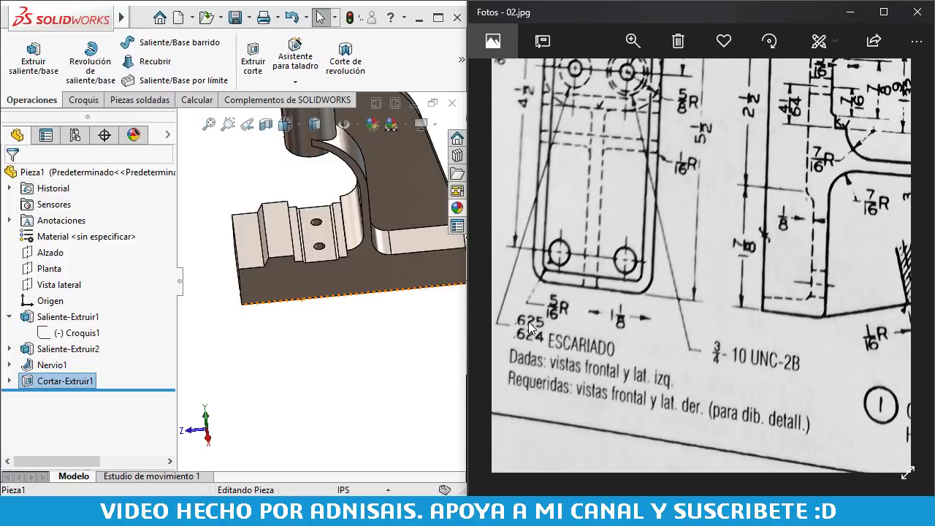
pyautogui.scroll(3, 343, 234)
pyautogui.moveTo(350, 219)
pyautogui.mouseDown(button='middle')
pyautogui.moveTo(335, 164)
pyautogui.moveTo(337, 196)
pyautogui.mouseUp(button='middle')
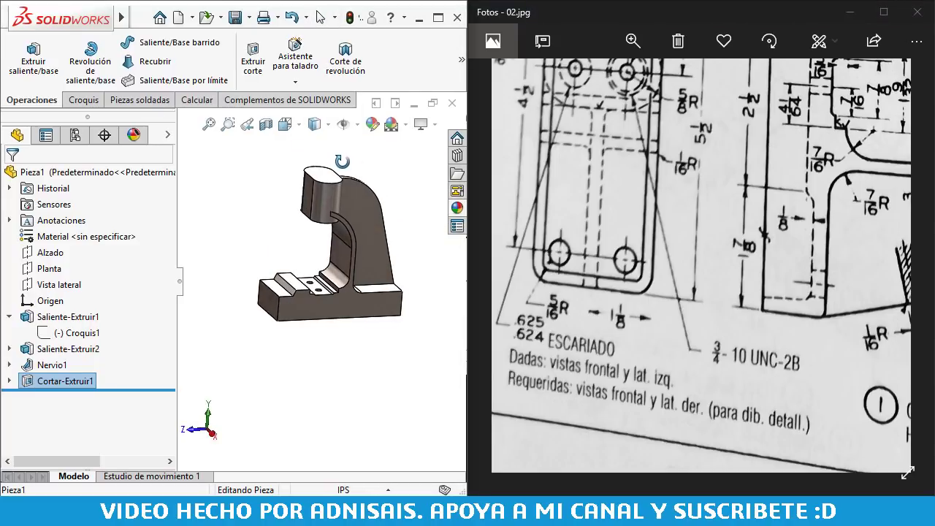
pyautogui.scroll(-2, 338, 196)
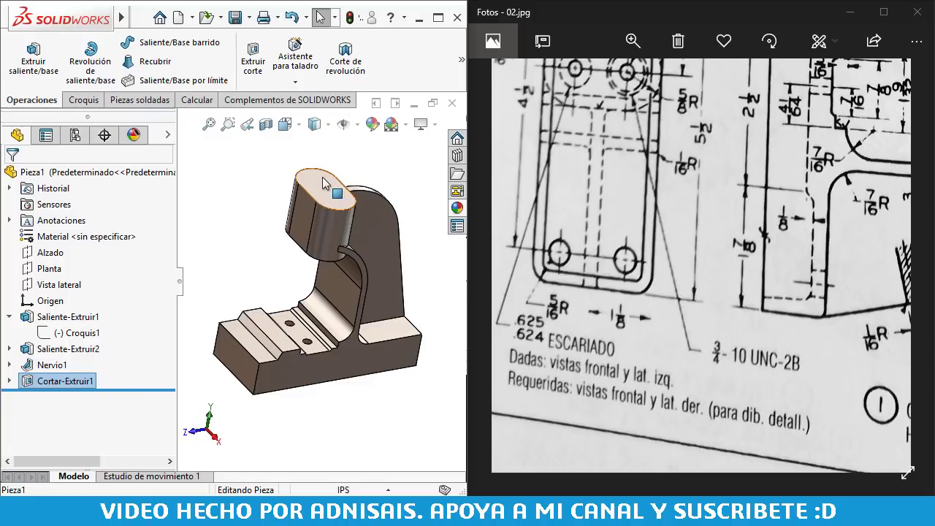
# - Start a sketch on the cylinder boss's top face and draw a small circle at its centre
pyautogui.click(313, 185)
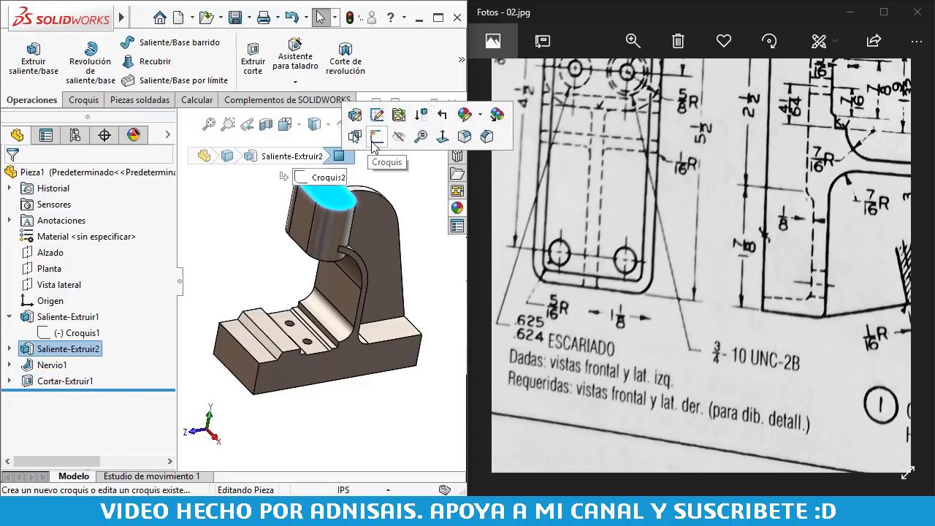
pyautogui.click(382, 138)
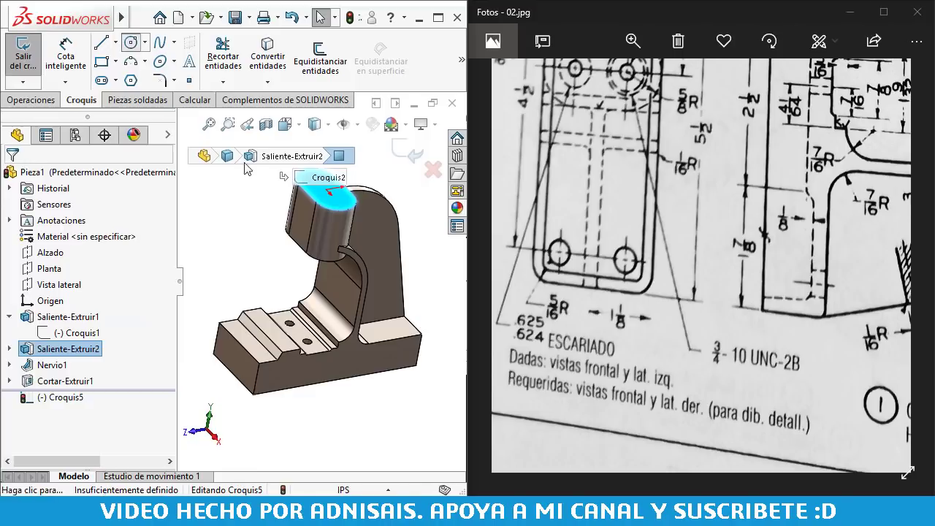
pyautogui.click(131, 41)
pyautogui.scroll(-2, 328, 176)
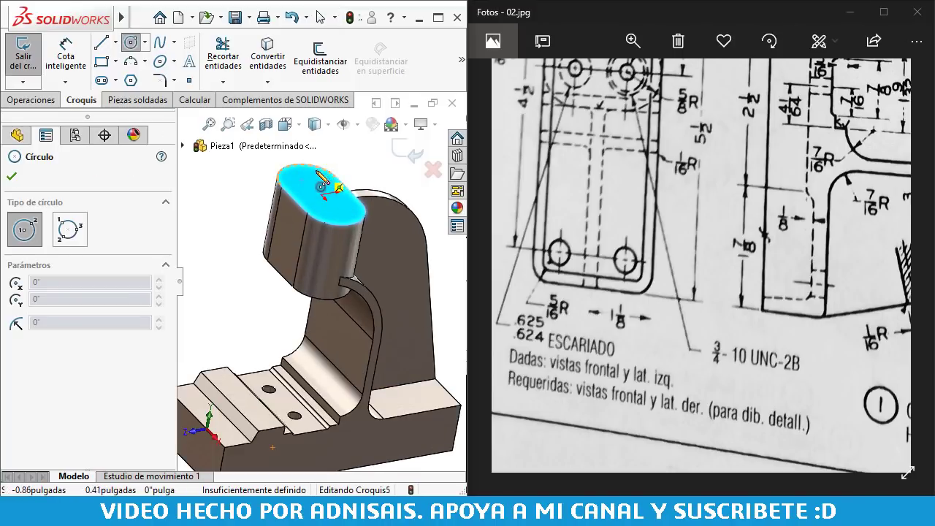
pyautogui.click(308, 181)
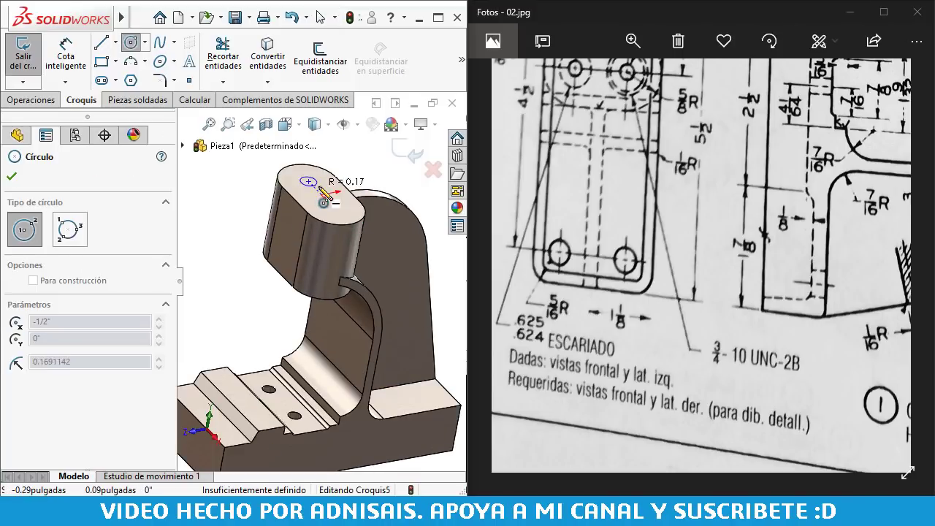
pyautogui.click(319, 180)
pyautogui.press('Escape')
# - Dimension the circle's diameter to .625"
pyautogui.press('d')
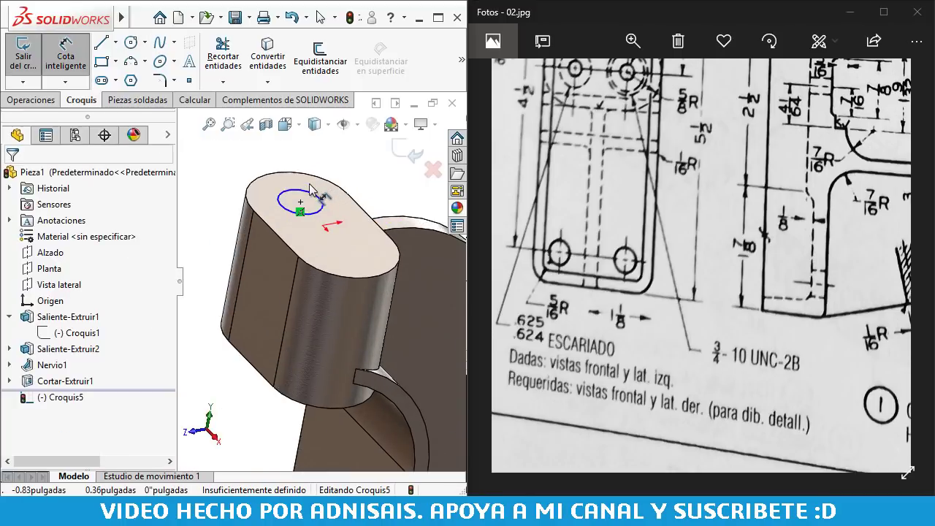
pyautogui.scroll(-2, 321, 191)
pyautogui.click(319, 196)
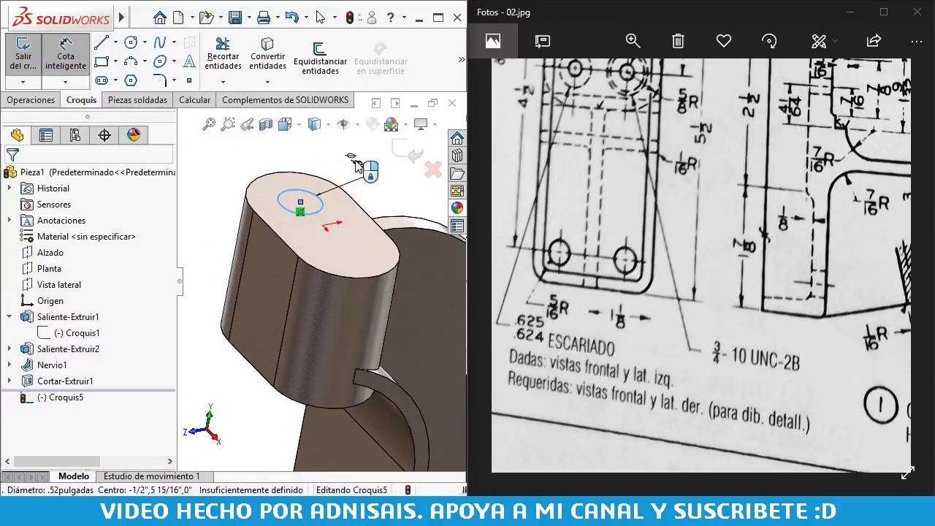
pyautogui.click(356, 164)
pyautogui.write('.625')
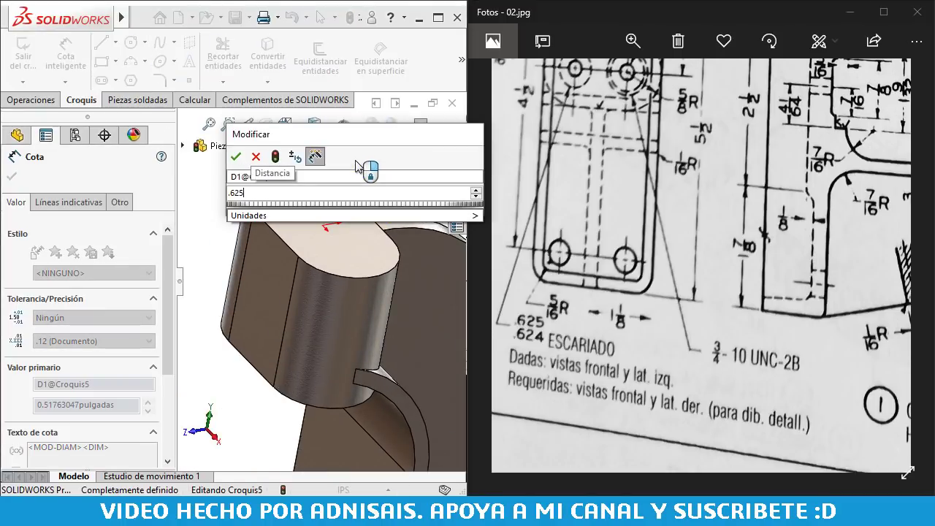
pyautogui.press('Return')
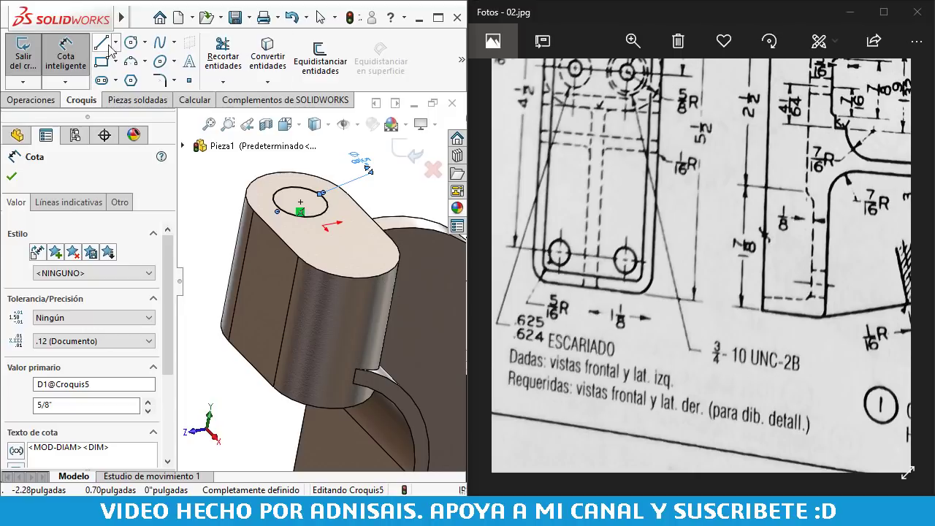
# - Draw a second circle toward the boss's rounded end and dimension its diameter to .75"
pyautogui.click(130, 42)
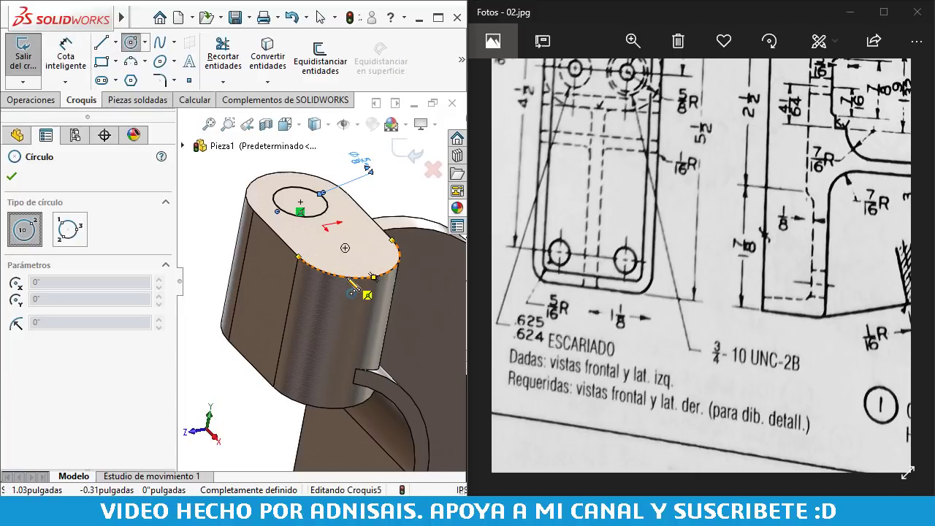
pyautogui.click(345, 248)
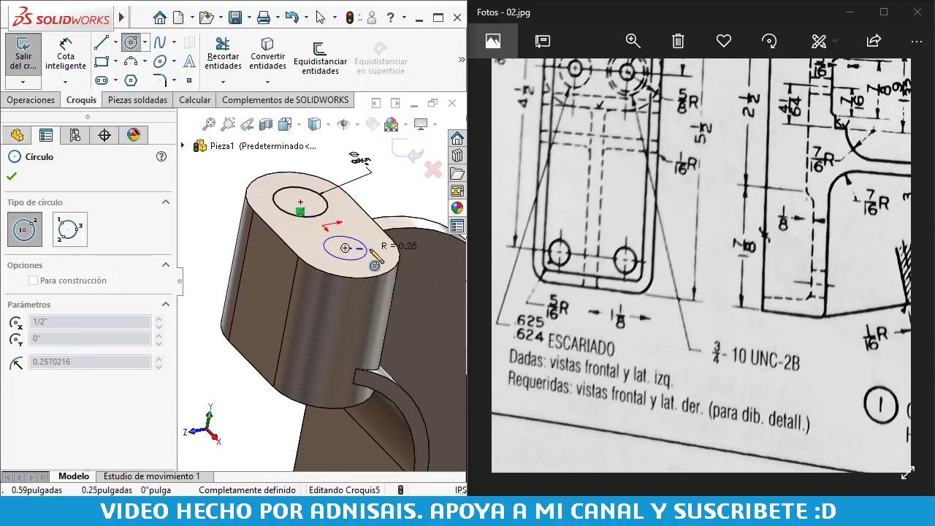
pyautogui.click(376, 250)
pyautogui.press('Escape')
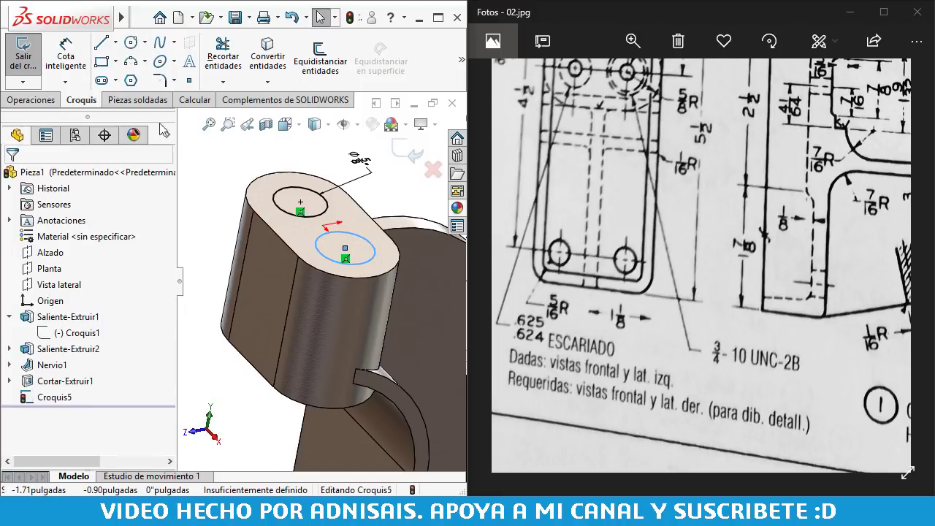
pyautogui.press('d')
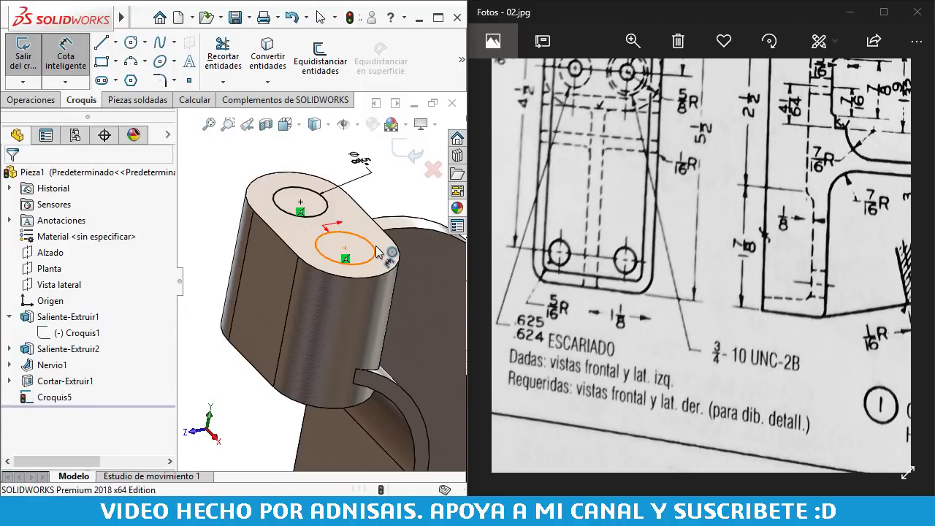
pyautogui.click(377, 251)
pyautogui.click(402, 207)
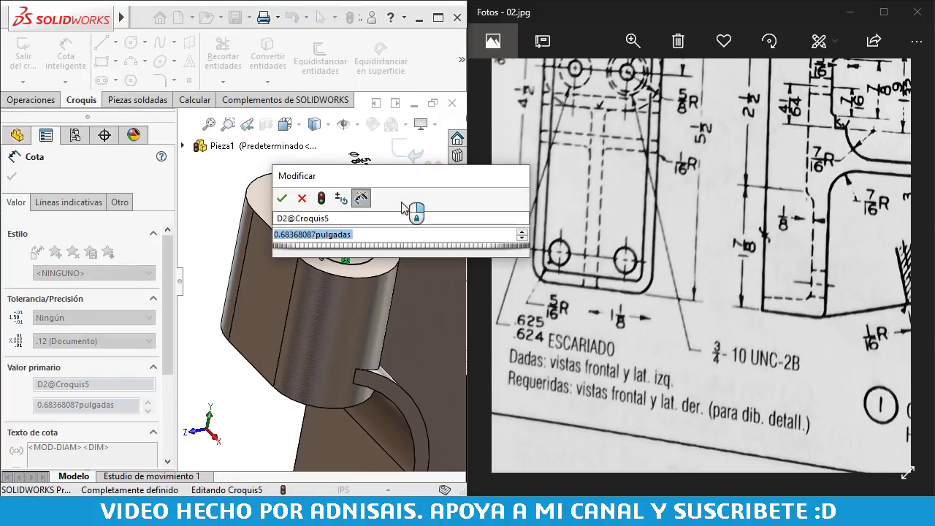
pyautogui.write('.75')
pyautogui.press('Return')
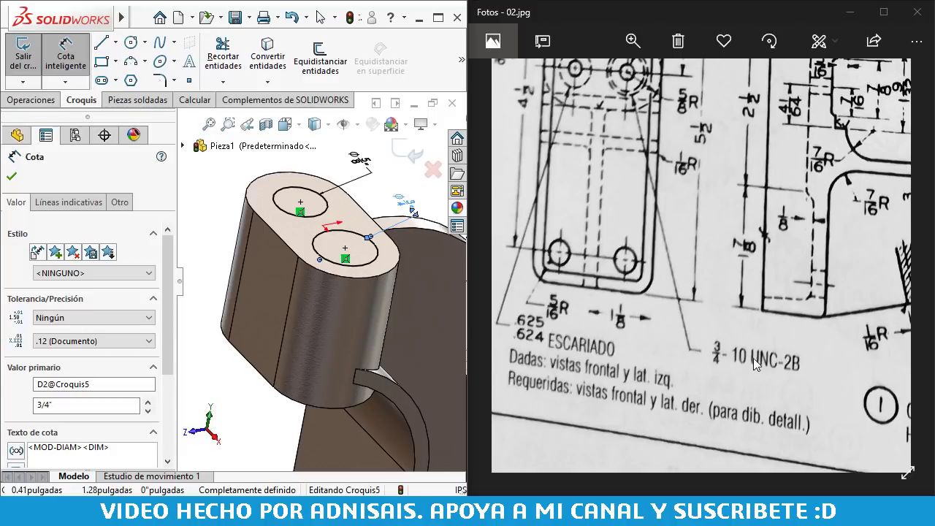
pyautogui.scroll(2, 288, 272)
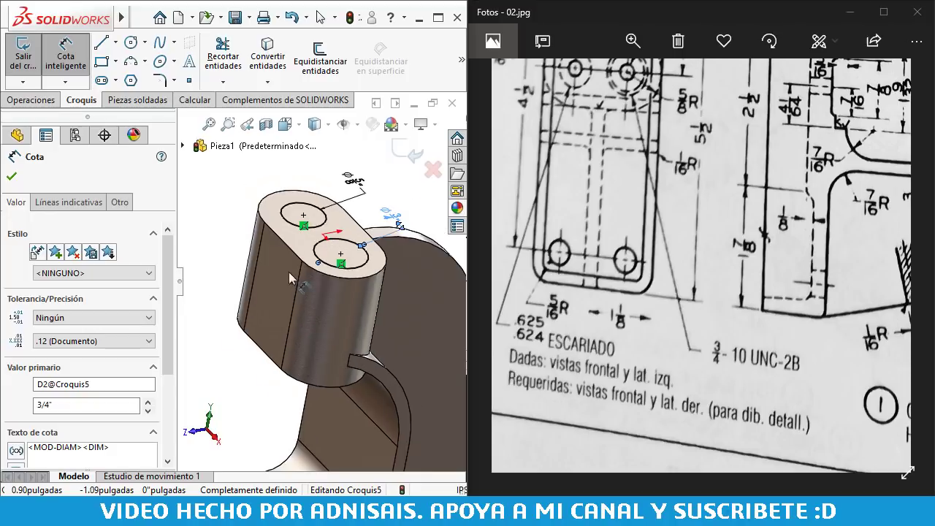
pyautogui.scroll(2, 307, 271)
pyautogui.scroll(-2, 328, 274)
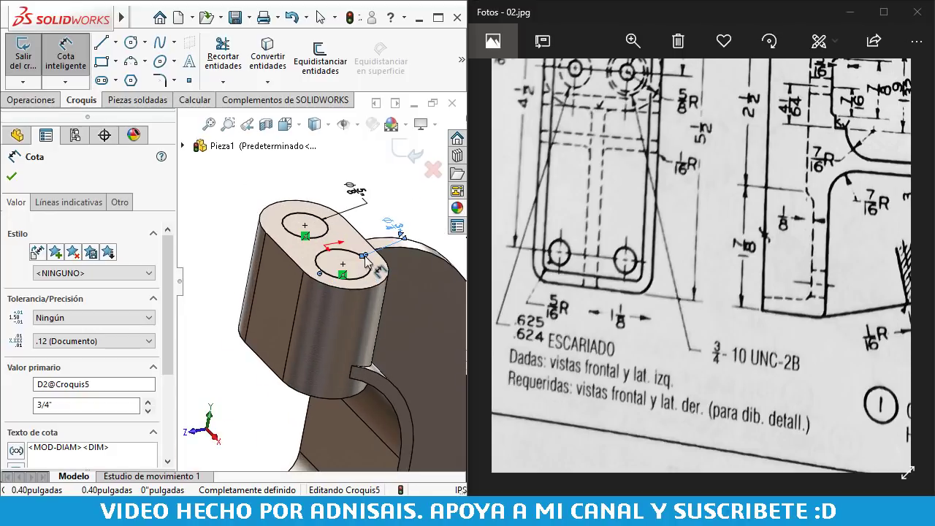
pyautogui.click(13, 108)
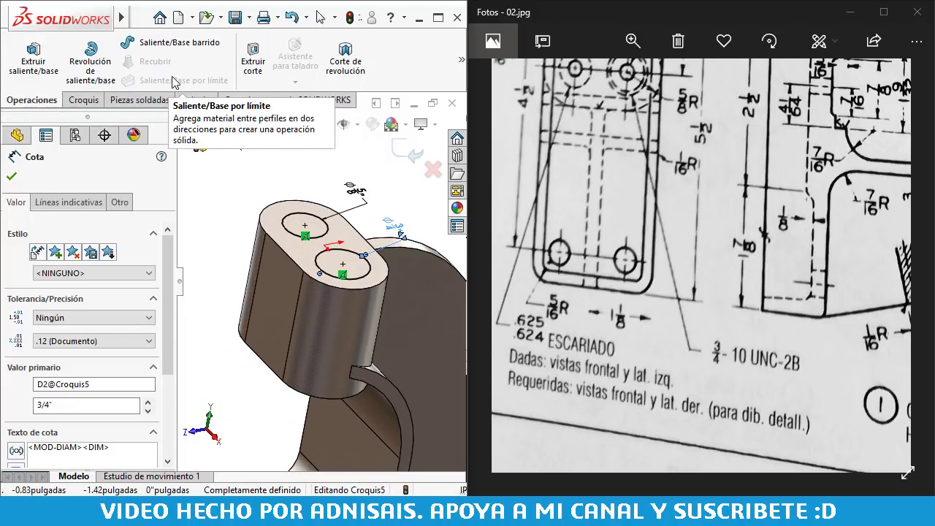
# - Extrude-cut both boss-top circles Up To Next, creating Cortar-Extruir2
pyautogui.click(249, 62)
pyautogui.click(80, 264)
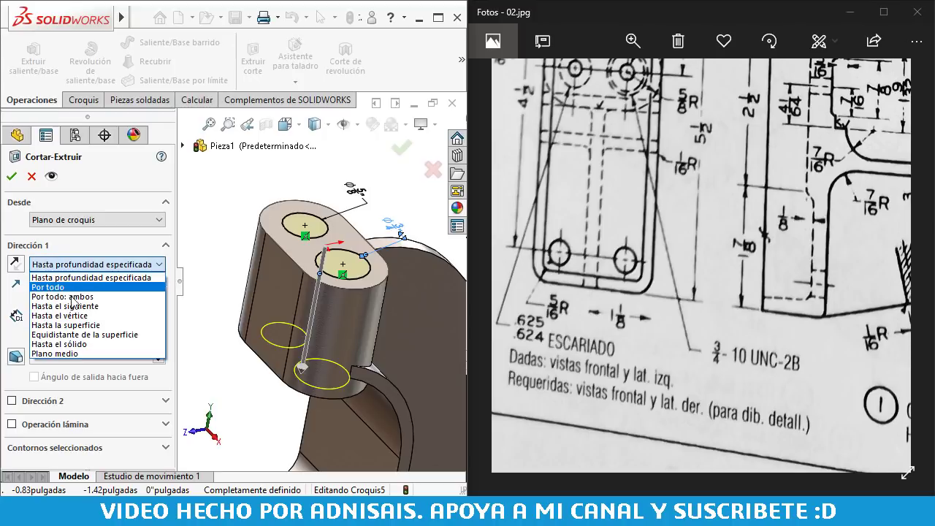
pyautogui.click(74, 306)
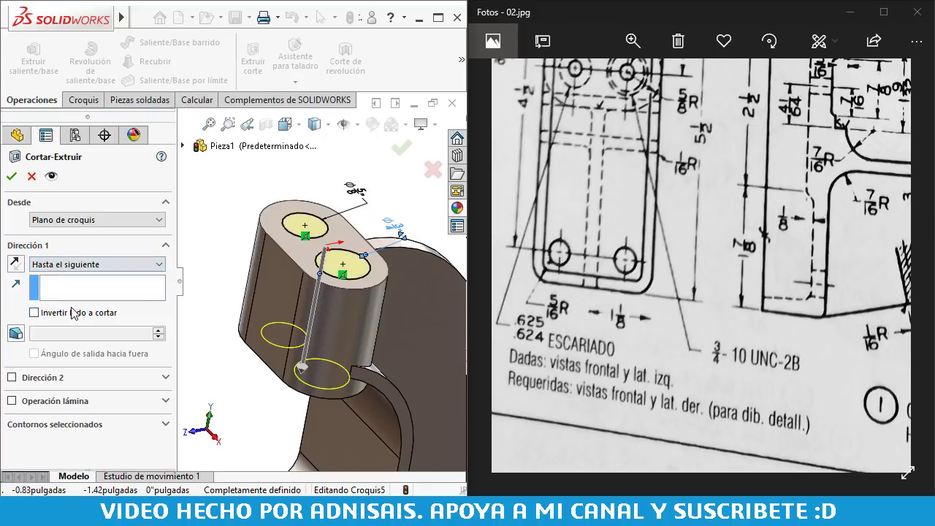
pyautogui.click(11, 176)
pyautogui.press('f')
pyautogui.moveTo(355, 302); pyautogui.dragTo(383, 296, button='middle')
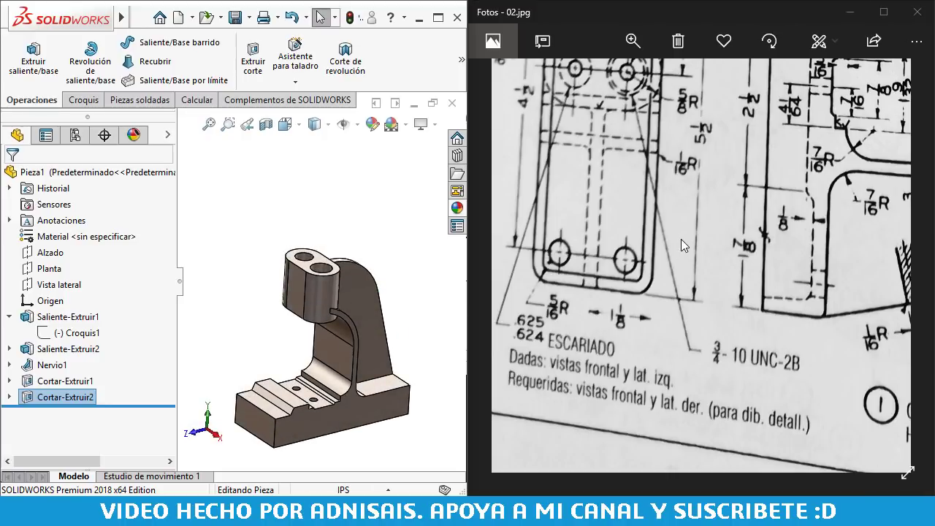
# - Pan the reference drawing to its right view and select the Vista lateral plane
pyautogui.moveTo(680, 216); pyautogui.dragTo(568, 310)
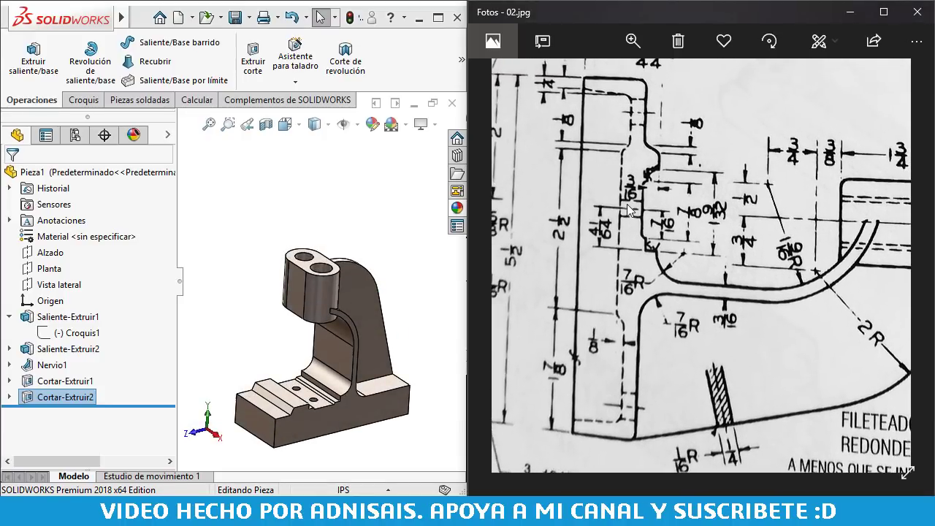
pyautogui.hscroll(3, 733, 241)
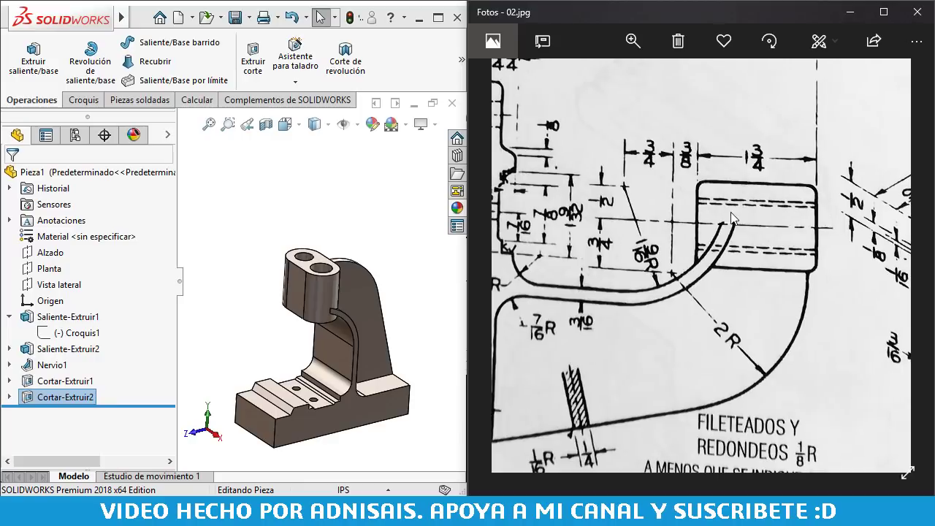
pyautogui.hscroll(-3, 734, 219)
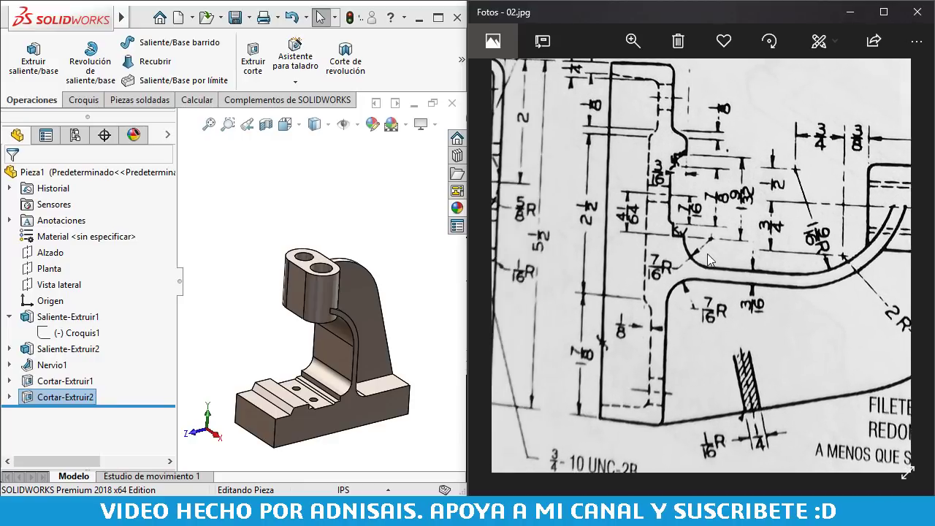
pyautogui.hscroll(-2, 707, 257)
pyautogui.scroll(1, 679, 146)
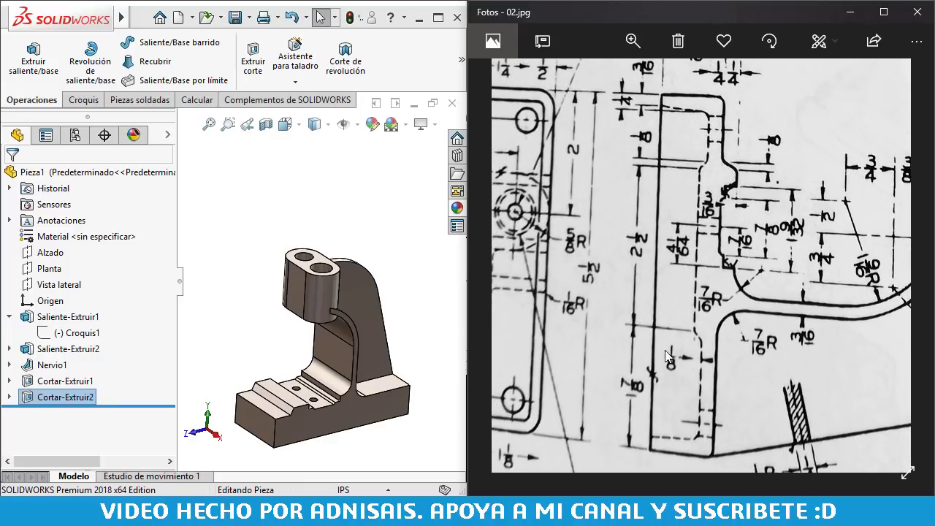
pyautogui.hscroll(-1, 691, 240)
pyautogui.hscroll(-1, 692, 239)
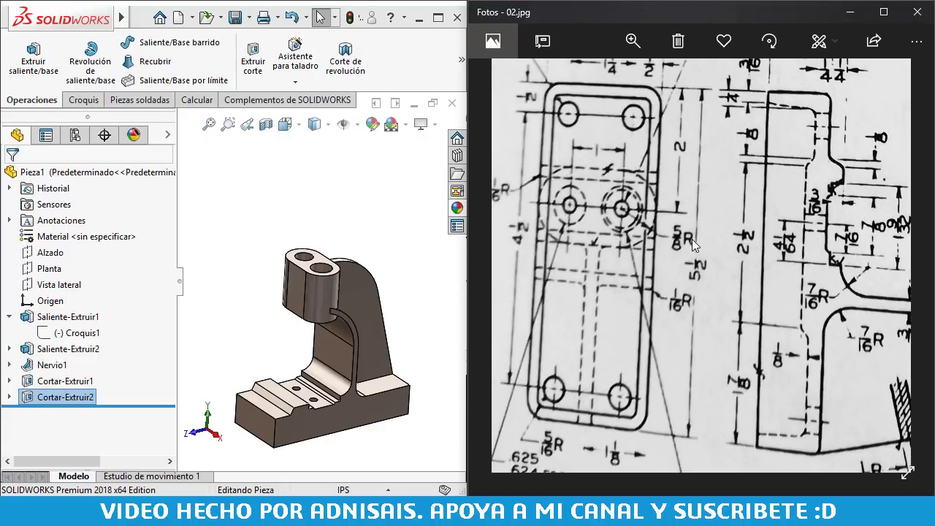
pyautogui.click(38, 285)
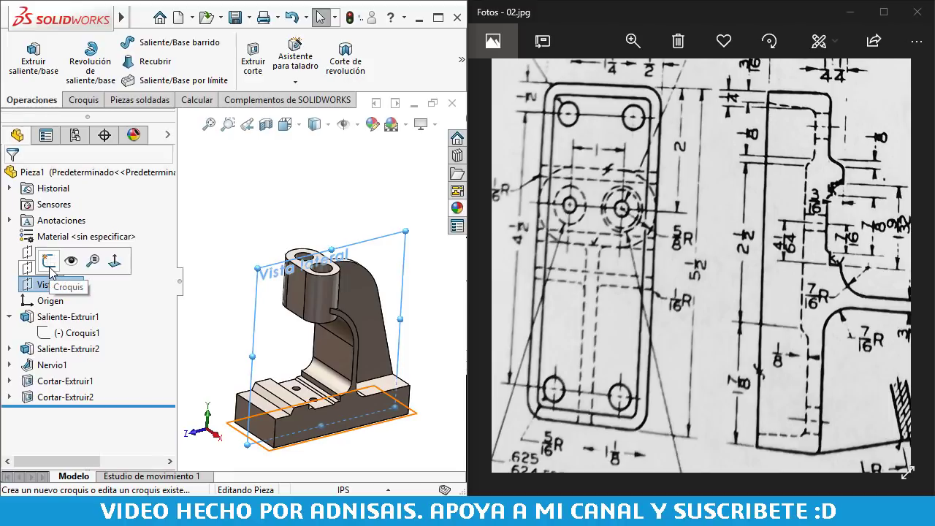
# - Start a new sketch on the side plane and view it normal to the screen
pyautogui.click(48, 261)
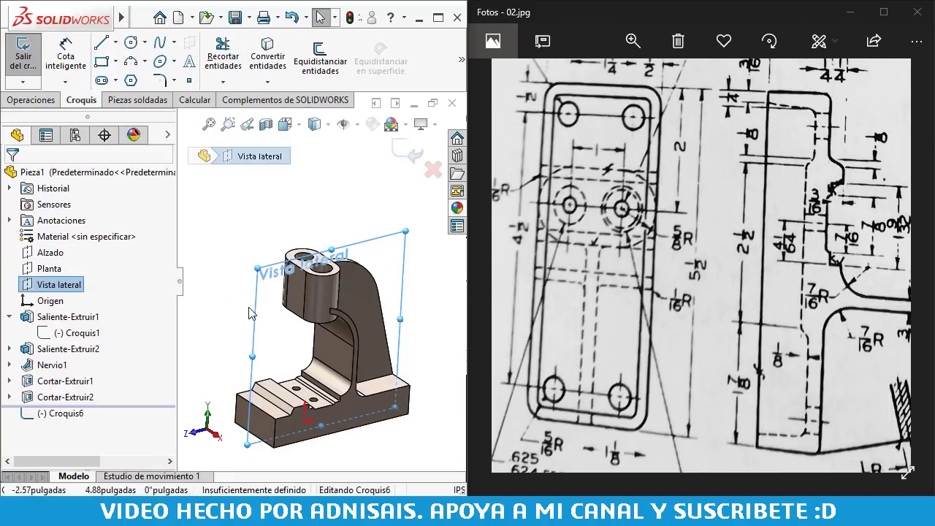
pyautogui.hotkey('ctrl', '8')
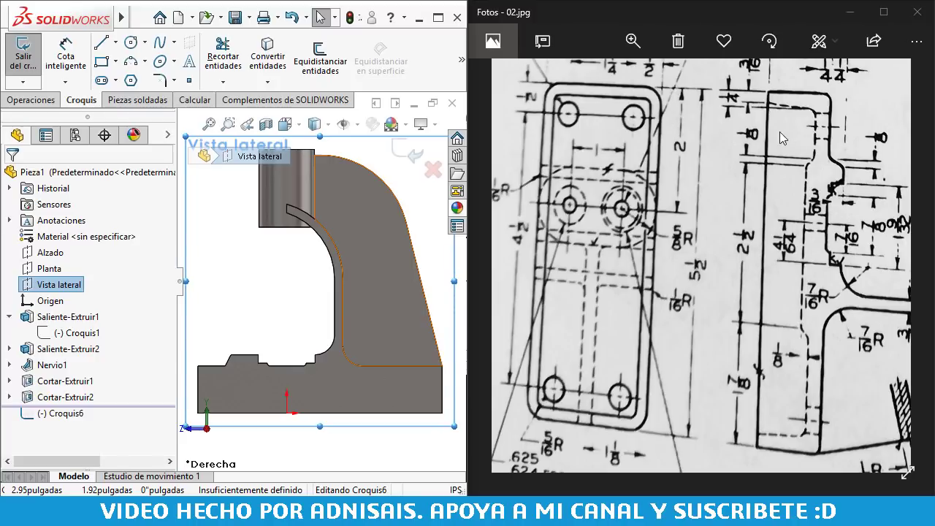
pyautogui.click(101, 42)
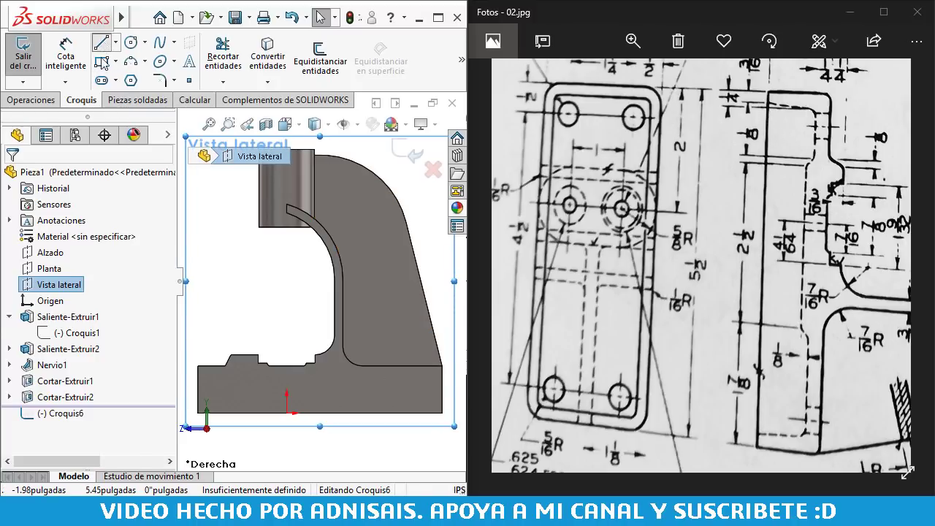
pyautogui.press('z')
pyautogui.scroll(-5, 285, 307)
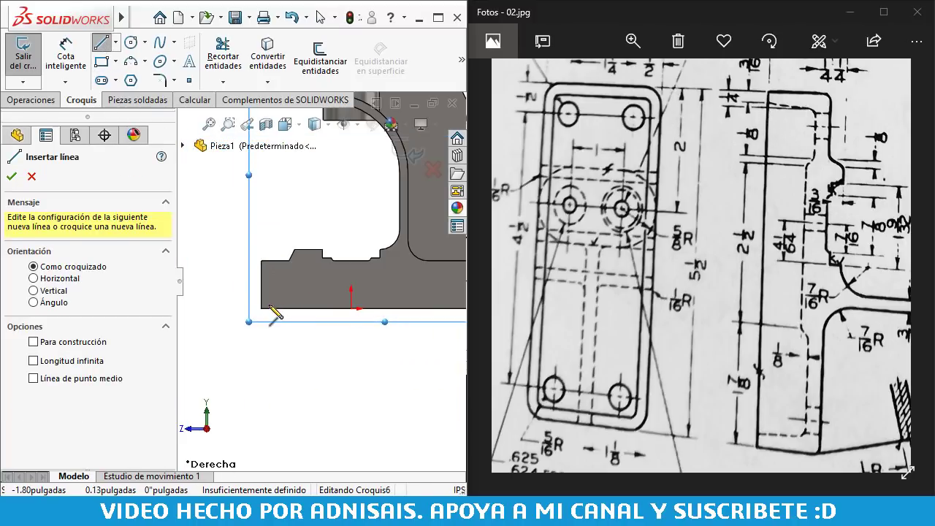
# - From the base's lower-left corner, draw a slanted line, a horizontal line, a rounded bend and a short horizontal line
pyautogui.click(278, 307)
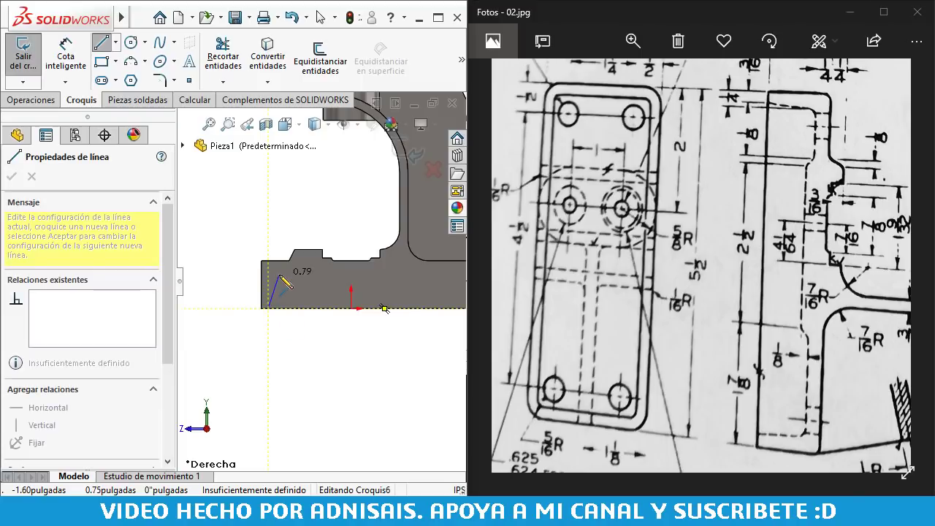
pyautogui.click(280, 274)
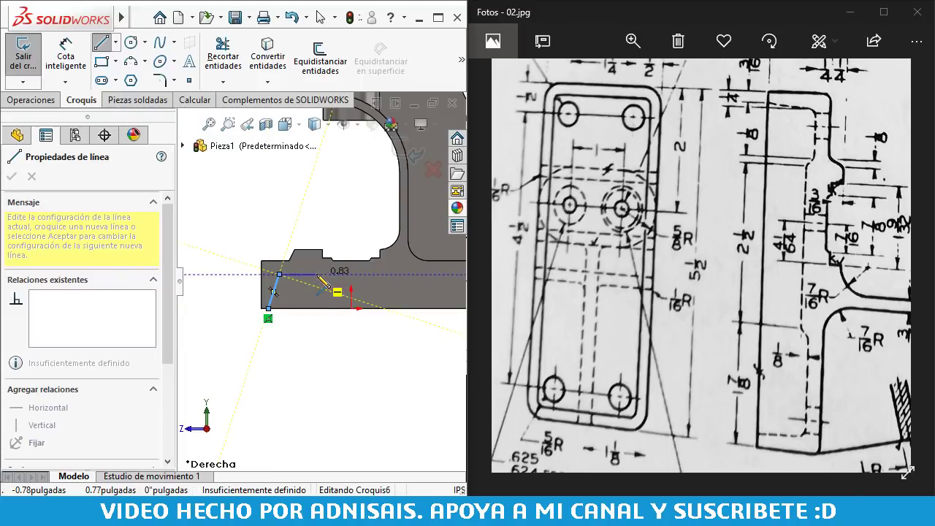
pyautogui.click(316, 275)
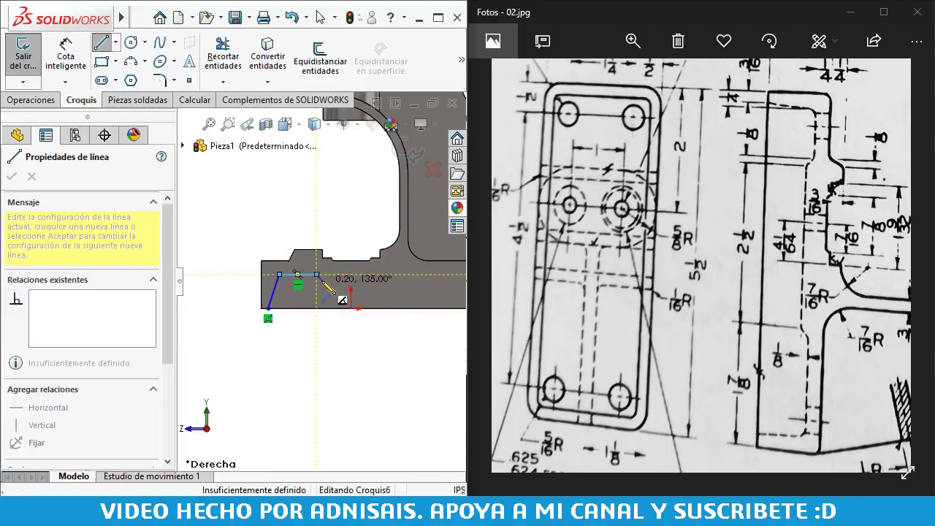
pyautogui.scroll(-1, 323, 281)
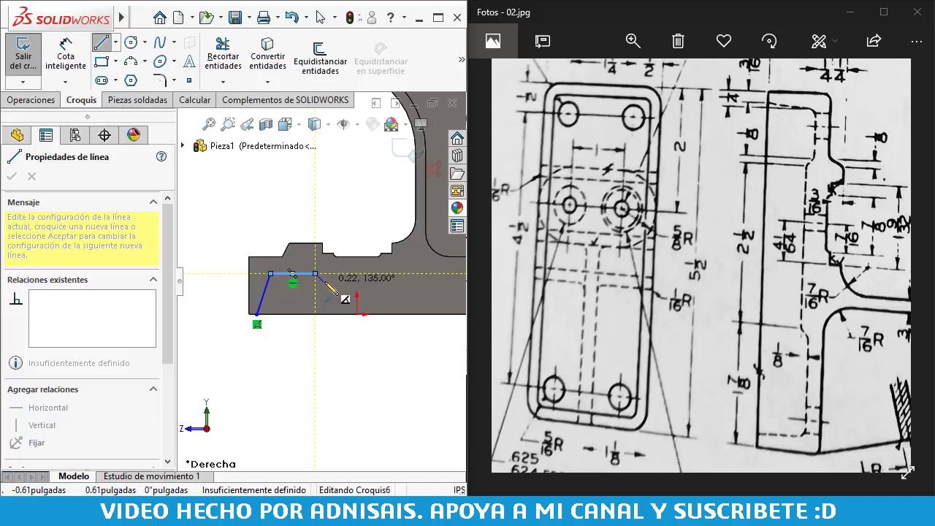
pyautogui.scroll(-3, 323, 280)
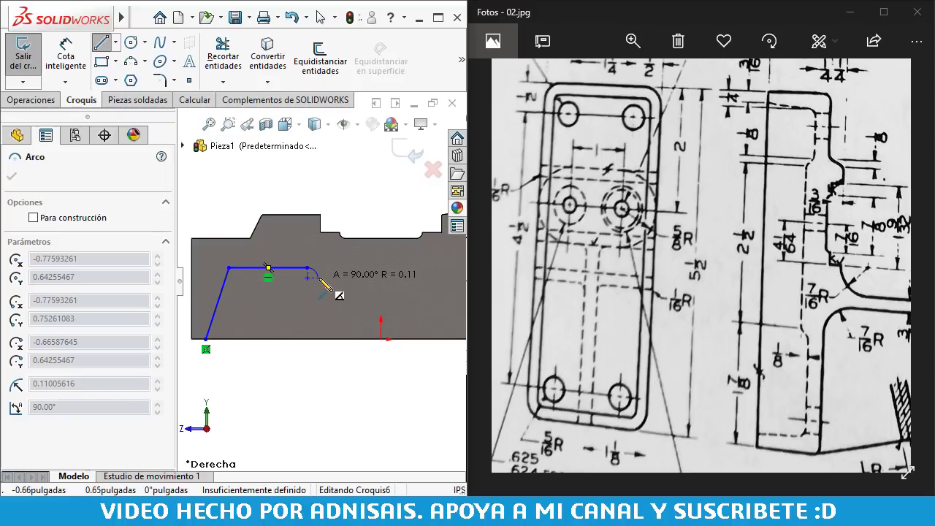
pyautogui.click(319, 279)
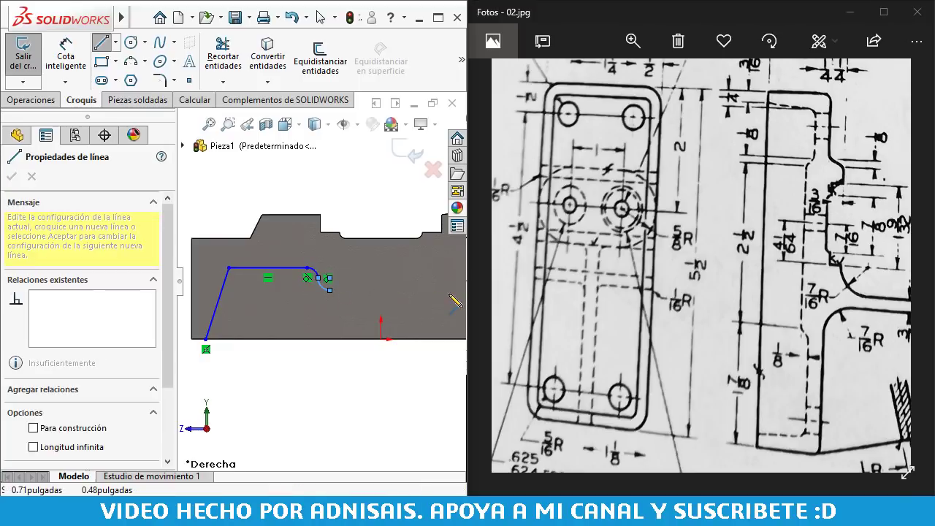
pyautogui.scroll(2, 333, 279)
pyautogui.scroll(-1, 407, 292)
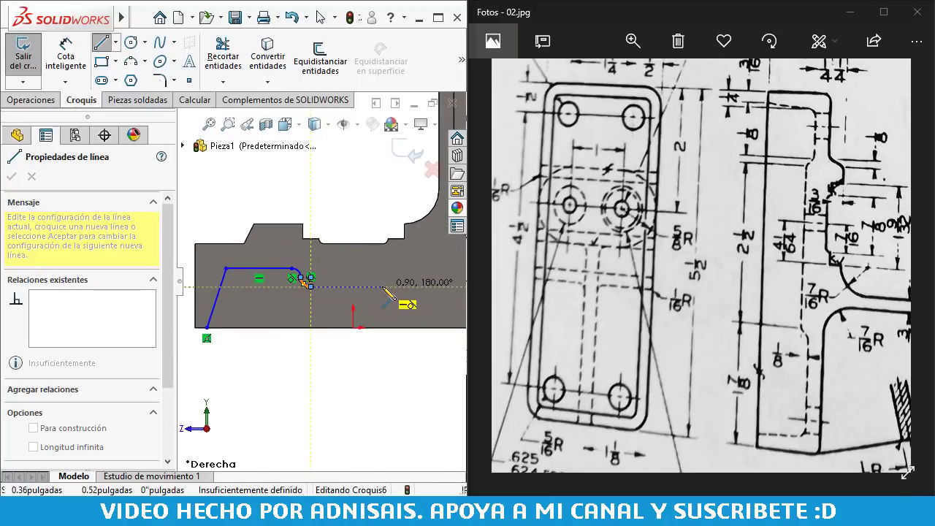
pyautogui.click(384, 288)
pyautogui.scroll(-2, 380, 290)
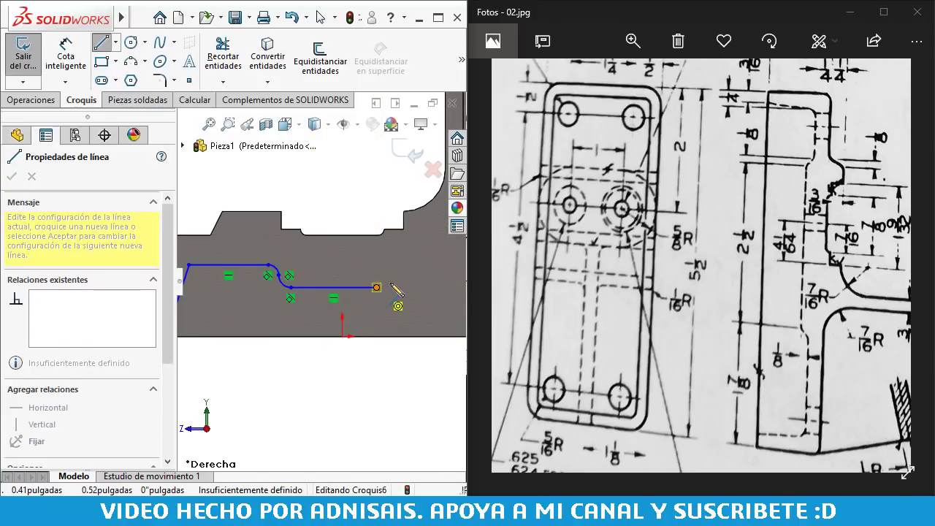
# - Add a downward and an upward tangent-arc bend toward the right side
pyautogui.press('a')
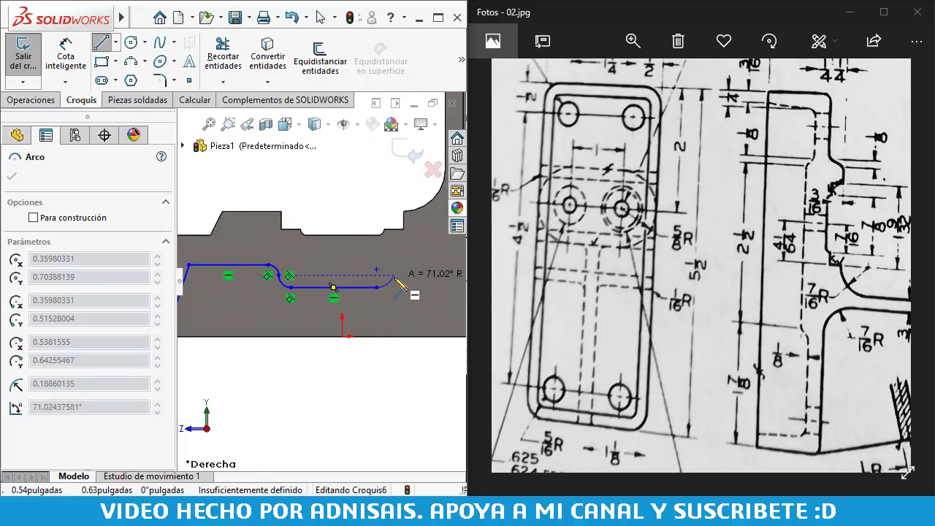
pyautogui.click(395, 278)
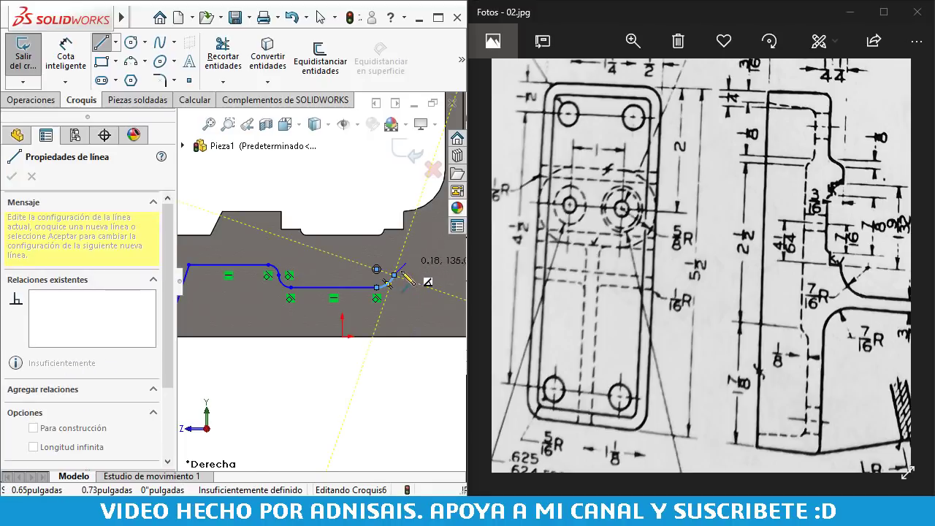
pyautogui.press('a')
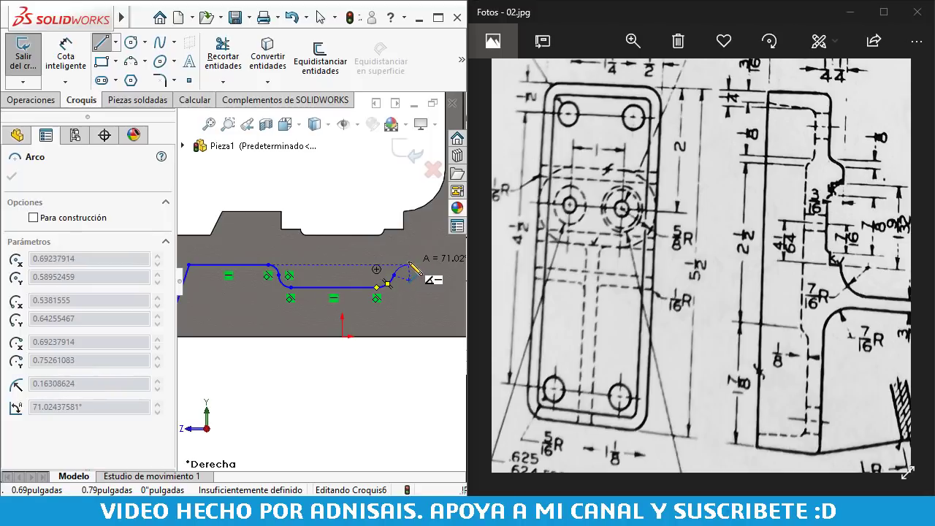
pyautogui.click(409, 267)
pyautogui.scroll(3, 422, 271)
pyautogui.scroll(2, 429, 278)
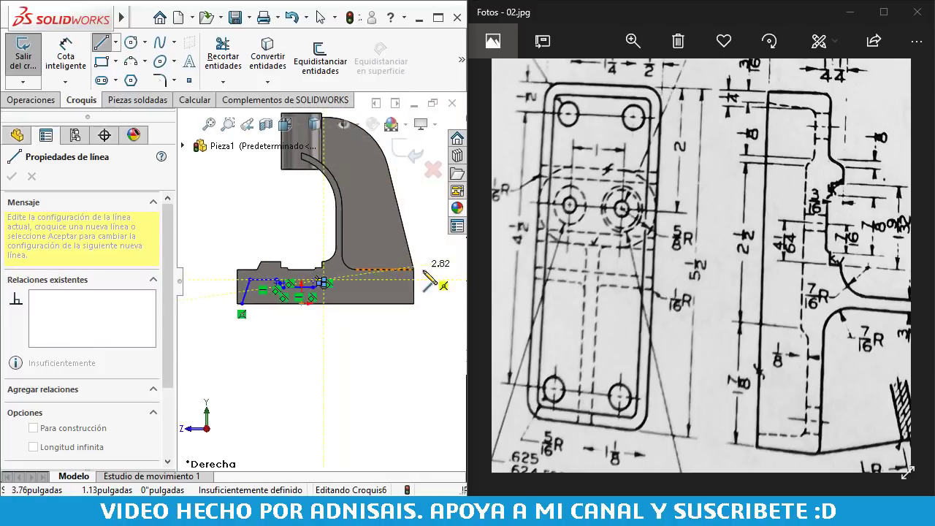
pyautogui.scroll(-2, 409, 276)
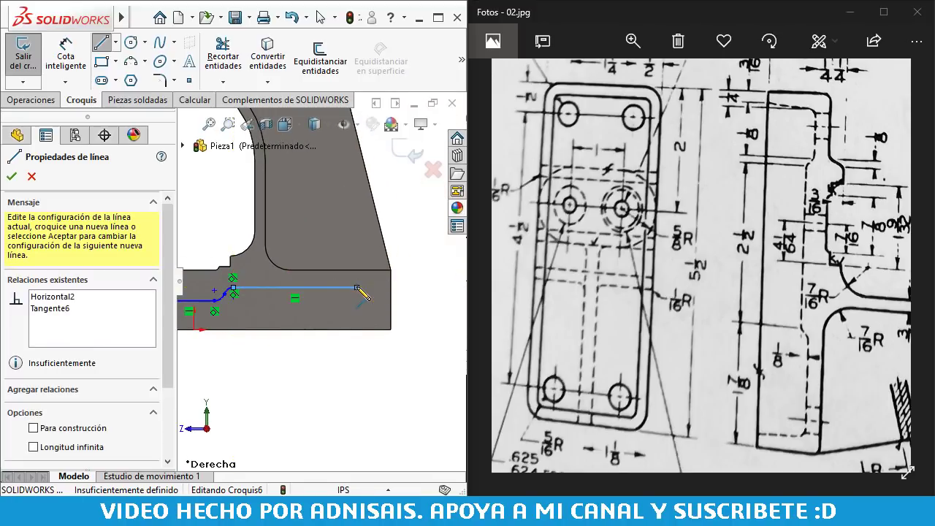
# - Draw the long horizontal line and the sloped right end, then close the profile along the base bottom
pyautogui.click(357, 287)
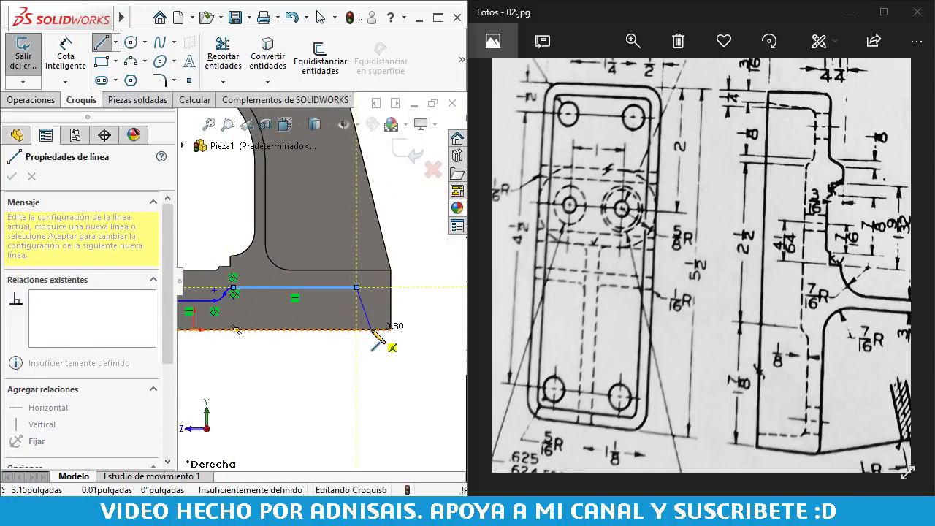
pyautogui.click(373, 330)
pyautogui.scroll(2, 321, 321)
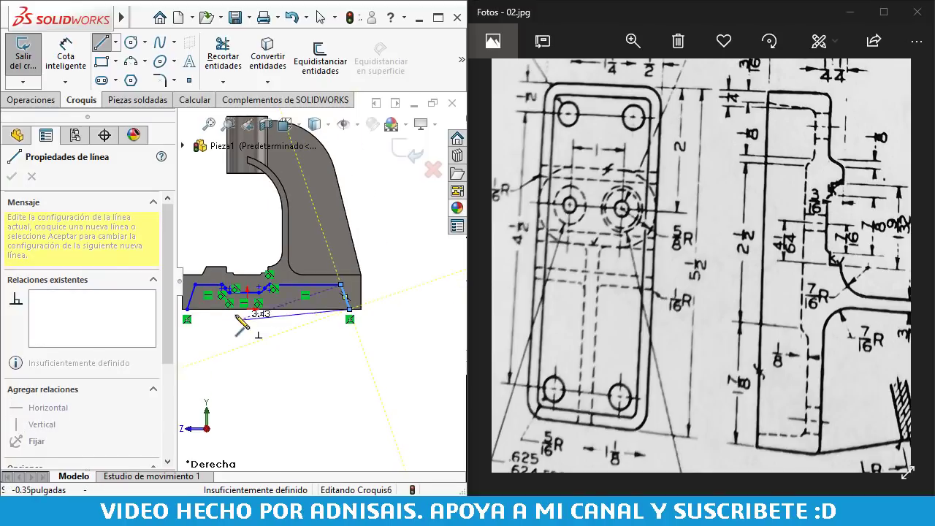
pyautogui.click(186, 309)
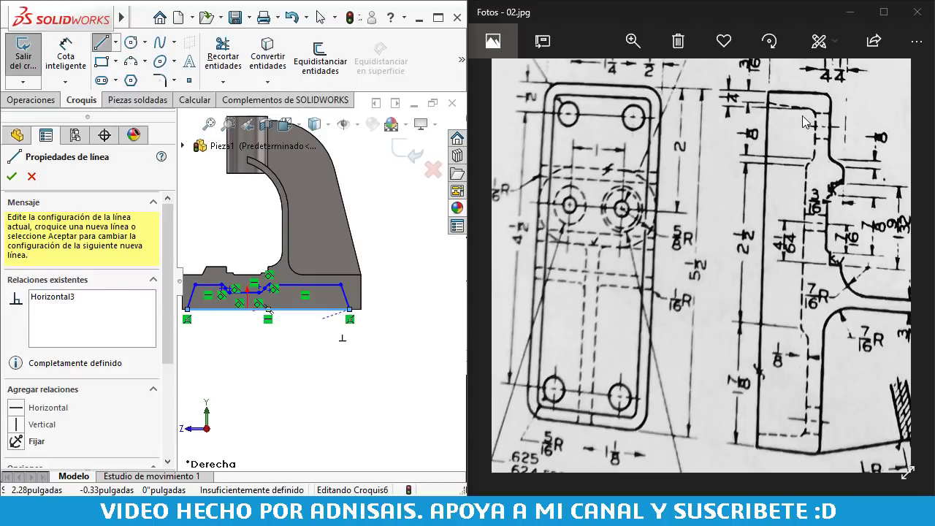
pyautogui.press('Escape')
pyautogui.press('Escape')
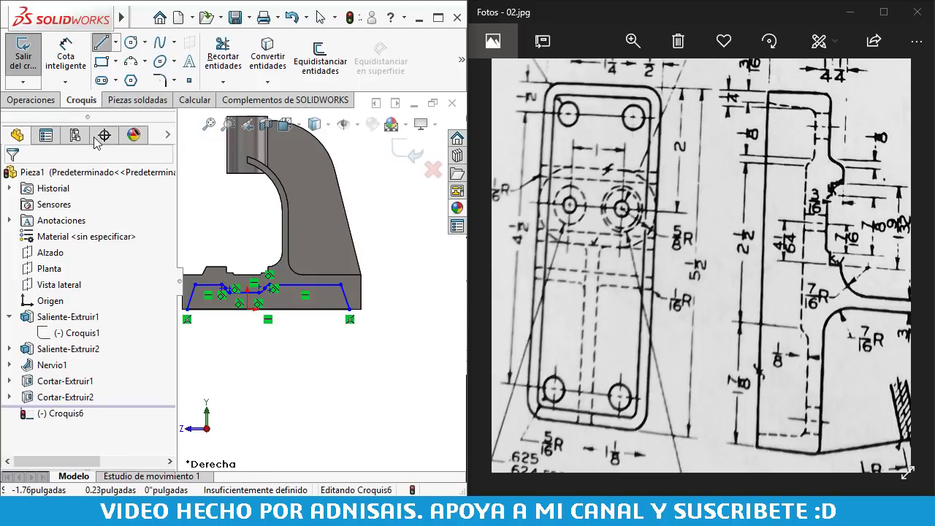
# - Dimension the lower-left and lower-right vertical offsets of the profile at 3/16"
pyautogui.click(73, 64)
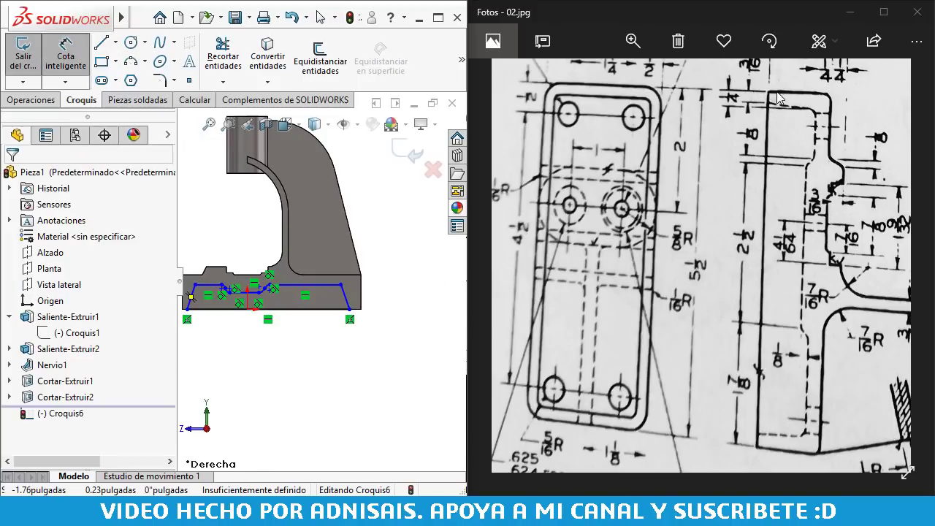
pyautogui.scroll(-4, 261, 325)
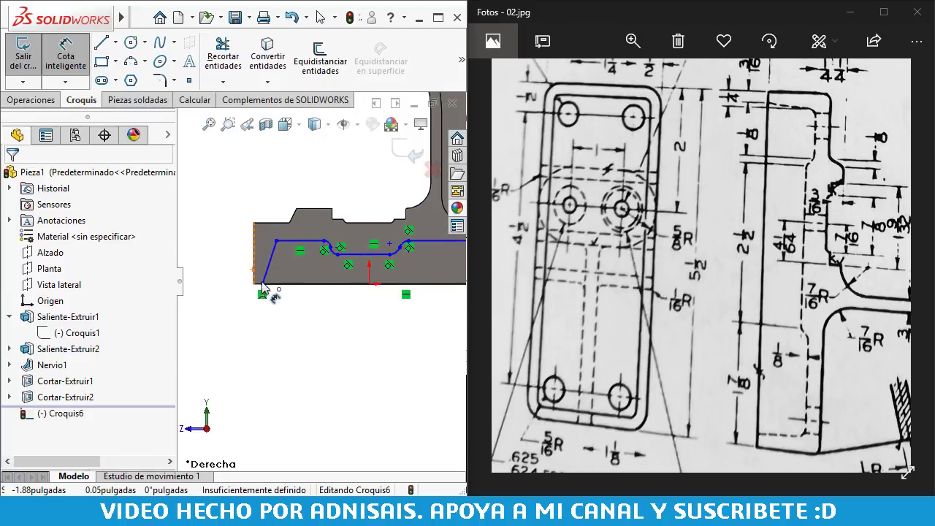
pyautogui.click(262, 284)
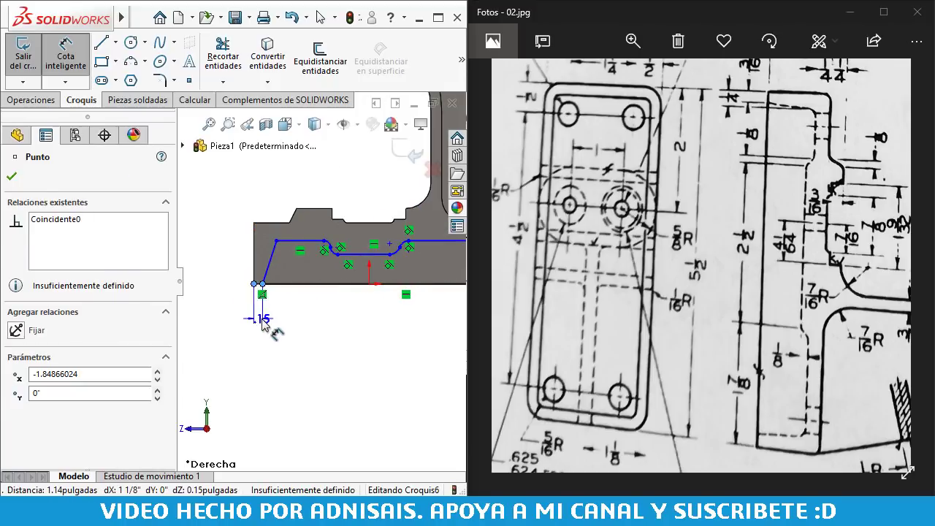
pyautogui.click(262, 325)
pyautogui.write('3/')
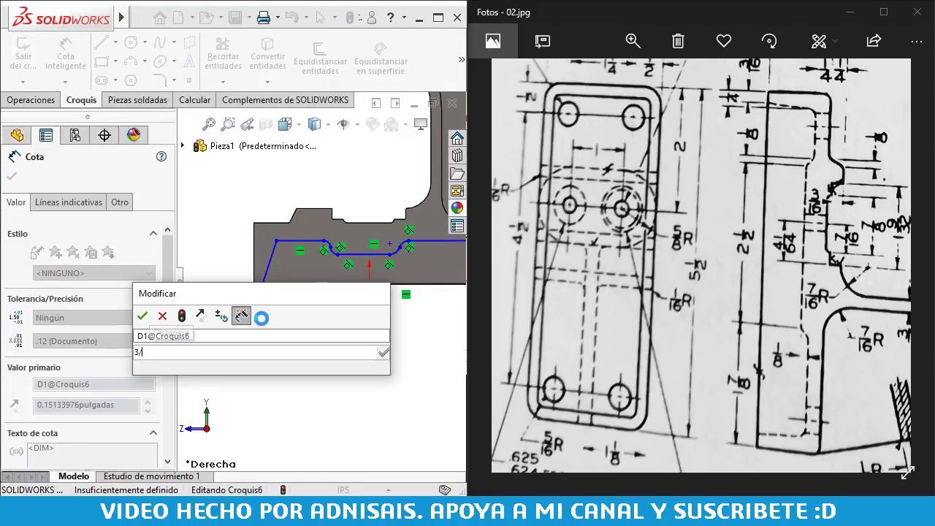
pyautogui.write('16')
pyautogui.press('Return')
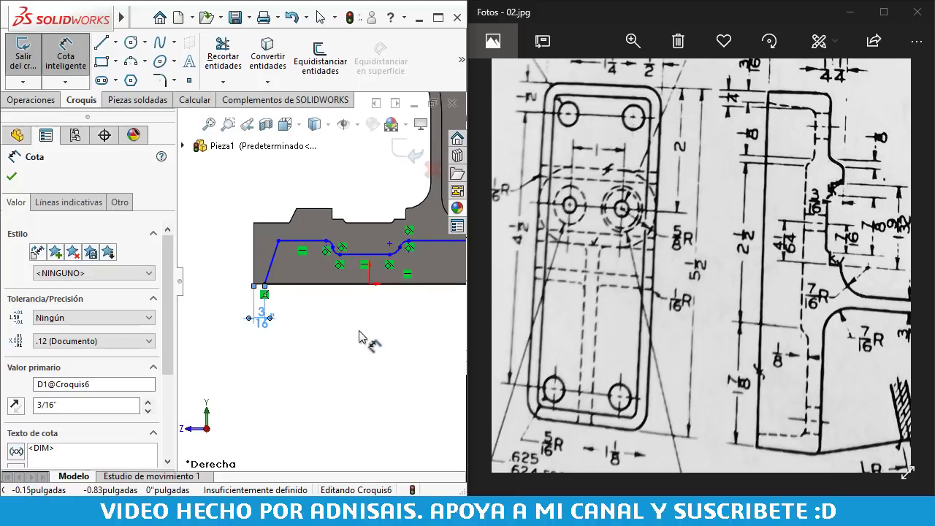
pyautogui.moveTo(357, 334)
pyautogui.mouseDown(button='middle')
pyautogui.moveTo(278, 309)
pyautogui.moveTo(396, 350)
pyautogui.mouseUp(button='middle')
pyautogui.hotkey('ctrl', '4')
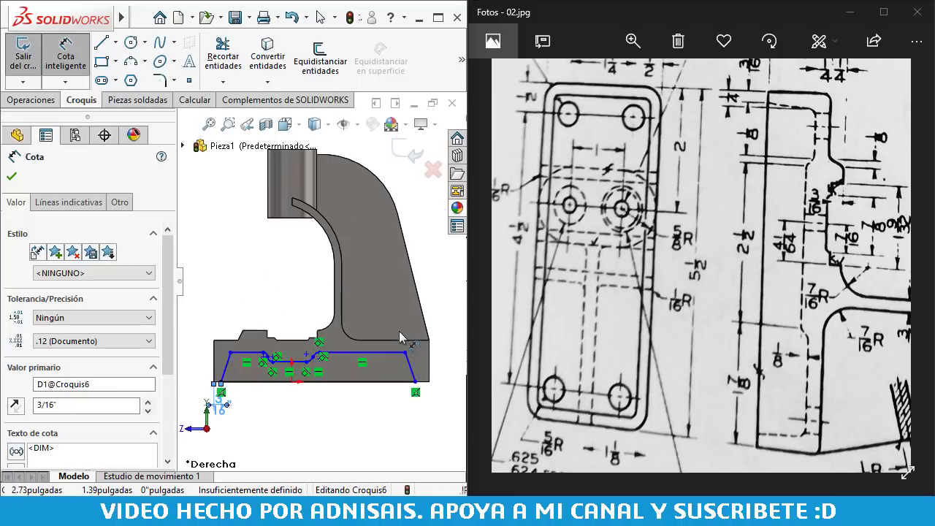
pyautogui.scroll(-3, 409, 402)
pyautogui.scroll(-3, 402, 365)
pyautogui.click(395, 331)
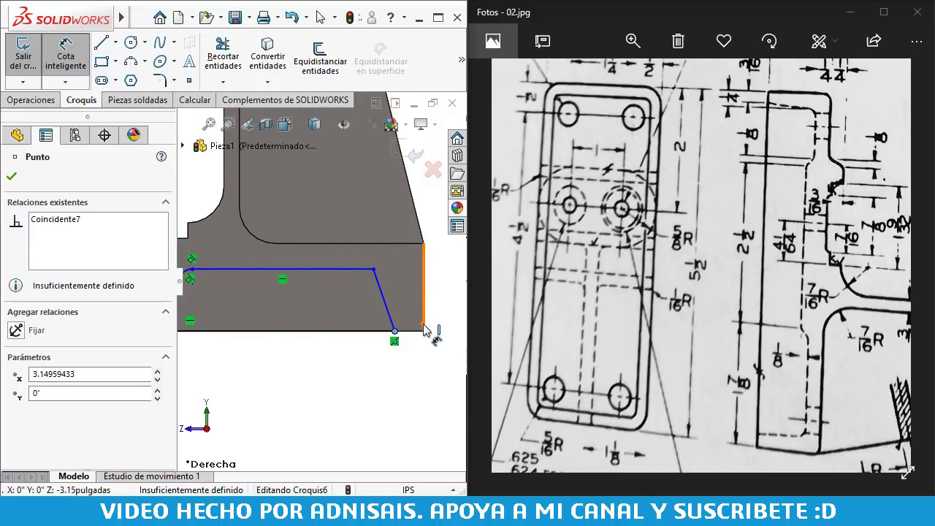
pyautogui.click(422, 325)
pyautogui.click(417, 360)
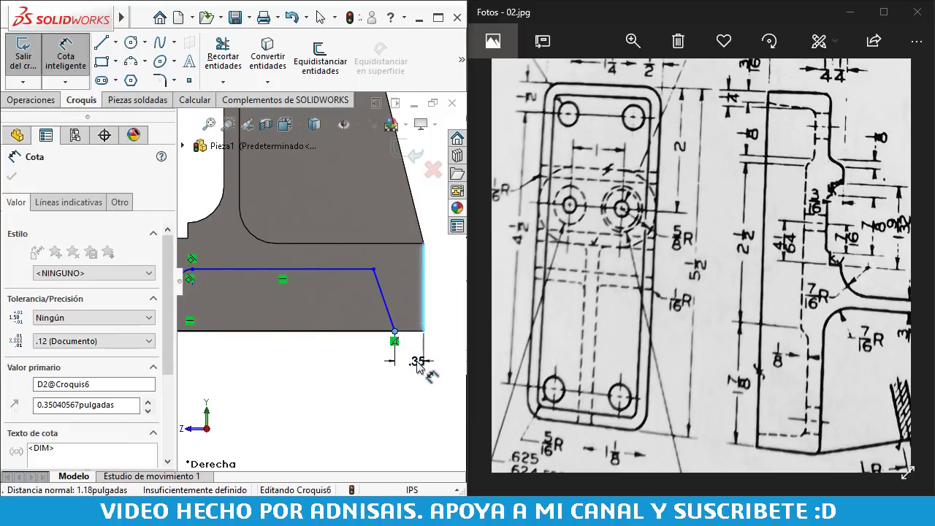
pyautogui.write('3/16')
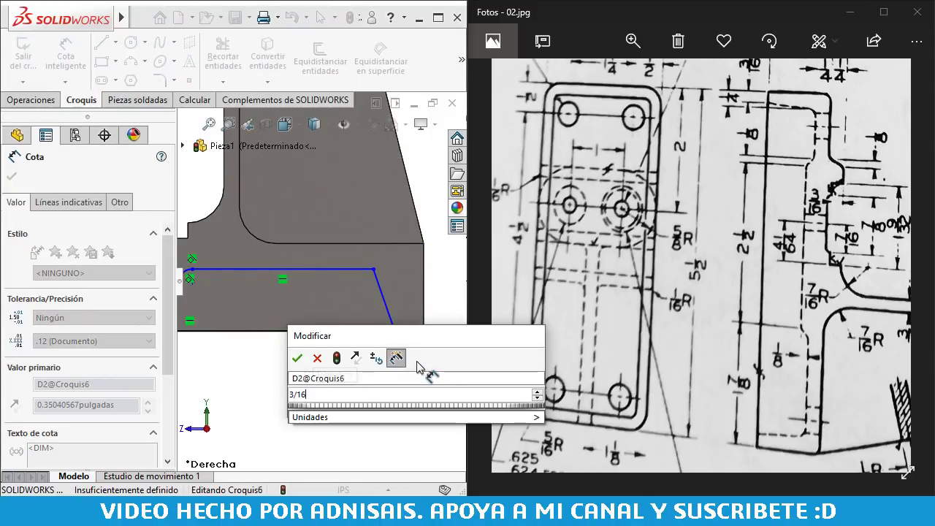
pyautogui.press('Return')
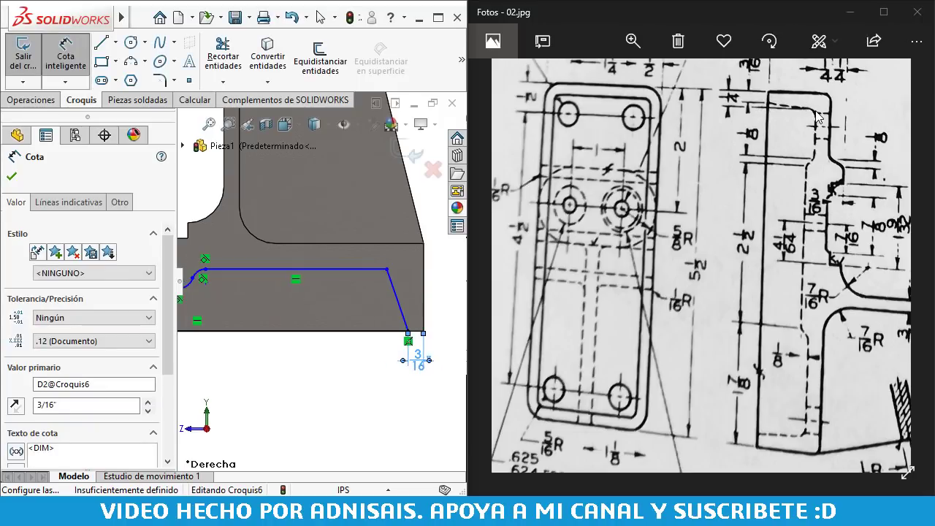
# - Add horizontal offsets from the base edges: .25 at the left end and .2 at the right end
pyautogui.keyDown('ctrl'); pyautogui.moveTo(418, 301); pyautogui.dragTo(240, 268, button='middle'); pyautogui.keyUp('ctrl')
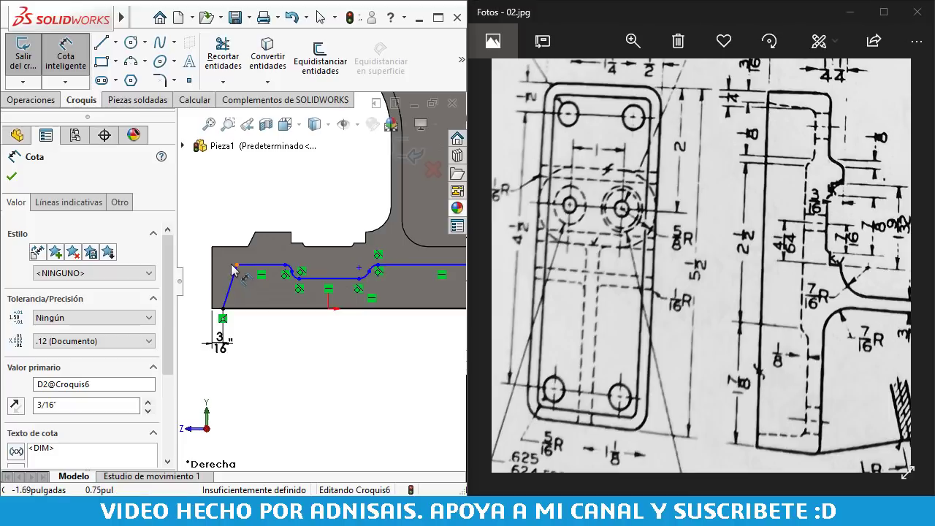
pyautogui.click(238, 267)
pyautogui.click(213, 271)
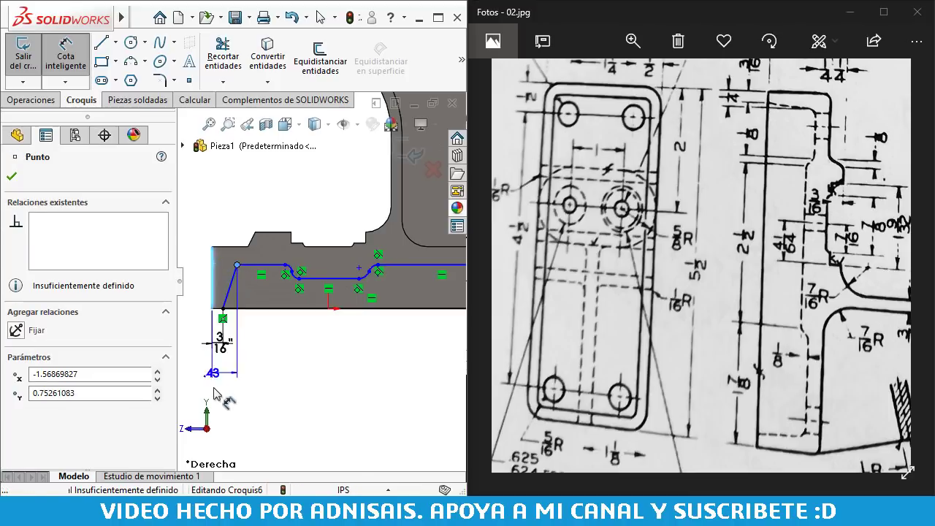
pyautogui.click(219, 394)
pyautogui.write('.25')
pyautogui.press('Return')
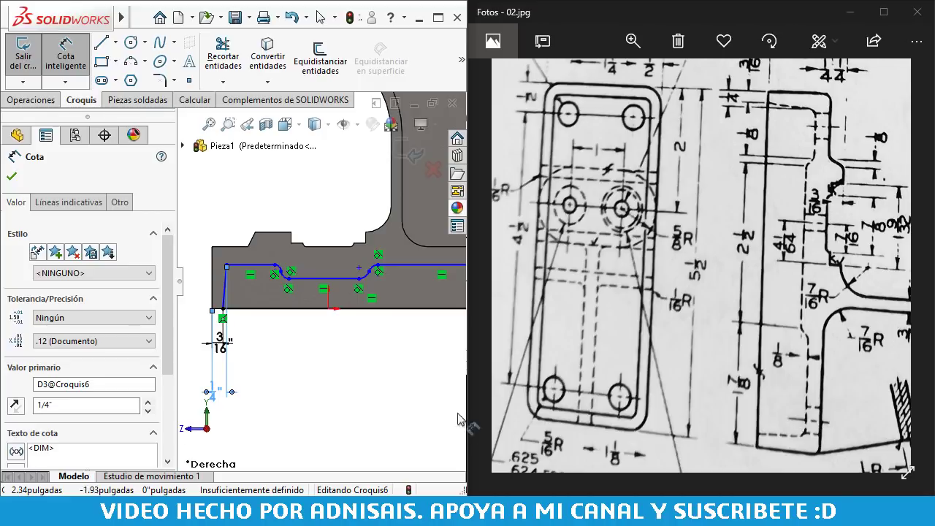
pyautogui.scroll(2, 438, 347)
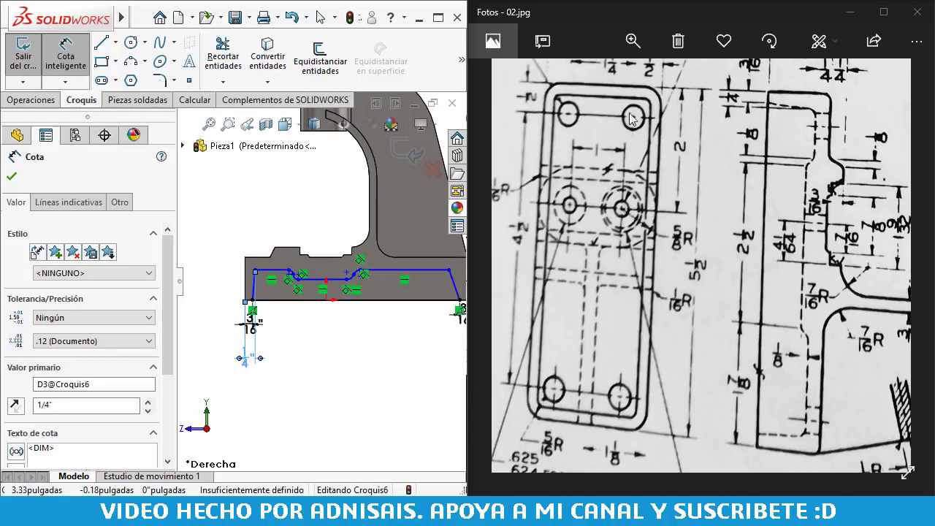
pyautogui.keyDown('ctrl'); pyautogui.moveTo(453, 276); pyautogui.dragTo(372, 272, button='middle'); pyautogui.keyUp('ctrl')
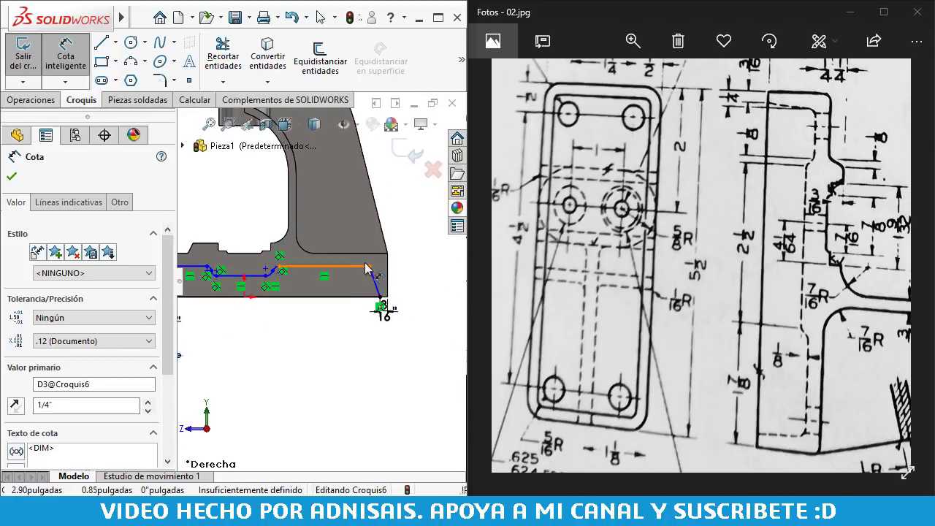
pyautogui.click(369, 267)
pyautogui.click(389, 279)
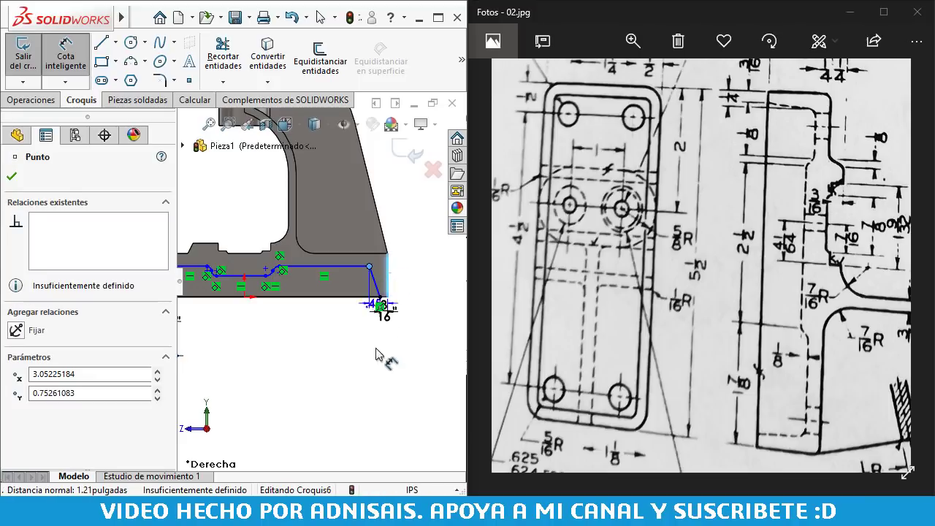
pyautogui.click(374, 365)
pyautogui.write('.2')
pyautogui.press('Return')
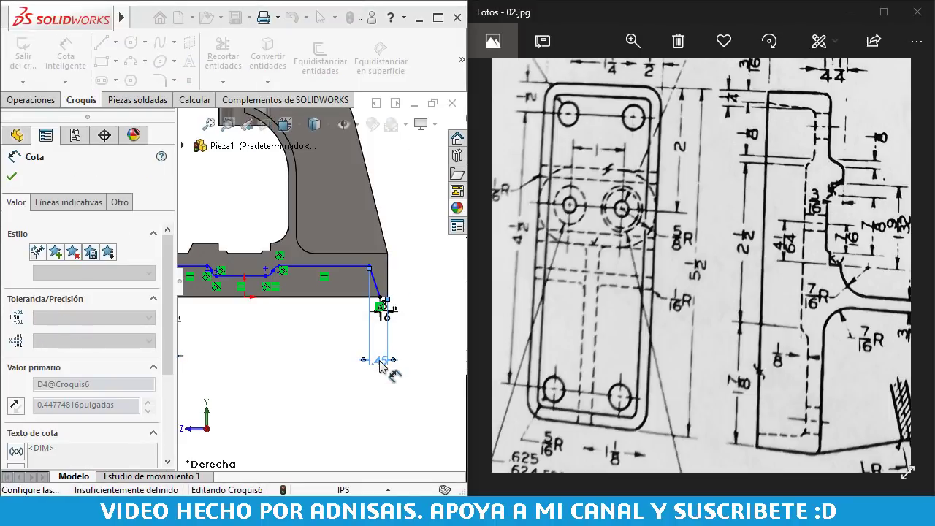
pyautogui.press('Escape')
pyautogui.scroll(2, 296, 321)
pyautogui.scroll(2, 296, 321)
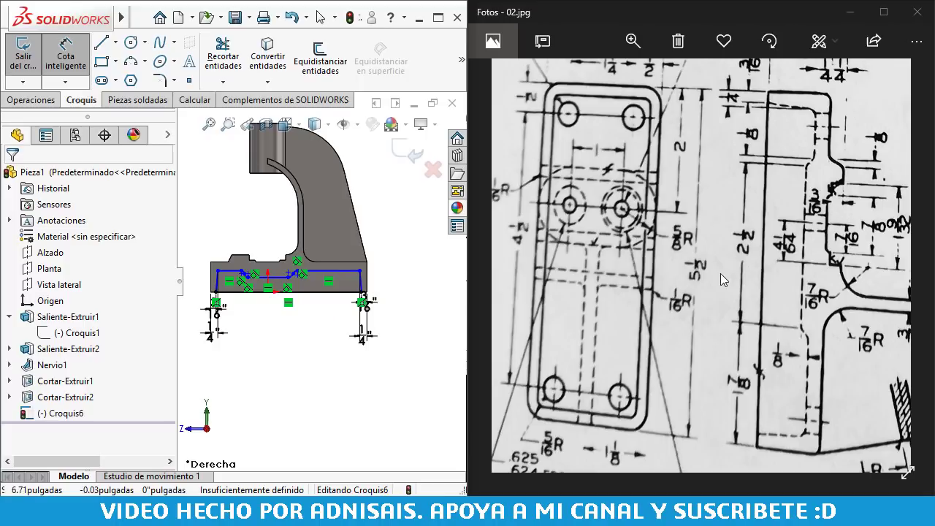
# - Dimension the left step's horizontal width at .12 (1/8"), then select the two upper lines
pyautogui.moveTo(741, 263); pyautogui.dragTo(780, 183)
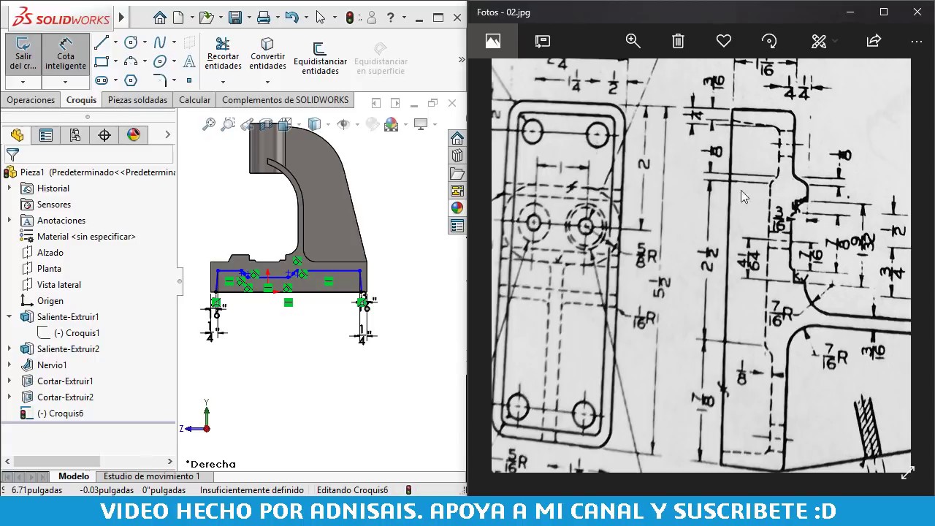
pyautogui.scroll(-1, 305, 299)
pyautogui.scroll(-2, 289, 312)
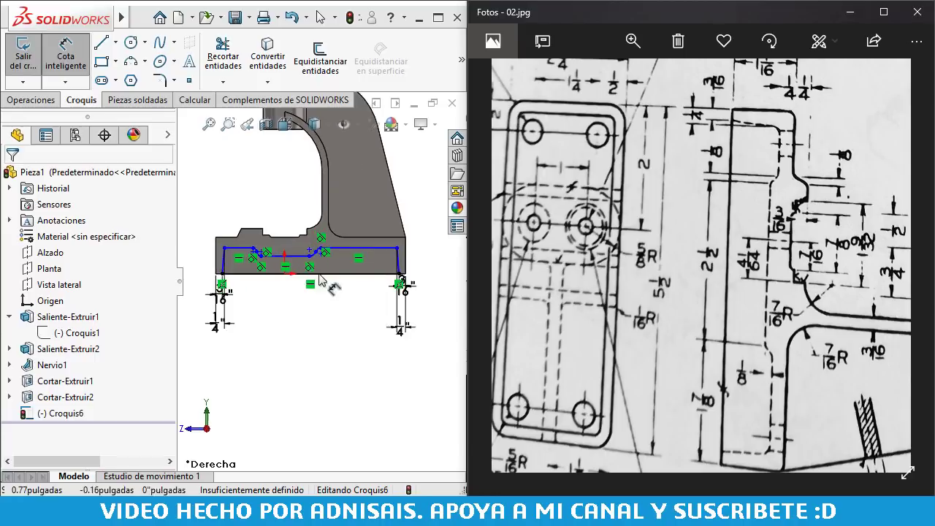
pyautogui.scroll(-2, 289, 296)
pyautogui.scroll(-1, 241, 257)
pyautogui.scroll(-1, 227, 259)
pyautogui.scroll(-1, 207, 259)
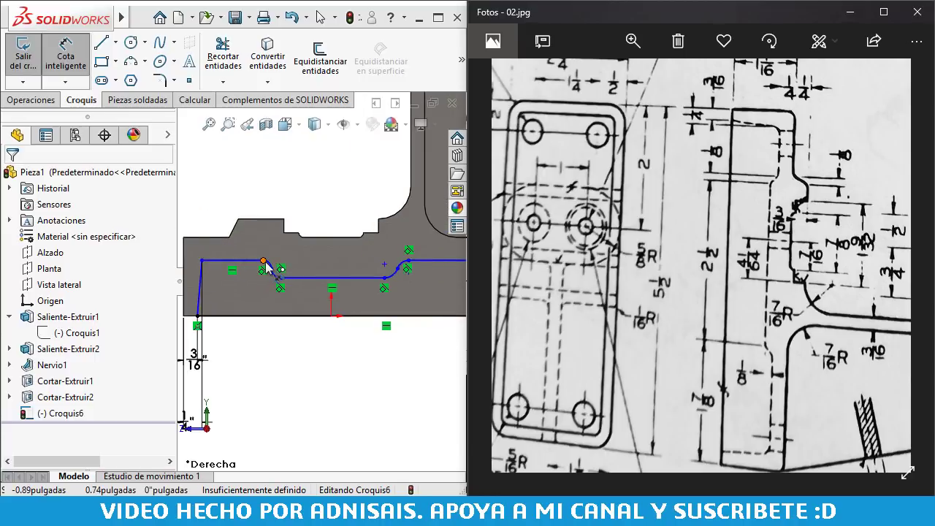
pyautogui.click(264, 261)
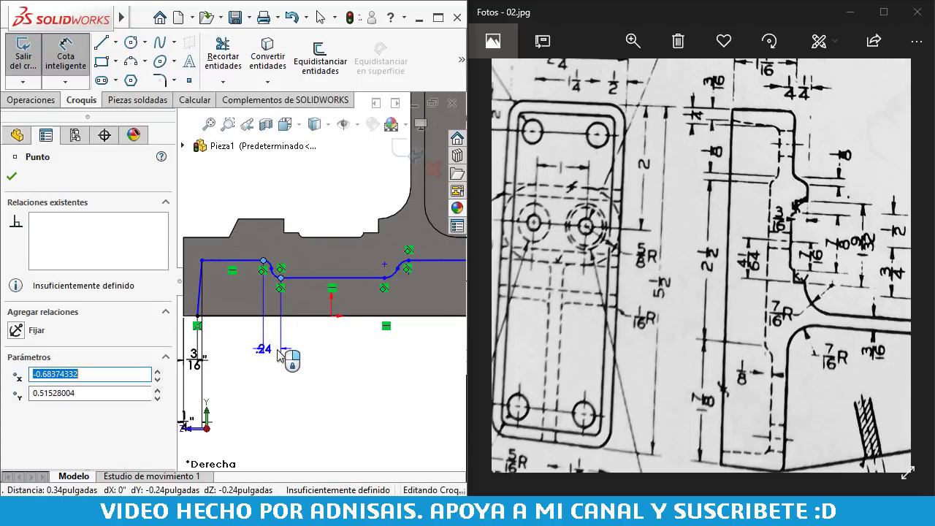
pyautogui.click(285, 350)
pyautogui.write('.12')
pyautogui.press('Return')
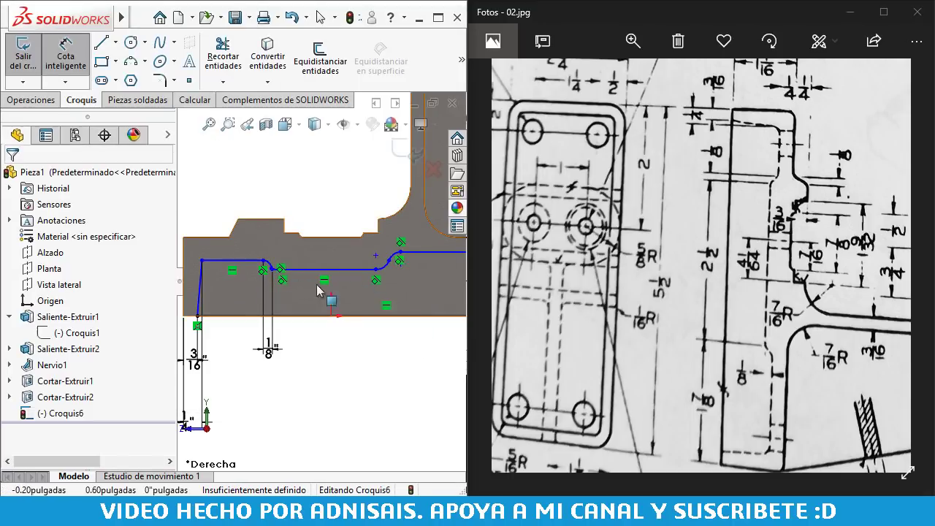
pyautogui.press('Escape')
pyautogui.click(262, 268)
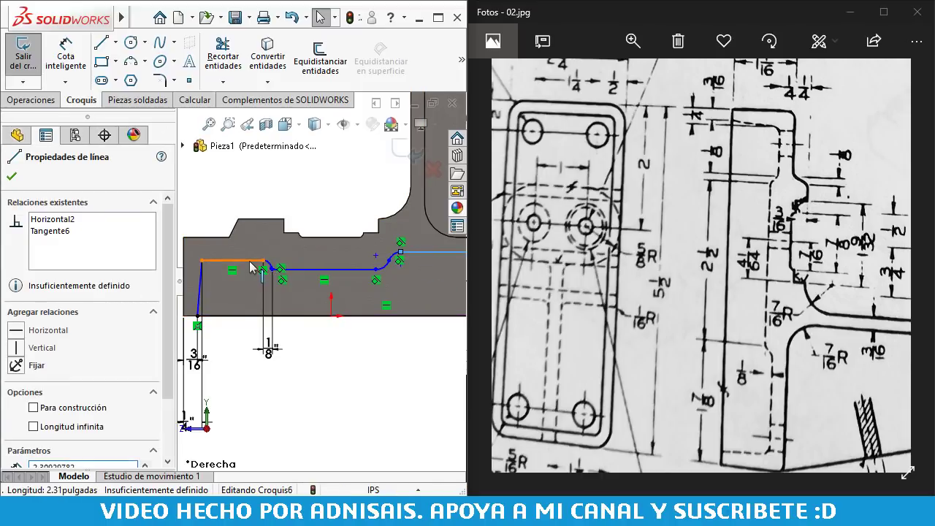
pyautogui.keyDown('ctrl'); pyautogui.click(241, 261); pyautogui.keyUp('ctrl')
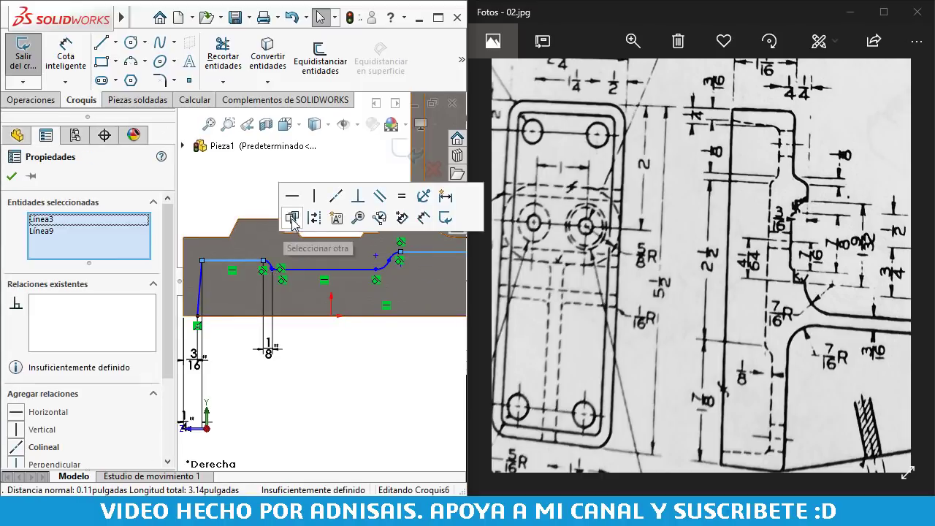
# - Make the two upper lines collinear and add a tangent relation at the curve-to-line joint
pyautogui.click(335, 196)
pyautogui.click(330, 296)
pyautogui.scroll(-2, 321, 256)
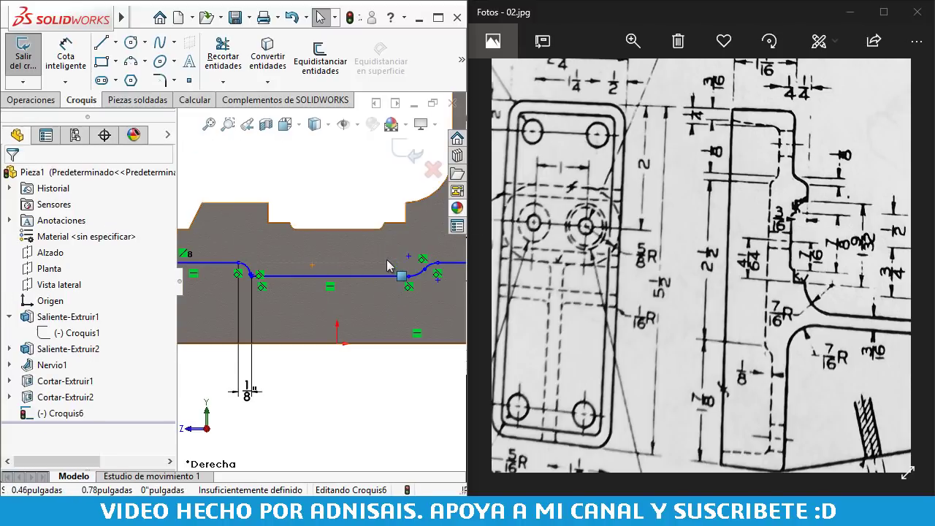
pyautogui.scroll(-3, 248, 278)
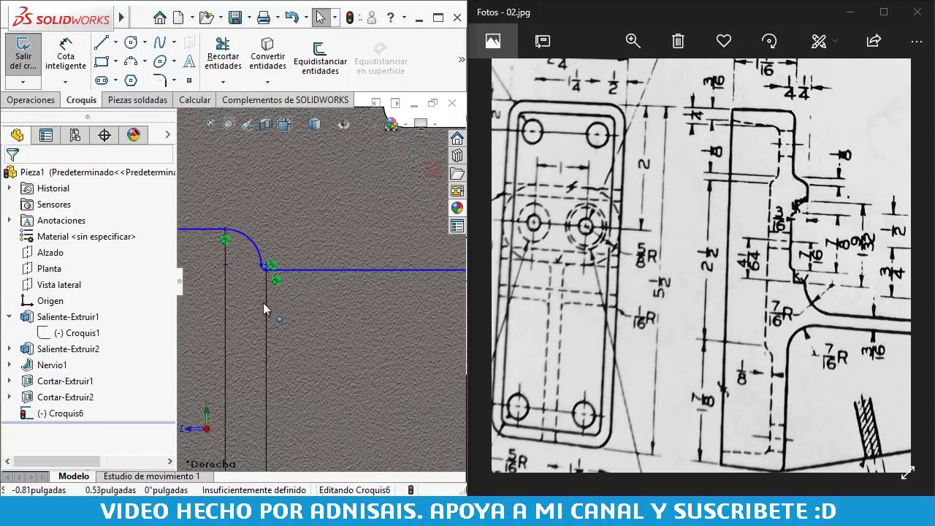
pyautogui.click(261, 265)
pyautogui.click(393, 200)
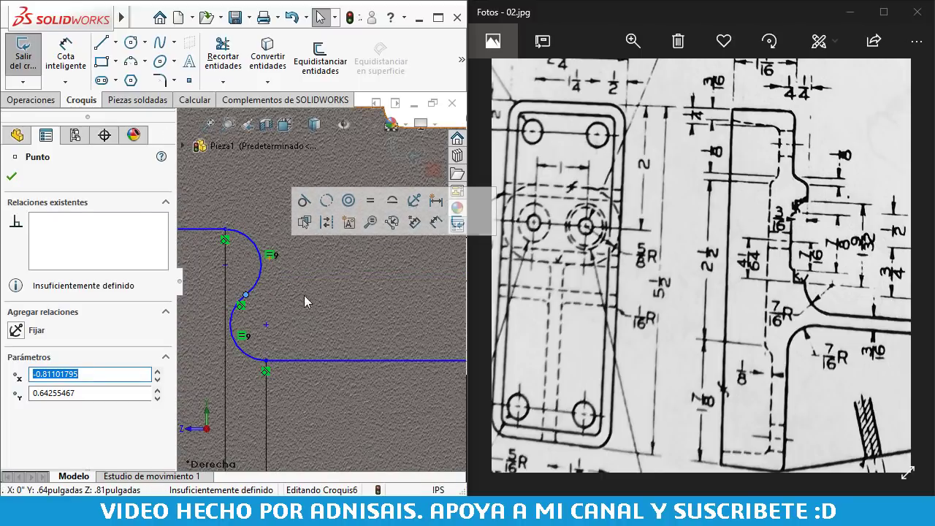
pyautogui.click(266, 325)
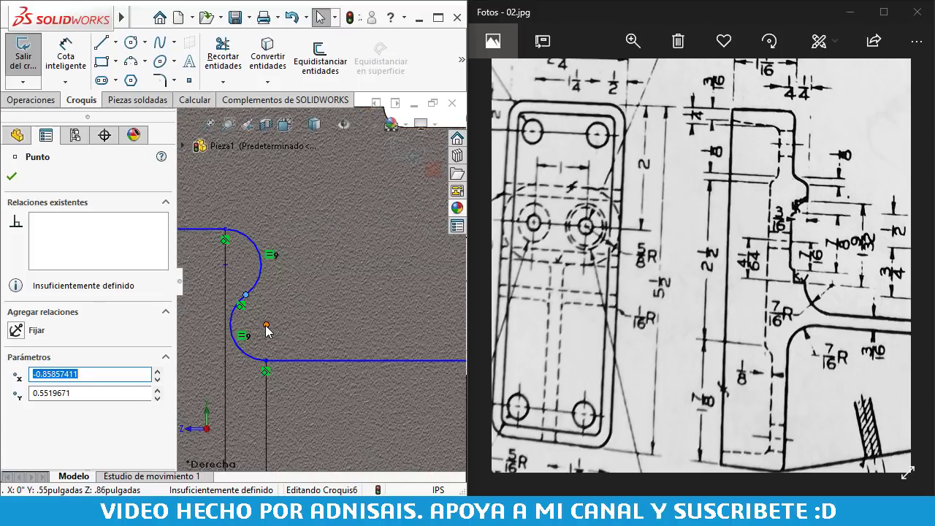
pyautogui.keyDown('ctrl'); pyautogui.click(265, 325); pyautogui.keyUp('ctrl')
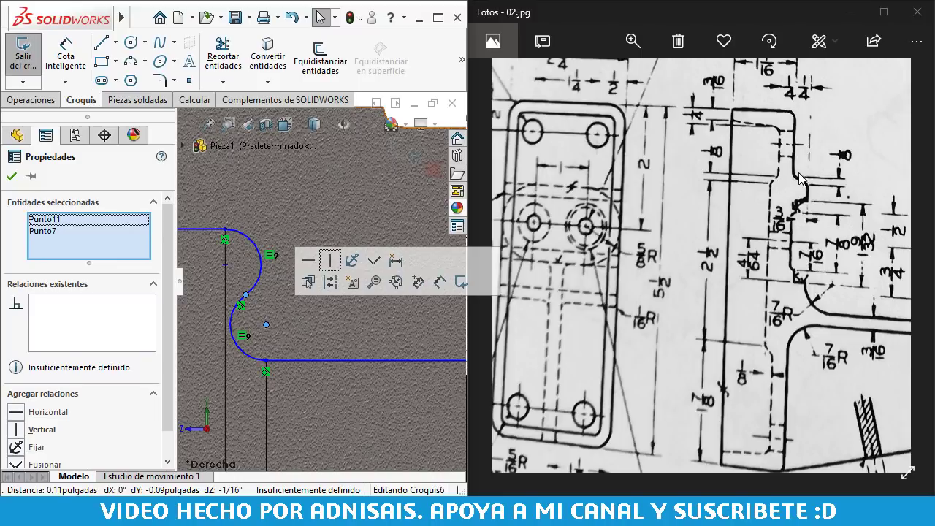
# - Check the fillets and rounds note on the reference drawing, then box-select the left S-shaped arcs
pyautogui.click(802, 207)
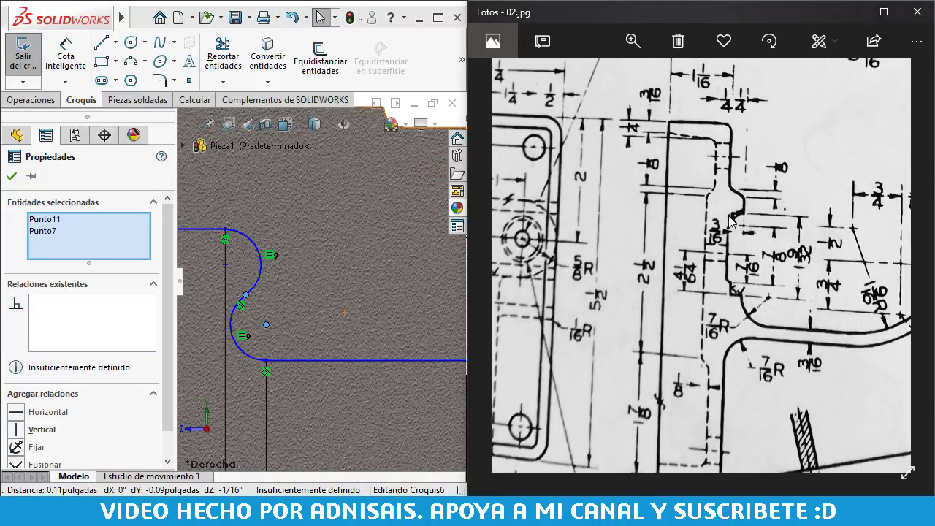
pyautogui.scroll(-3, 807, 212)
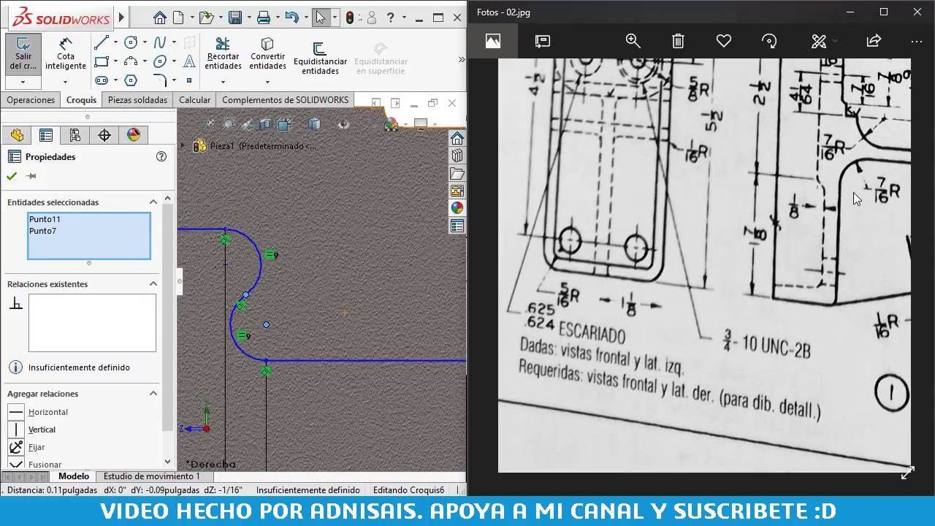
pyautogui.scroll(3, 816, 407)
pyautogui.scroll(3, 816, 407)
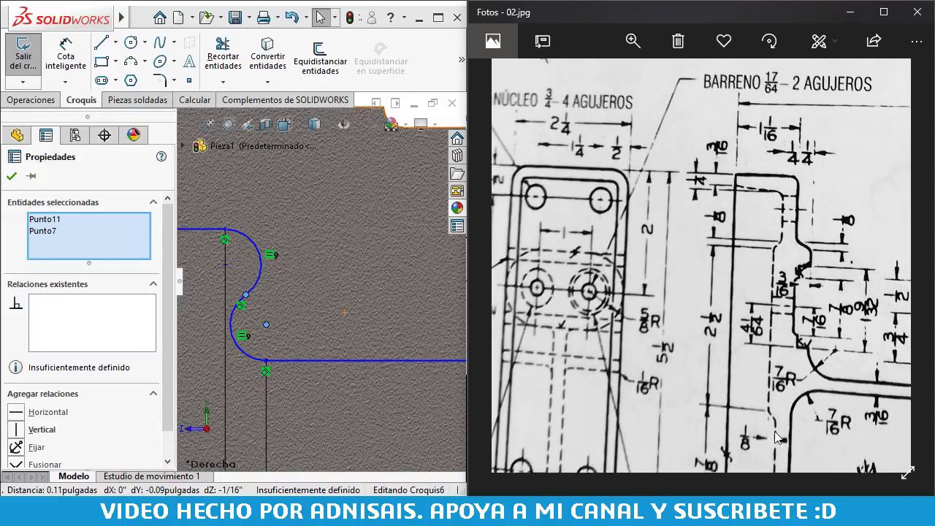
pyautogui.hscroll(2, 730, 365)
pyautogui.moveTo(629, 338); pyautogui.dragTo(508, 96)
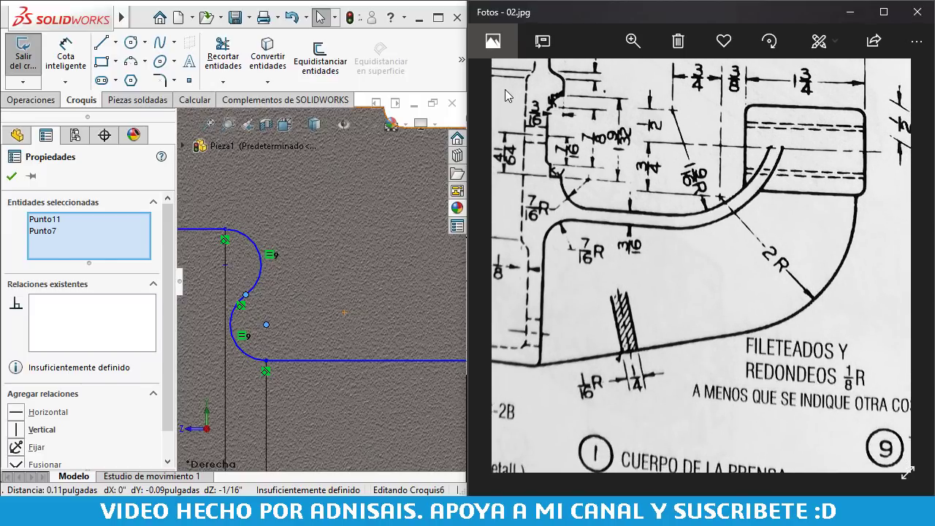
pyautogui.scroll(-1, 803, 278)
pyautogui.hscroll(2, 803, 278)
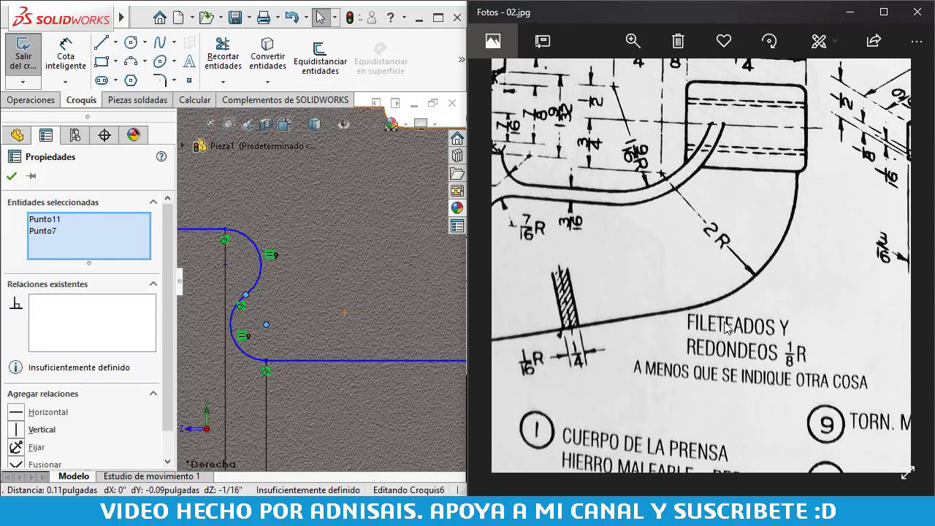
pyautogui.hscroll(-5, 737, 369)
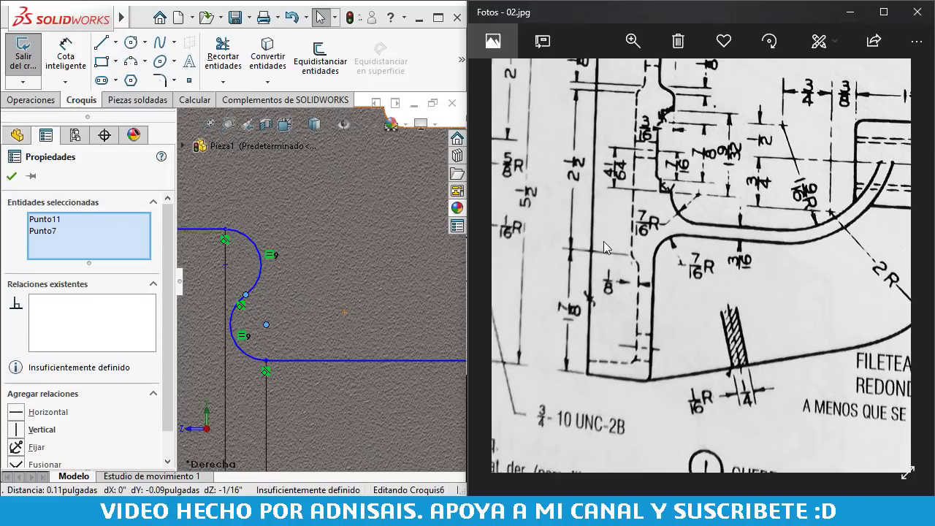
pyautogui.scroll(1, 701, 269)
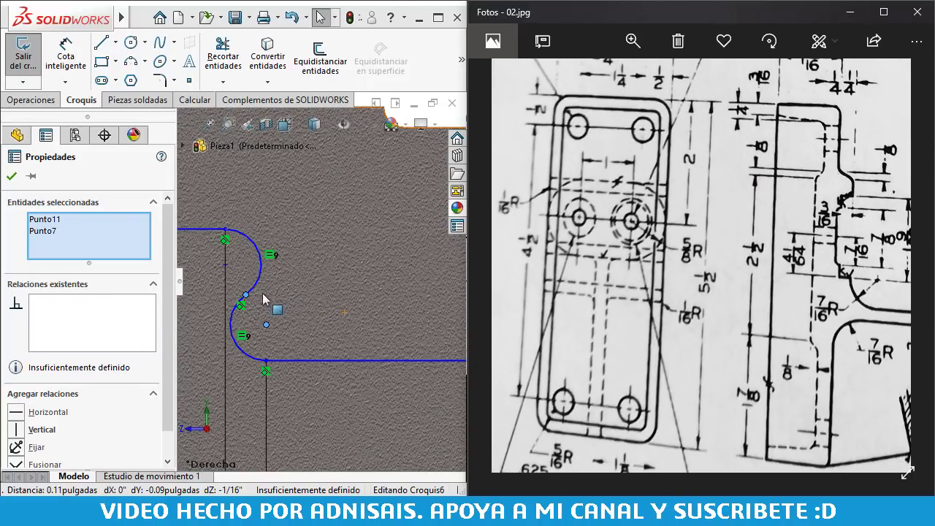
pyautogui.scroll(3, 267, 285)
pyautogui.scroll(-2, 294, 296)
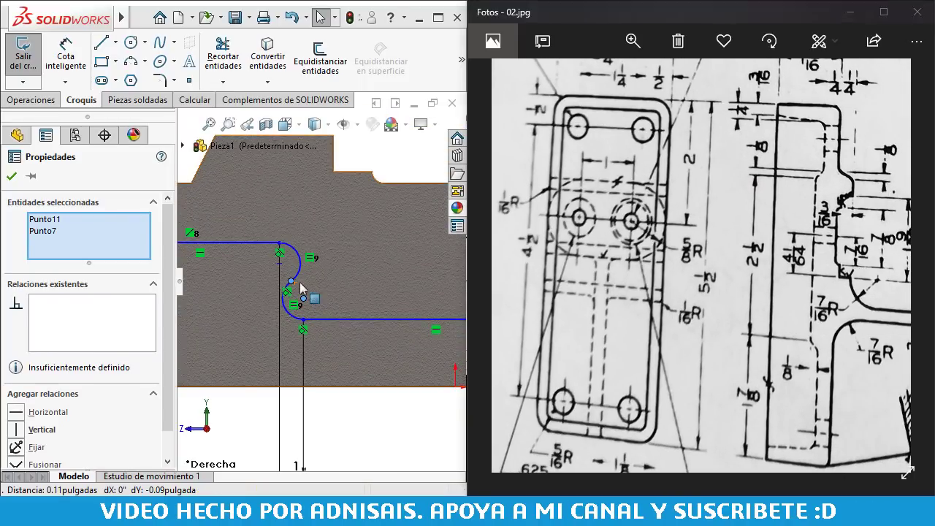
pyautogui.click(300, 281)
pyautogui.moveTo(271, 307); pyautogui.dragTo(312, 290)
# - Delete the left S-shaped arcs and bridge the gap with a straight slanted line
pyautogui.press('Delete')
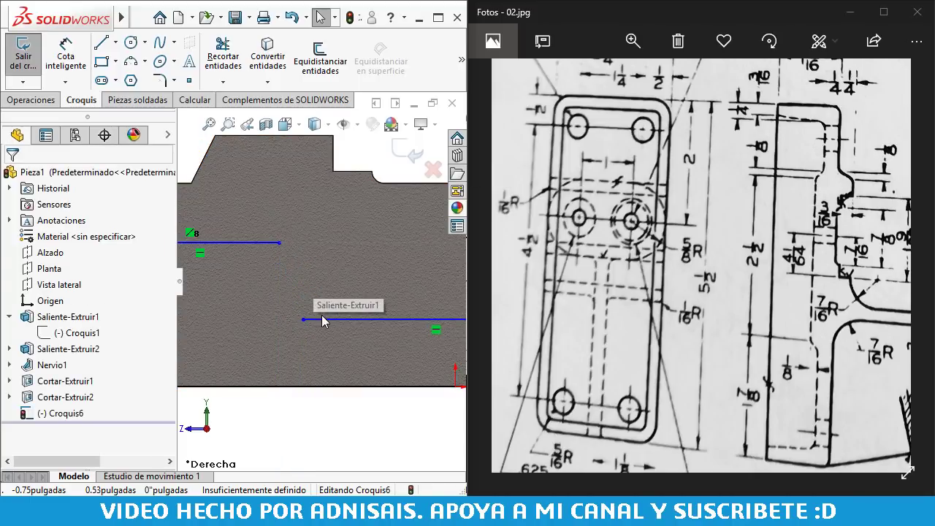
pyautogui.click(102, 46)
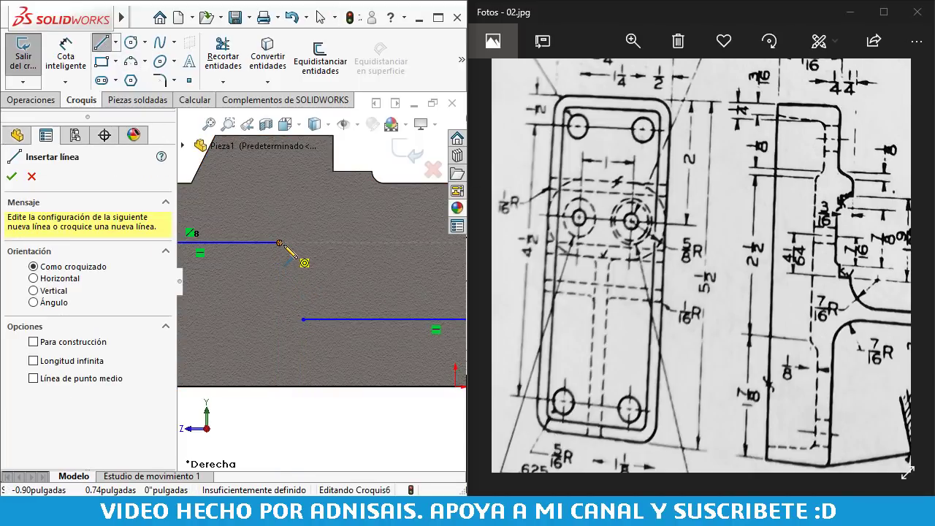
pyautogui.click(279, 243)
pyautogui.click(303, 319)
pyautogui.press('Escape')
pyautogui.scroll(3, 365, 307)
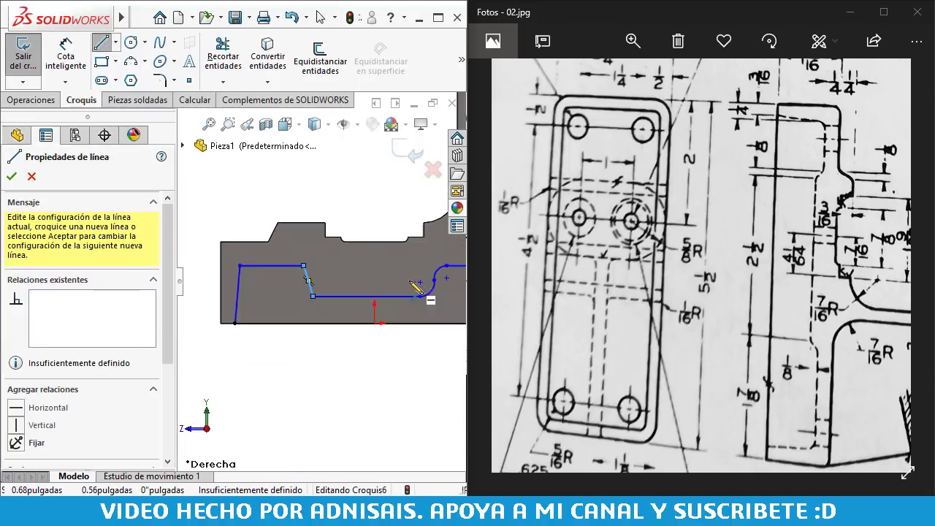
pyautogui.press('Escape')
# - Replace the right S-shaped arcs with a slanted line joining the lower and upper lines
pyautogui.moveTo(387, 323); pyautogui.dragTo(371, 281)
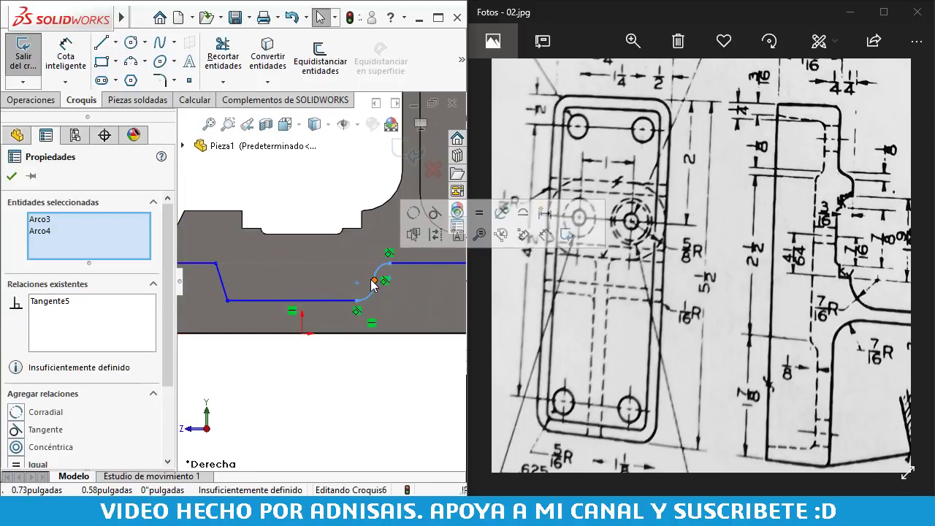
pyautogui.press('Delete')
pyautogui.press('l')
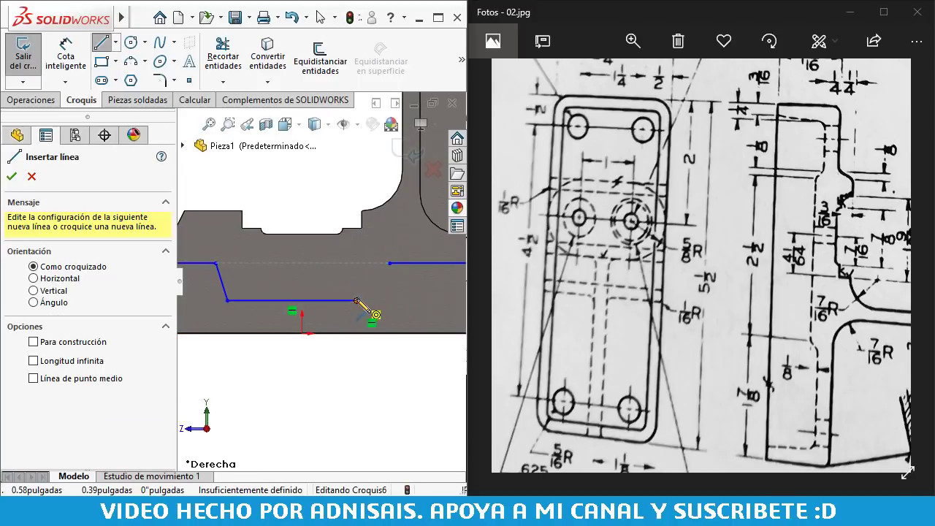
pyautogui.click(356, 300)
pyautogui.click(390, 263)
pyautogui.press('Escape')
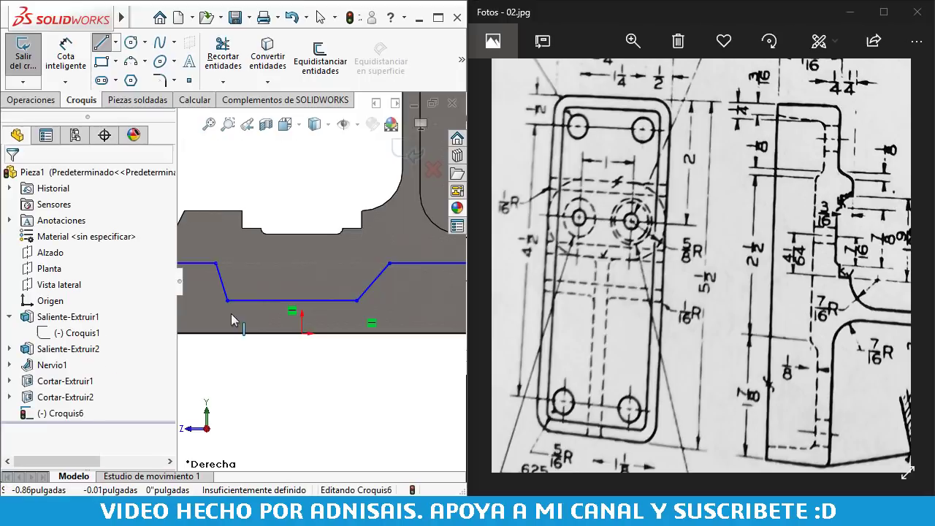
pyautogui.scroll(2, 343, 332)
pyautogui.moveTo(264, 296); pyautogui.dragTo(257, 287, button='right')
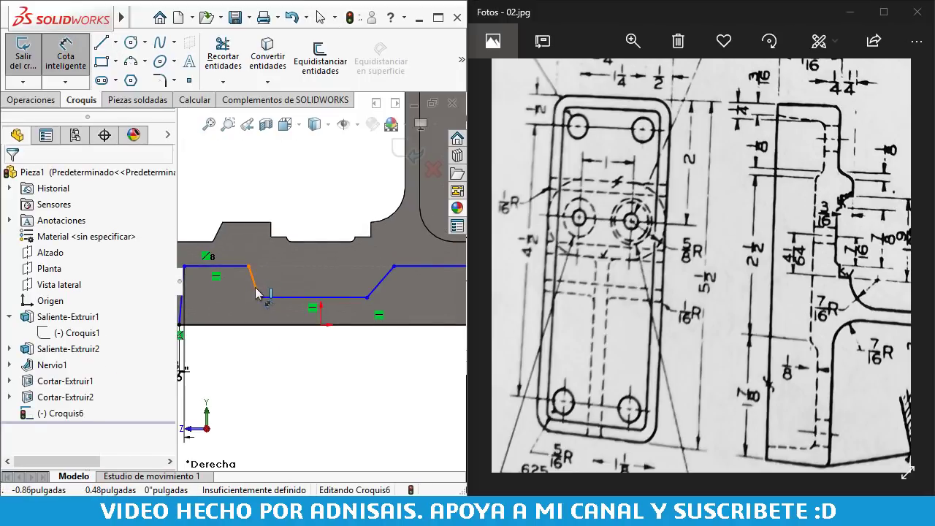
# - Dimension the left slanted line and the gap between the horizontal lines, each 1/8"
pyautogui.click(256, 319)
pyautogui.click(267, 348)
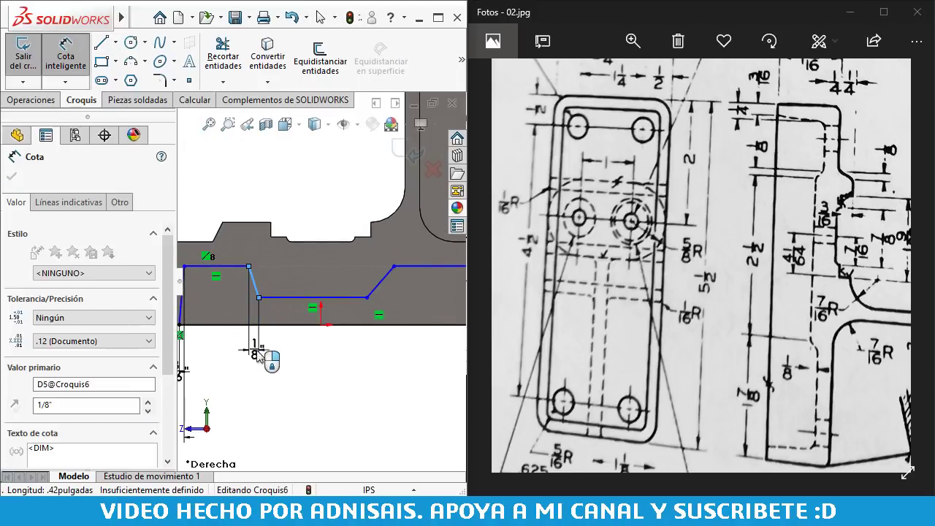
pyautogui.press('Return')
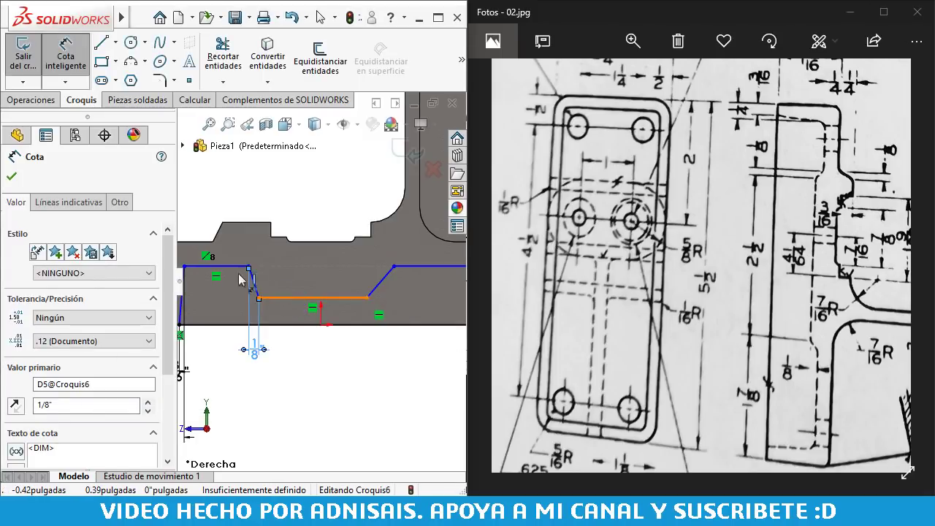
pyautogui.click(293, 297)
pyautogui.click(219, 265)
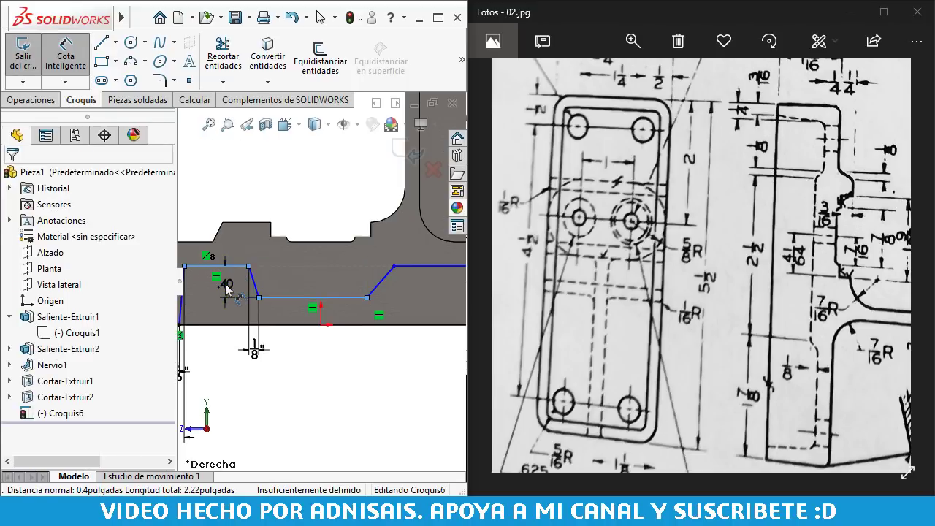
pyautogui.click(226, 288)
pyautogui.write('1/8')
pyautogui.press('Return')
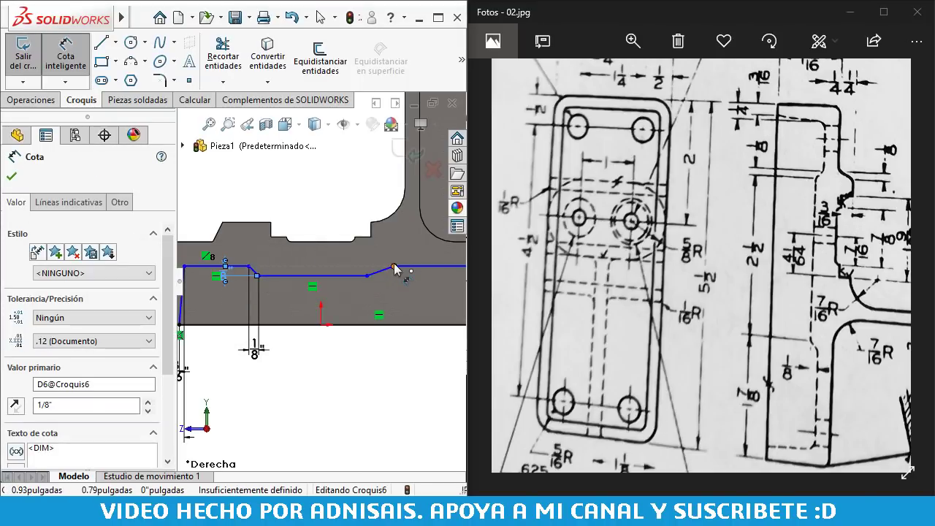
# - Give the right slanted segment a 1/8" horizontal width dimension
pyautogui.click(377, 277)
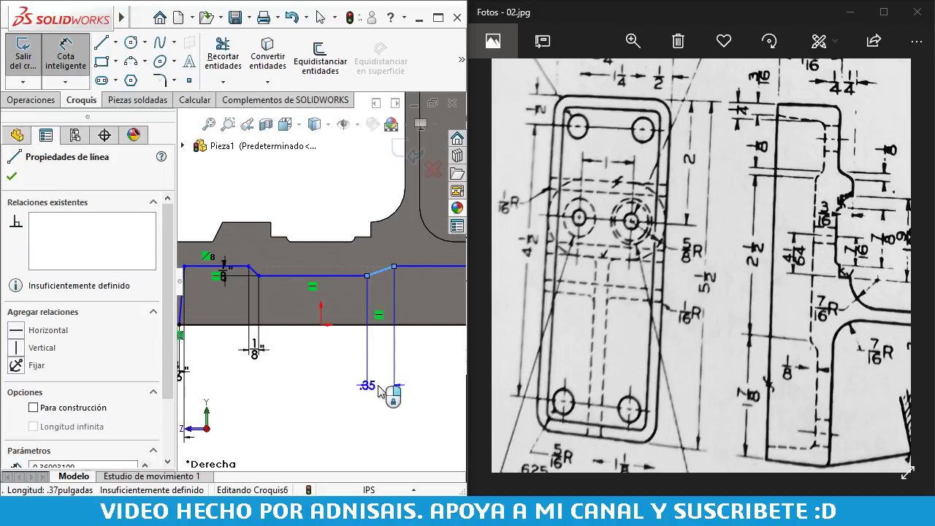
pyautogui.click(380, 392)
pyautogui.write('1/')
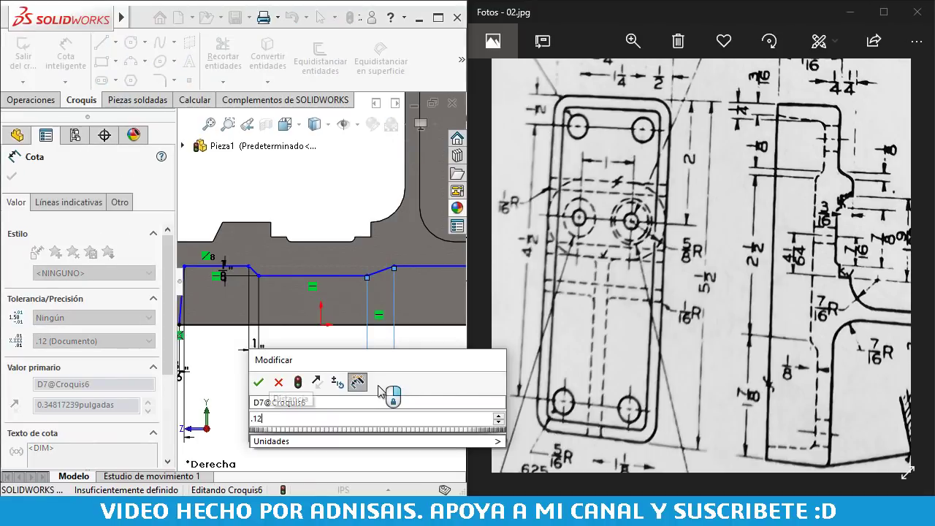
pyautogui.write('8')
pyautogui.press('Return')
pyautogui.press('Escape')
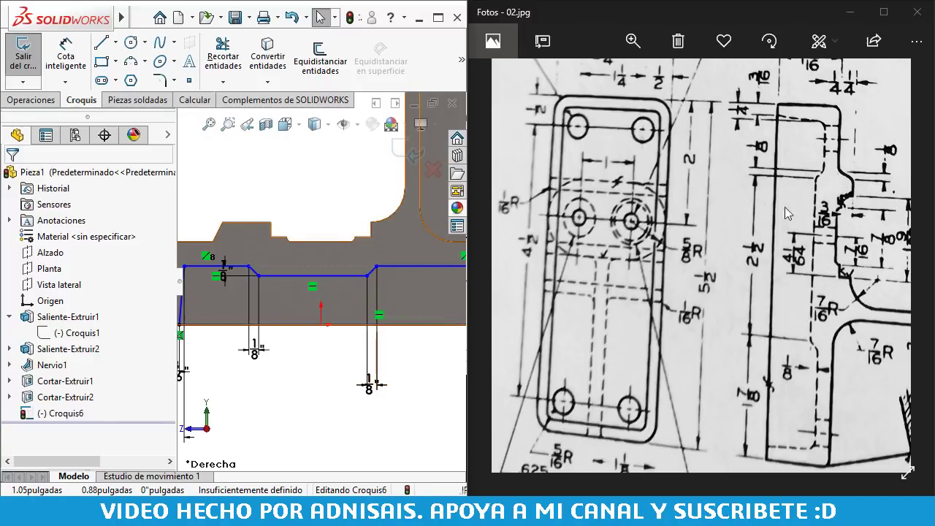
# - Dimension the long bottom line to 2 1/2"
pyautogui.moveTo(302, 387); pyautogui.dragTo(309, 286, button='right')
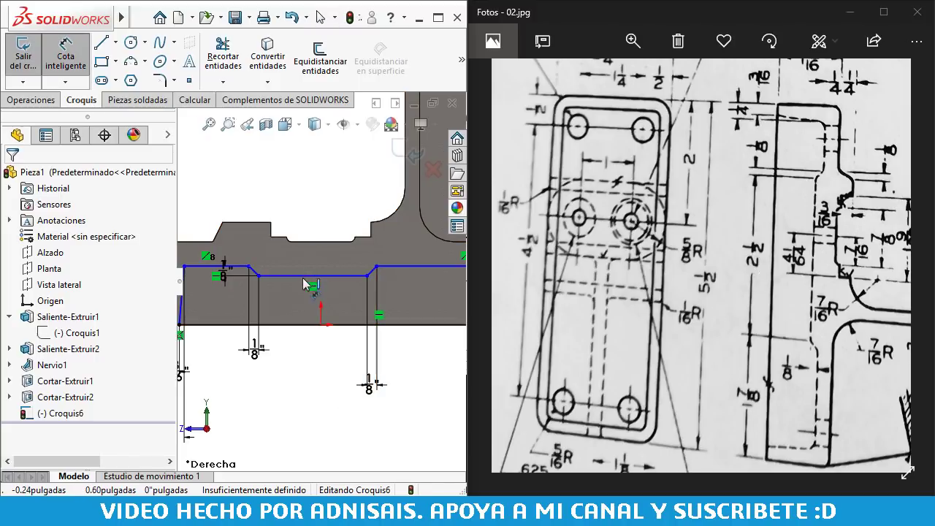
pyautogui.click(307, 276)
pyautogui.click(314, 376)
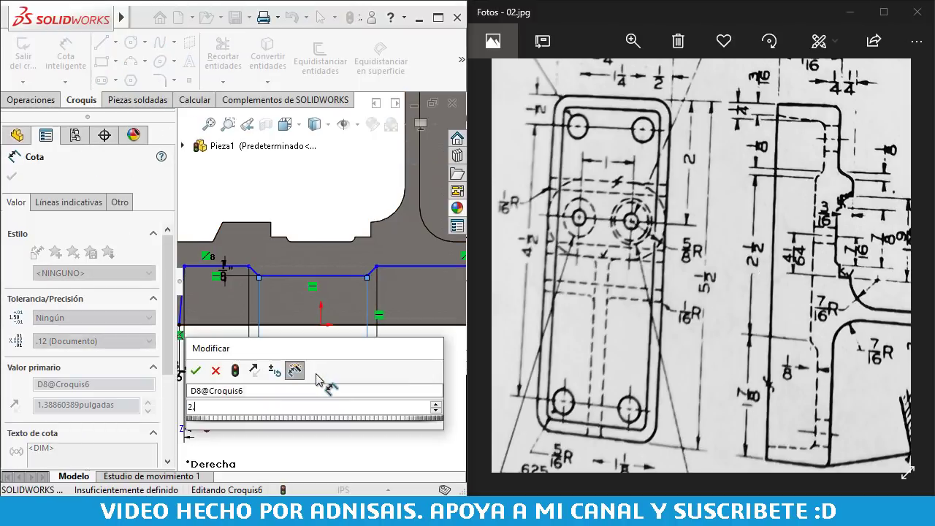
pyautogui.write('2.5')
pyautogui.press('Return')
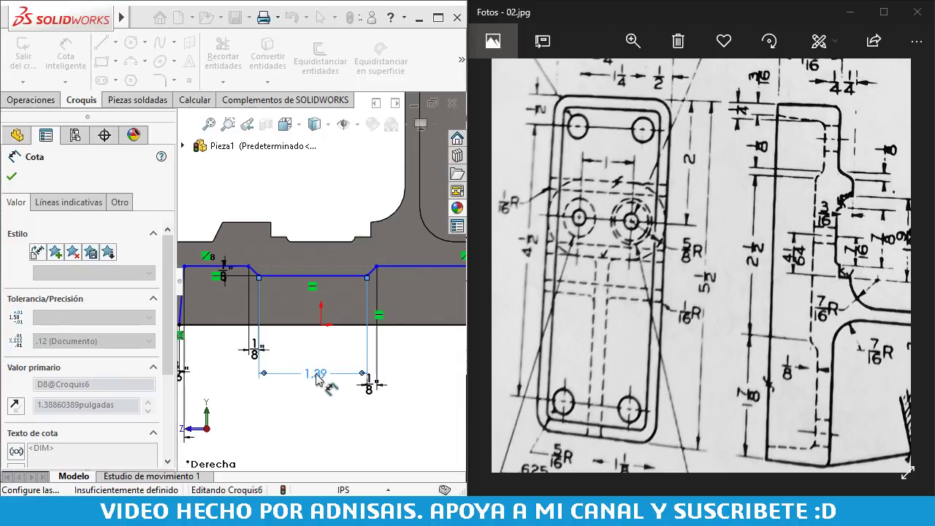
pyautogui.scroll(3, 380, 363)
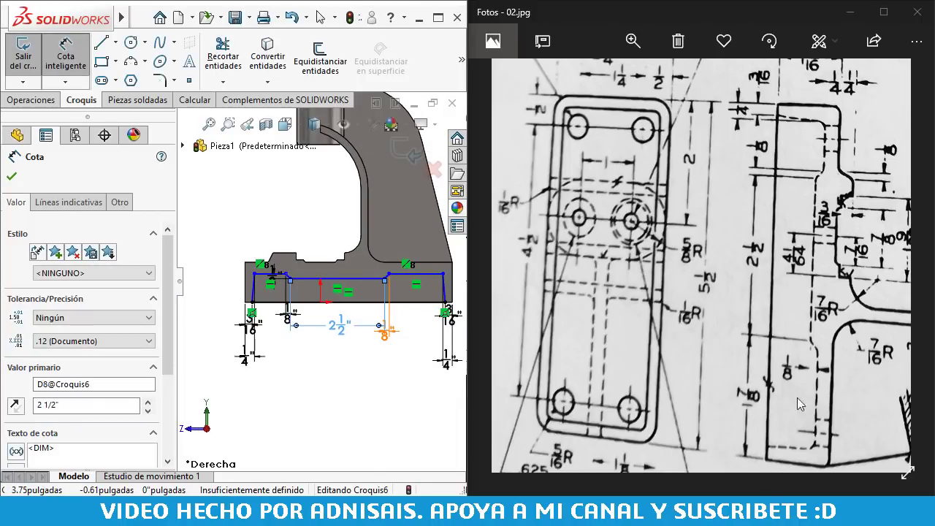
pyautogui.scroll(-2, 434, 309)
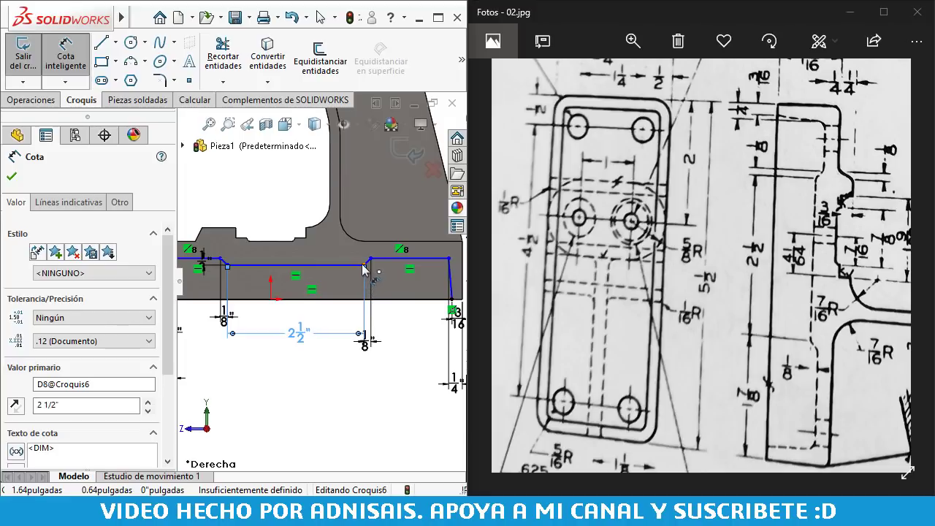
# - Set the distance from the long line's end point to the right edge to 1 7/8"
pyautogui.click(365, 265)
pyautogui.scroll(1, 366, 265)
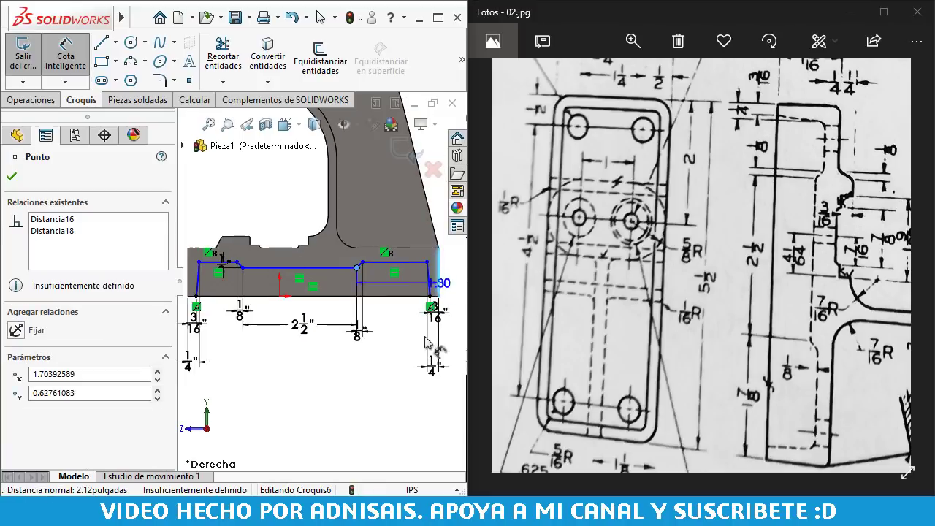
pyautogui.click(437, 281)
pyautogui.click(400, 409)
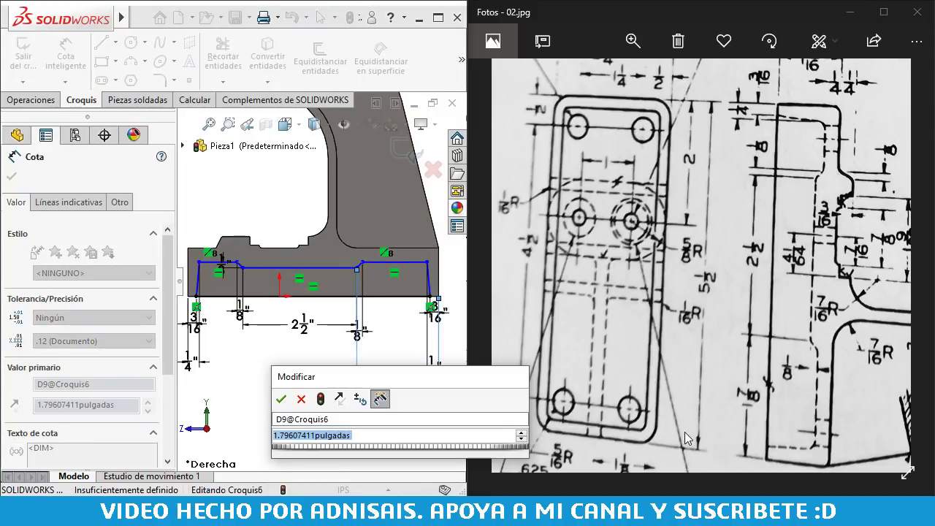
pyautogui.write('1 7/8')
pyautogui.press('Return')
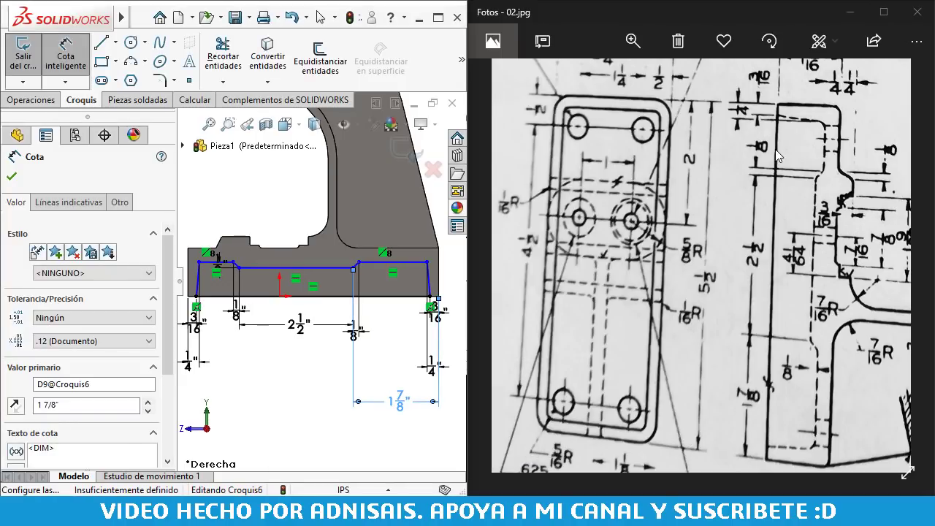
# - Dimension the short left step's height to 1/4", fully defining the sketch
pyautogui.moveTo(830, 142); pyautogui.dragTo(827, 177)
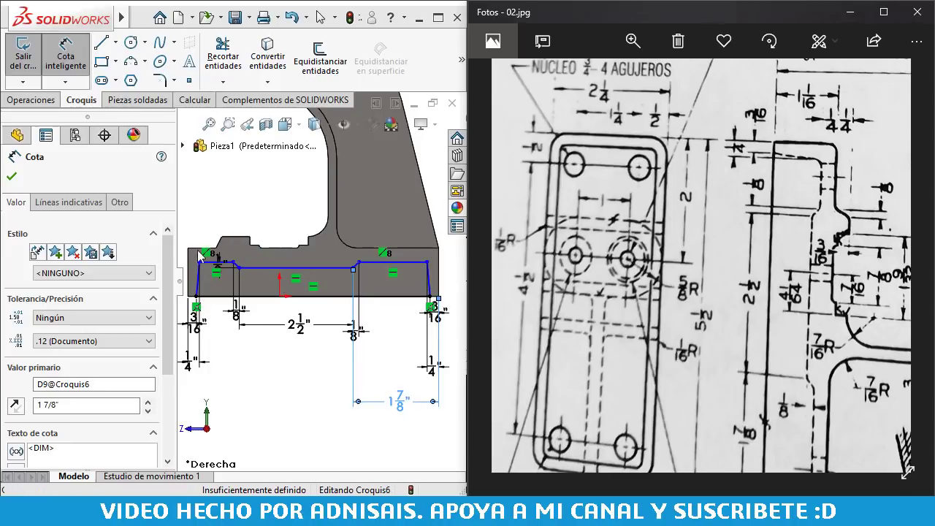
pyautogui.scroll(-3, 219, 281)
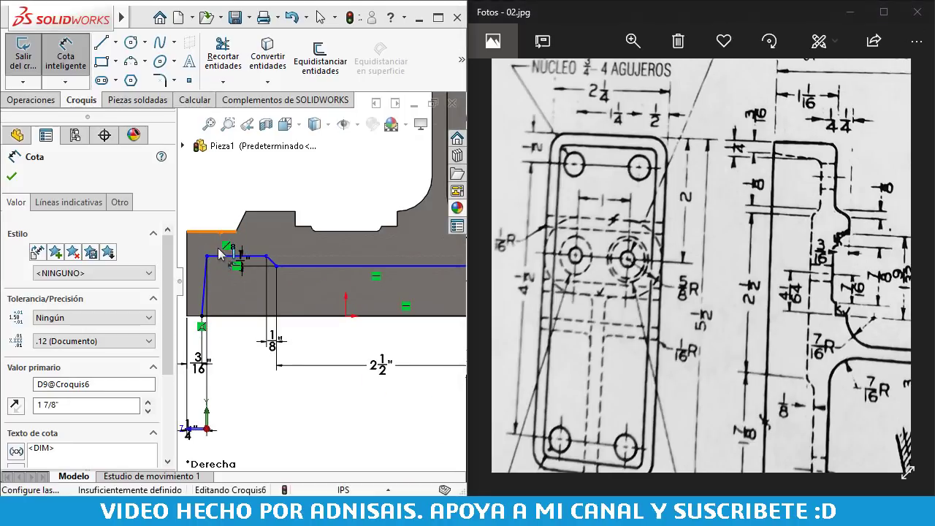
pyautogui.click(221, 260)
pyautogui.click(222, 254)
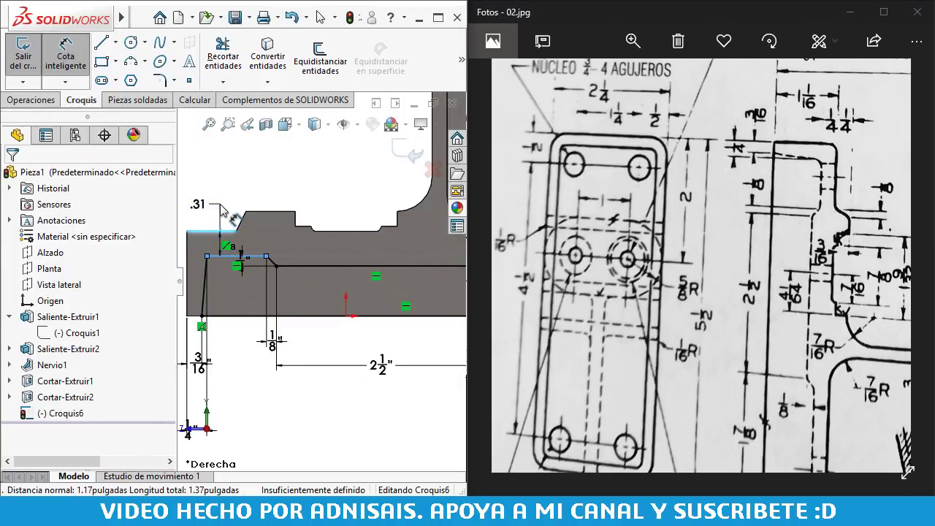
pyautogui.click(224, 210)
pyautogui.write('.25')
pyautogui.press('Return')
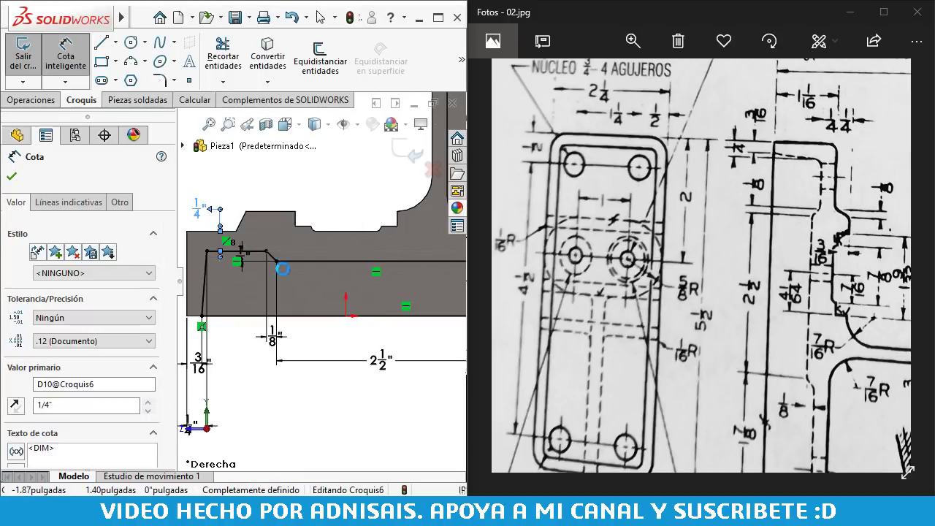
pyautogui.scroll(4, 325, 277)
pyautogui.scroll(-2, 420, 294)
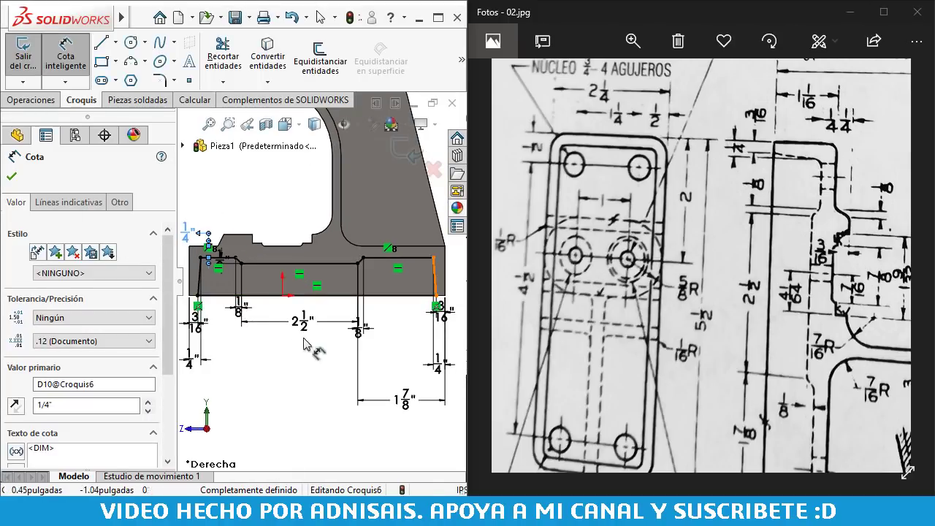
pyautogui.press('Escape')
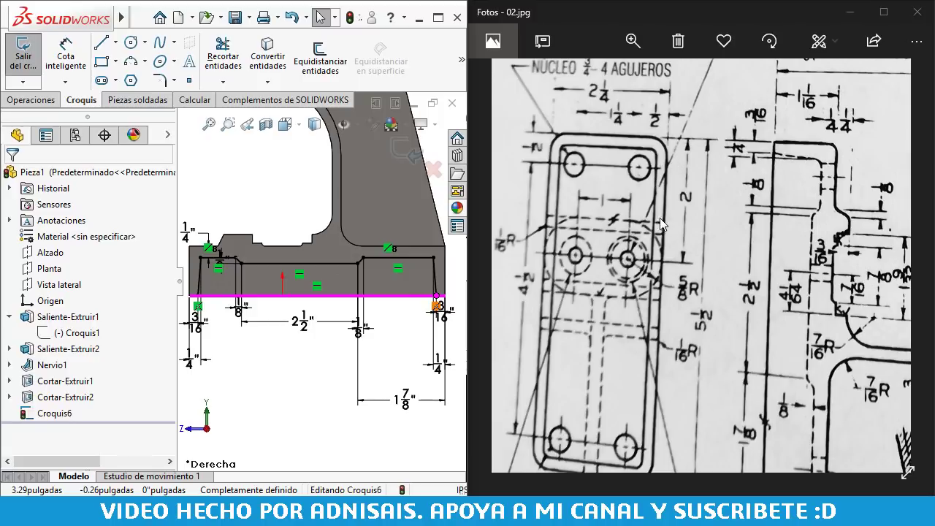
# - Check the ESCARIADO notes on the reference drawing, then show the Operaciones feature tools
pyautogui.moveTo(661, 224); pyautogui.dragTo(602, 133)
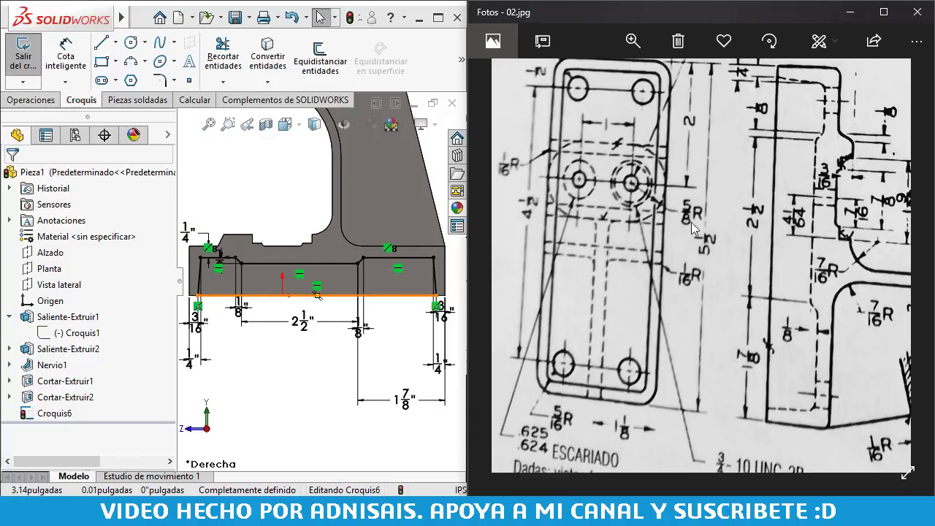
pyautogui.scroll(1, 314, 293)
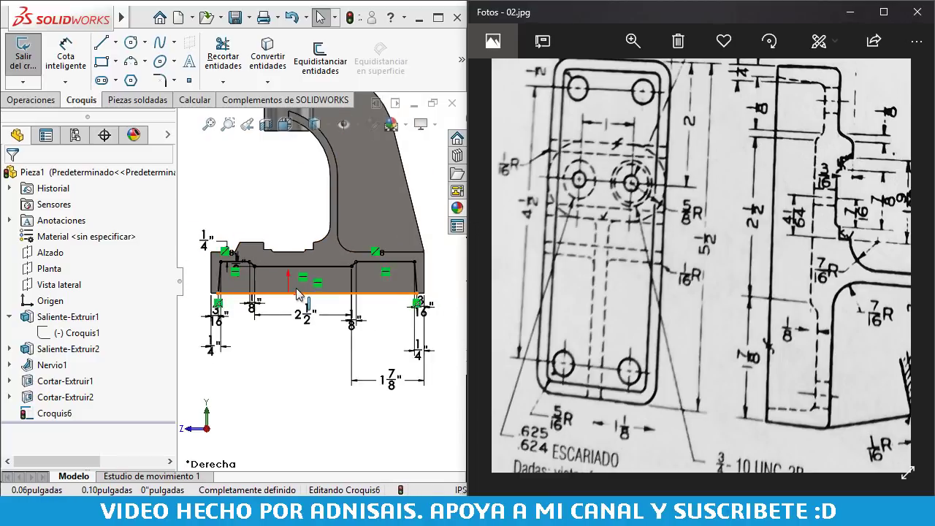
pyautogui.click(30, 99)
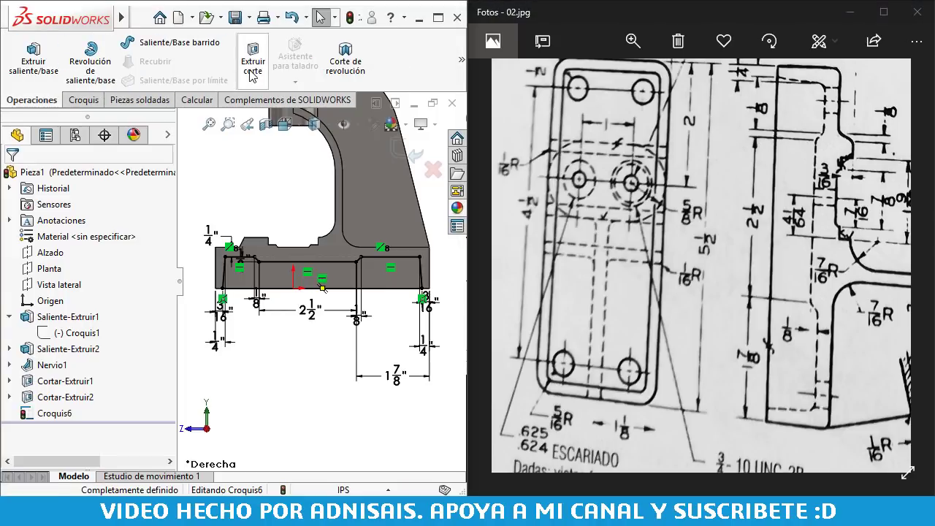
# - Start an Extruir corte on the sketch at a blind 1 3/4" depth, comparing with the reference drawing
pyautogui.click(252, 76)
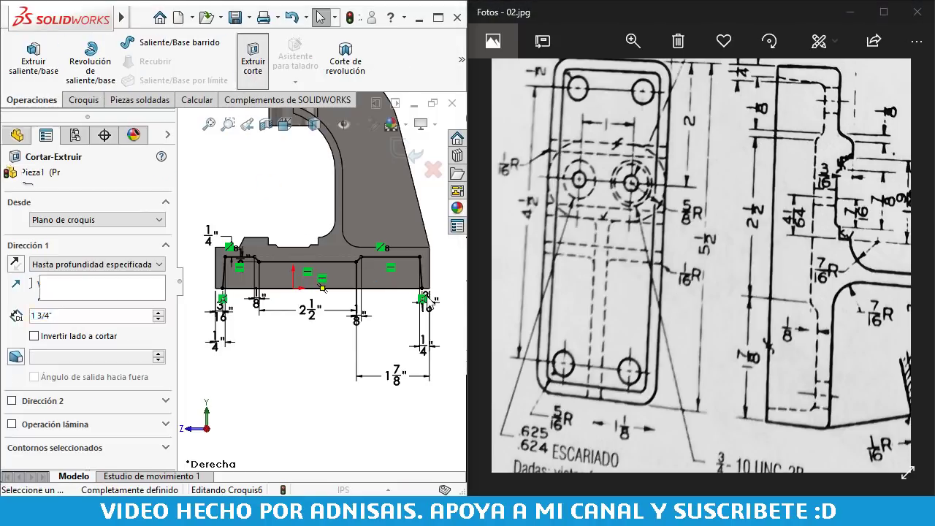
pyautogui.moveTo(657, 289)
pyautogui.mouseDown()
pyautogui.moveTo(674, 398)
pyautogui.moveTo(692, 299)
pyautogui.moveTo(692, 393)
pyautogui.moveTo(669, 185)
pyautogui.moveTo(671, 230)
pyautogui.moveTo(658, 247)
pyautogui.mouseUp()
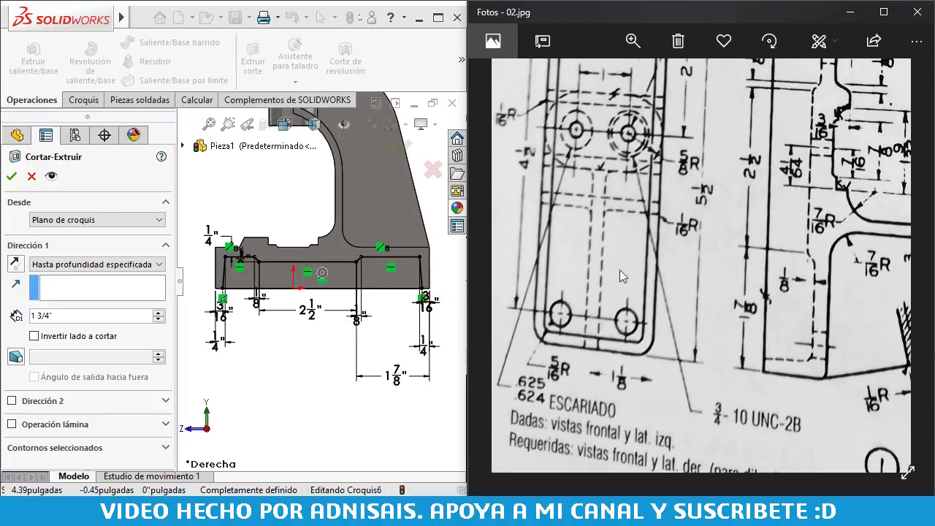
pyautogui.moveTo(568, 260)
pyautogui.mouseDown()
pyautogui.moveTo(618, 301)
pyautogui.moveTo(618, 329)
pyautogui.mouseUp()
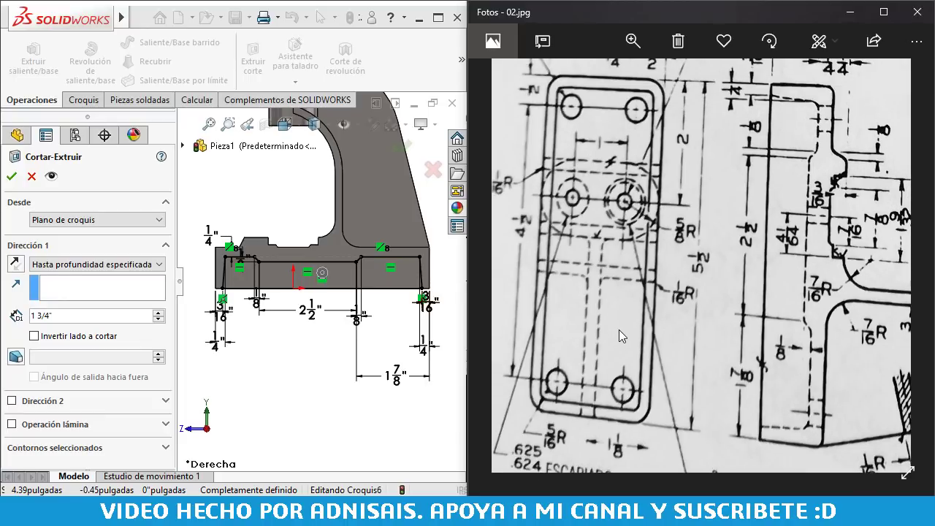
pyautogui.moveTo(553, 348); pyautogui.dragTo(552, 340)
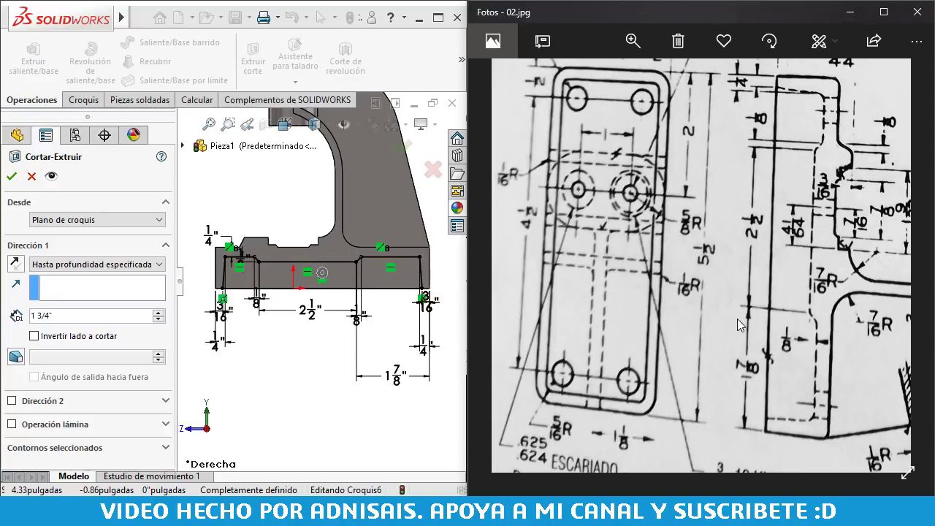
pyautogui.moveTo(736, 319)
pyautogui.mouseDown()
pyautogui.moveTo(759, 344)
pyautogui.moveTo(743, 379)
pyautogui.mouseUp()
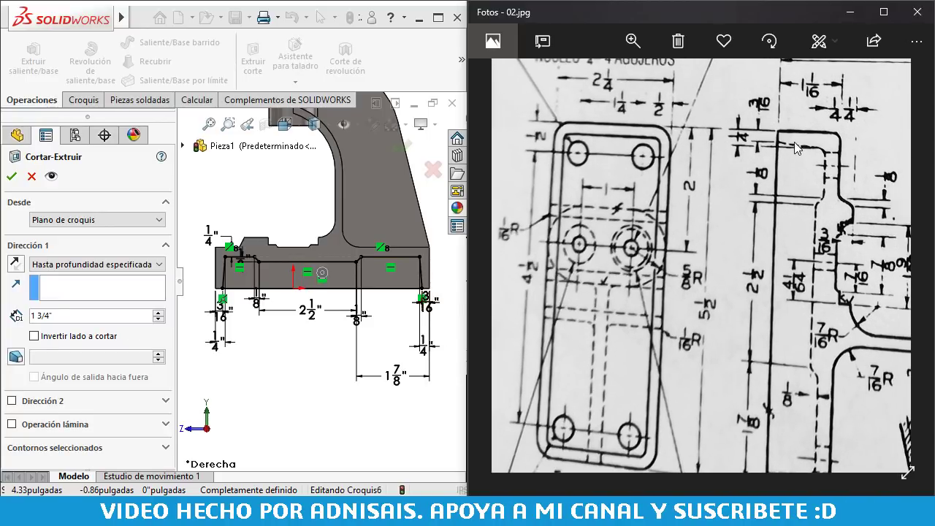
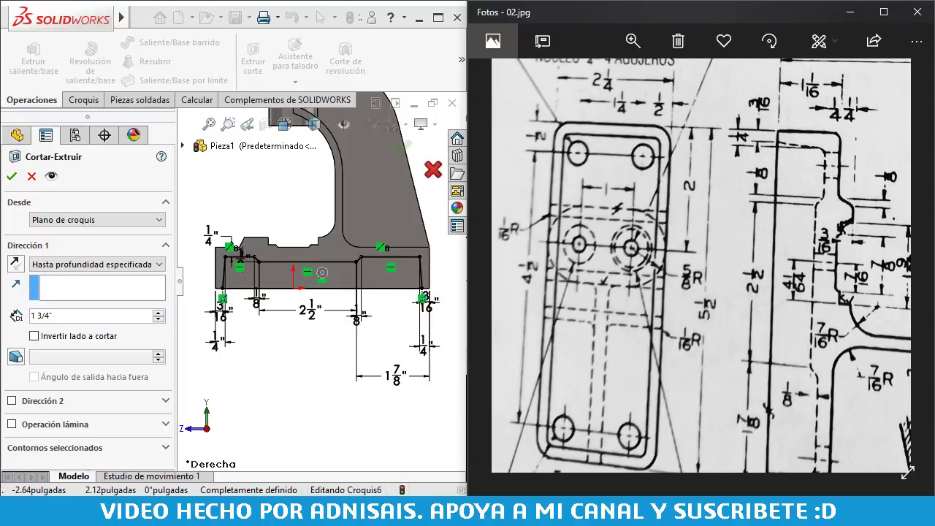
# - Make the third cut Mid Plane with depth 2.25-3/8 (1 7/8") and apply it
pyautogui.click(95, 264)
pyautogui.click(88, 354)
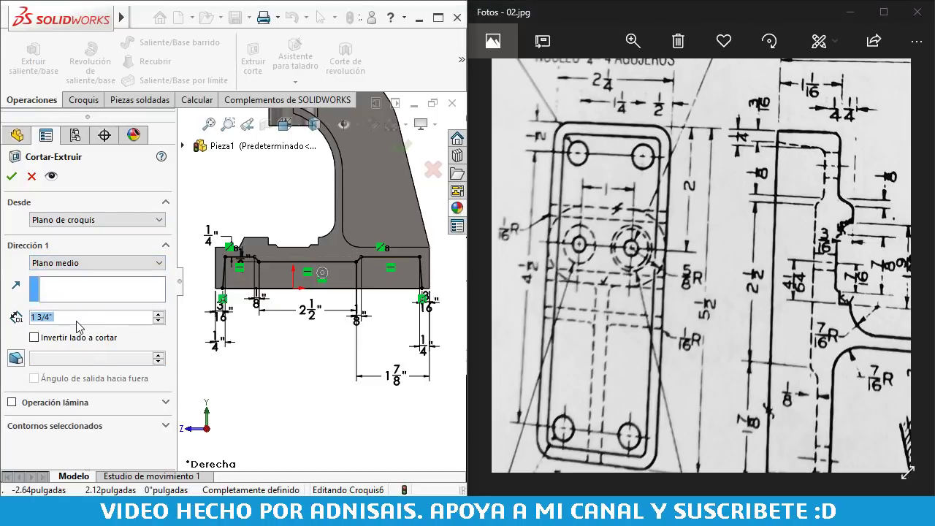
pyautogui.write('2 1/2')
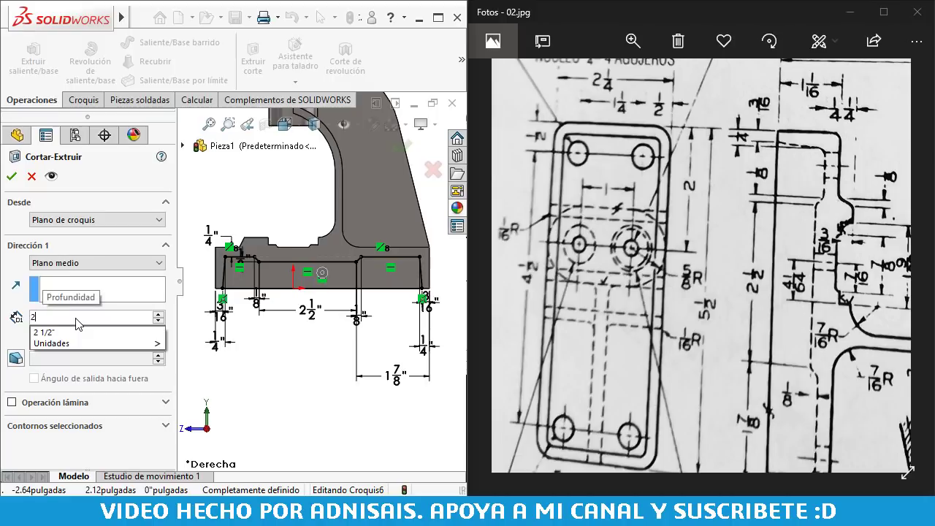
pyautogui.press('BackSpace')
pyautogui.press('BackSpace')
pyautogui.press('BackSpace')
pyautogui.write('.25')
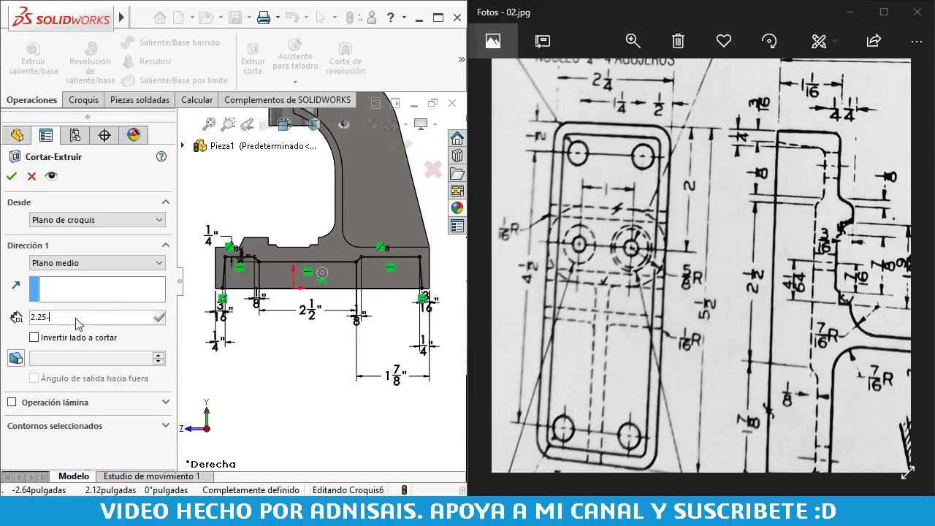
pyautogui.write('-3/8')
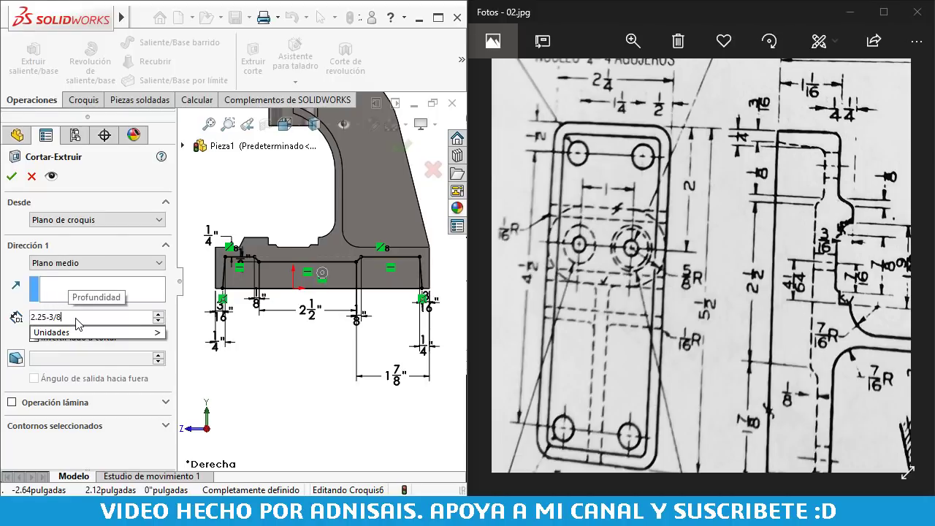
pyautogui.press('Return')
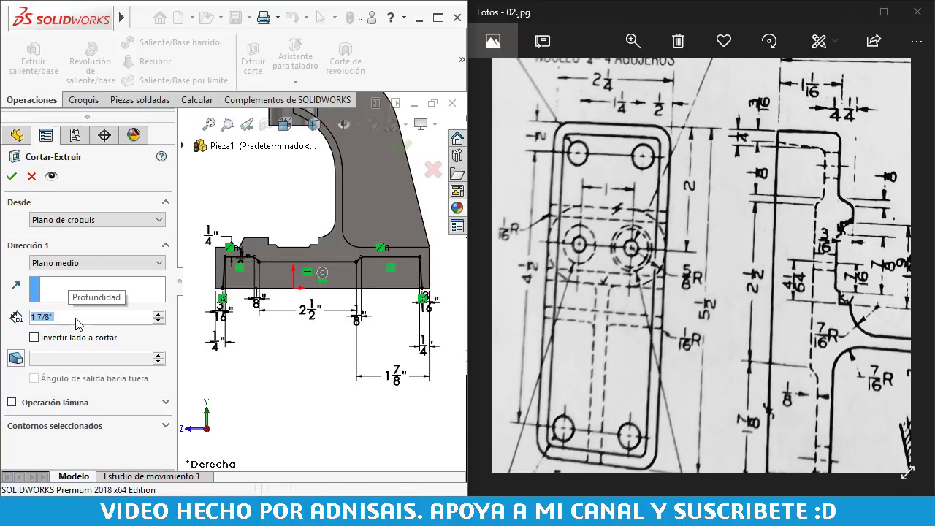
pyautogui.press('Return')
pyautogui.moveTo(330, 355)
pyautogui.mouseDown(button='middle')
pyautogui.moveTo(371, 263)
pyautogui.moveTo(357, 164)
pyautogui.moveTo(318, 226)
pyautogui.moveTo(307, 313)
pyautogui.mouseUp(button='middle')
pyautogui.moveTo(330, 229); pyautogui.dragTo(303, 216, button='middle')
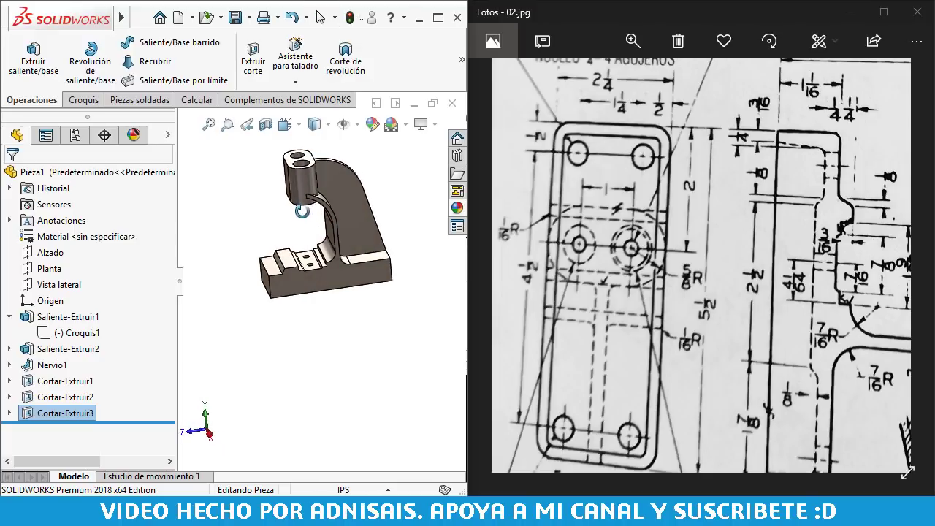
pyautogui.moveTo(711, 261)
pyautogui.mouseDown()
pyautogui.moveTo(693, 222)
pyautogui.moveTo(657, 197)
pyautogui.moveTo(466, 266)
pyautogui.moveTo(627, 279)
pyautogui.moveTo(788, 230)
pyautogui.mouseUp()
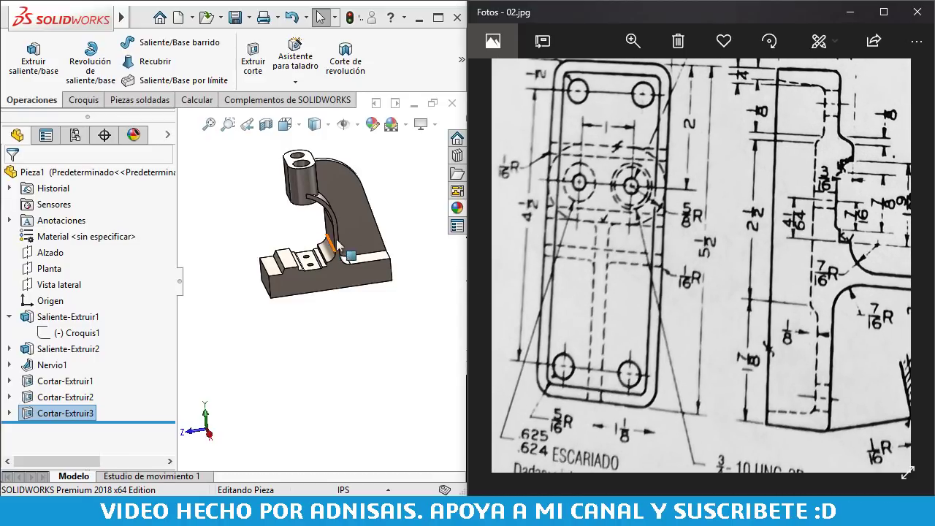
pyautogui.click(393, 194)
pyautogui.hotkey('ctrl', '7')
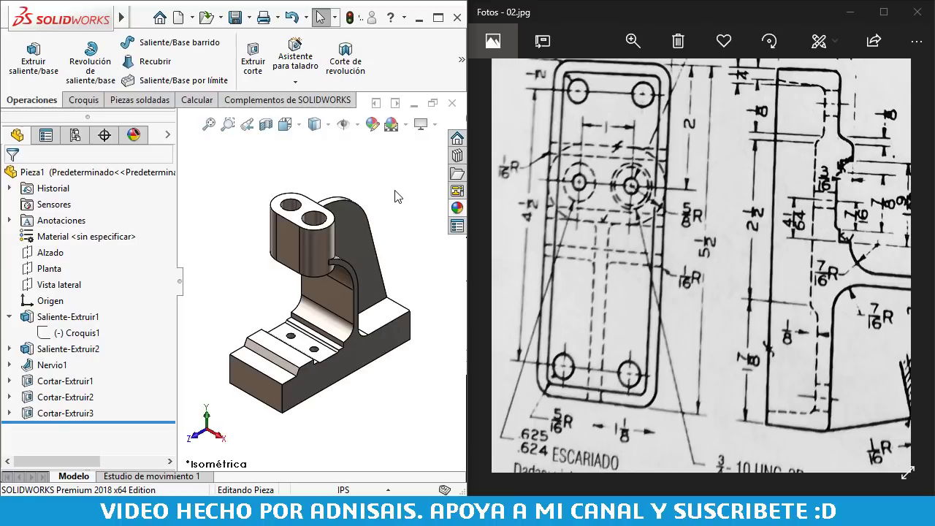
pyautogui.moveTo(825, 216); pyautogui.dragTo(748, 245)
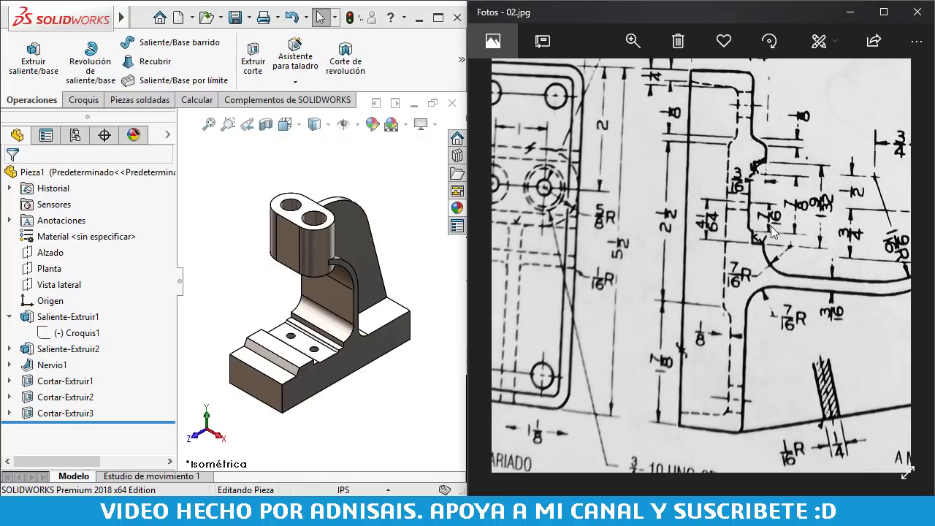
pyautogui.scroll(-2, 748, 244)
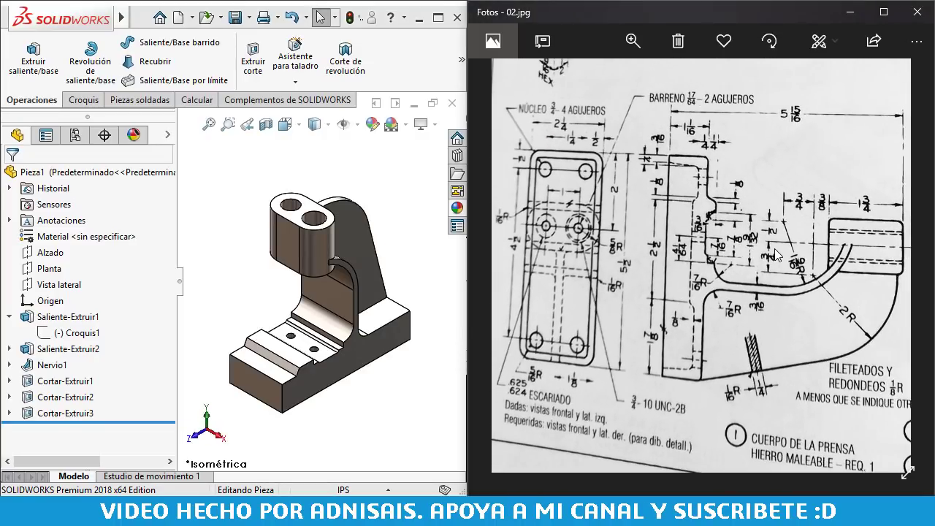
pyautogui.moveTo(749, 252)
pyautogui.mouseDown()
pyautogui.moveTo(784, 252)
pyautogui.moveTo(465, 267)
pyautogui.mouseUp()
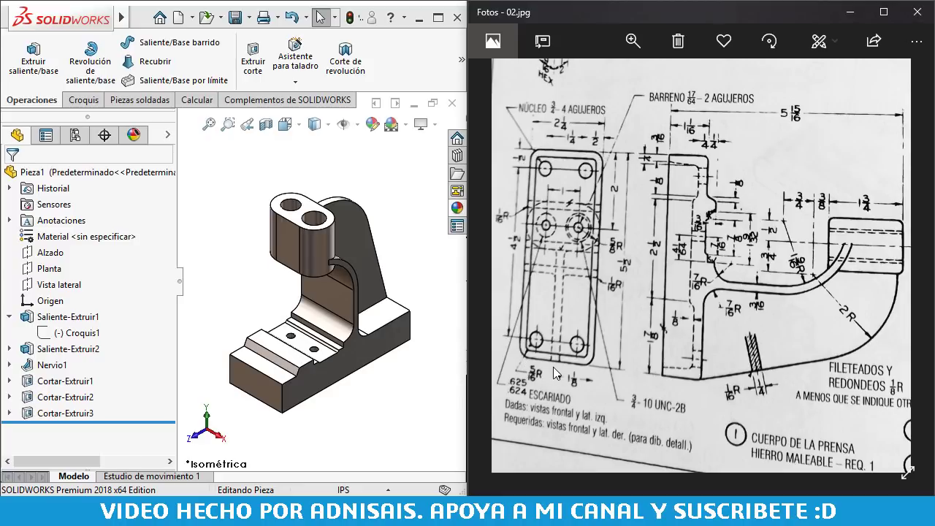
pyautogui.scroll(-3, 552, 366)
pyautogui.scroll(-2, 528, 349)
pyautogui.scroll(1, 527, 346)
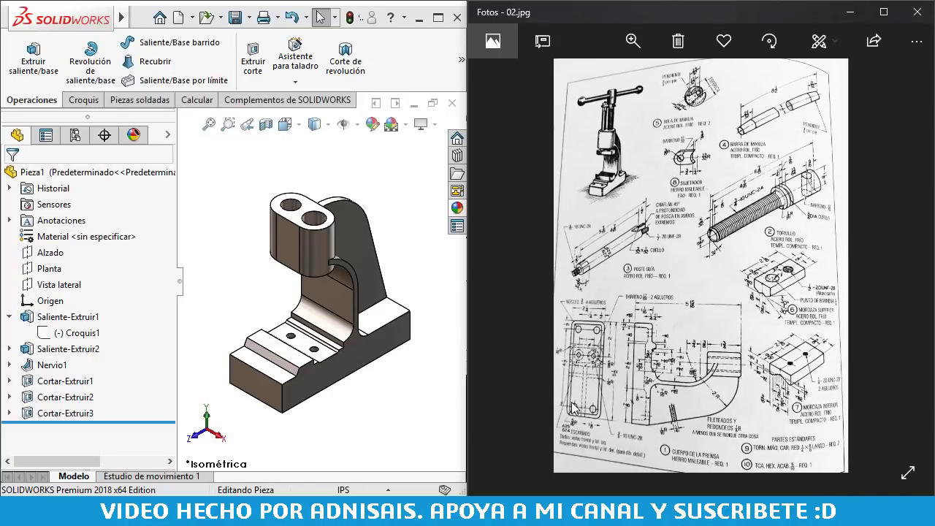
pyautogui.scroll(2, 571, 419)
pyautogui.scroll(1, 529, 436)
pyautogui.scroll(2, 529, 432)
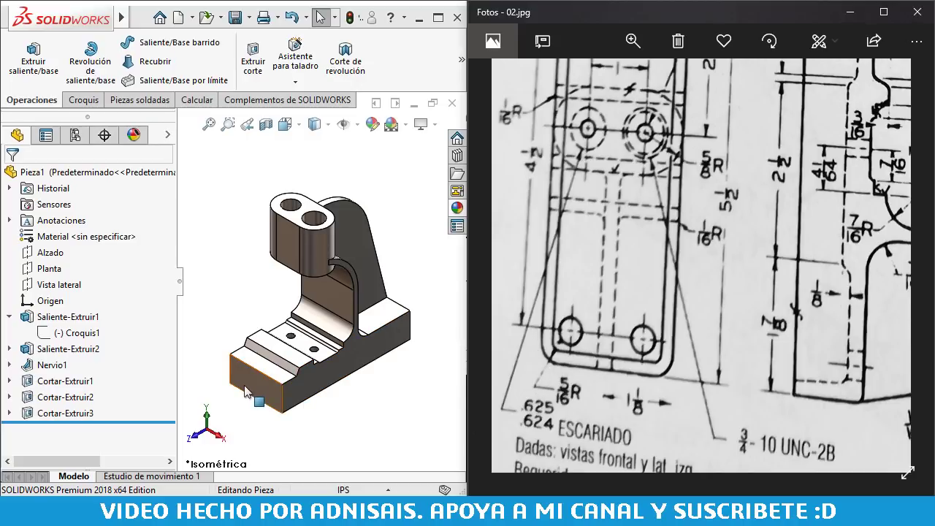
pyautogui.moveTo(254, 396); pyautogui.dragTo(241, 254, button='middle')
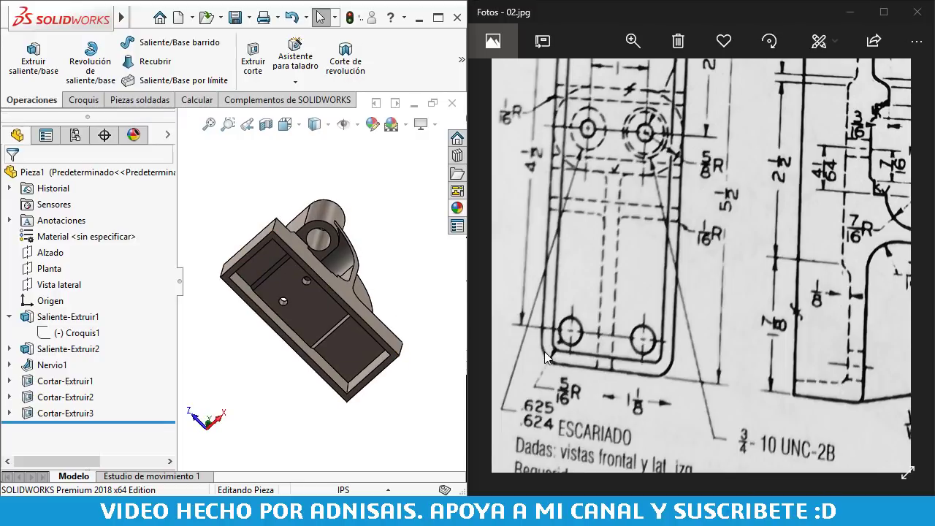
pyautogui.moveTo(812, 210); pyautogui.dragTo(818, 360)
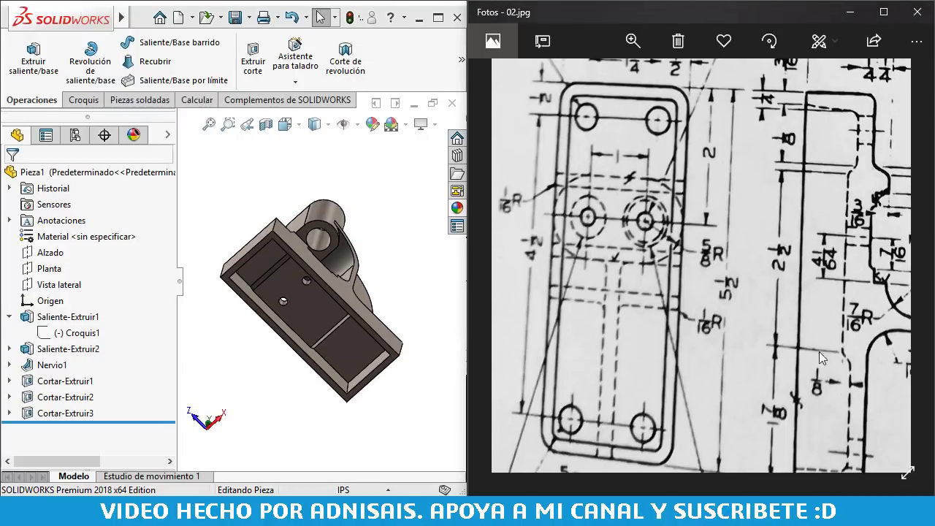
pyautogui.scroll(-2, 665, 292)
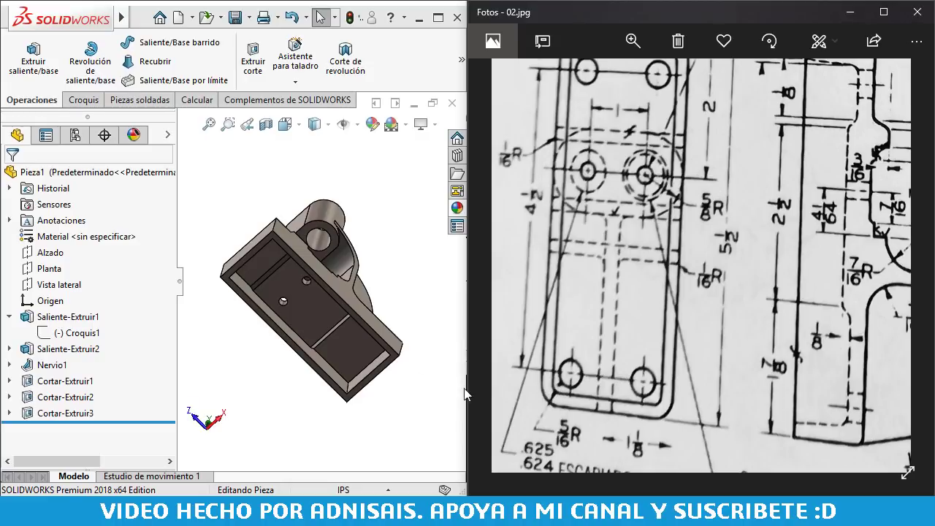
pyautogui.click(177, 169)
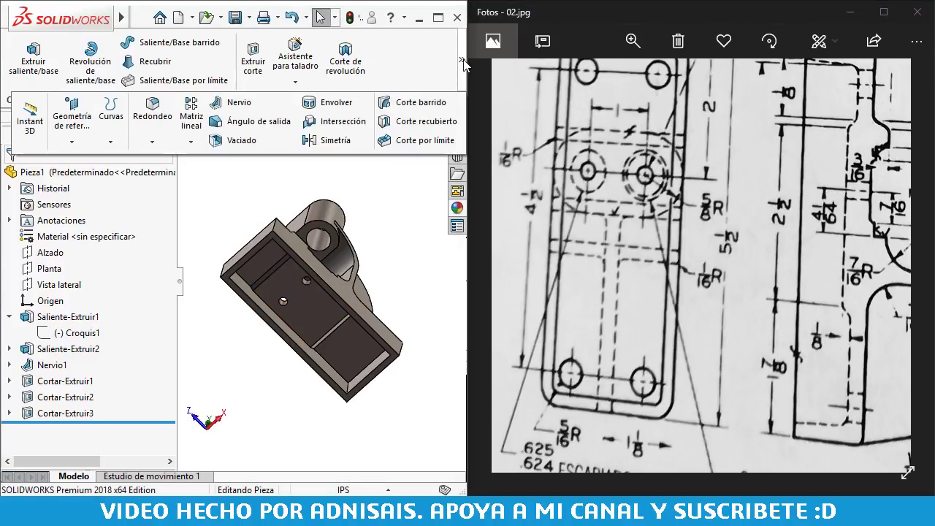
pyautogui.moveTo(328, 194)
pyautogui.mouseDown(button='middle')
pyautogui.moveTo(337, 233)
pyautogui.moveTo(326, 190)
pyautogui.moveTo(330, 206)
pyautogui.mouseUp(button='middle')
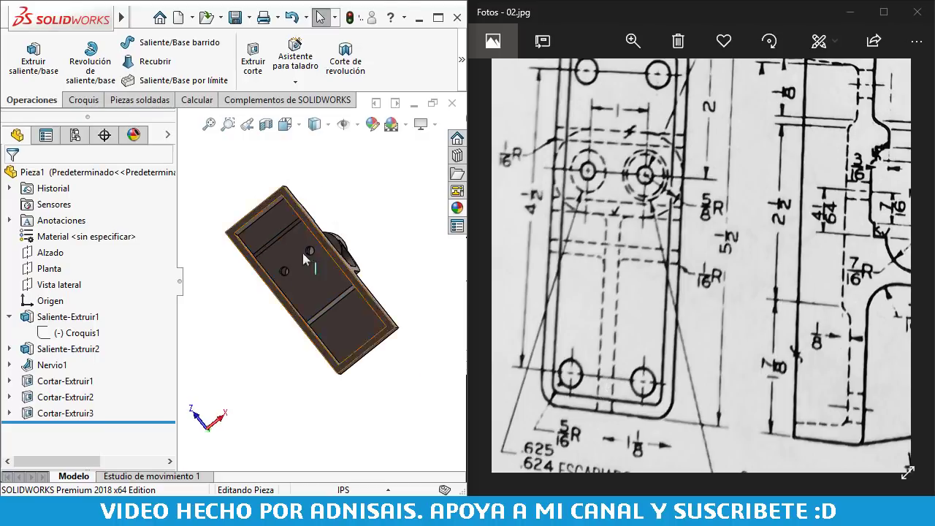
pyautogui.moveTo(312, 261)
pyautogui.mouseDown(button='middle')
pyautogui.moveTo(268, 376)
pyautogui.moveTo(242, 313)
pyautogui.moveTo(271, 306)
pyautogui.moveTo(271, 379)
pyautogui.mouseUp(button='middle')
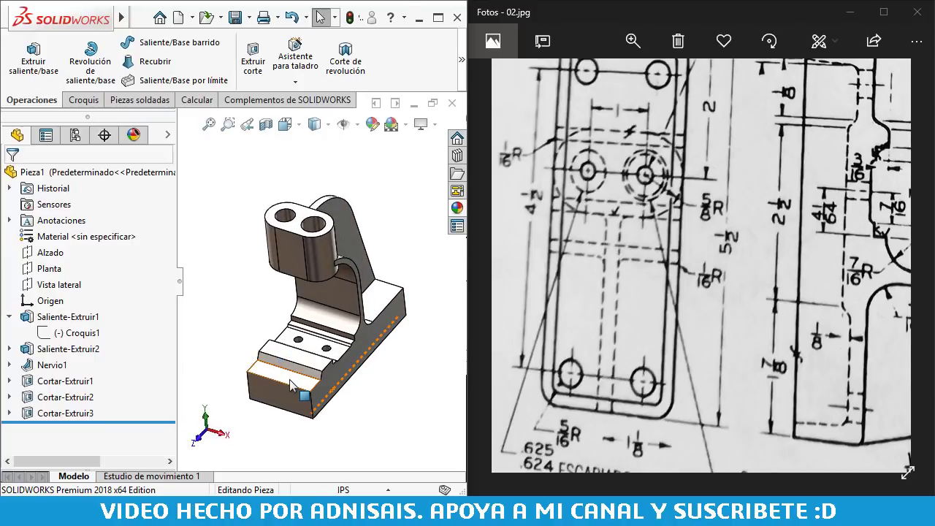
pyautogui.click(290, 386)
# - Start a sketch on the base's front face, viewed normal to it
pyautogui.click(357, 339)
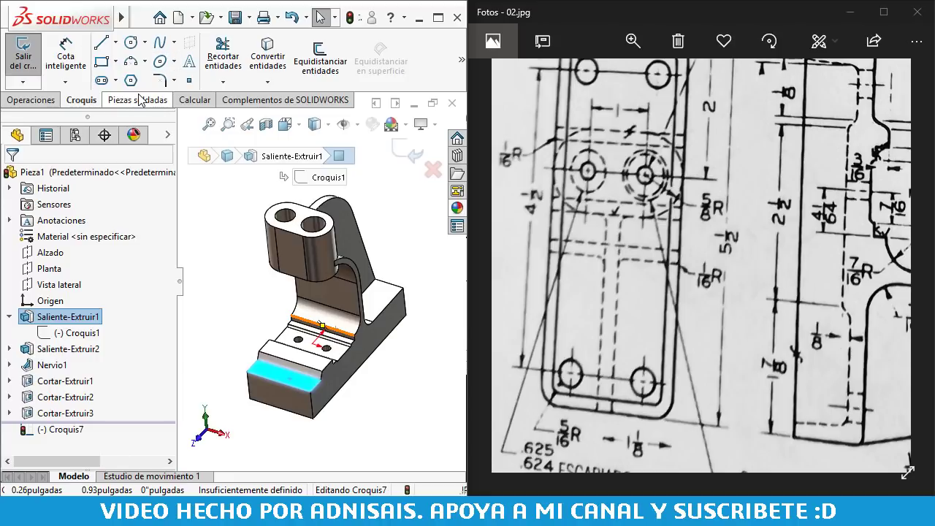
pyautogui.hotkey('ctrl', '8')
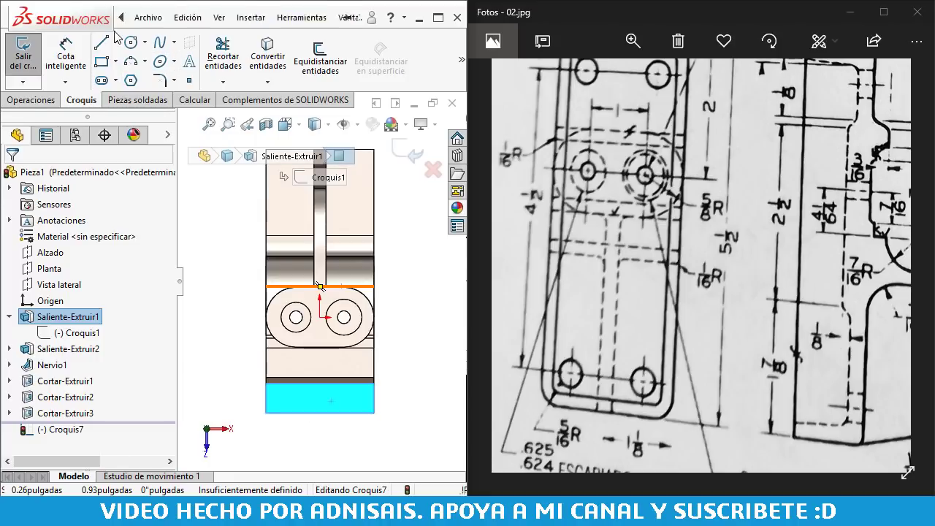
pyautogui.click(130, 42)
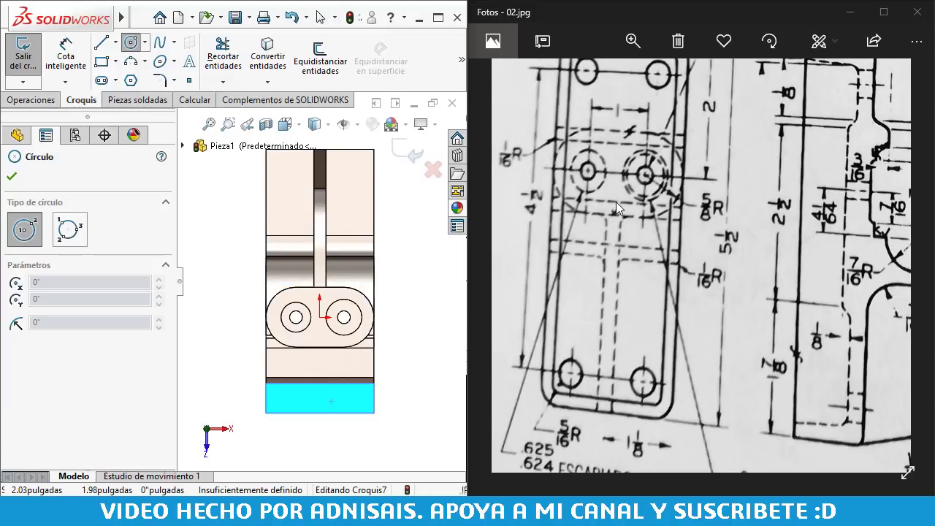
# - Check the reference drawing's top holes, then view the part from underneath
pyautogui.moveTo(656, 171); pyautogui.dragTo(726, 224)
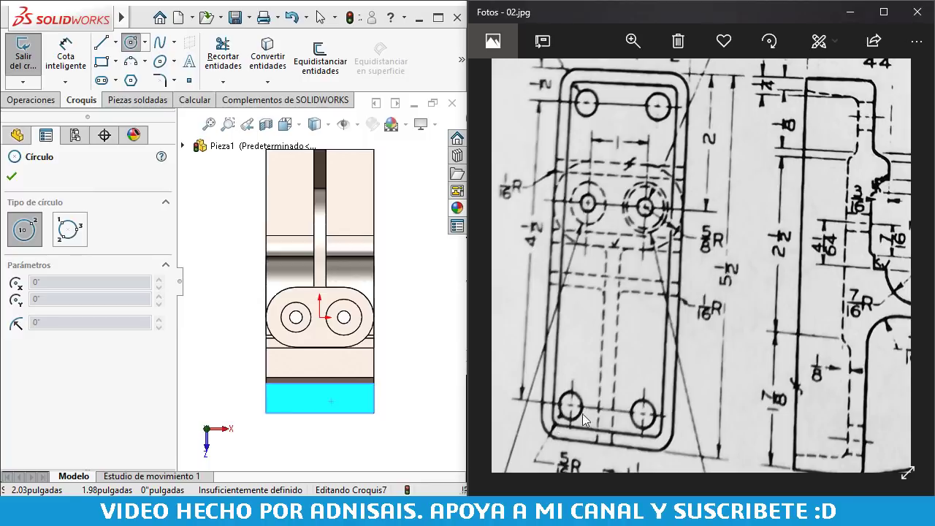
pyautogui.moveTo(640, 361); pyautogui.dragTo(656, 404)
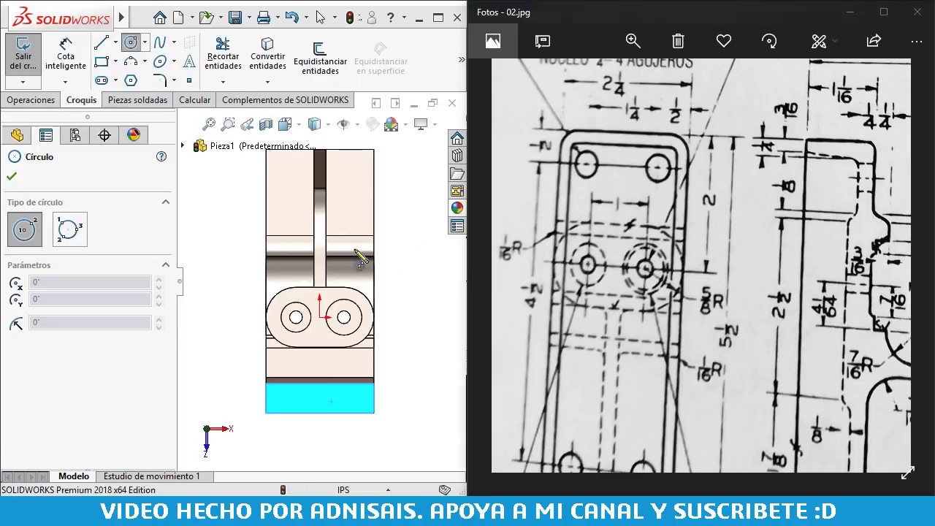
pyautogui.moveTo(365, 261); pyautogui.dragTo(276, 257, button='middle')
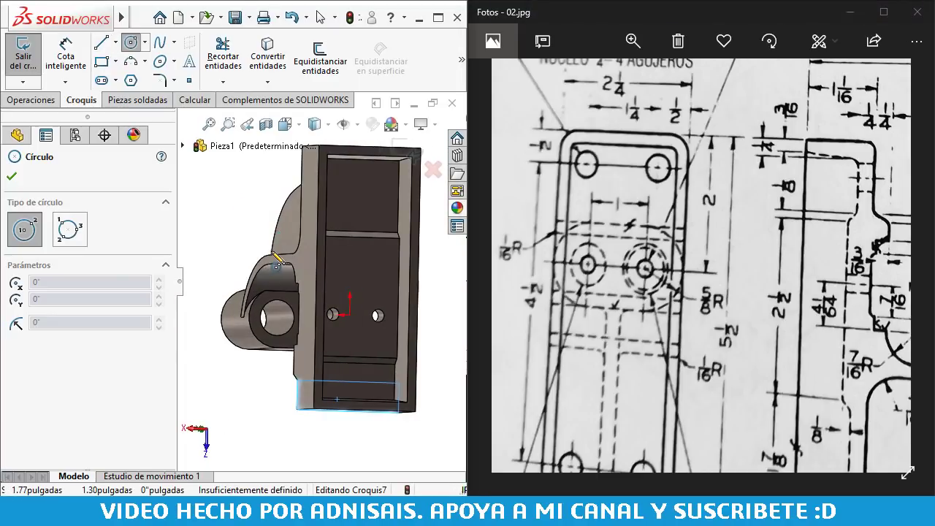
pyautogui.hotkey('ctrl', '5')
pyautogui.hotkey('ctrl', '6')
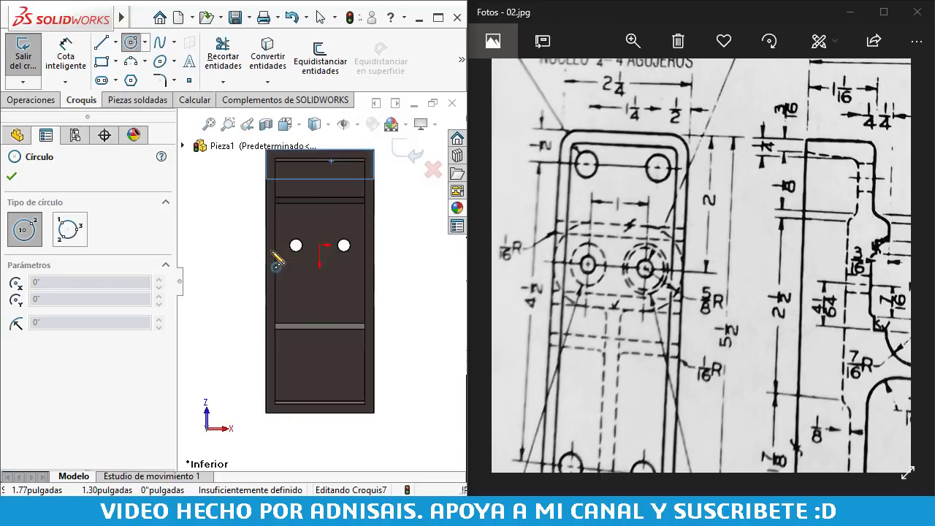
# - Draw horizontal and vertical construction centre lines on the base
pyautogui.click(115, 42)
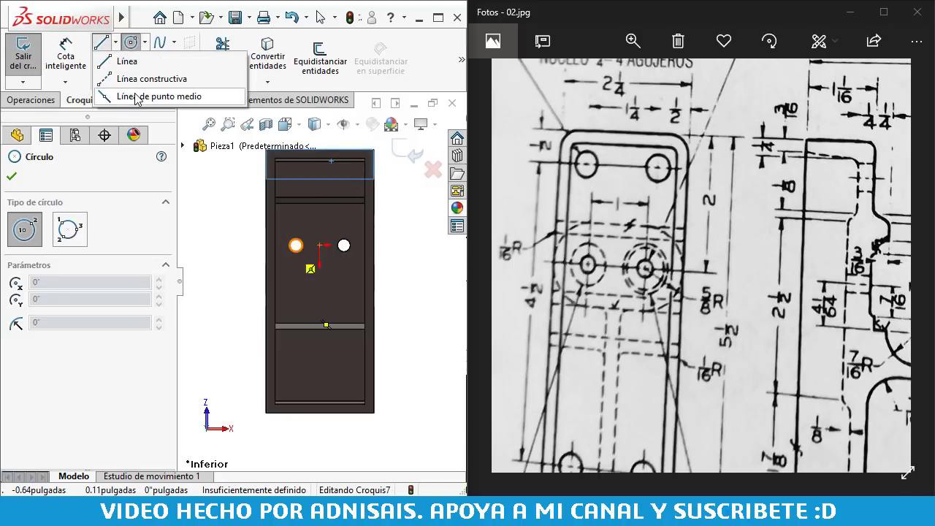
pyautogui.click(136, 79)
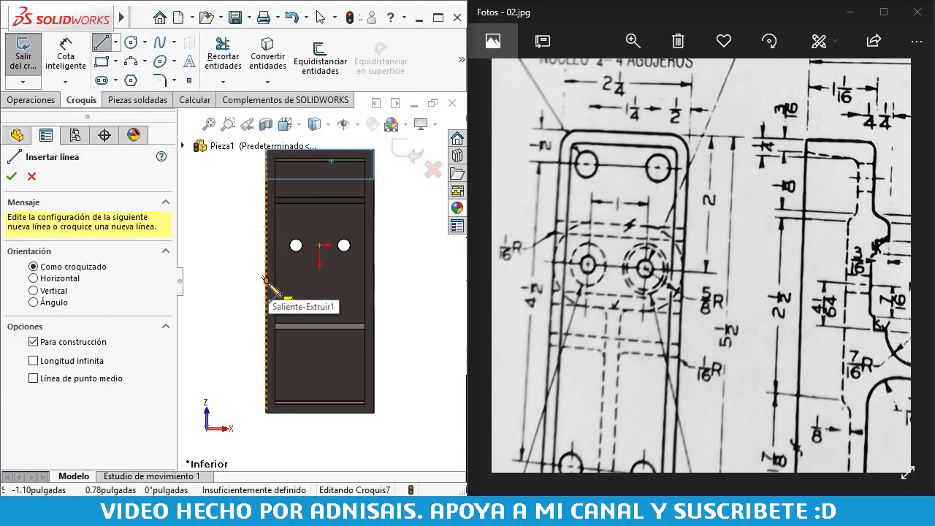
pyautogui.click(266, 280)
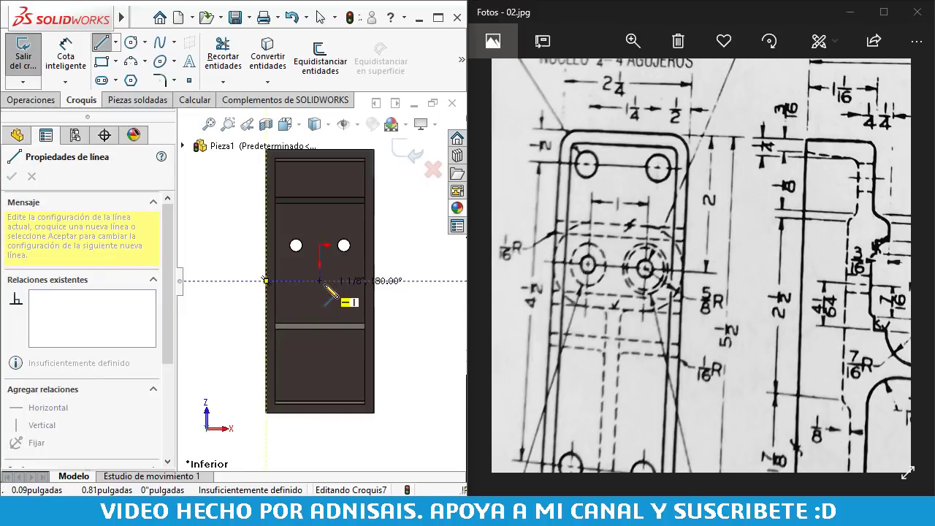
pyautogui.click(319, 281)
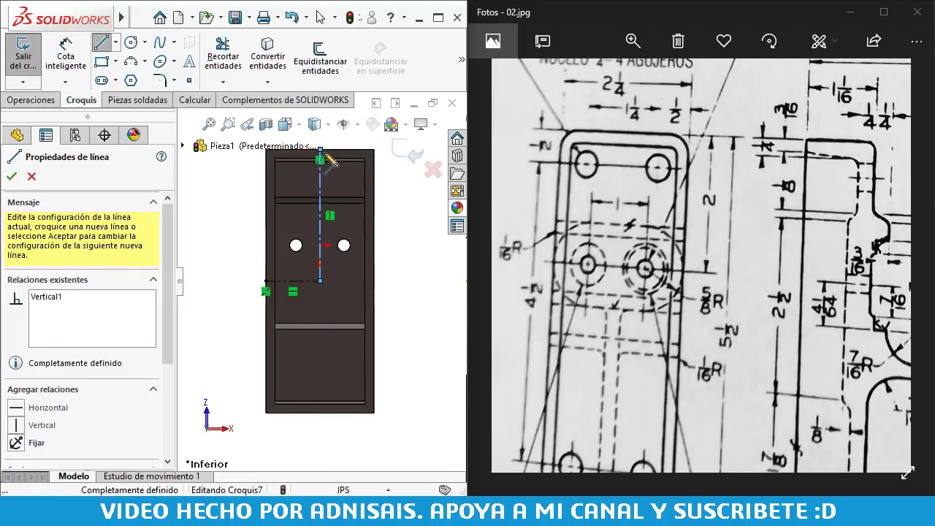
pyautogui.doubleClick(319, 151)
pyautogui.press('Escape')
# - Draw a top-left corner circle and mirror it across both centre lines into four circles
pyautogui.click(131, 42)
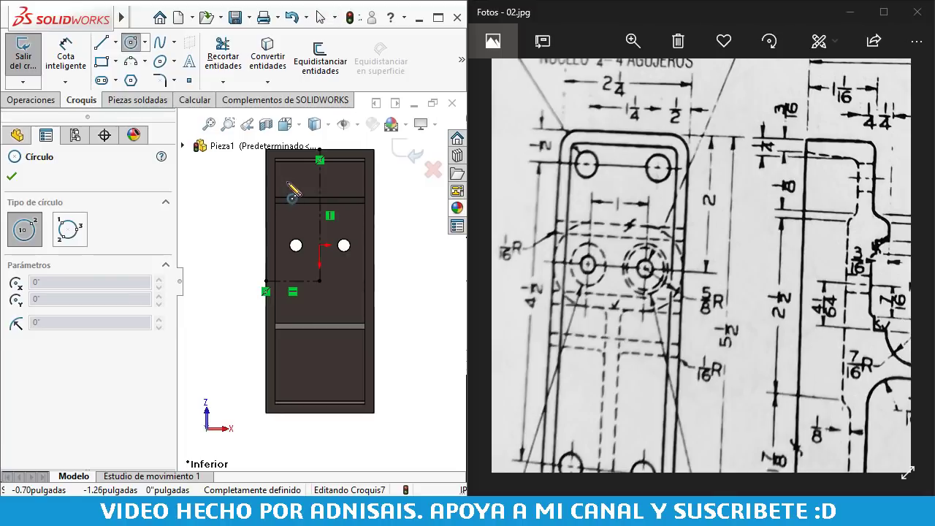
pyautogui.moveTo(287, 180); pyautogui.dragTo(301, 181)
pyautogui.press('Escape')
pyautogui.moveTo(380, 215); pyautogui.dragTo(270, 160)
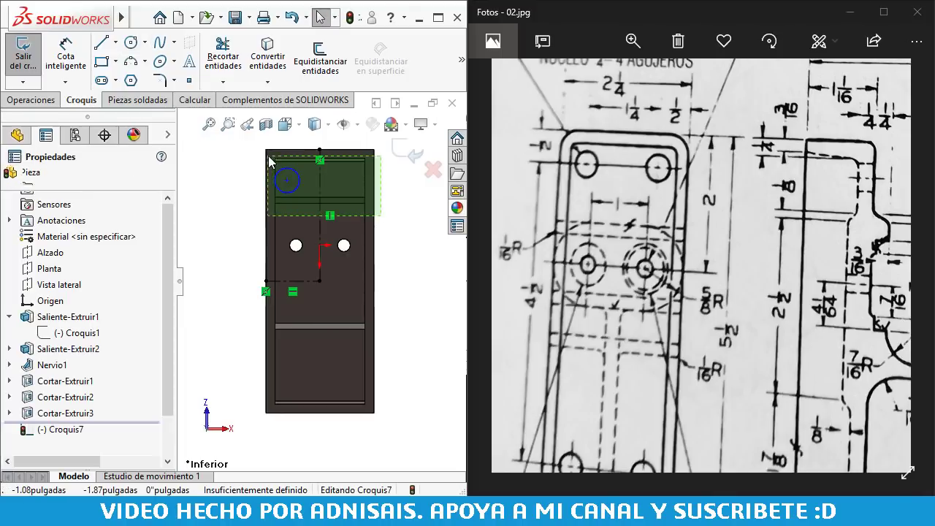
pyautogui.click(461, 59)
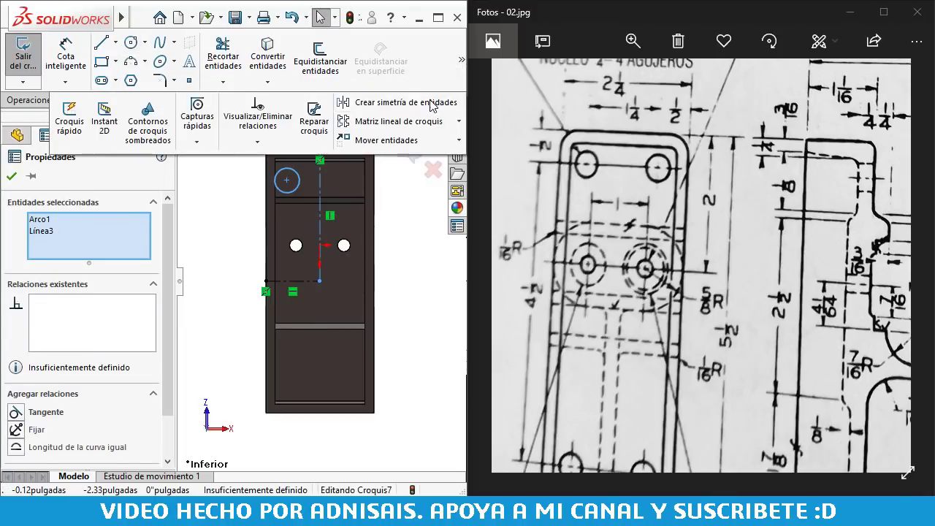
pyautogui.click(432, 107)
pyautogui.scroll(2, 259, 181)
pyautogui.moveTo(266, 206)
pyautogui.mouseDown()
pyautogui.moveTo(380, 287)
pyautogui.moveTo(394, 330)
pyautogui.mouseUp()
pyautogui.click(461, 59)
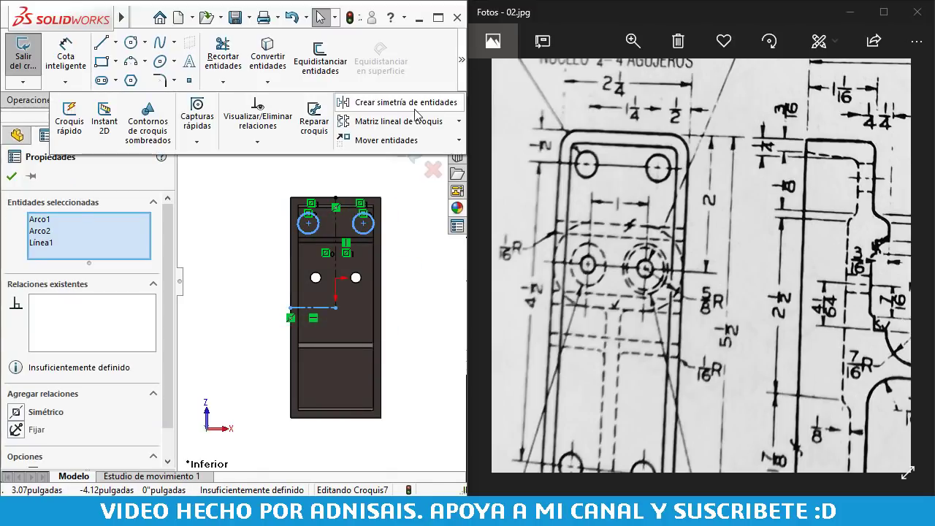
pyautogui.click(406, 103)
# - Dimension the top-left circle's diameter to 3/4"
pyautogui.moveTo(332, 274); pyautogui.dragTo(332, 243, button='right')
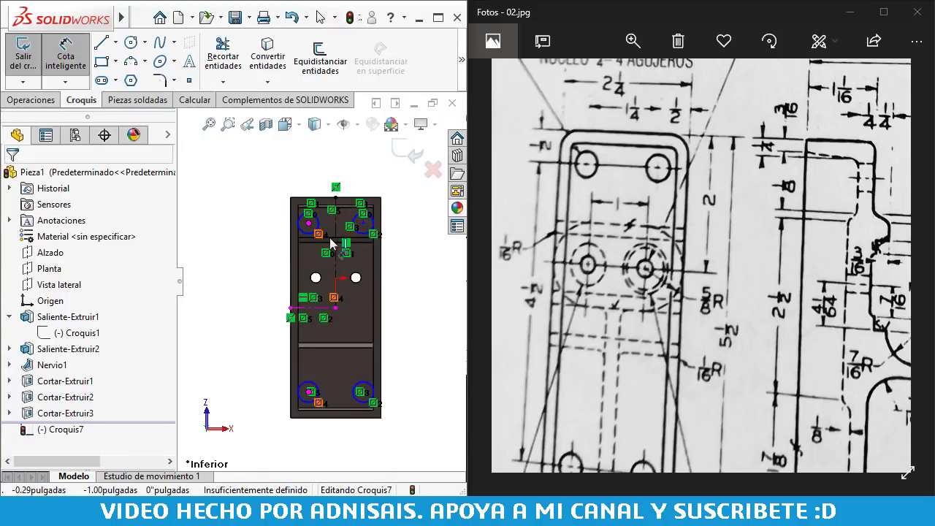
pyautogui.click(300, 216)
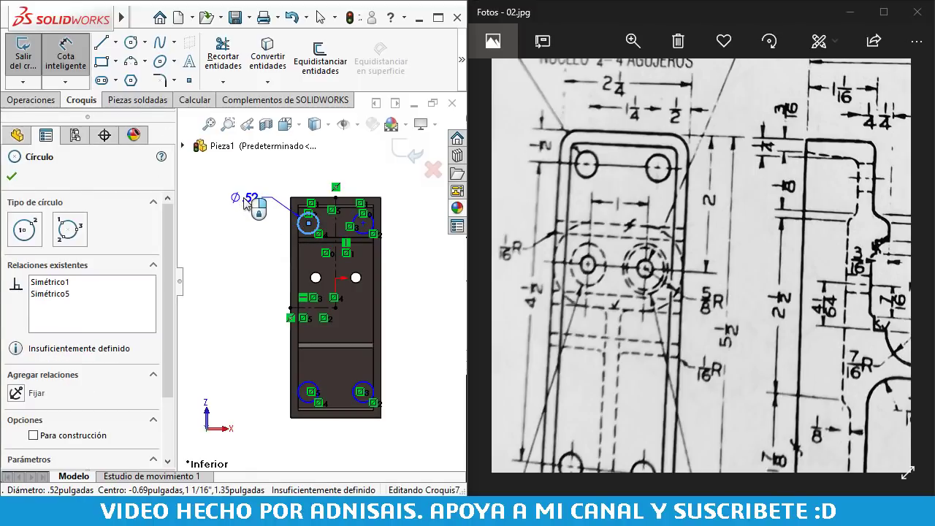
pyautogui.click(246, 201)
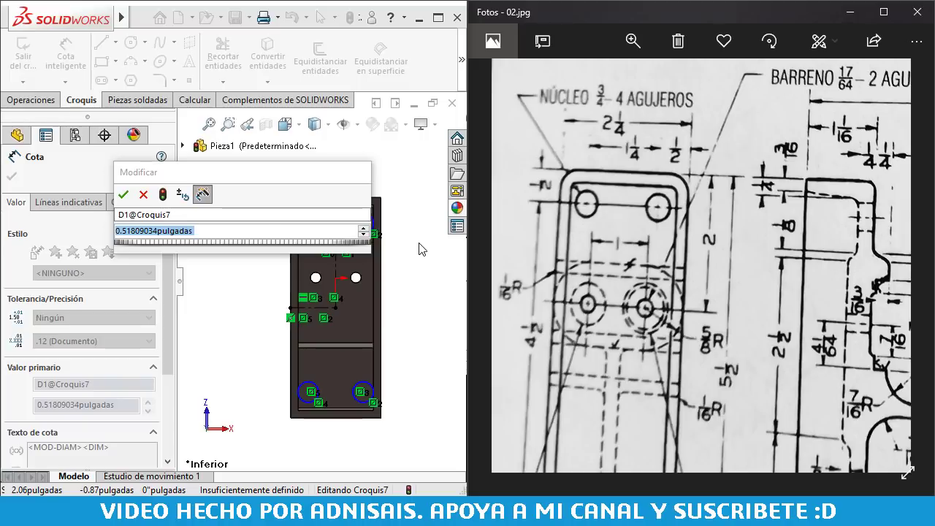
pyautogui.click(257, 231)
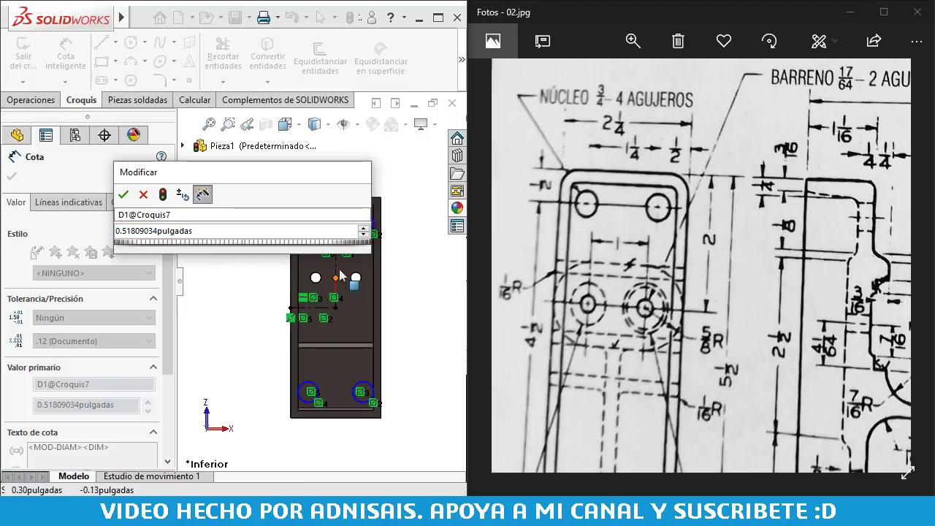
pyautogui.doubleClick(219, 230)
pyautogui.write('3')
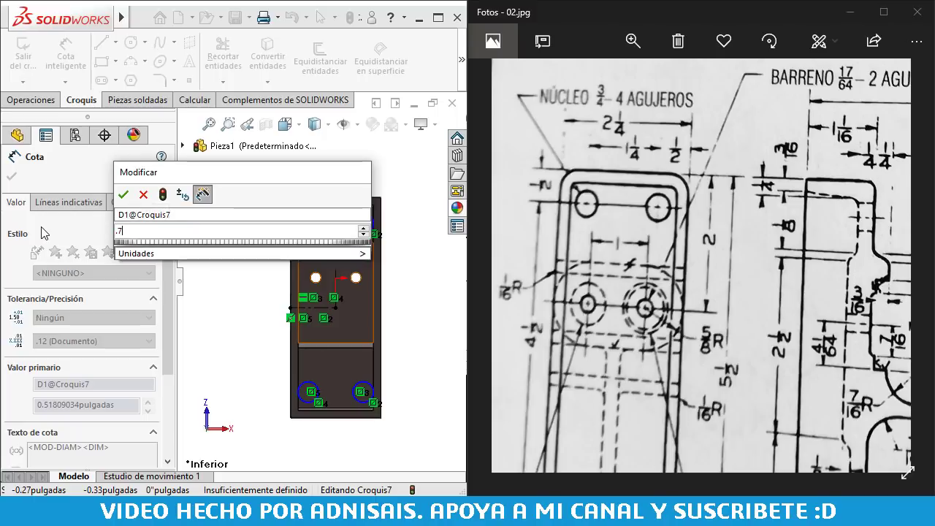
pyautogui.write('/4')
pyautogui.press('Return')
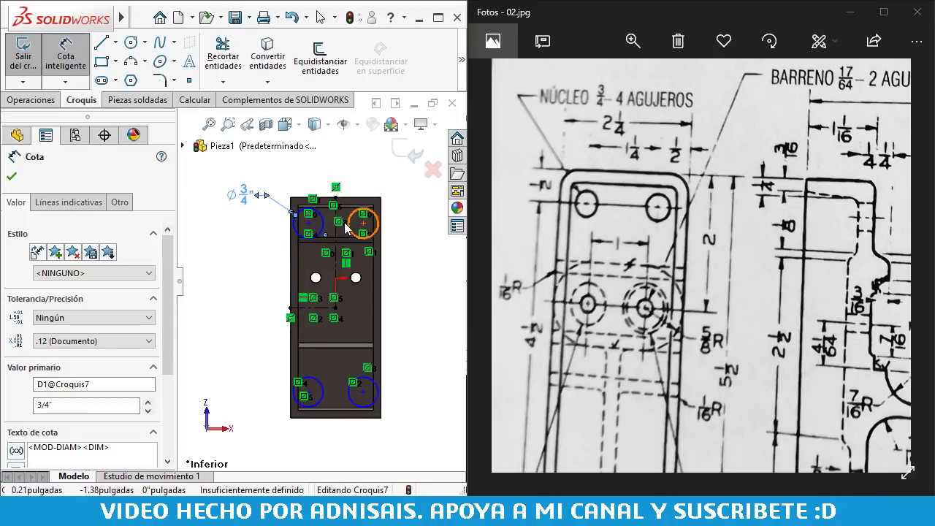
# - Space the circle centres 1 1/4" across and 4.5" lengthwise
pyautogui.click(377, 214)
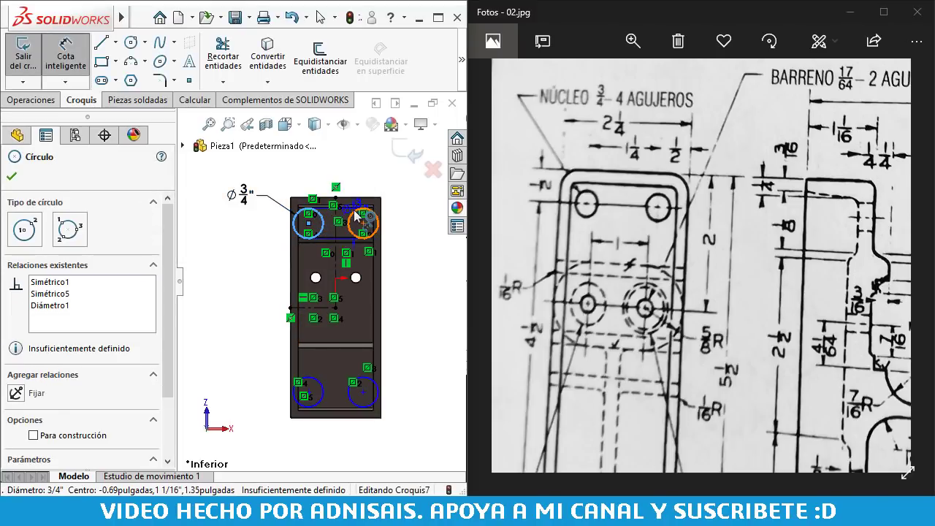
pyautogui.click(307, 209)
pyautogui.click(346, 178)
pyautogui.write('1.2')
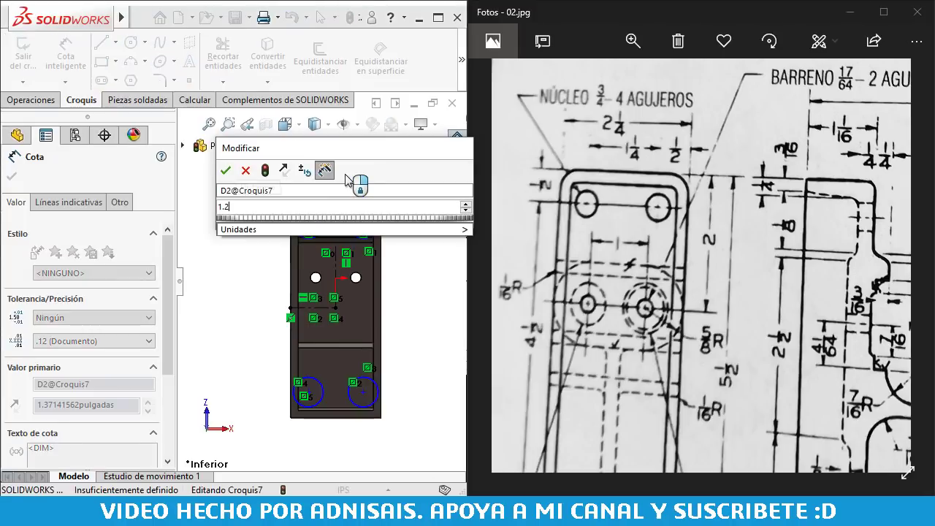
pyautogui.write('1 1/4')
pyautogui.press('Return')
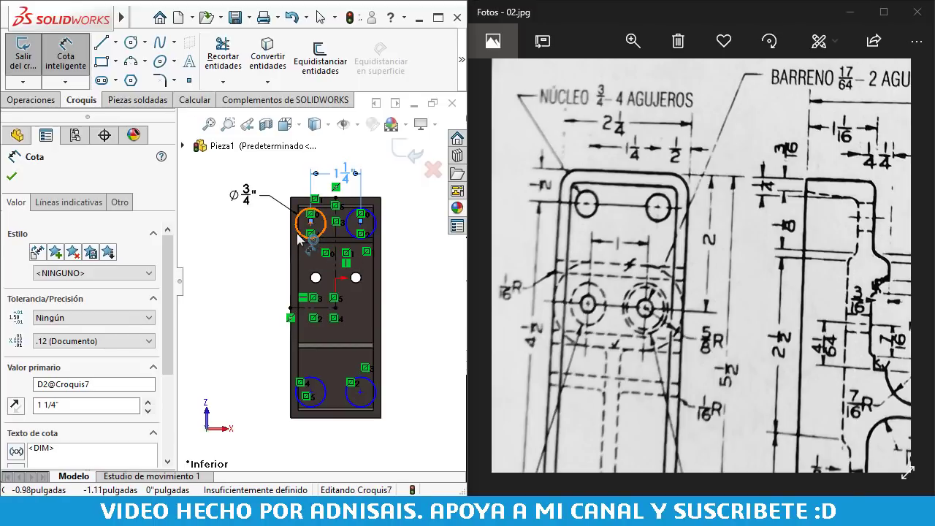
pyautogui.click(298, 223)
pyautogui.click(306, 377)
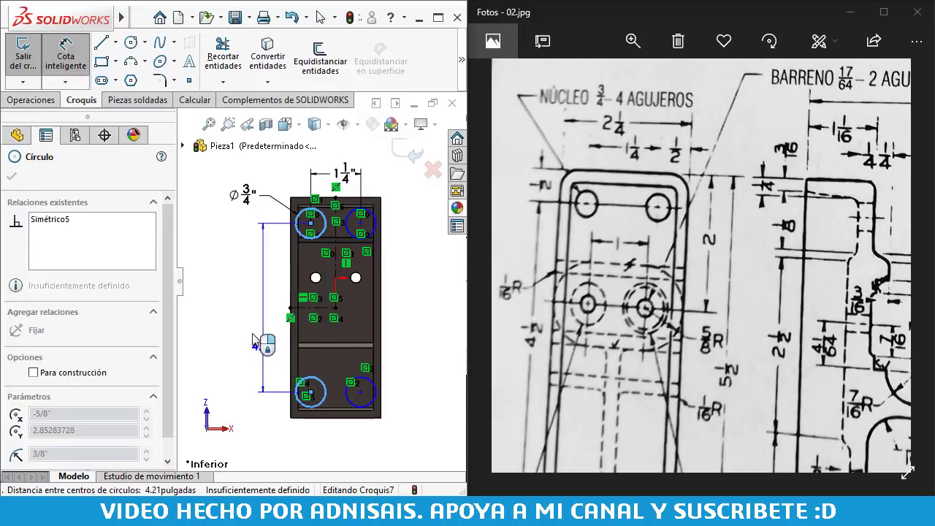
pyautogui.click(249, 331)
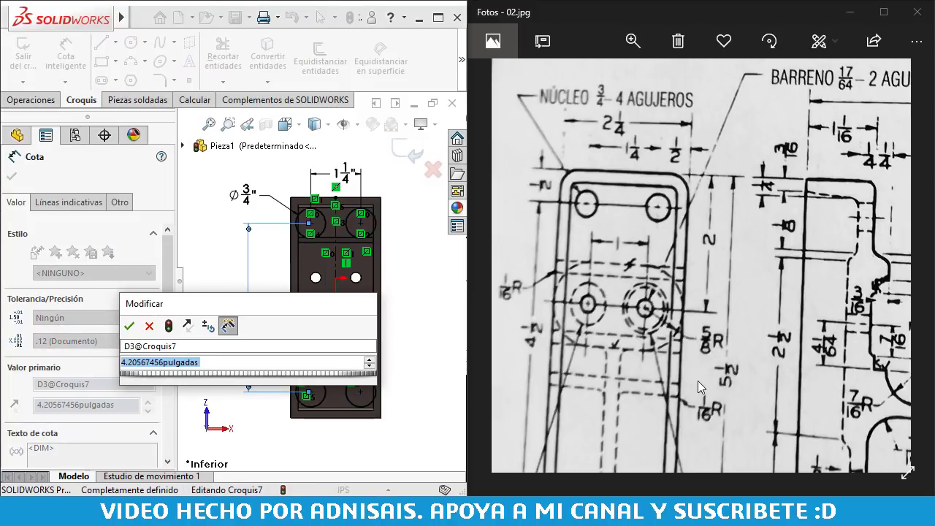
pyautogui.write('4')
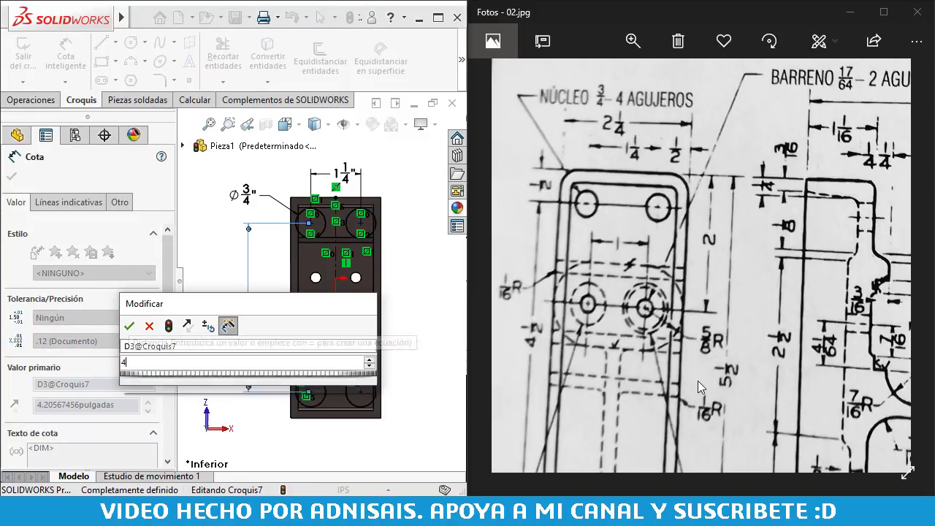
pyautogui.write('.5')
pyautogui.press('Return')
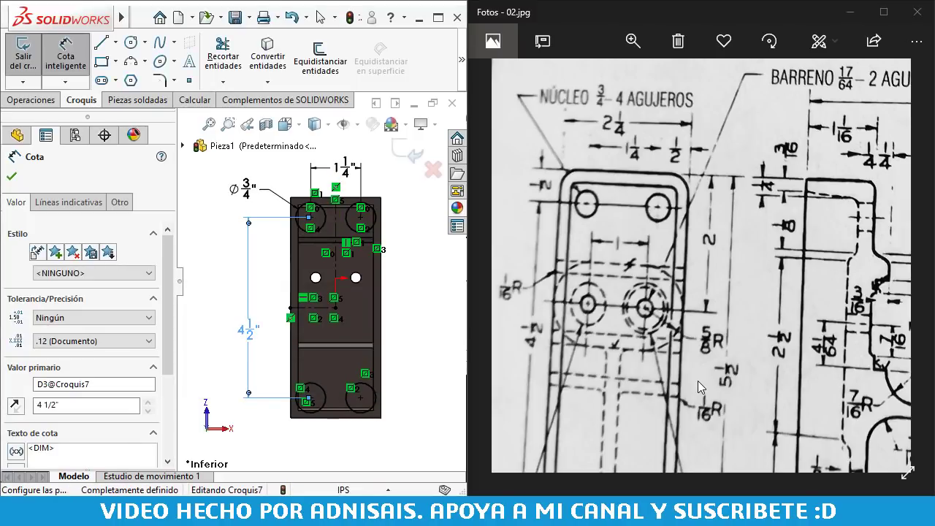
pyautogui.scroll(-2, 341, 227)
# - Review the reference drawing's top and lower holes and its requirements note
pyautogui.scroll(-2, 341, 227)
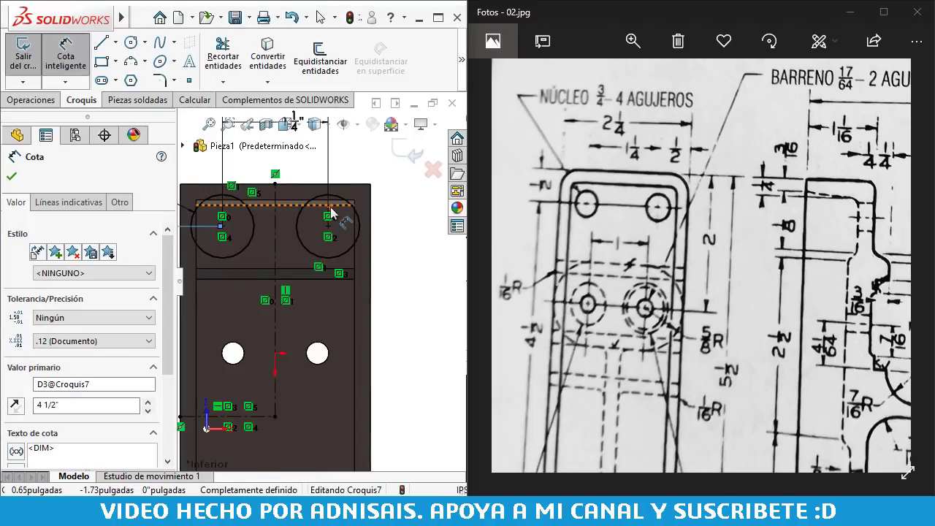
pyautogui.scroll(-2, 341, 227)
pyautogui.scroll(1, 341, 228)
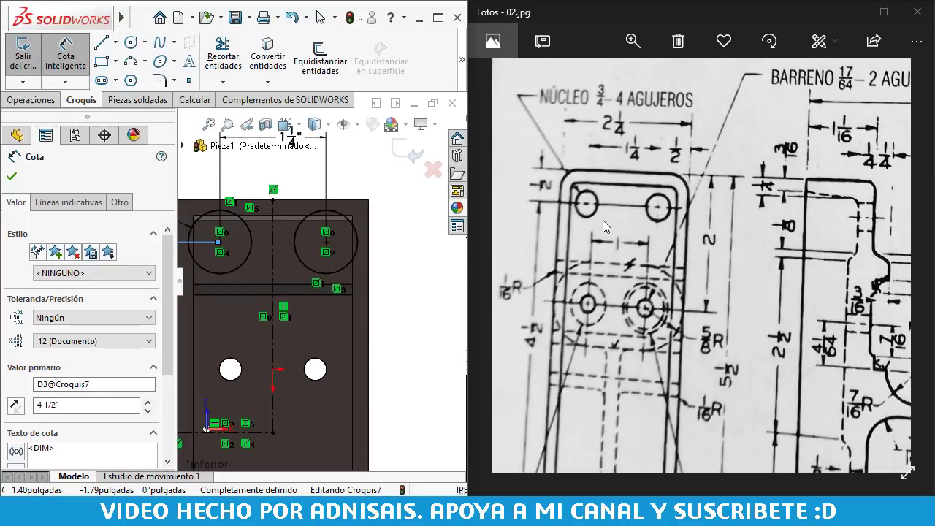
pyautogui.moveTo(602, 220)
pyautogui.mouseDown()
pyautogui.moveTo(634, 214)
pyautogui.moveTo(627, 229)
pyautogui.moveTo(572, 135)
pyautogui.mouseUp()
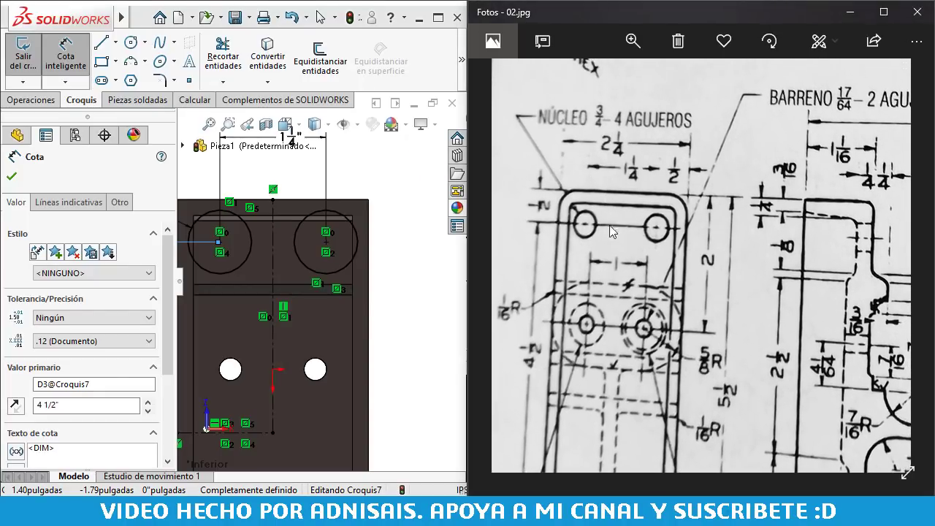
pyautogui.moveTo(616, 249); pyautogui.dragTo(632, 80)
pyautogui.moveTo(642, 209); pyautogui.dragTo(643, 191)
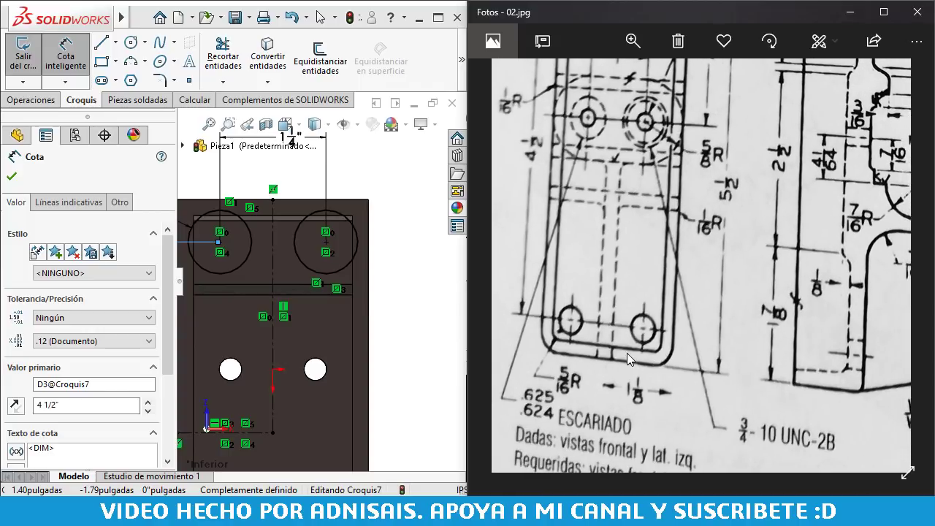
pyautogui.moveTo(628, 345); pyautogui.dragTo(616, 276)
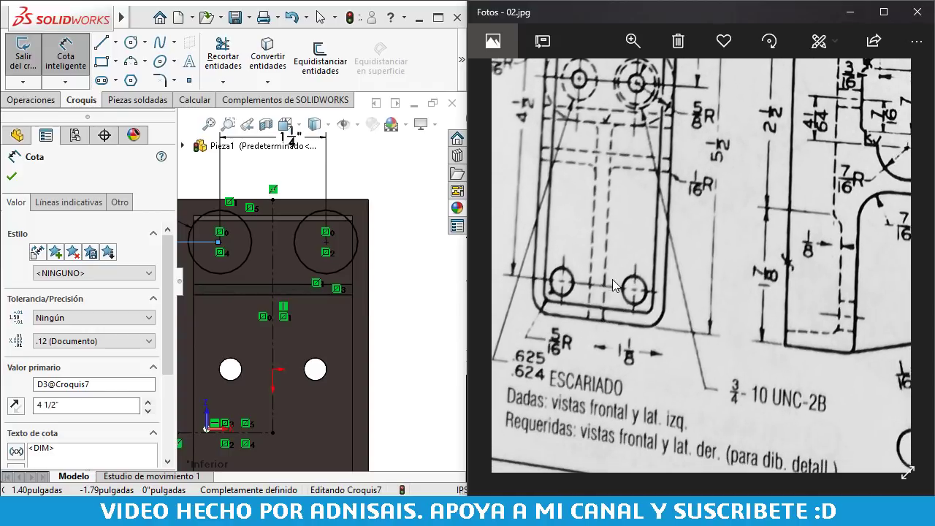
pyautogui.moveTo(610, 300); pyautogui.dragTo(602, 347)
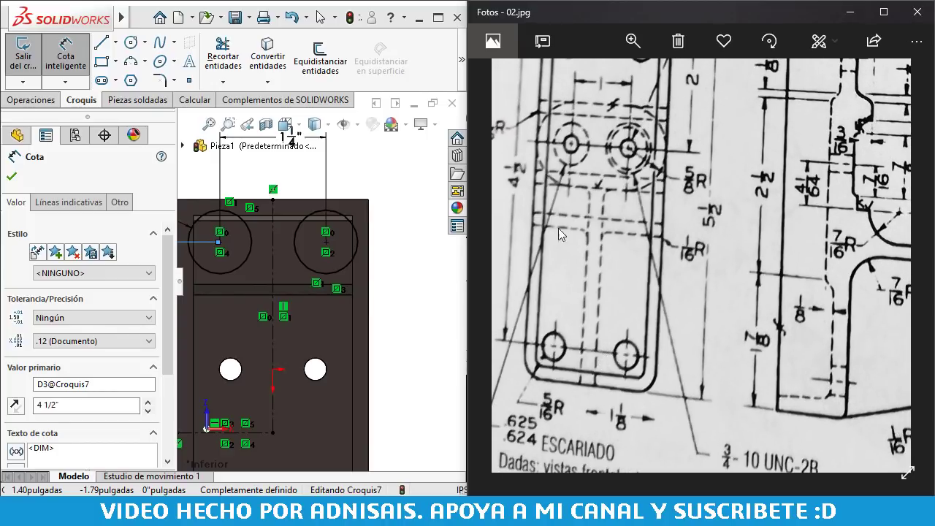
pyautogui.scroll(2, 558, 228)
pyautogui.scroll(2, 648, 247)
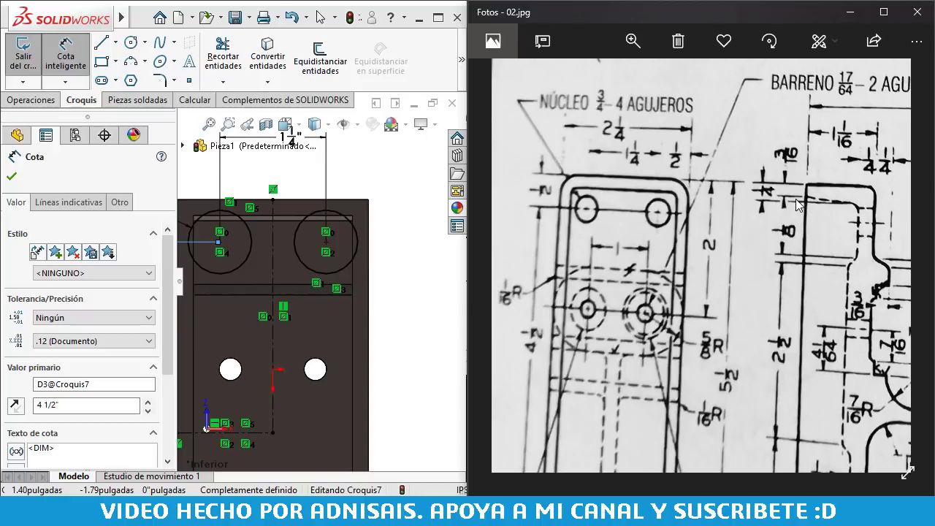
# - Check the side and four-hole core views, then finish dimensioning the hole sketch
pyautogui.moveTo(795, 199); pyautogui.dragTo(666, 192)
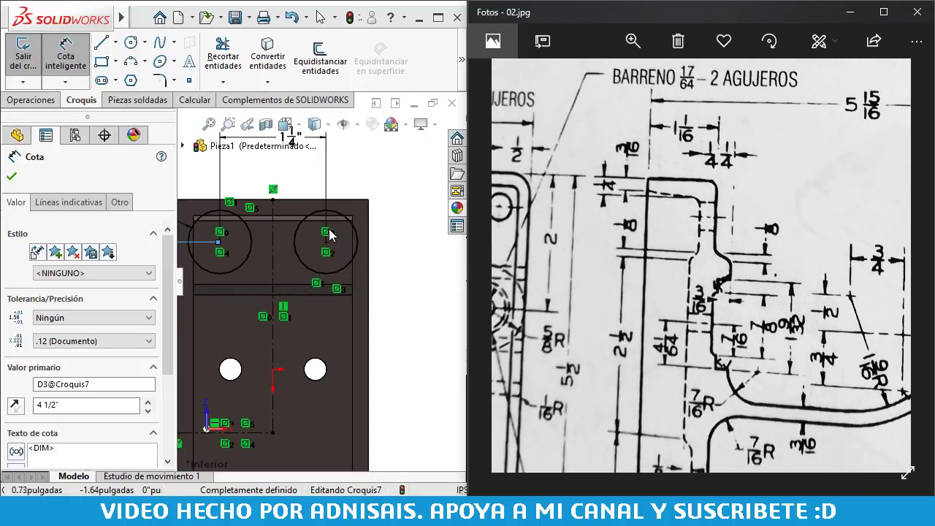
pyautogui.scroll(3, 321, 249)
pyautogui.scroll(1, 325, 276)
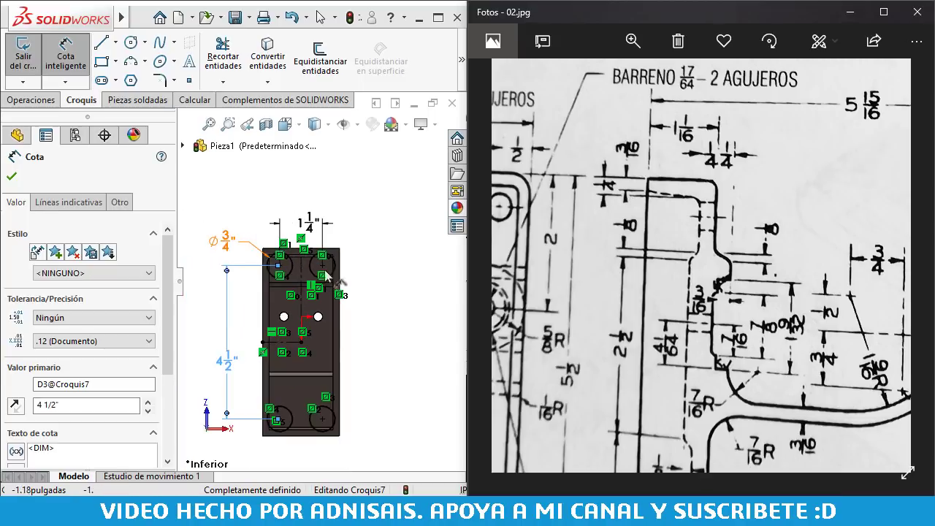
pyautogui.moveTo(511, 168); pyautogui.dragTo(597, 197)
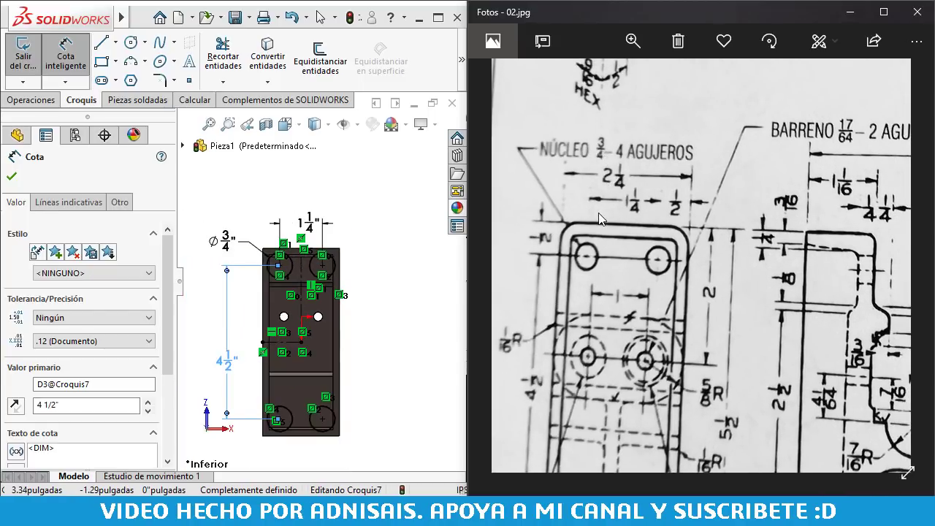
pyautogui.moveTo(599, 219); pyautogui.dragTo(598, 188)
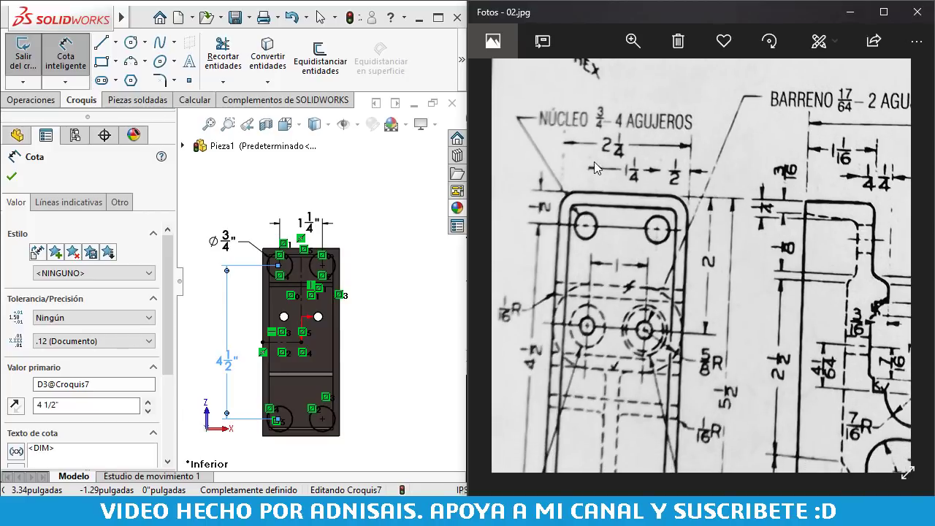
pyautogui.moveTo(634, 271); pyautogui.dragTo(636, 187)
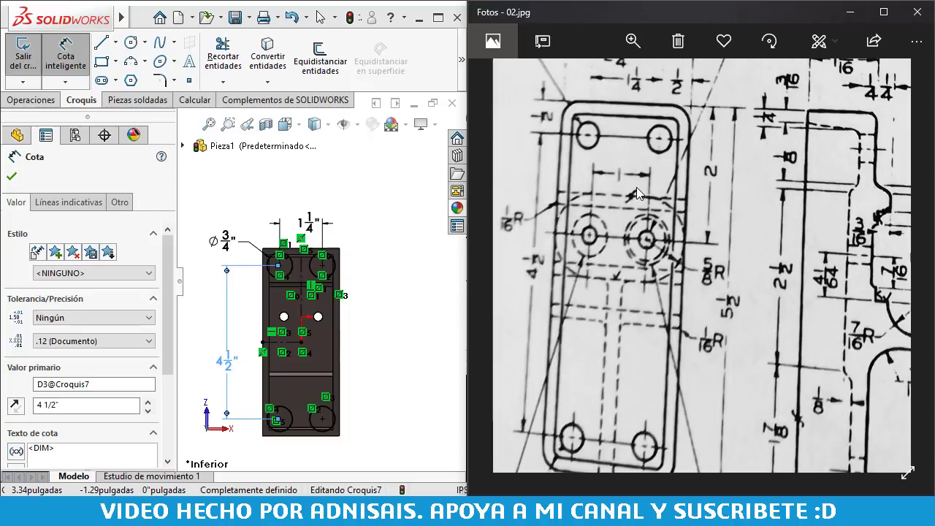
pyautogui.scroll(-3, 283, 274)
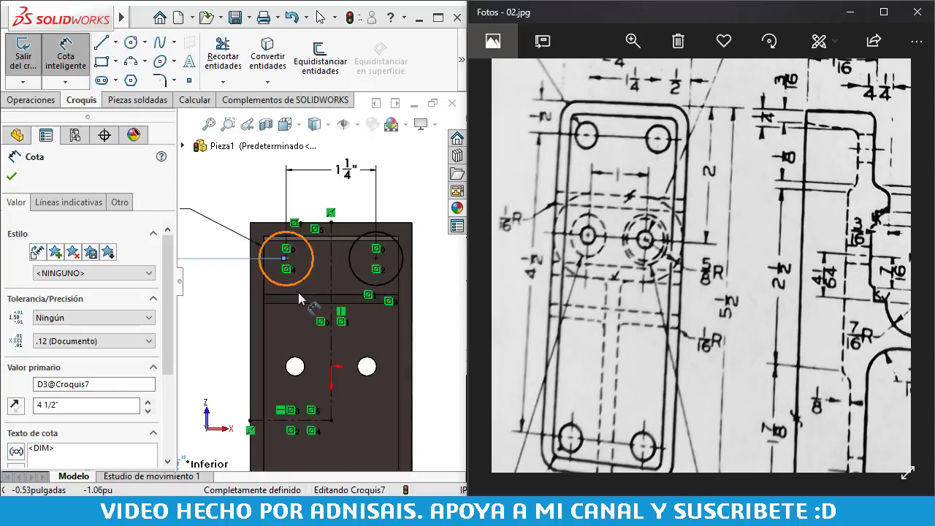
pyautogui.scroll(-2, 299, 294)
pyautogui.scroll(5, 358, 255)
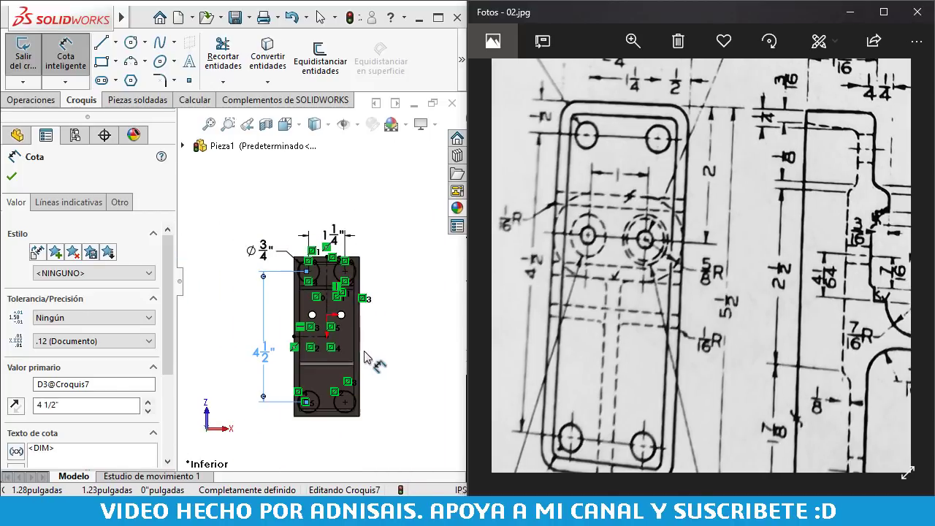
pyautogui.moveTo(576, 396); pyautogui.dragTo(565, 287)
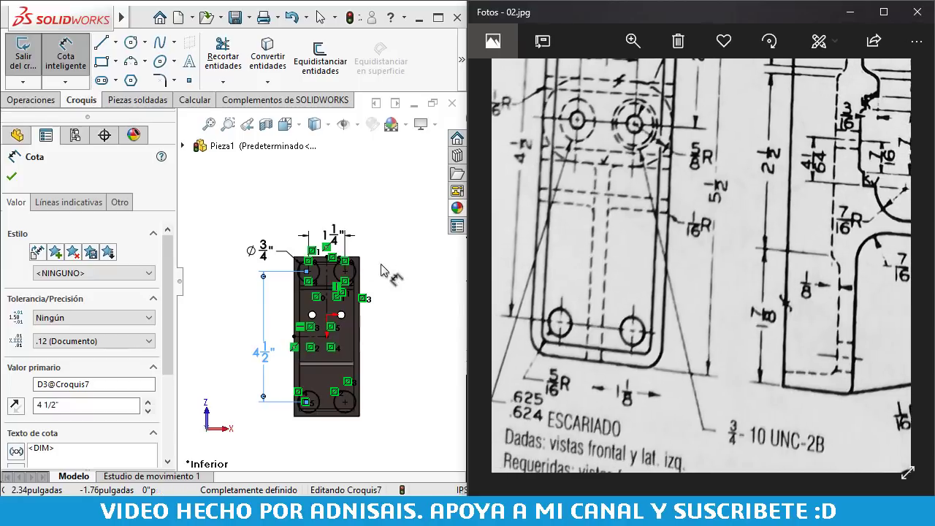
pyautogui.click(358, 190)
pyautogui.press('Escape')
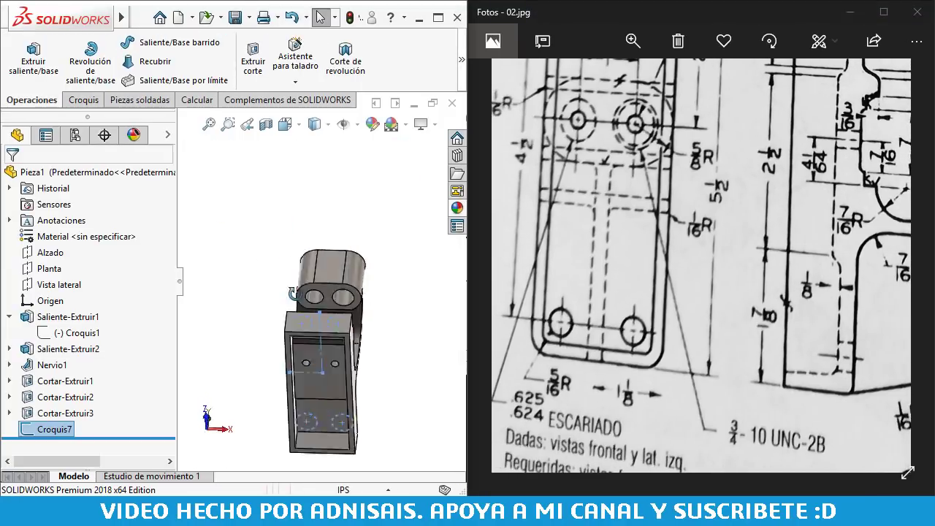
# - Exit the hole sketch and compare the part with the drawing's side-view radii
pyautogui.moveTo(309, 219)
pyautogui.mouseDown(button='middle')
pyautogui.moveTo(269, 368)
pyautogui.moveTo(246, 371)
pyautogui.mouseUp(button='middle')
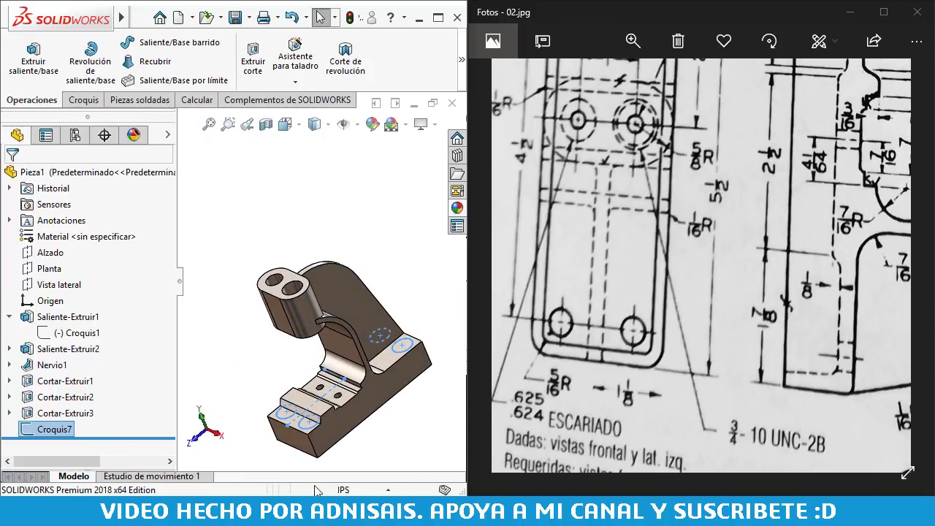
pyautogui.scroll(-5, 318, 372)
pyautogui.moveTo(305, 357); pyautogui.dragTo(295, 374, button='middle')
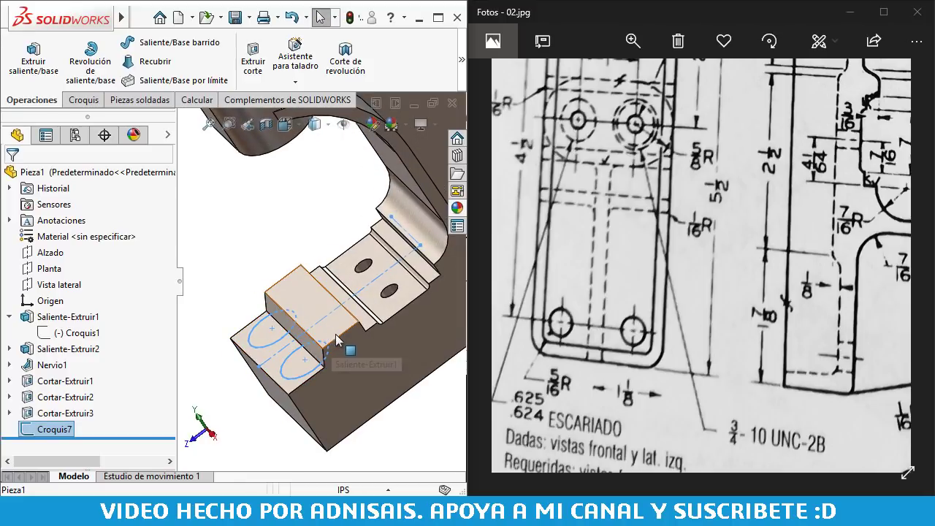
pyautogui.moveTo(777, 211); pyautogui.dragTo(700, 302)
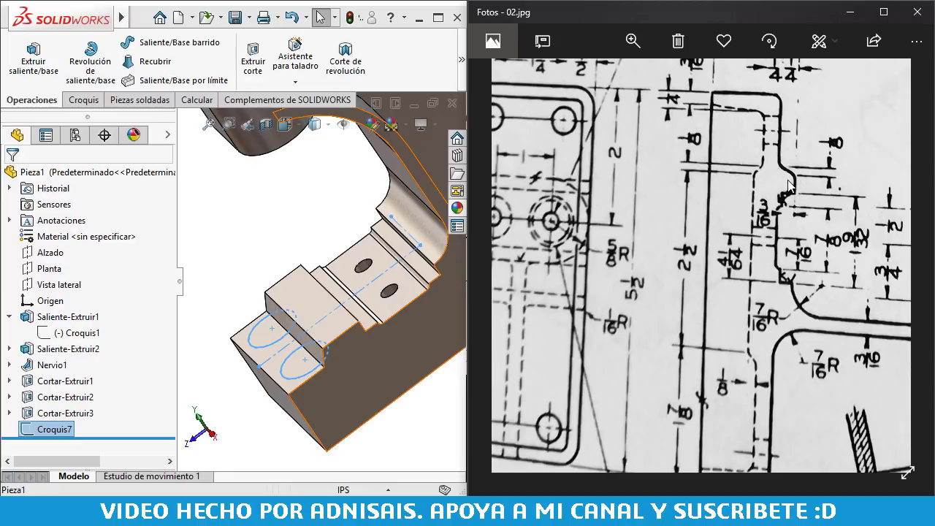
pyautogui.moveTo(796, 194); pyautogui.dragTo(706, 192)
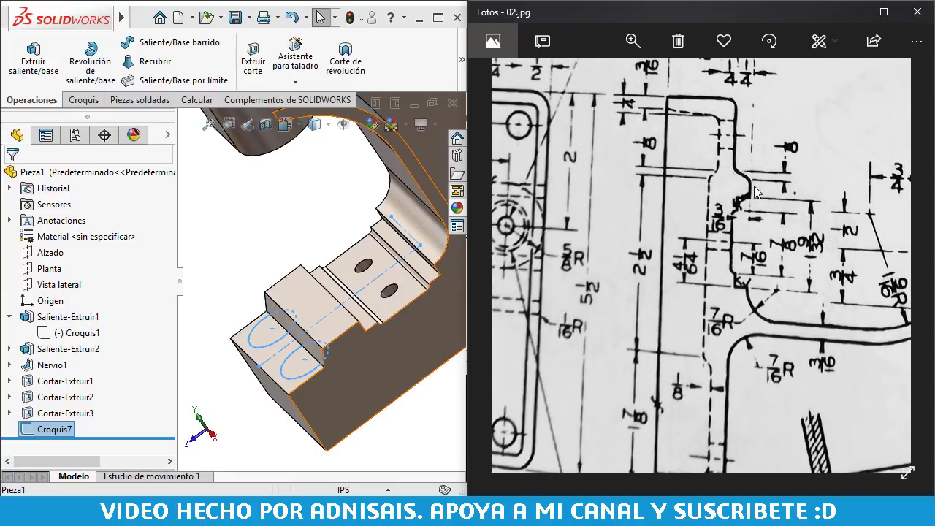
pyautogui.scroll(-3, 819, 218)
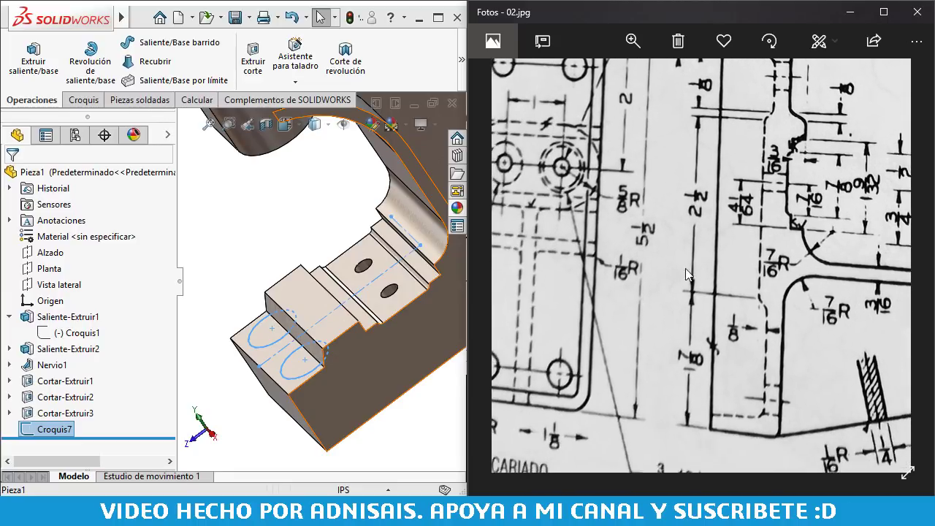
pyautogui.hscroll(-3, 769, 217)
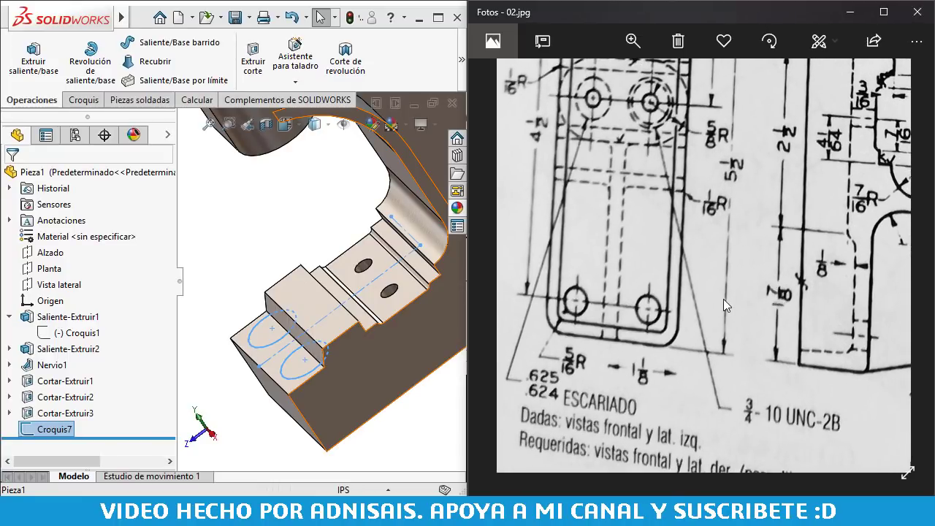
pyautogui.moveTo(708, 304); pyautogui.dragTo(739, 317)
pyautogui.scroll(2, 740, 317)
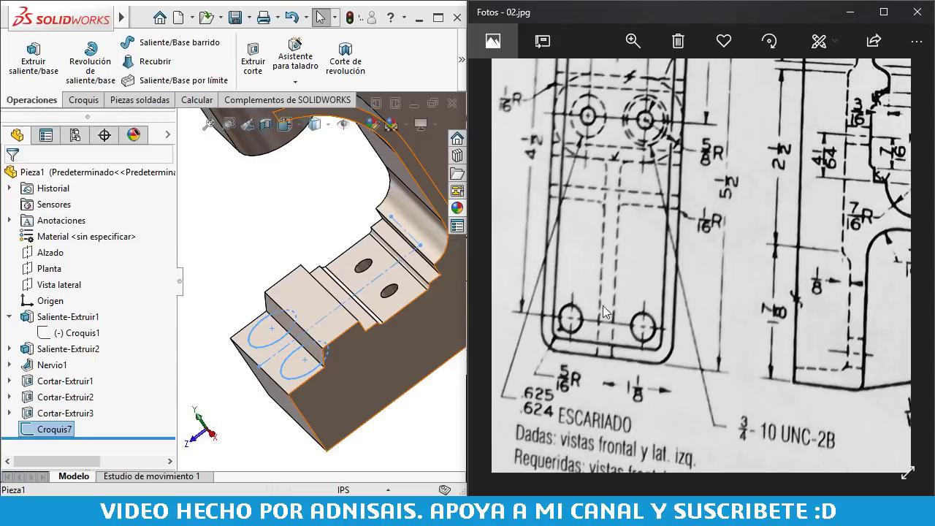
# - Hide the Croquis7 hole sketch and start a new fillet feature
pyautogui.click(299, 222)
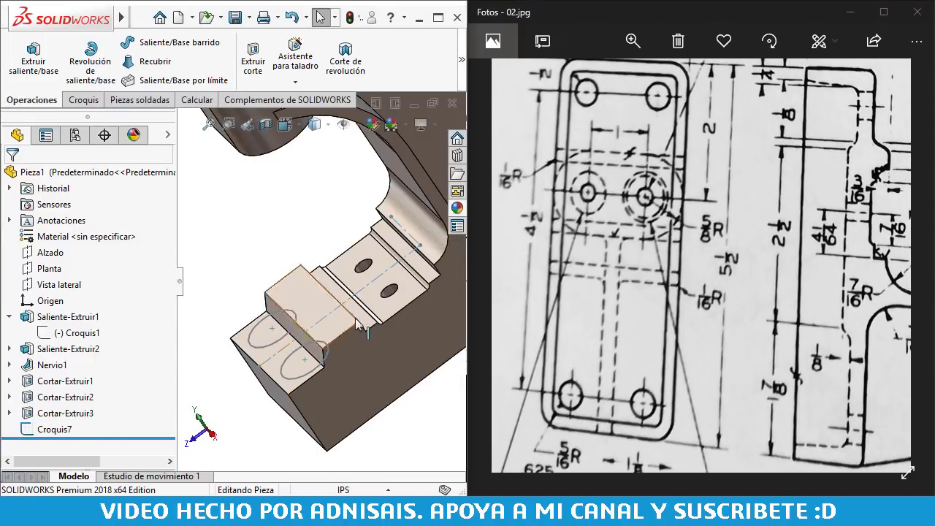
pyautogui.moveTo(299, 222)
pyautogui.mouseDown(button='middle')
pyautogui.moveTo(349, 254)
pyautogui.moveTo(348, 244)
pyautogui.moveTo(339, 262)
pyautogui.mouseUp(button='middle')
pyautogui.click(308, 327)
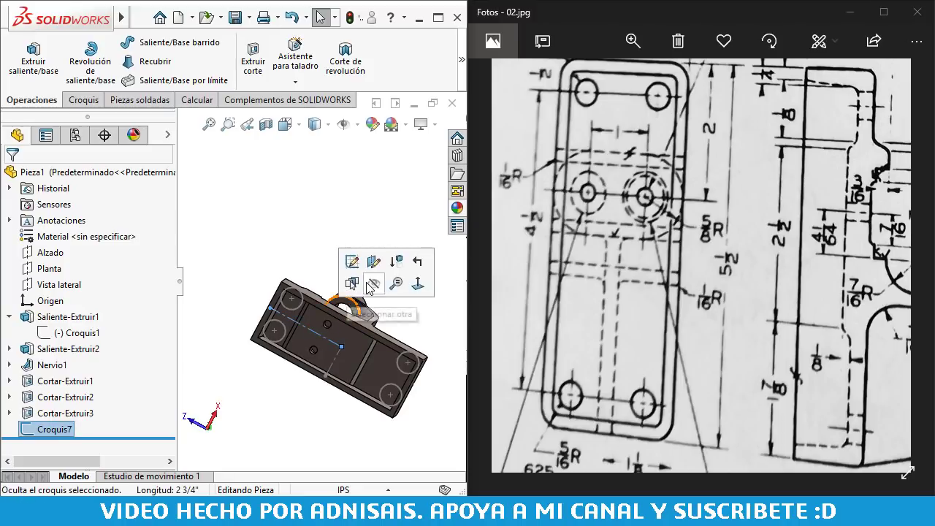
pyautogui.click(461, 60)
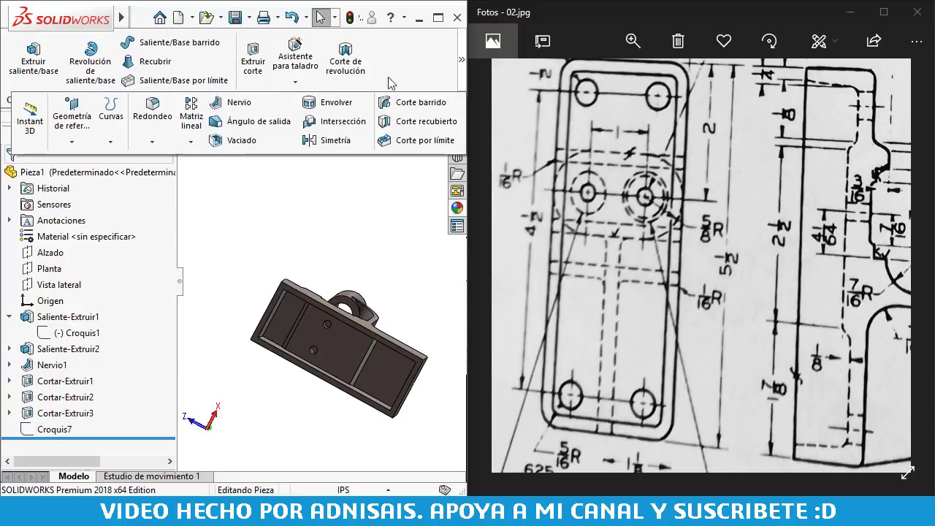
pyautogui.click(162, 123)
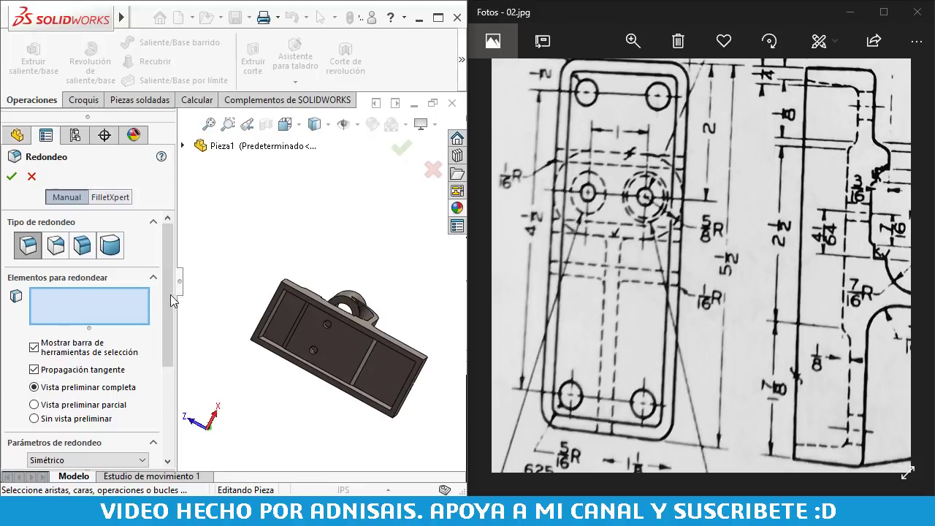
# - Round the four base end edges with a 5/16" radius fillet
pyautogui.scroll(-3, 172, 299)
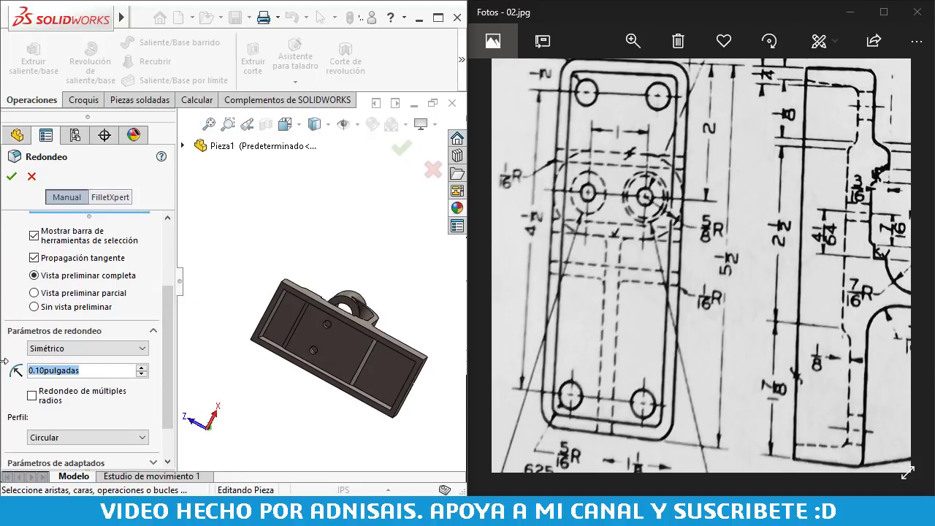
pyautogui.write('5/16')
pyautogui.press('Return')
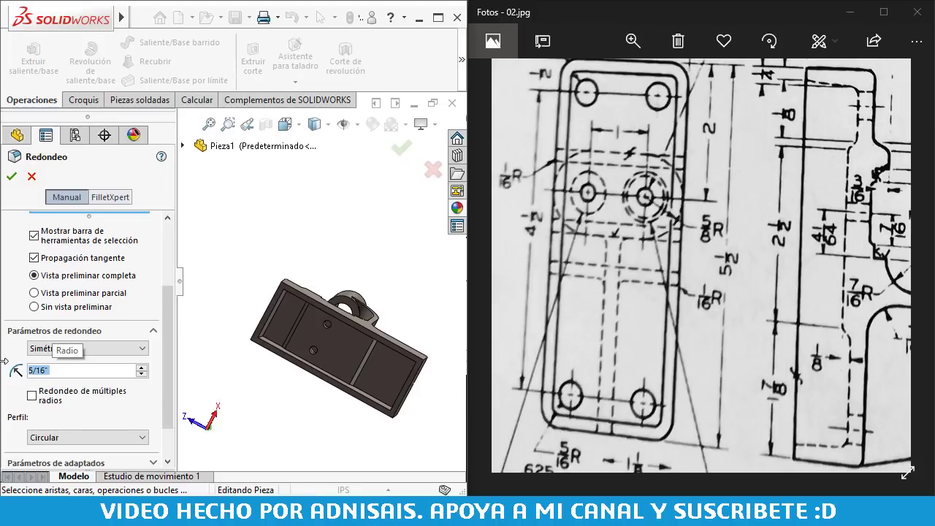
pyautogui.moveTo(405, 363); pyautogui.dragTo(280, 379, button='middle')
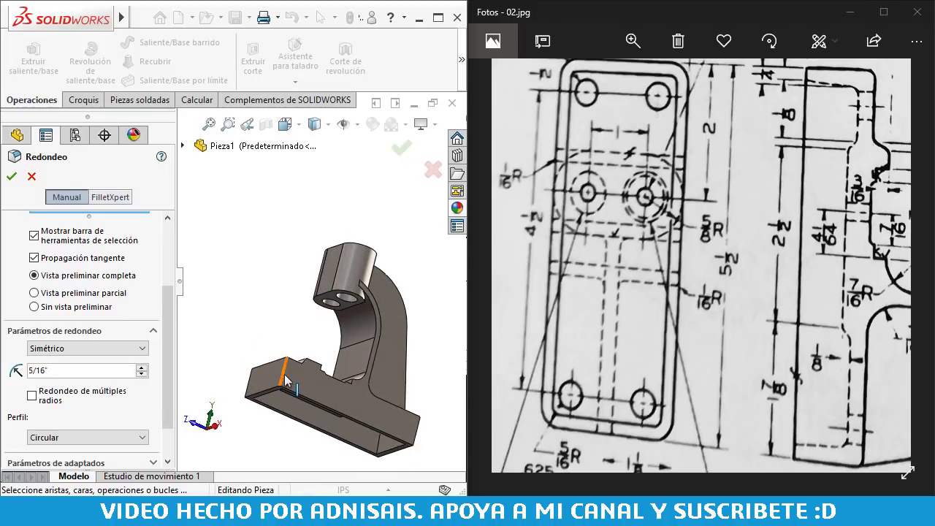
pyautogui.click(286, 379)
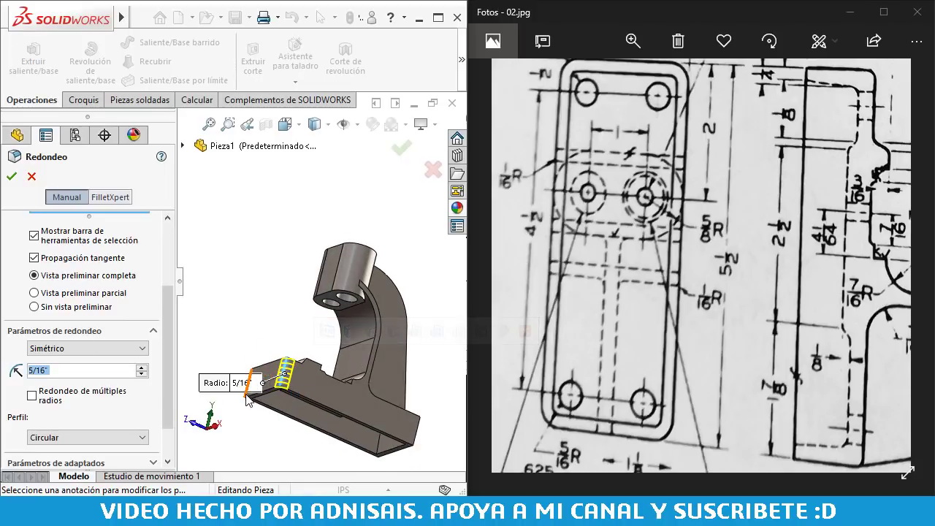
pyautogui.click(246, 400)
pyautogui.click(418, 443)
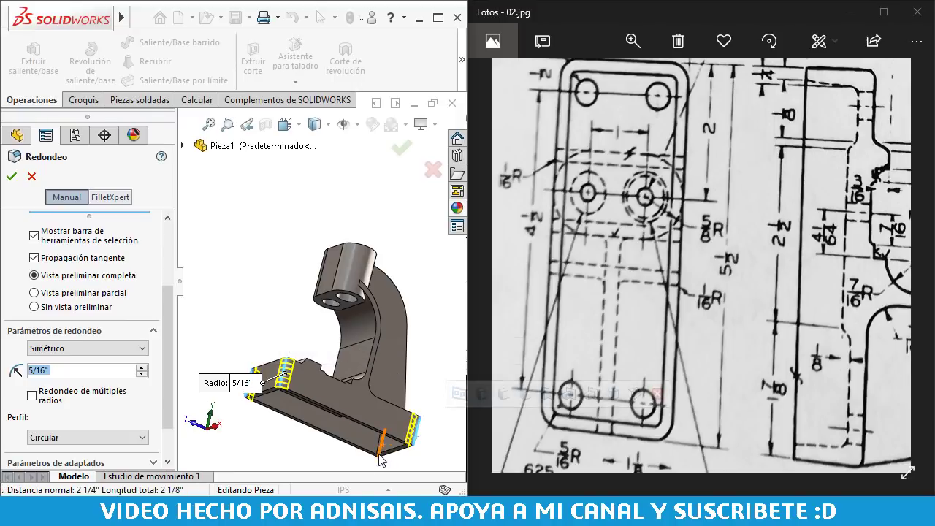
pyautogui.scroll(-3, 376, 431)
pyautogui.click(371, 418)
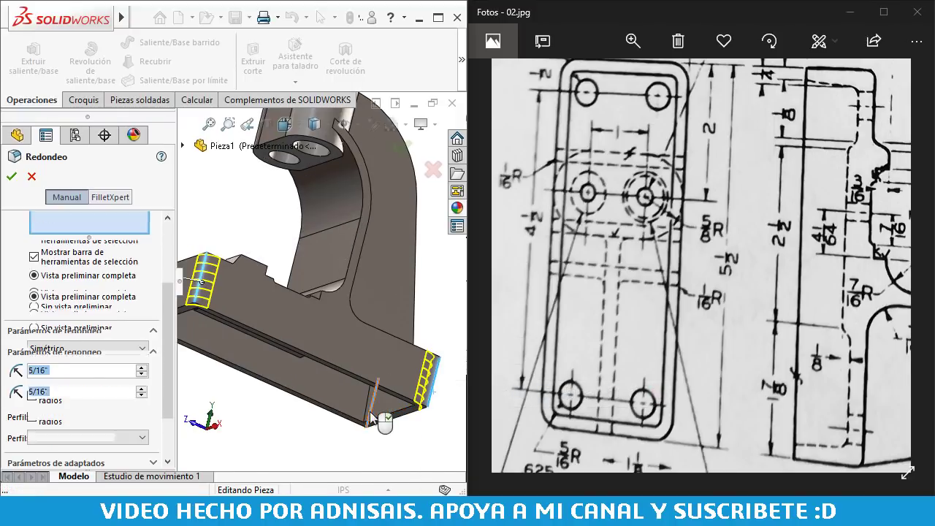
pyautogui.press('Return')
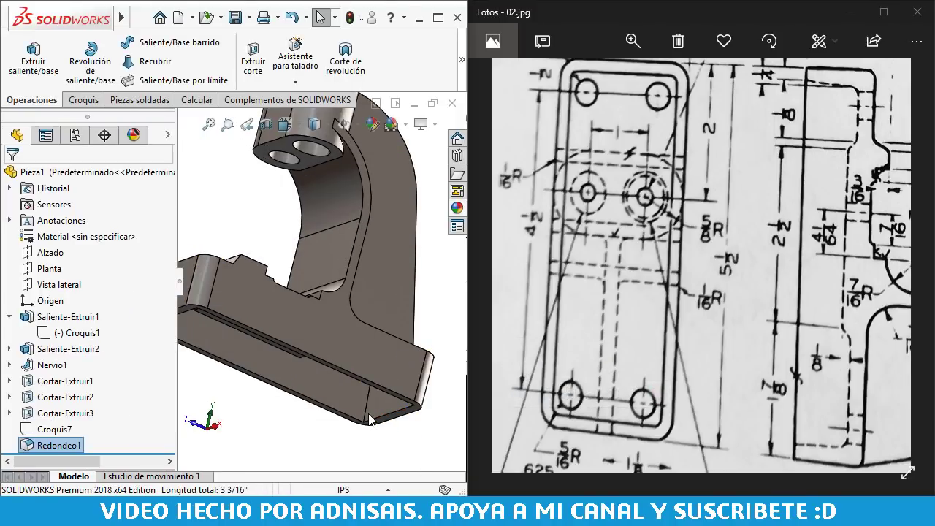
# - Add a second fillet of radius 1/8" to the base's corner edges
pyautogui.press('Return')
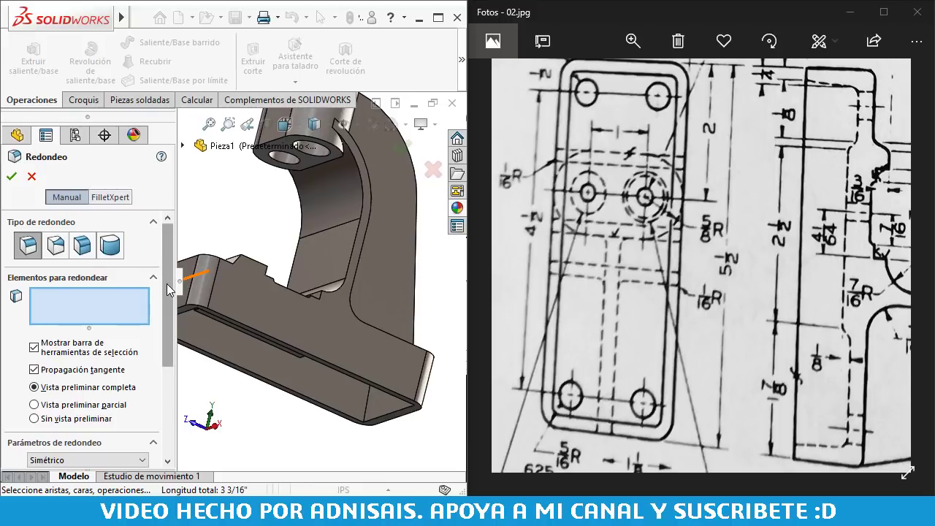
pyautogui.moveTo(196, 290); pyautogui.dragTo(250, 321, button='middle')
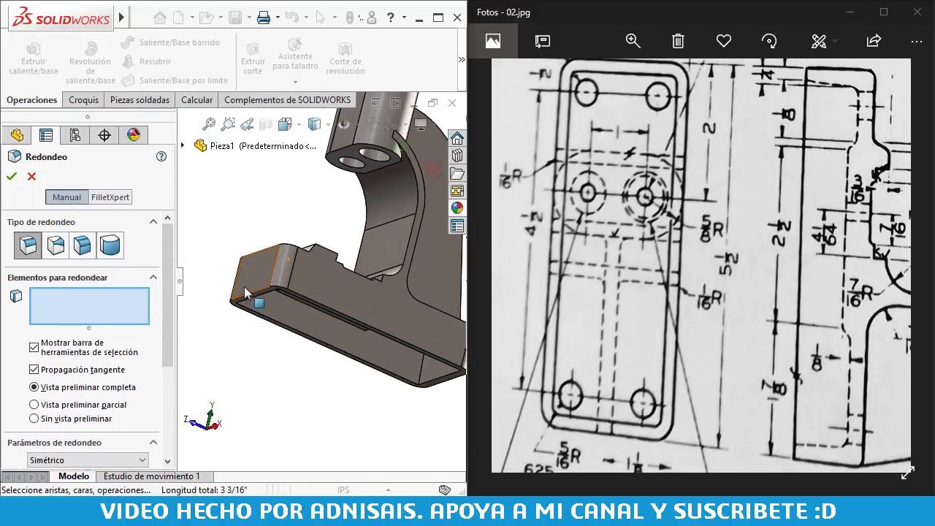
pyautogui.click(284, 282)
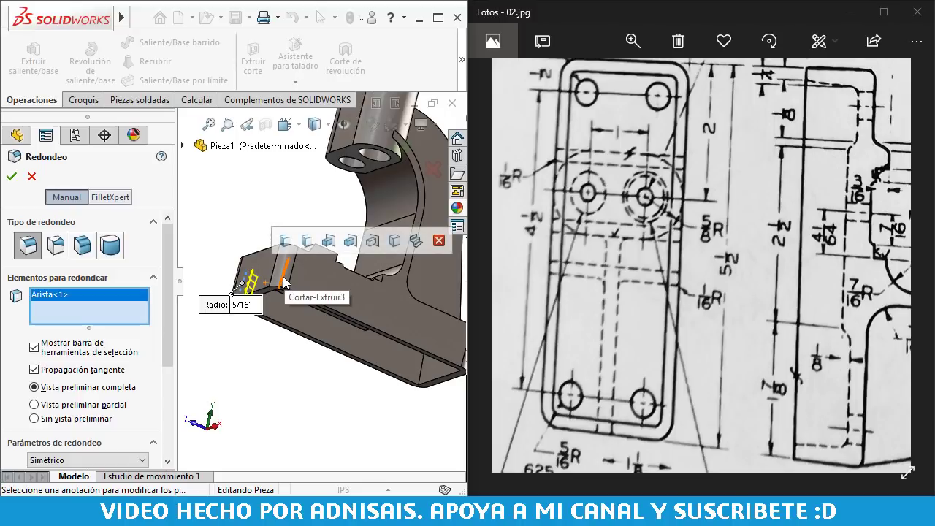
pyautogui.click(284, 281)
pyautogui.click(422, 376)
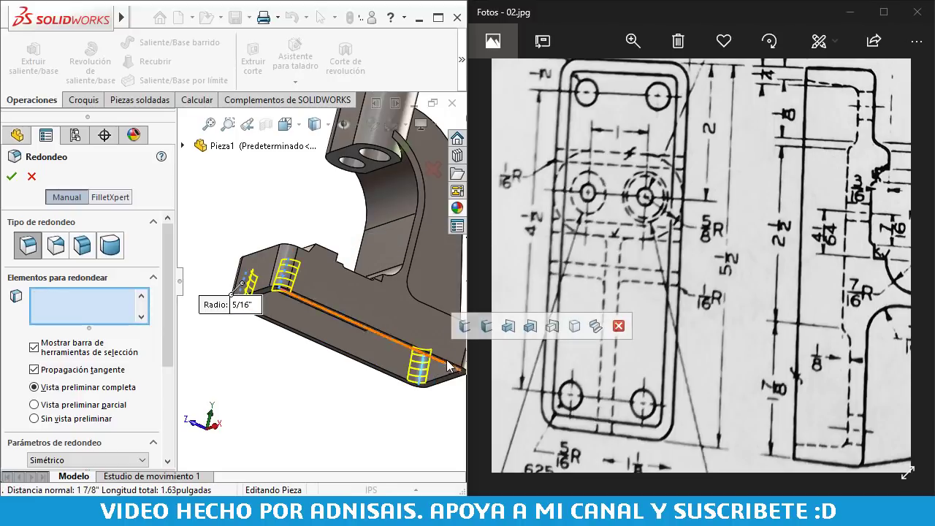
pyautogui.moveTo(465, 356); pyautogui.dragTo(447, 358, button='middle')
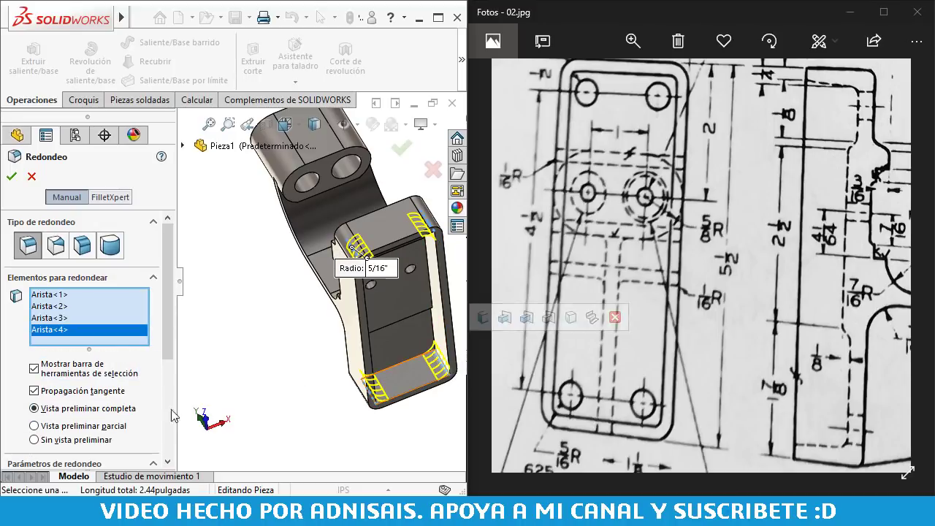
pyautogui.scroll(-3, 102, 340)
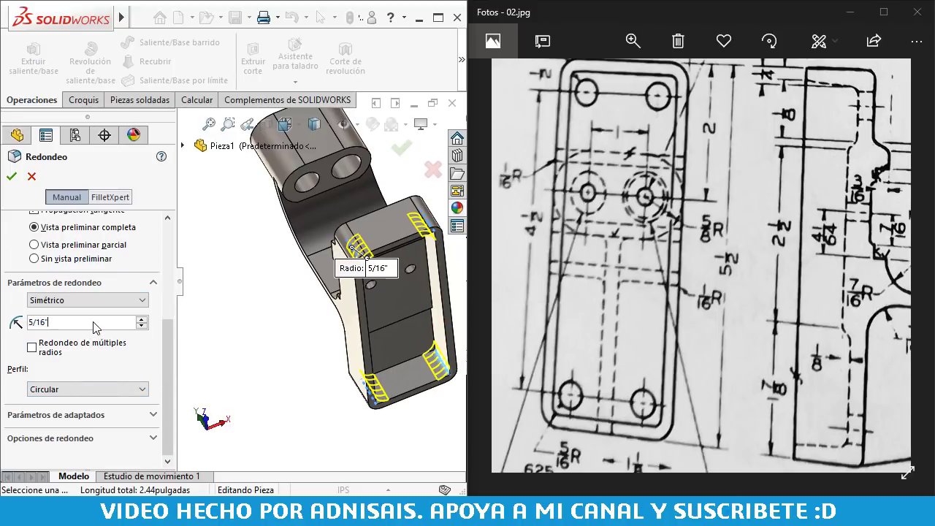
pyautogui.write('5')
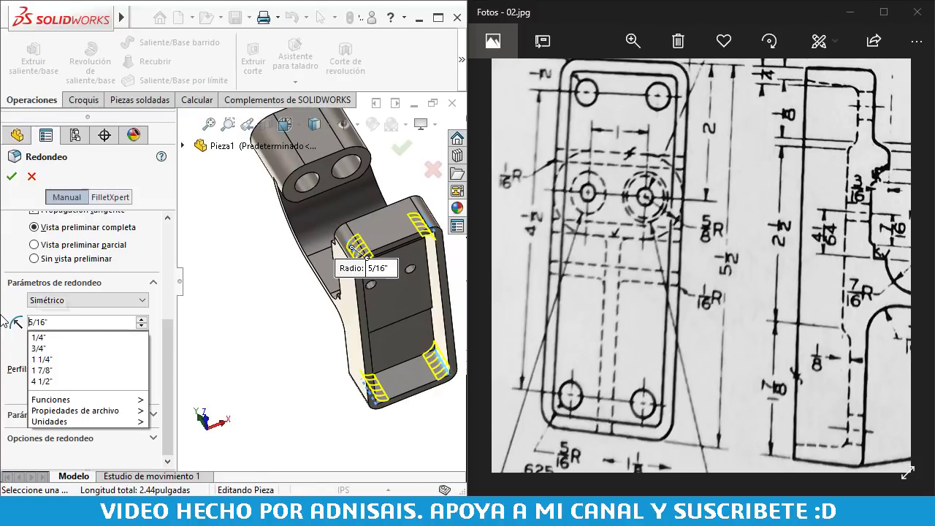
pyautogui.write('1/8')
pyautogui.press('Return')
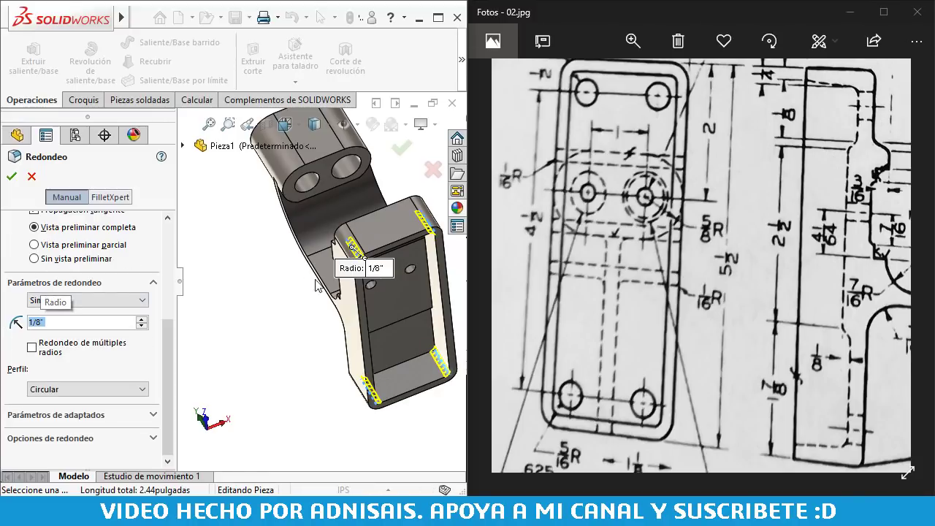
pyautogui.moveTo(317, 285); pyautogui.dragTo(337, 242, button='middle')
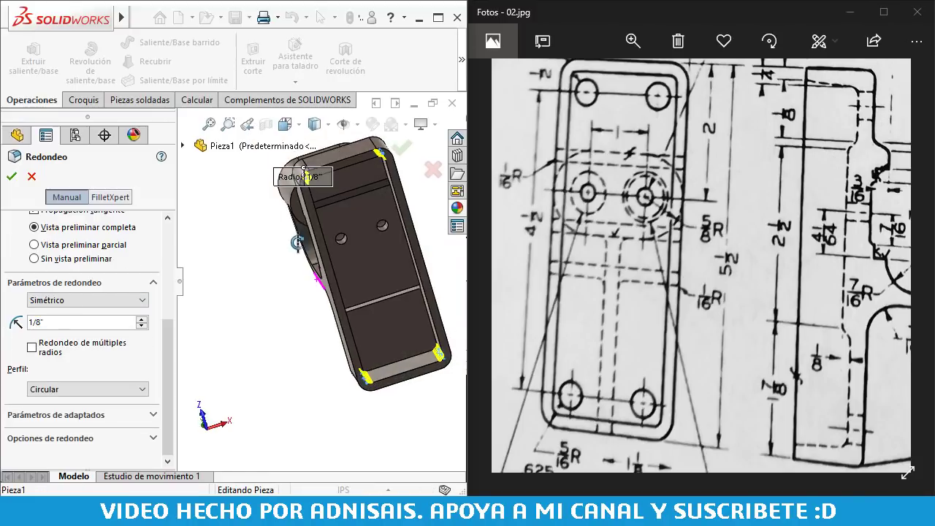
pyautogui.click(11, 176)
pyautogui.moveTo(333, 293)
pyautogui.mouseDown(button='middle')
pyautogui.moveTo(319, 230)
pyautogui.moveTo(343, 277)
pyautogui.mouseUp(button='middle')
# - Compare the model with the drawing's general 1/8 R fillet note and top dimensions
pyautogui.scroll(1, 628, 307)
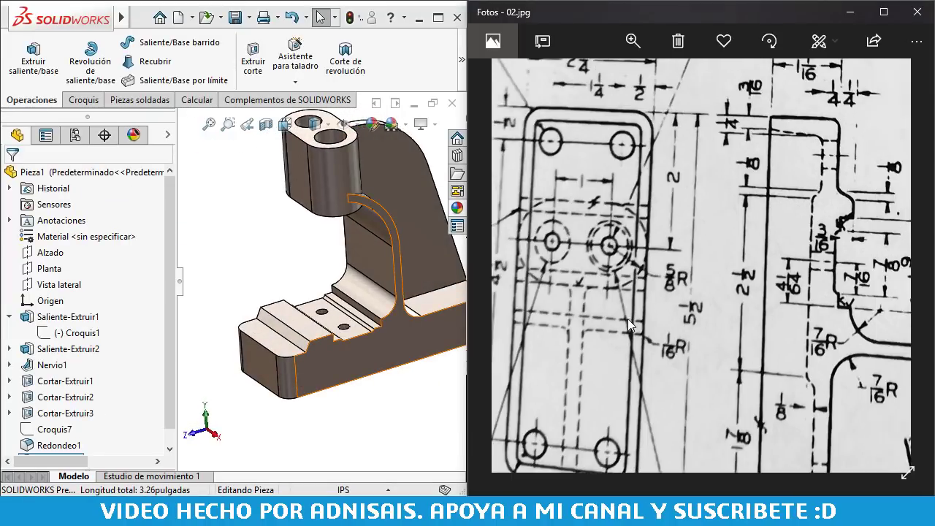
pyautogui.moveTo(627, 318); pyautogui.dragTo(528, 252)
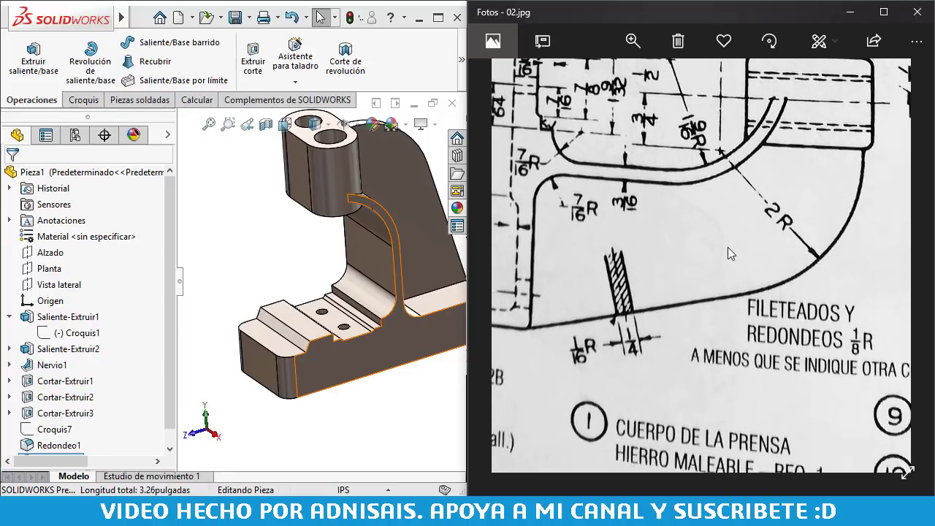
pyautogui.scroll(-1, 728, 247)
pyautogui.scroll(-1, 803, 350)
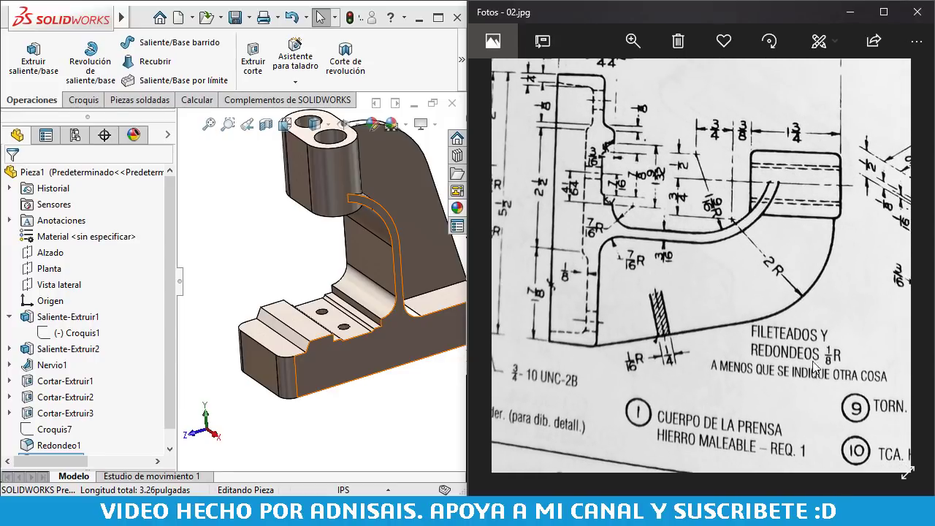
pyautogui.moveTo(692, 280); pyautogui.dragTo(748, 303)
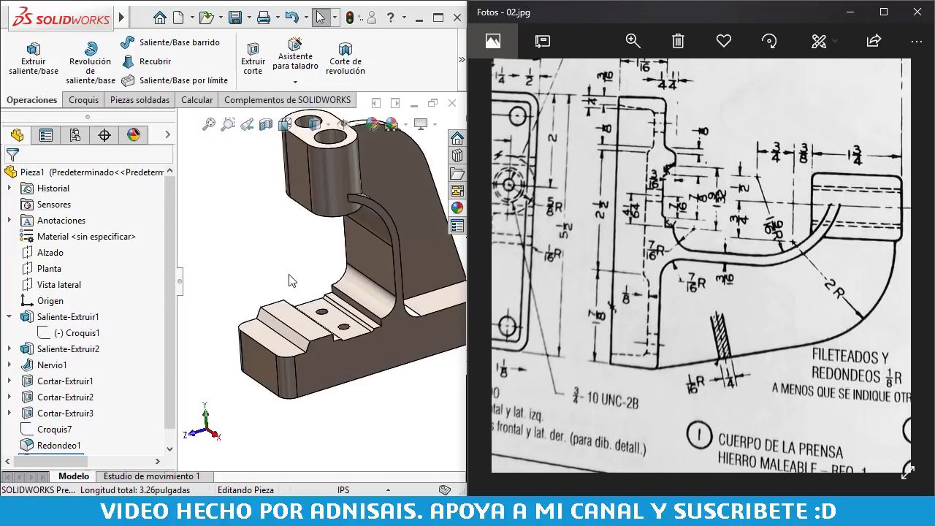
pyautogui.moveTo(265, 270); pyautogui.dragTo(307, 321, button='middle')
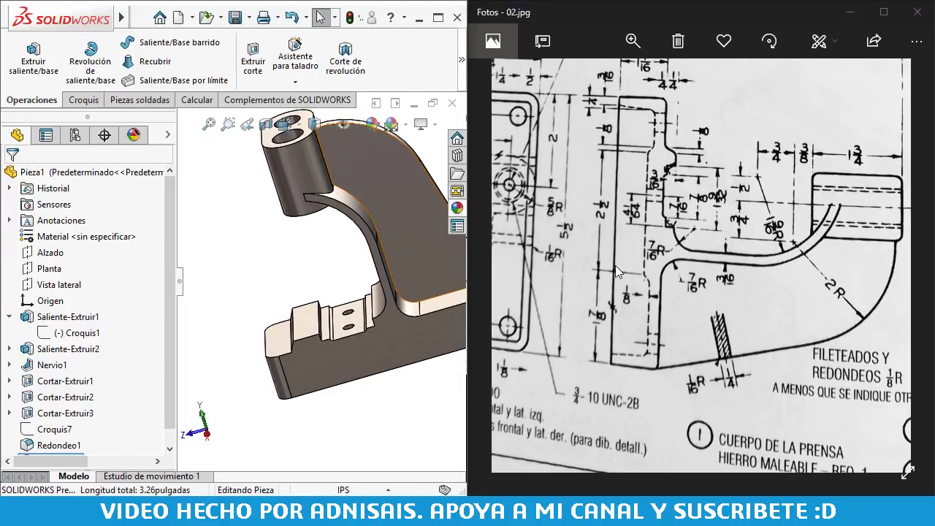
pyautogui.moveTo(617, 276); pyautogui.dragTo(625, 295)
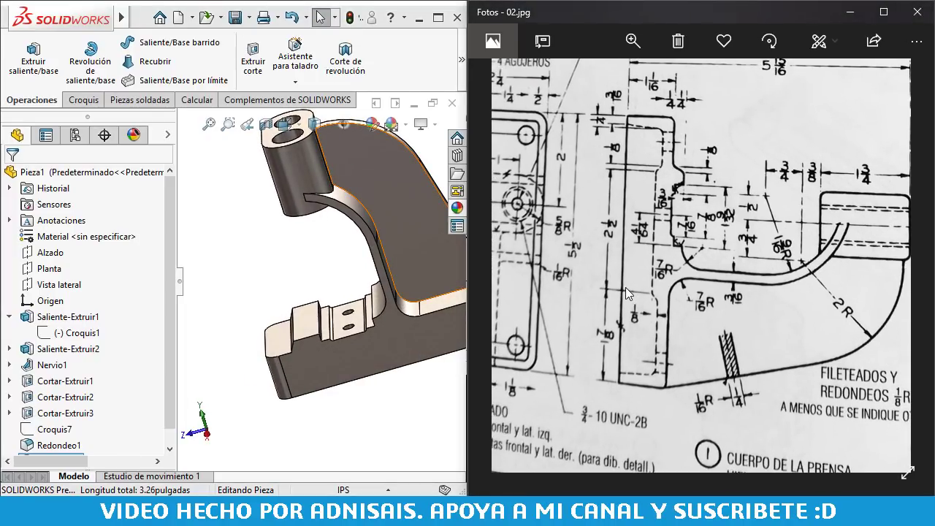
pyautogui.click(279, 272)
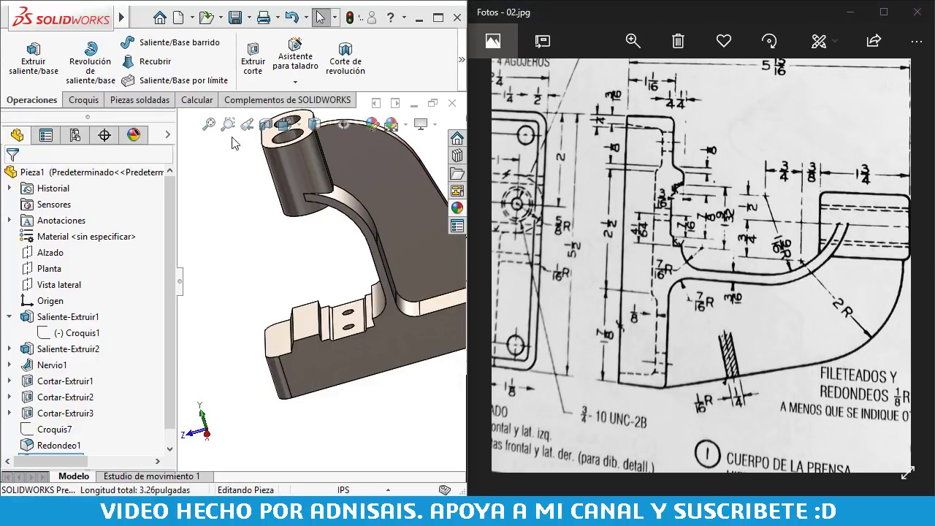
# - Start a new fillet from the extra feature tools and accept it as Redondeo2
pyautogui.click(462, 61)
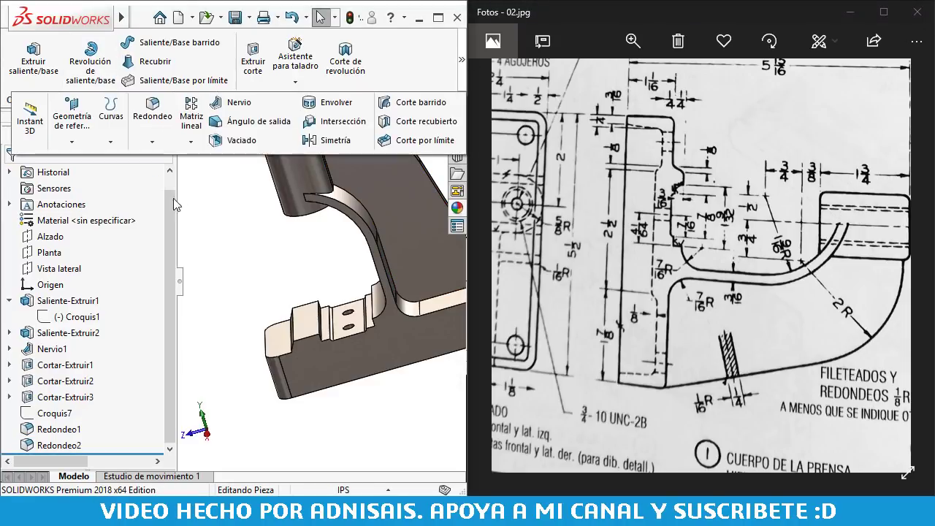
pyautogui.click(157, 121)
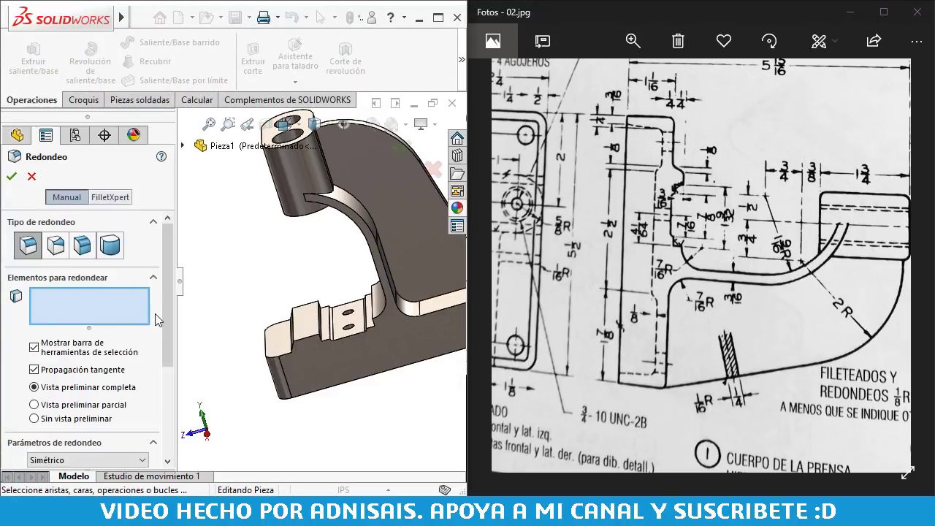
pyautogui.scroll(-1, 92, 350)
pyautogui.scroll(-1, 93, 358)
pyautogui.scroll(-1, 93, 365)
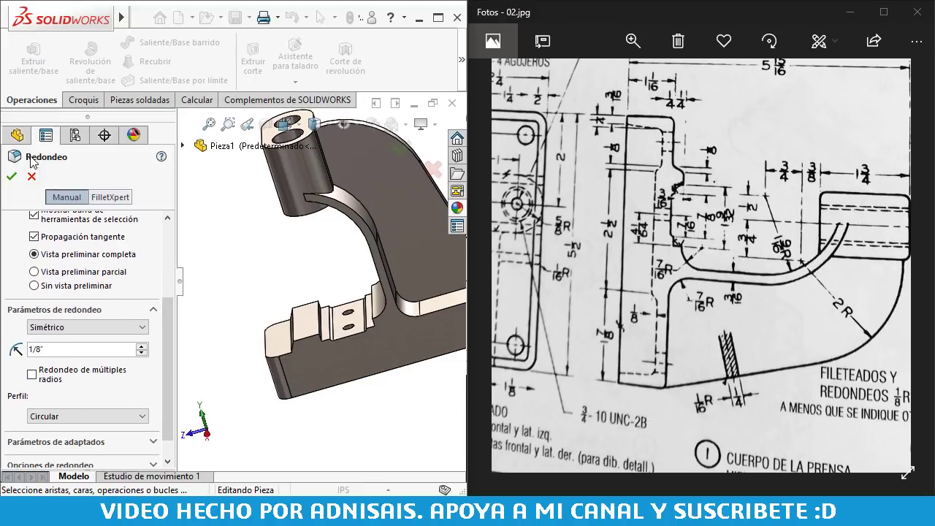
pyautogui.click(11, 176)
# - Reopen Redondeo2 and add two ridge edges and two groove edges of the base
pyautogui.click(29, 444)
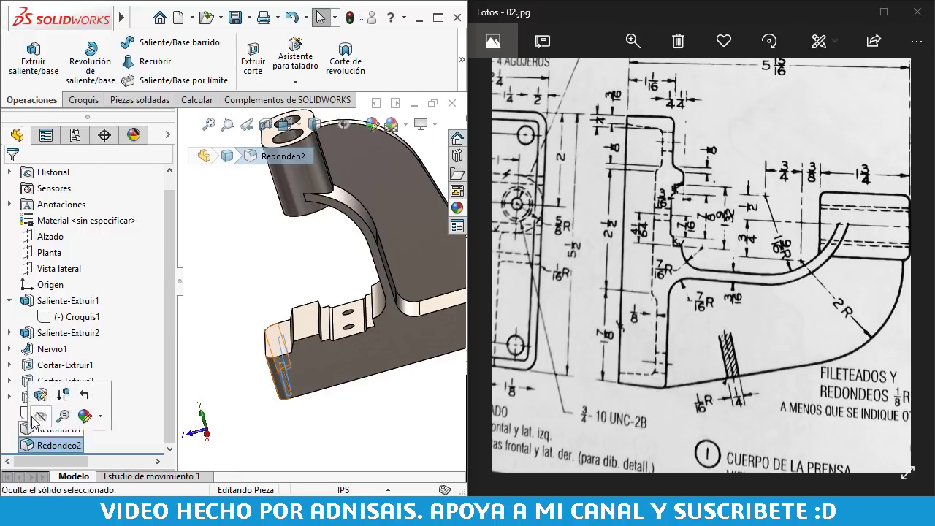
pyautogui.click(41, 396)
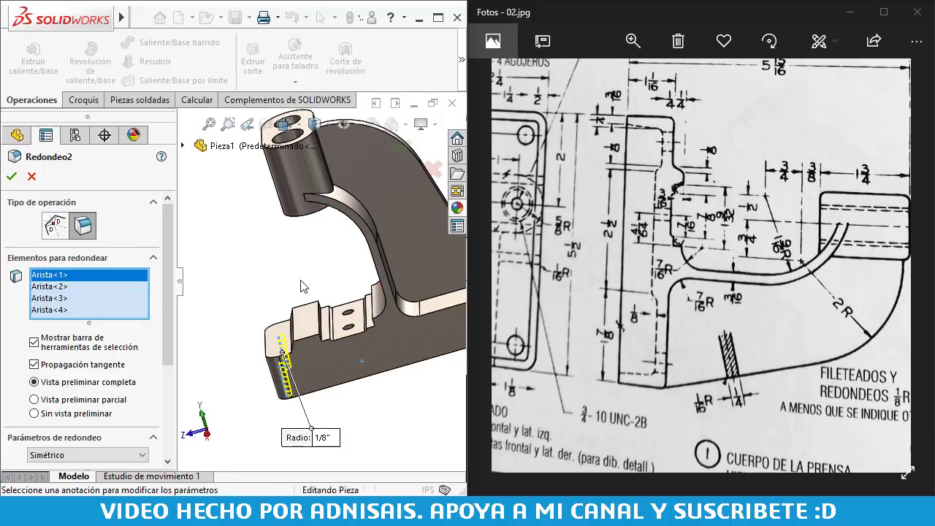
pyautogui.scroll(-3, 307, 339)
pyautogui.scroll(-3, 307, 340)
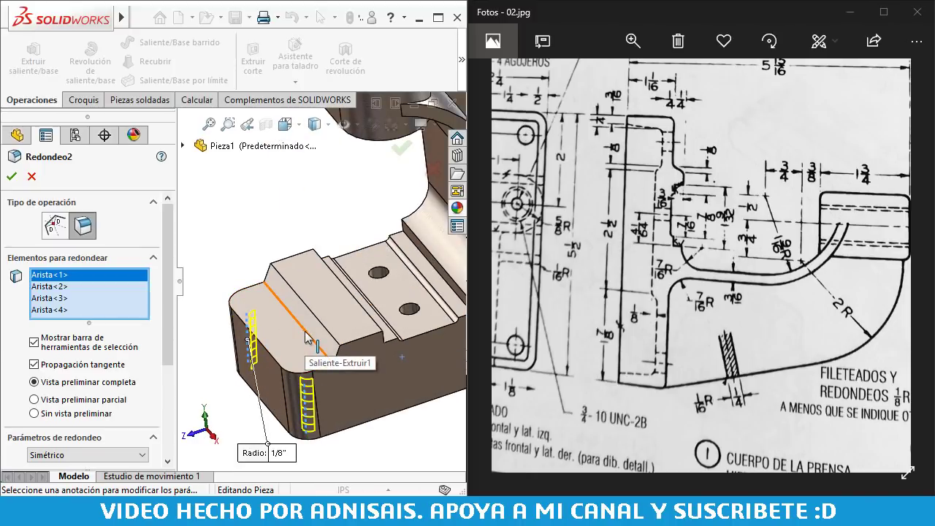
pyautogui.click(307, 337)
pyautogui.click(310, 313)
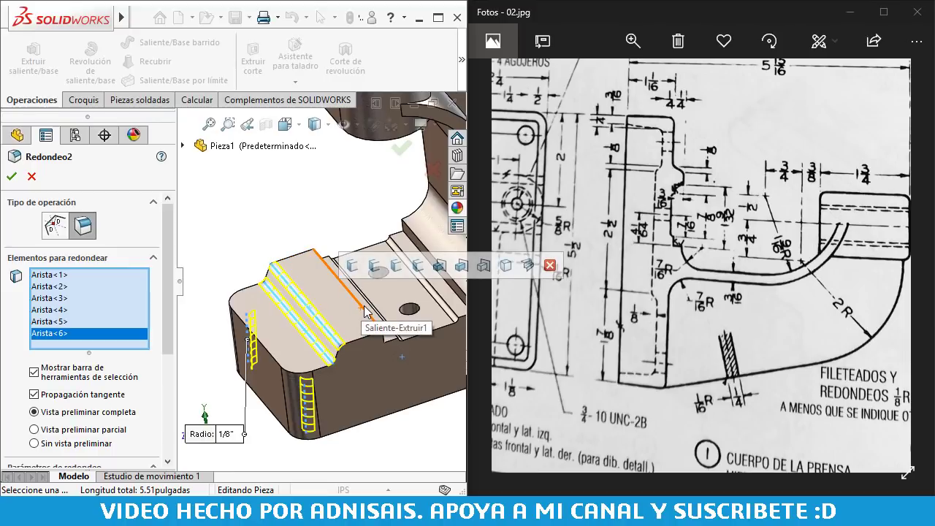
pyautogui.moveTo(366, 310)
pyautogui.mouseDown(button='middle')
pyautogui.moveTo(385, 344)
pyautogui.moveTo(438, 339)
pyautogui.moveTo(404, 232)
pyautogui.mouseUp(button='middle')
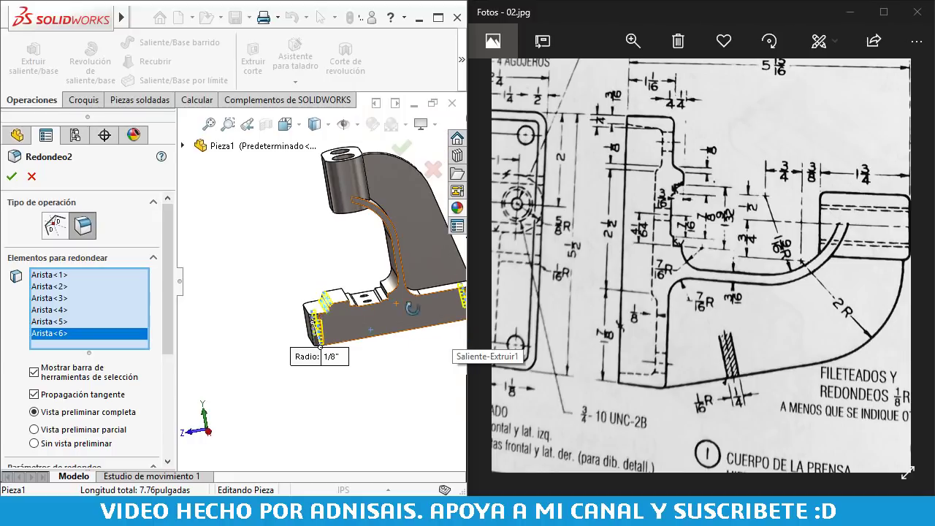
pyautogui.scroll(-2, 324, 266)
pyautogui.scroll(-2, 324, 266)
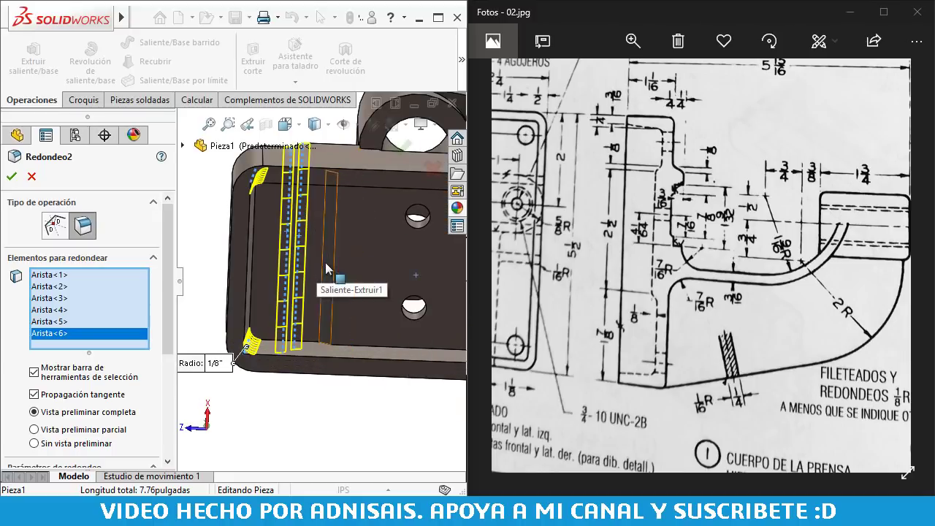
pyautogui.click(325, 268)
pyautogui.click(335, 272)
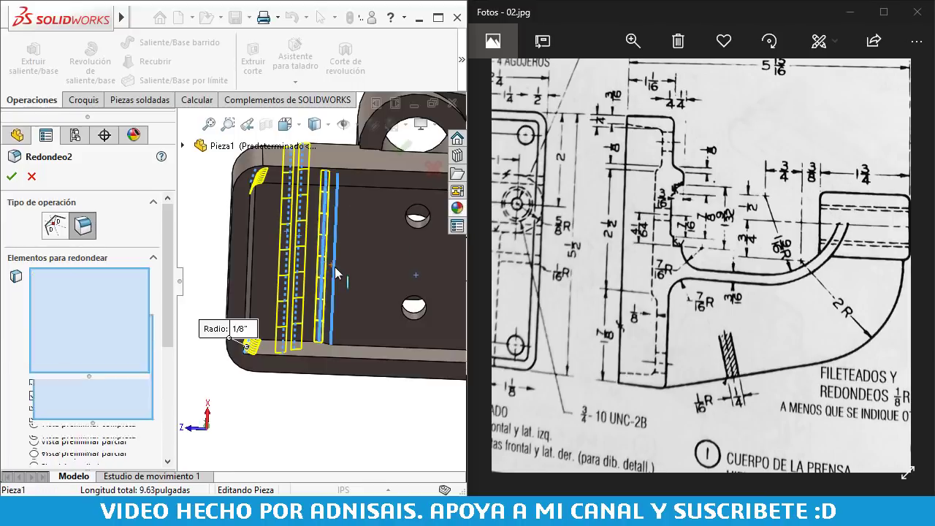
# - Add the two vertical edges beside the holes, the base end edge, and the bottom front edge
pyautogui.scroll(2, 336, 272)
pyautogui.scroll(2, 335, 273)
pyautogui.scroll(-2, 447, 273)
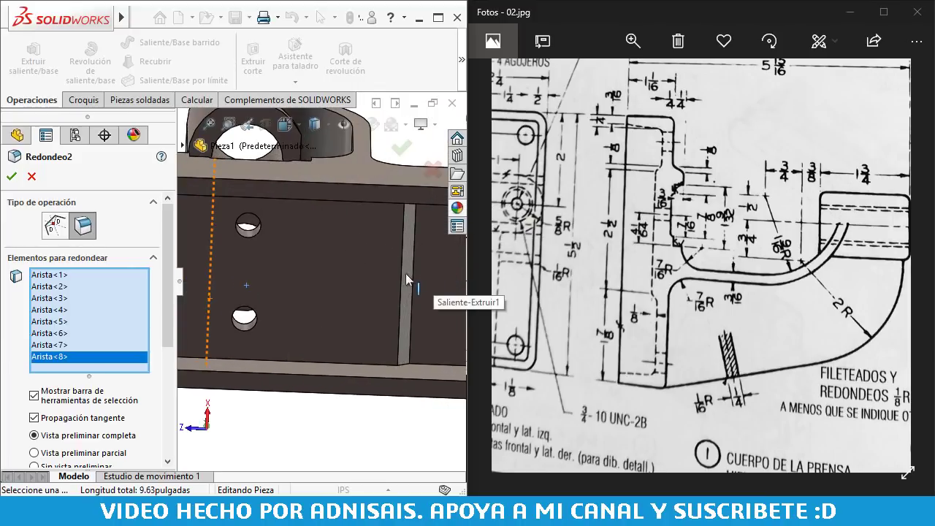
pyautogui.click(408, 283)
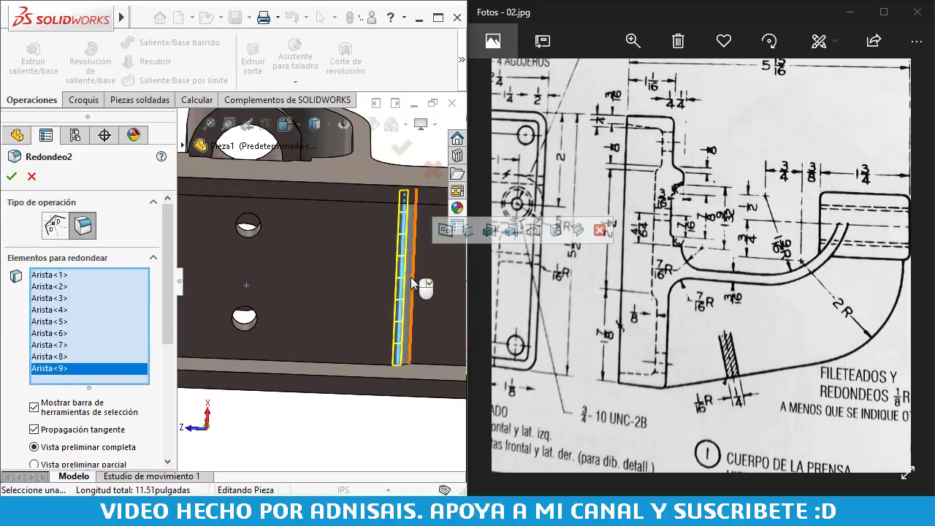
pyautogui.click(412, 282)
pyautogui.scroll(2, 343, 270)
pyautogui.scroll(2, 387, 281)
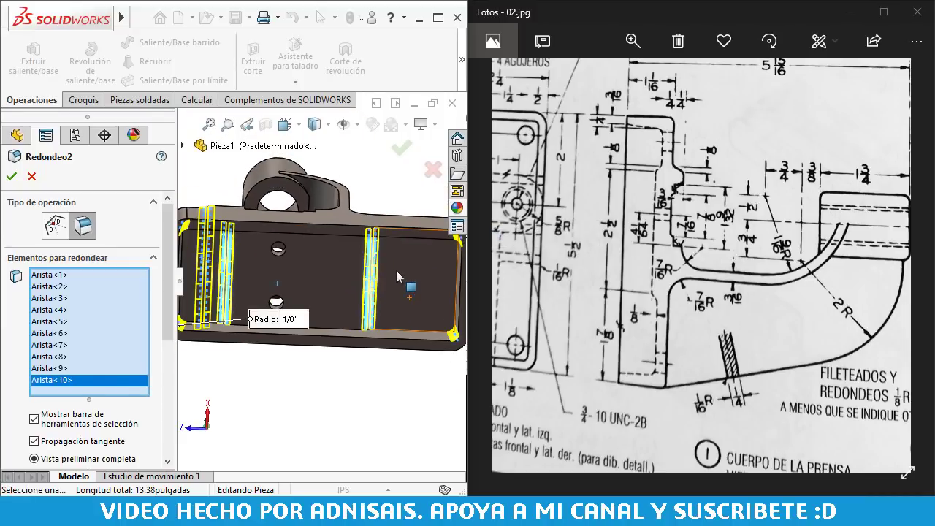
pyautogui.scroll(1, 398, 276)
pyautogui.moveTo(506, 338); pyautogui.dragTo(549, 305)
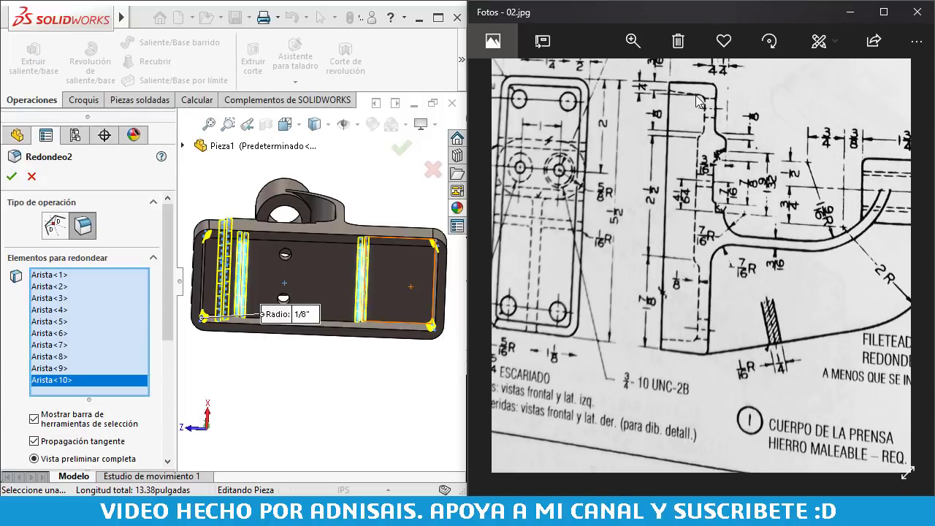
pyautogui.click(432, 294)
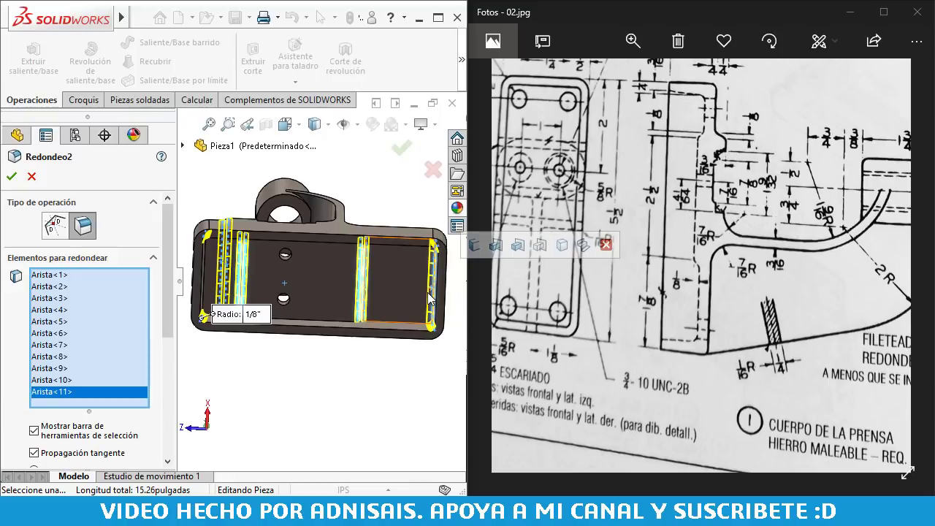
pyautogui.moveTo(430, 300)
pyautogui.mouseDown(button='middle')
pyautogui.moveTo(265, 310)
pyautogui.moveTo(241, 321)
pyautogui.mouseUp(button='middle')
pyautogui.click(262, 338)
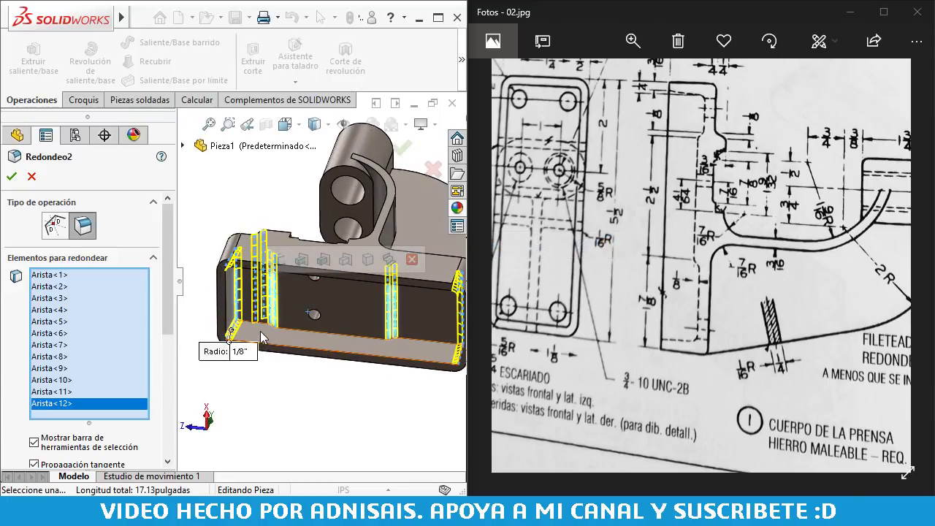
# - Pick the bottom-face edges, drop the extra one, and accept the 1/8" fillet
pyautogui.scroll(-2, 261, 337)
pyautogui.scroll(-2, 248, 332)
pyautogui.moveTo(248, 333); pyautogui.dragTo(237, 331, button='middle')
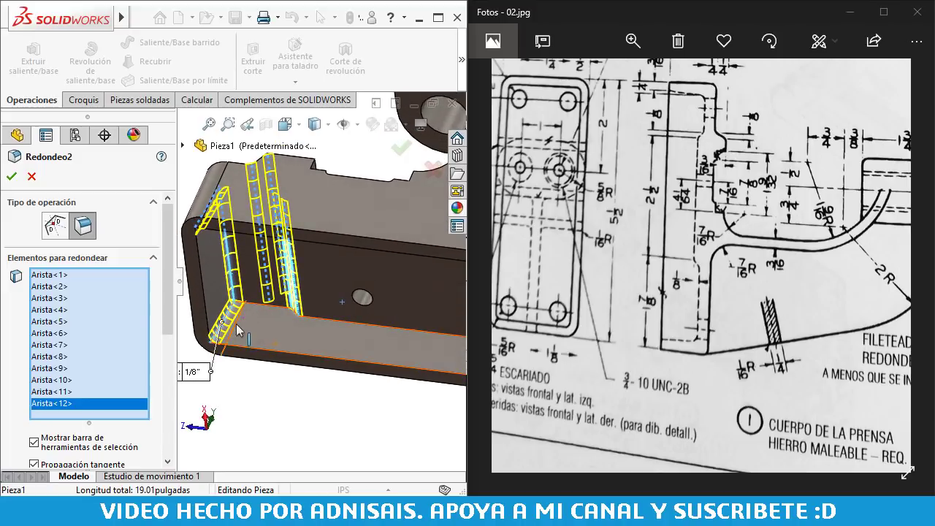
pyautogui.scroll(-3, 237, 330)
pyautogui.scroll(-2, 252, 314)
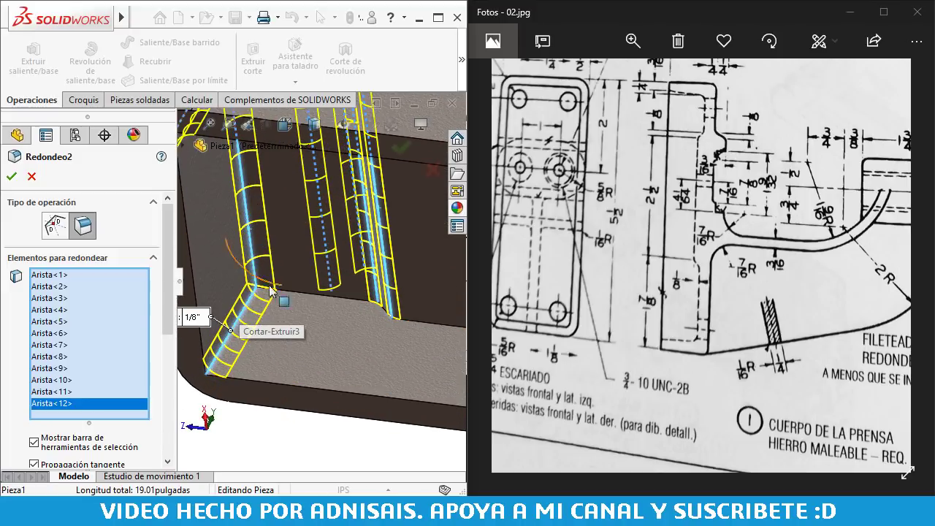
pyautogui.moveTo(270, 290); pyautogui.dragTo(299, 296, button='middle')
pyautogui.click(298, 299)
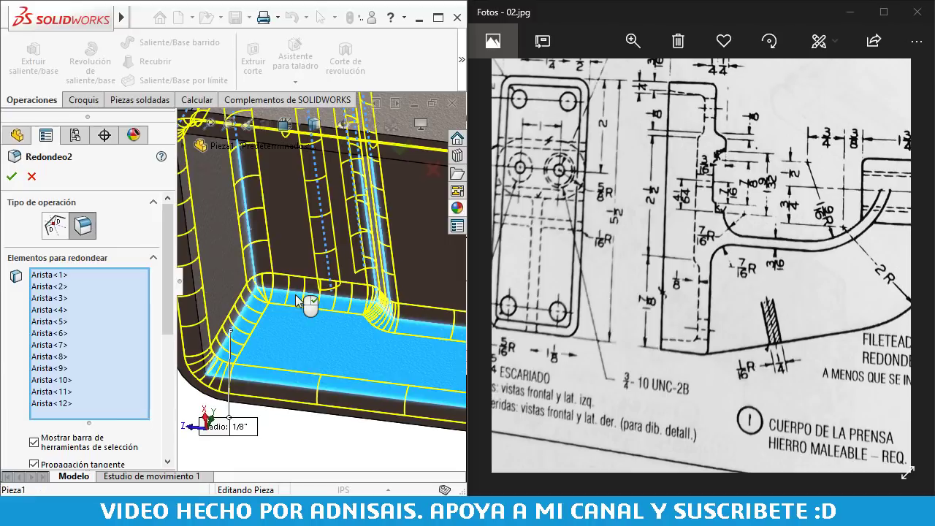
pyautogui.click(298, 300)
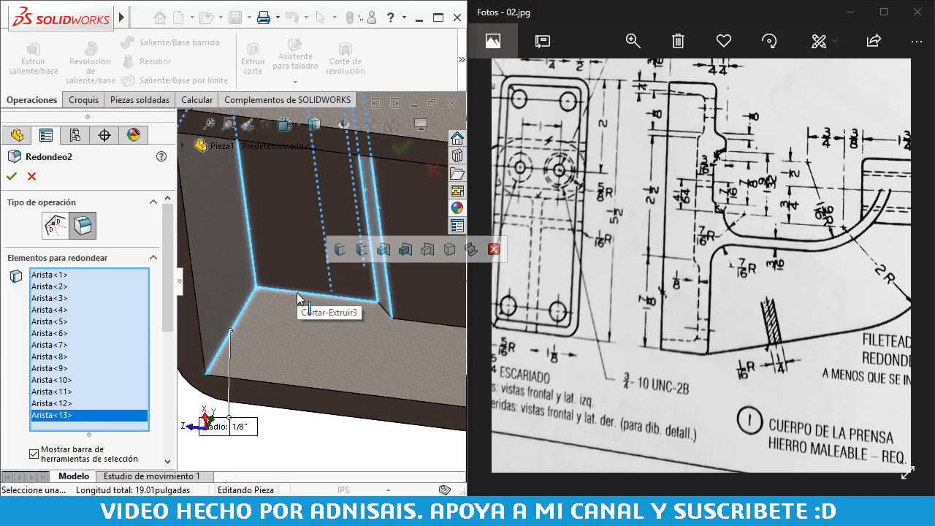
pyautogui.click(298, 299)
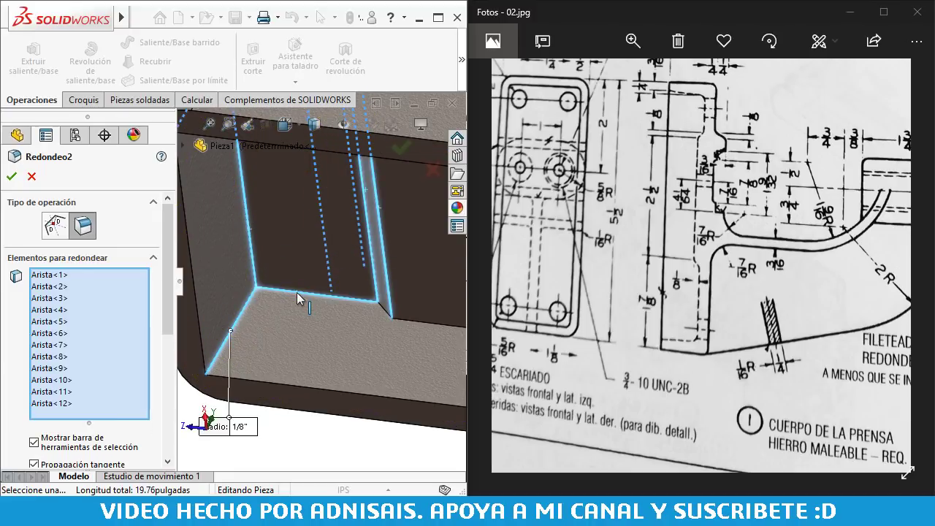
pyautogui.scroll(3, 344, 303)
pyautogui.scroll(2, 345, 303)
pyautogui.moveTo(344, 303); pyautogui.dragTo(606, 325, button='middle')
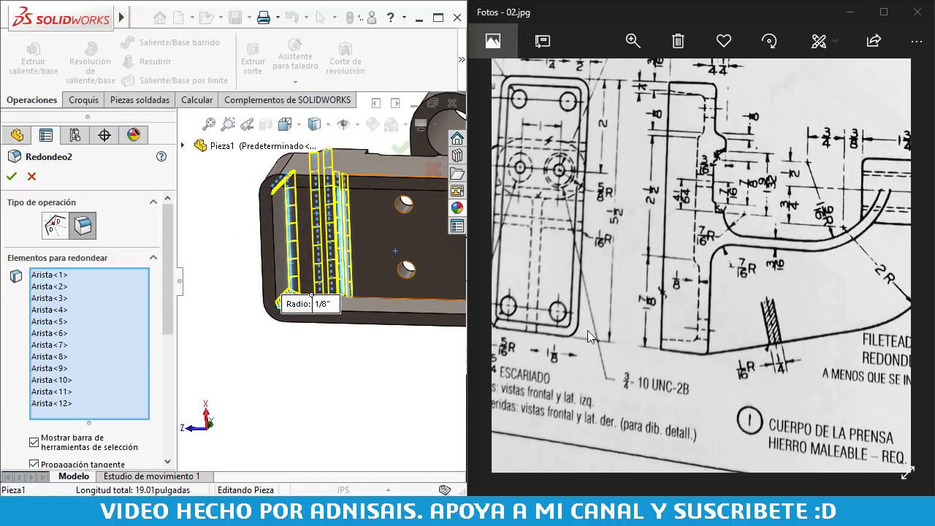
pyautogui.moveTo(628, 235); pyautogui.dragTo(569, 278)
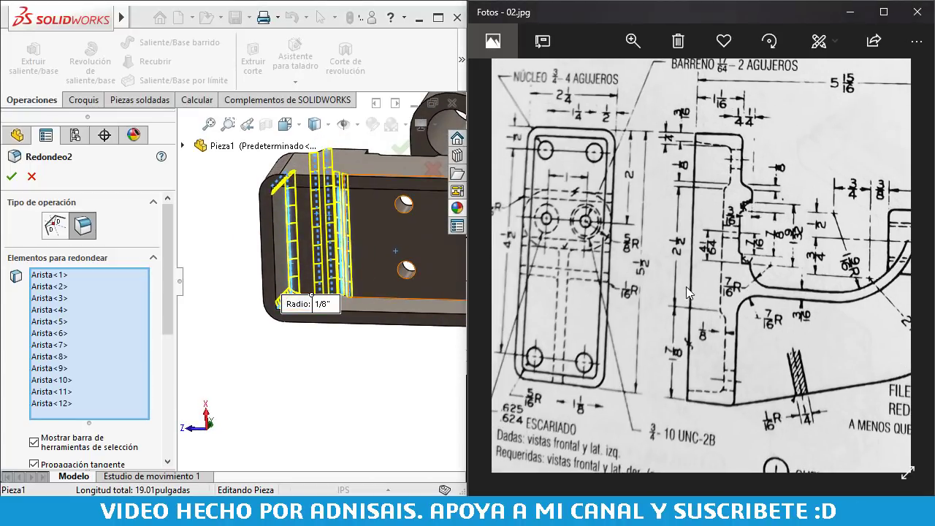
pyautogui.moveTo(409, 277); pyautogui.dragTo(393, 189, button='middle')
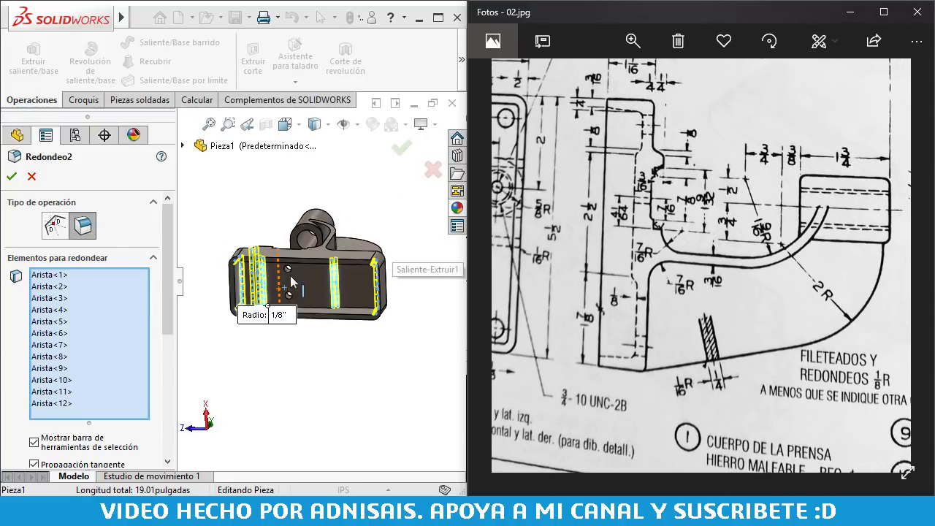
pyautogui.click(408, 154)
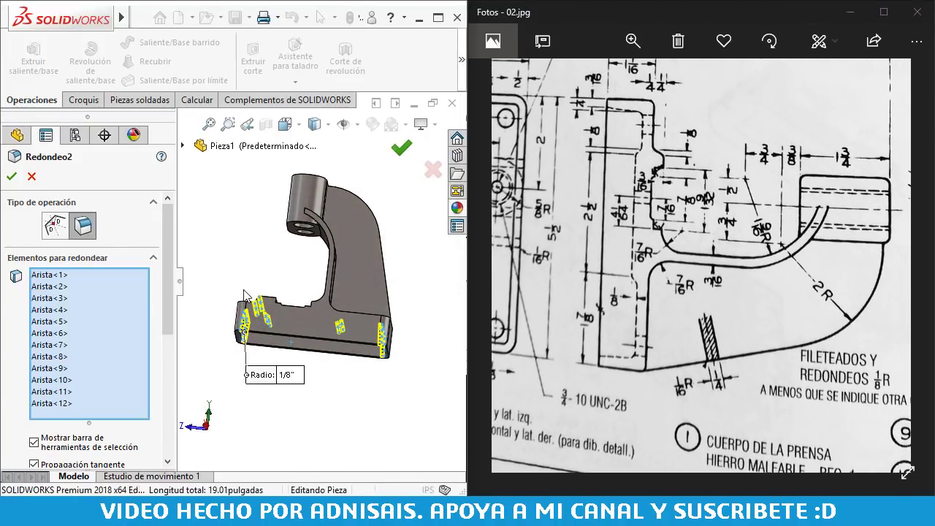
# - Clear the selection, snap to isometric (Ctrl+7), and expand the CommandManager overflow to reveal Redondeo
pyautogui.moveTo(350, 220)
pyautogui.mouseDown(button='middle')
pyautogui.moveTo(286, 181)
pyautogui.moveTo(243, 278)
pyautogui.mouseUp(button='middle')
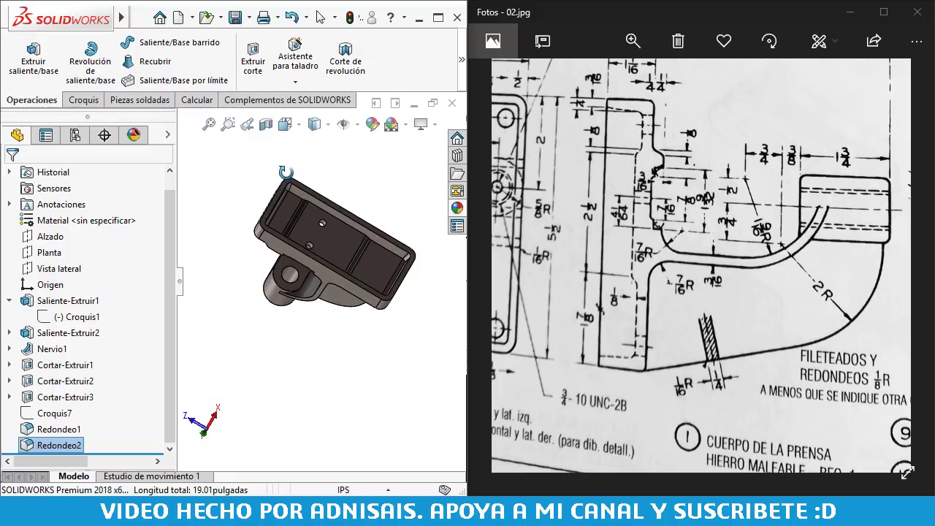
pyautogui.click(243, 278)
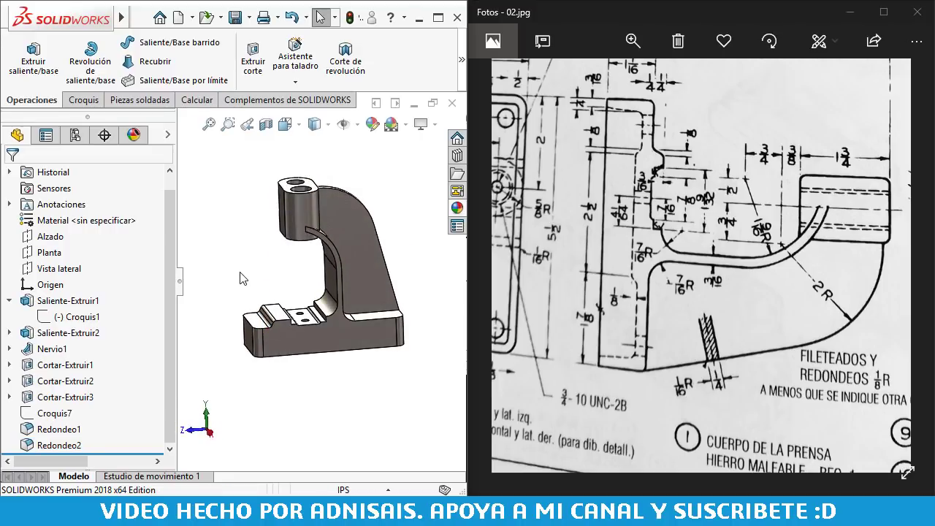
pyautogui.hotkey('ctrl', '7')
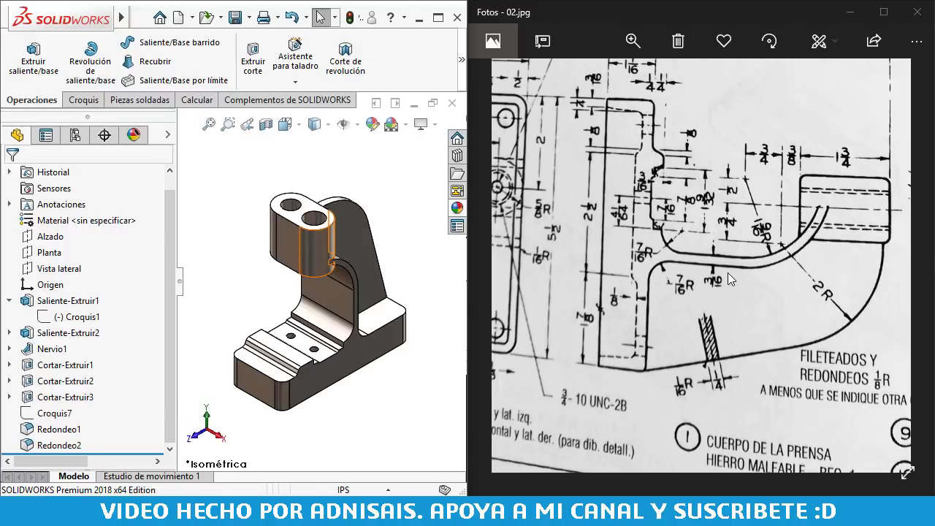
pyautogui.moveTo(730, 279); pyautogui.dragTo(762, 258)
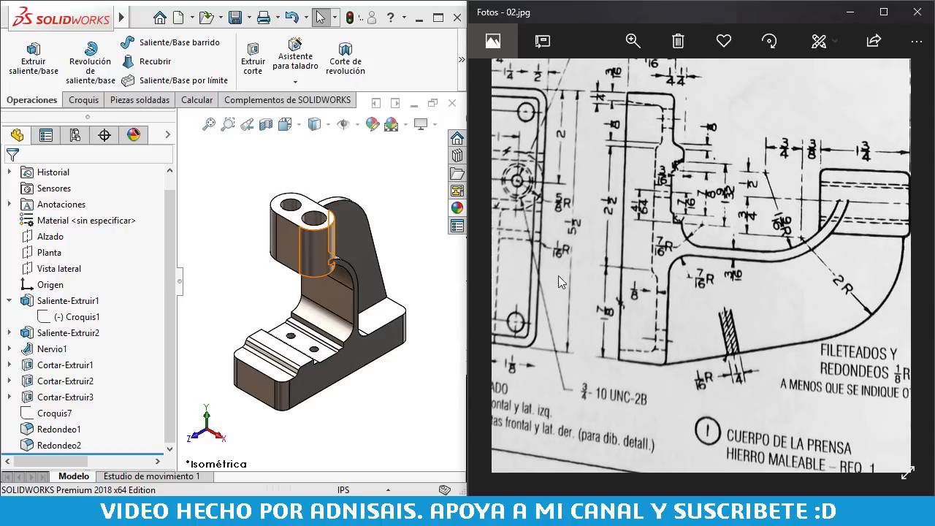
pyautogui.hotkey('alt', 'Tab')
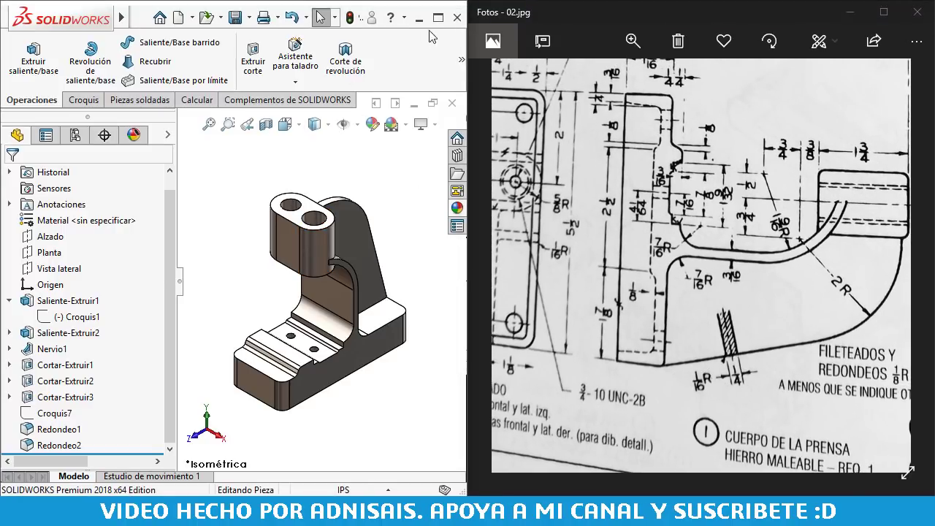
pyautogui.click(460, 59)
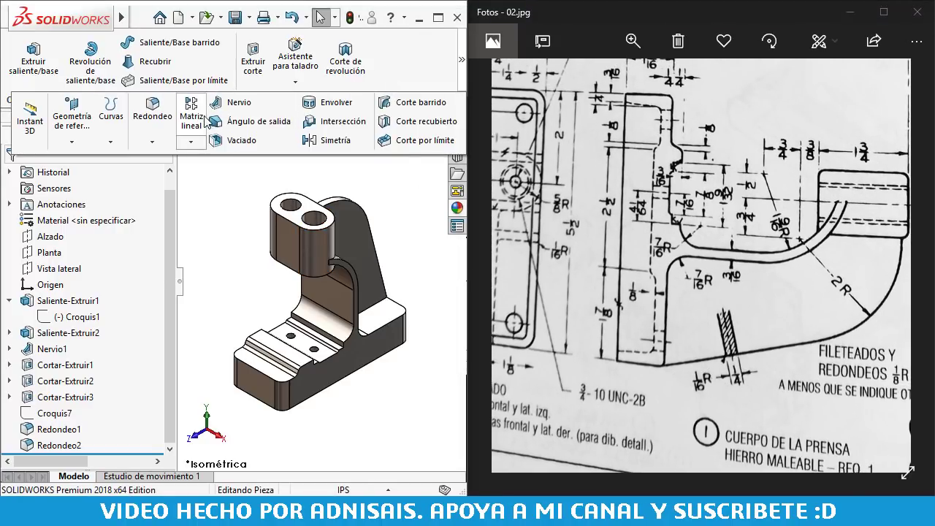
# - Start a new fillet, change the radius to 1/16", and apply it to the rib's two curved edges
pyautogui.click(152, 110)
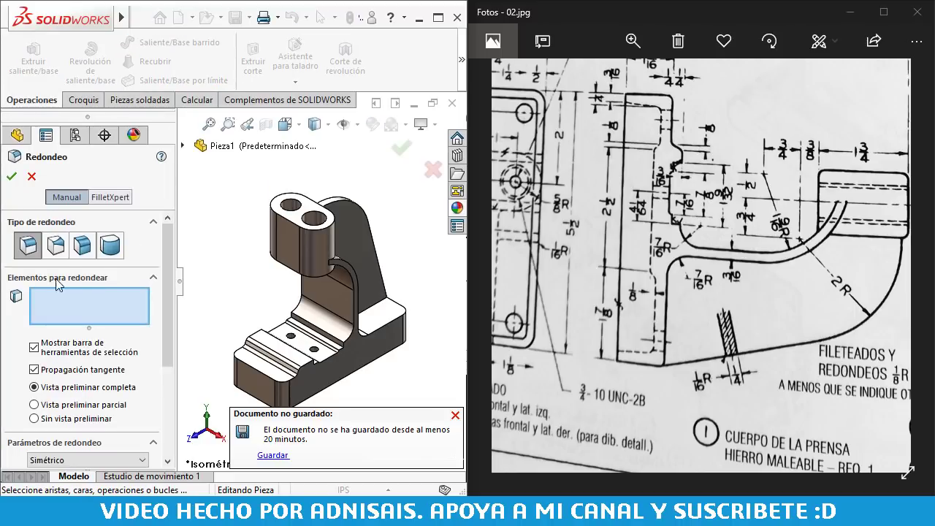
pyautogui.scroll(-3, 155, 273)
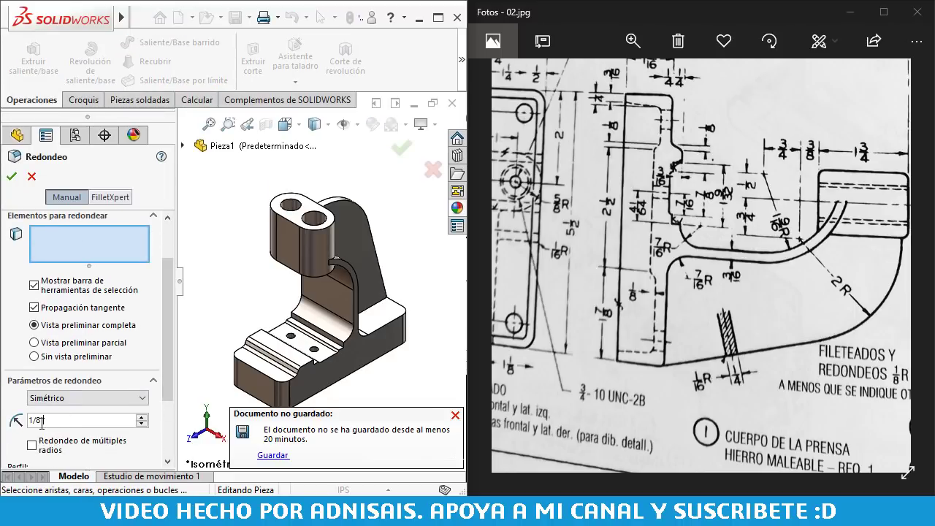
pyautogui.doubleClick(41, 420)
pyautogui.write('1/8')
pyautogui.press('BackSpace')
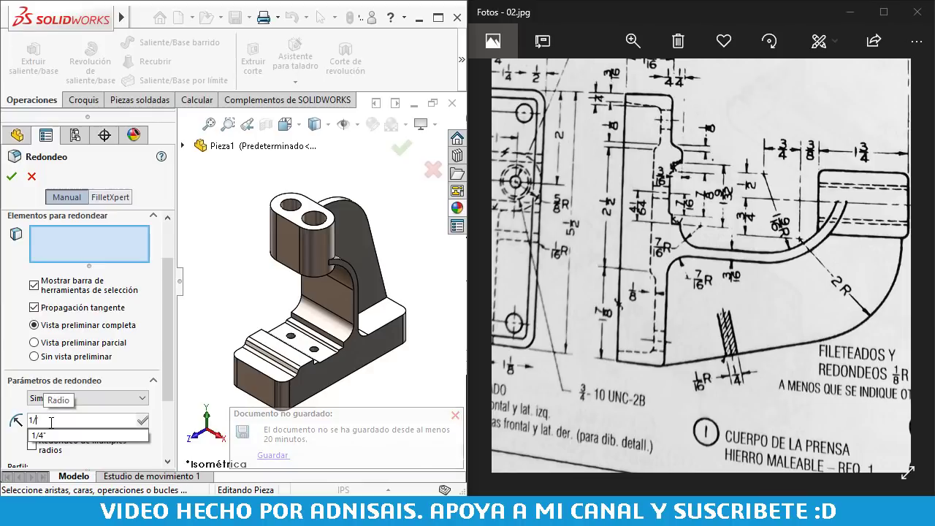
pyautogui.write('16')
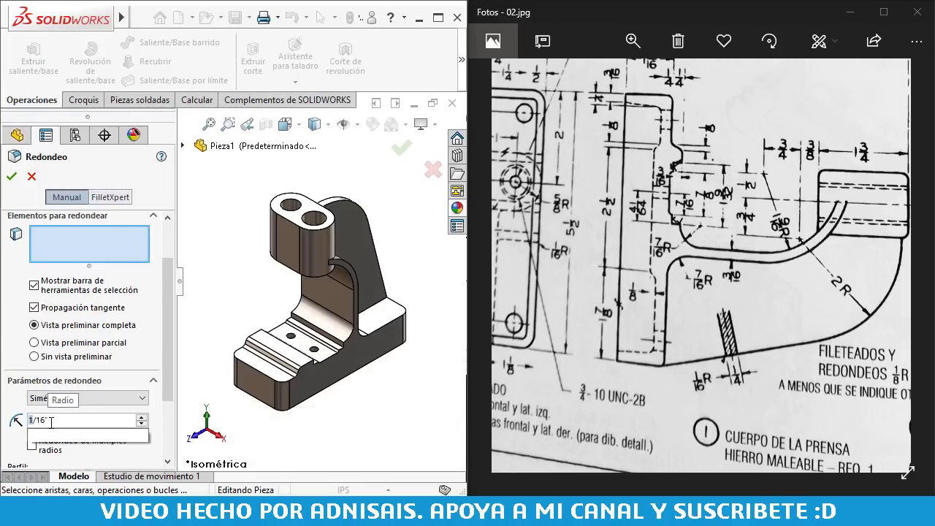
pyautogui.press('Return')
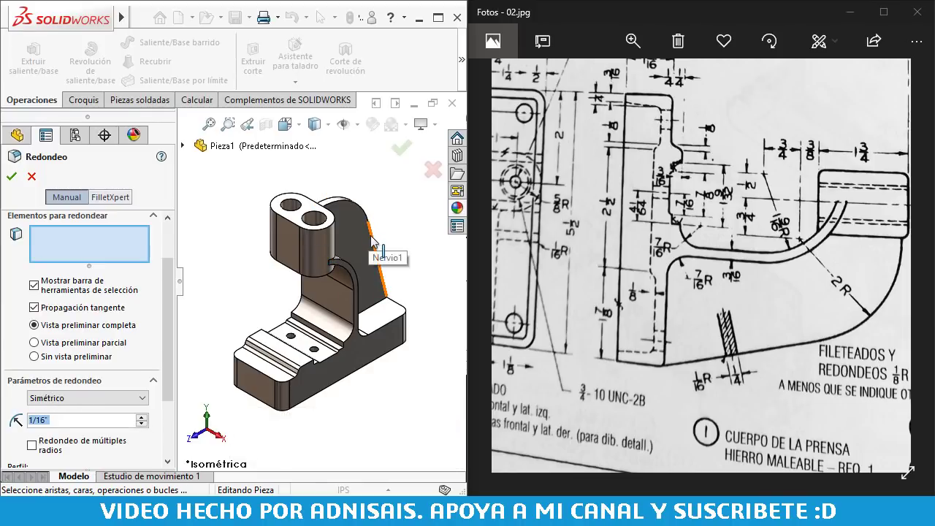
pyautogui.click(370, 235)
pyautogui.click(372, 241)
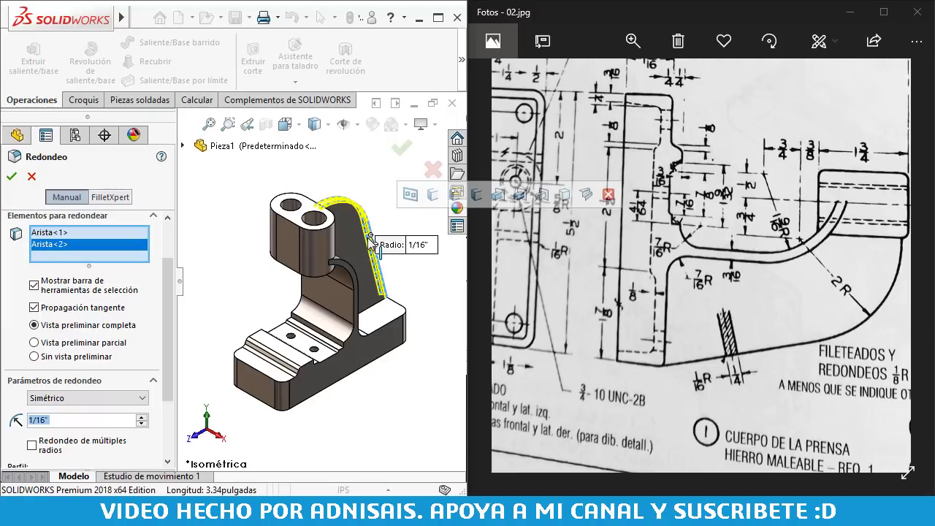
pyautogui.press('Return')
pyautogui.moveTo(338, 235); pyautogui.dragTo(494, 285, button='middle')
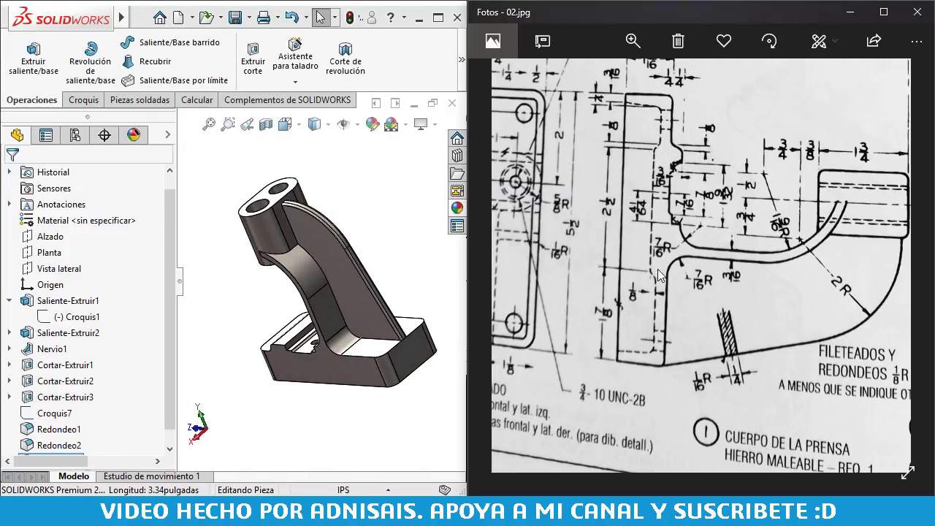
pyautogui.moveTo(674, 290)
pyautogui.mouseDown()
pyautogui.moveTo(725, 293)
pyautogui.moveTo(735, 256)
pyautogui.mouseUp()
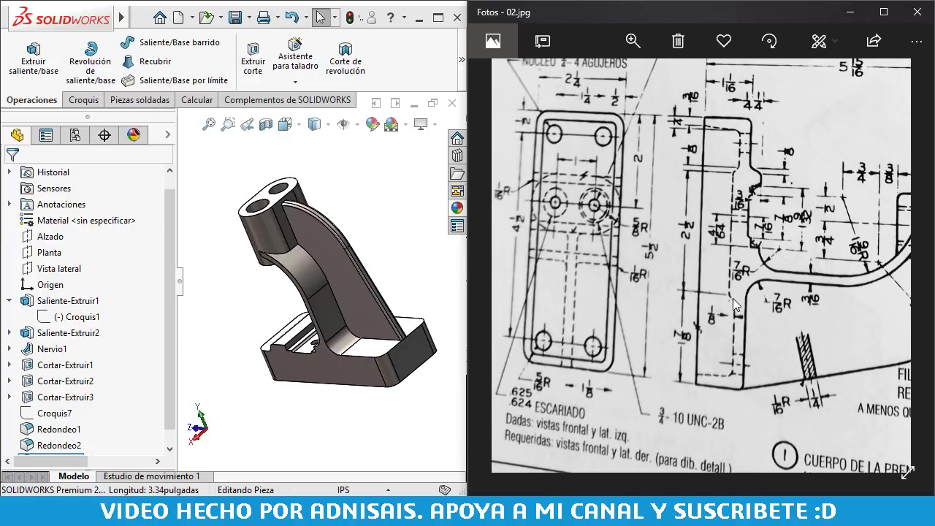
pyautogui.scroll(-5, 733, 252)
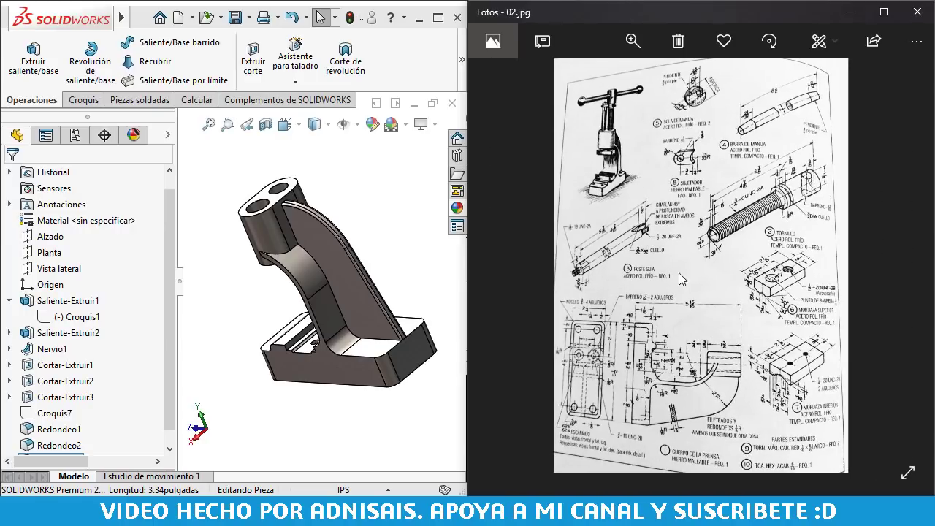
pyautogui.moveTo(328, 313)
pyautogui.mouseDown(button='middle')
pyautogui.moveTo(408, 223)
pyautogui.moveTo(420, 252)
pyautogui.mouseUp(button='middle')
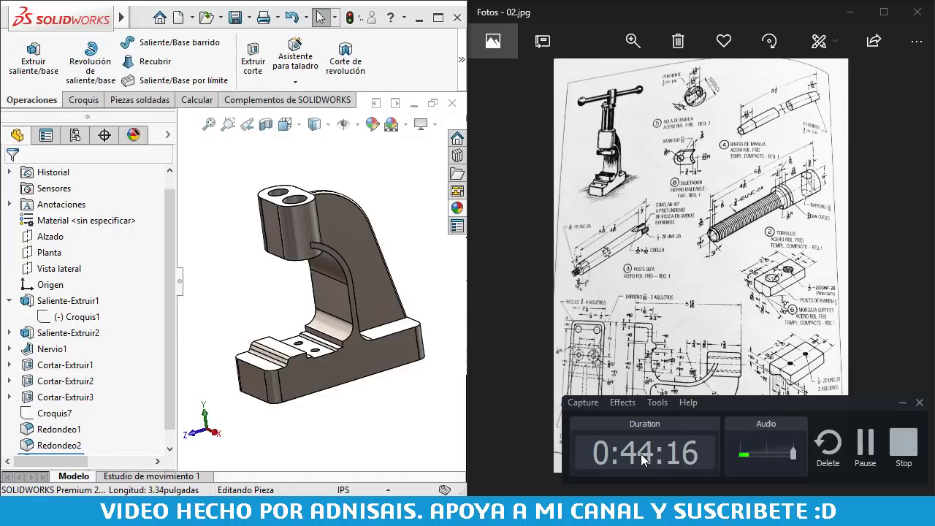
pyautogui.click(223, 190)
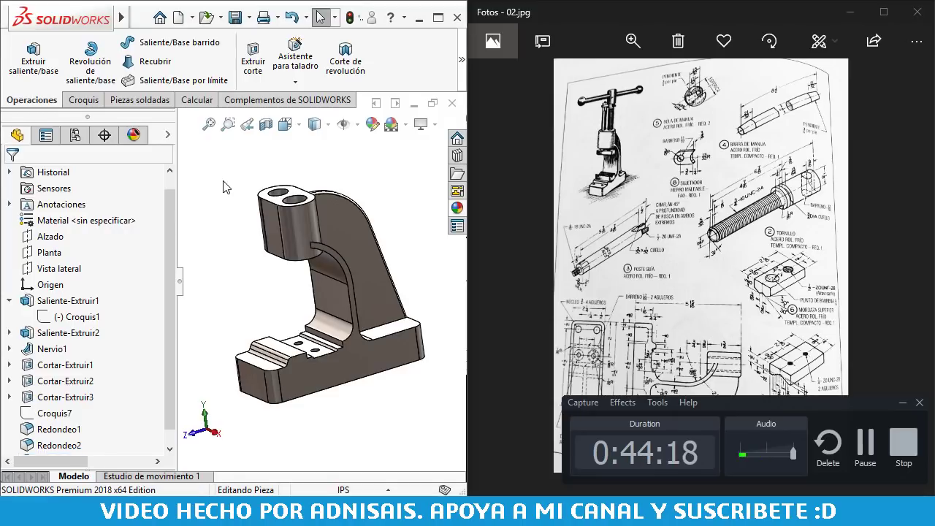
# - Save the part as '9090909-85' in the Escritorio (Desktop) folder
pyautogui.click(236, 21)
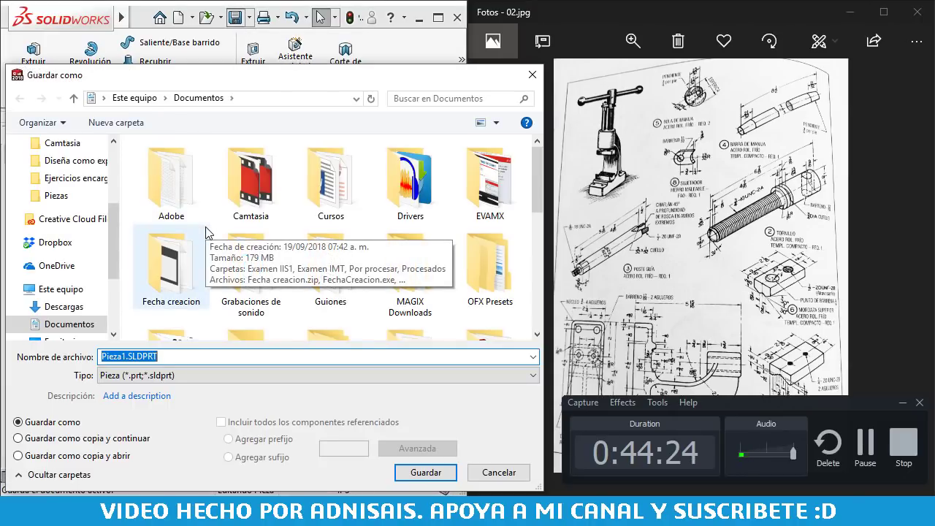
pyautogui.write('90')
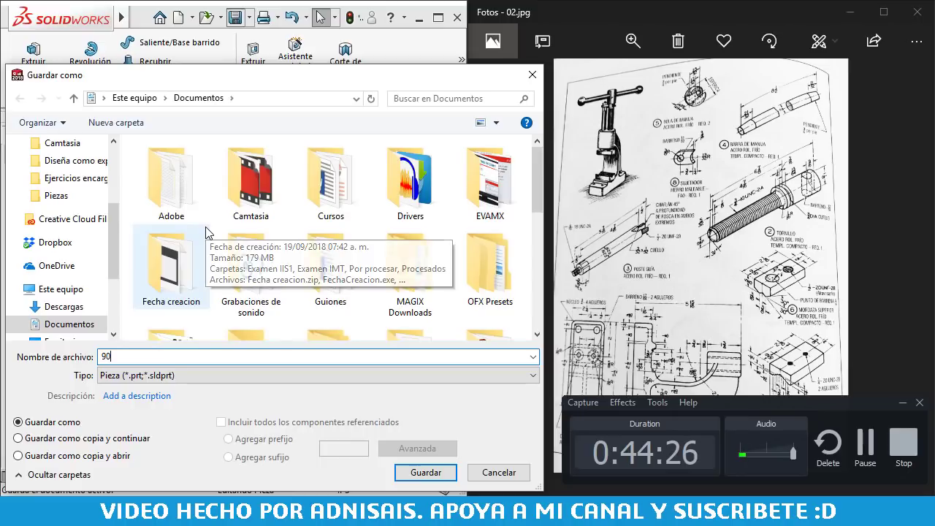
pyautogui.write('90909')
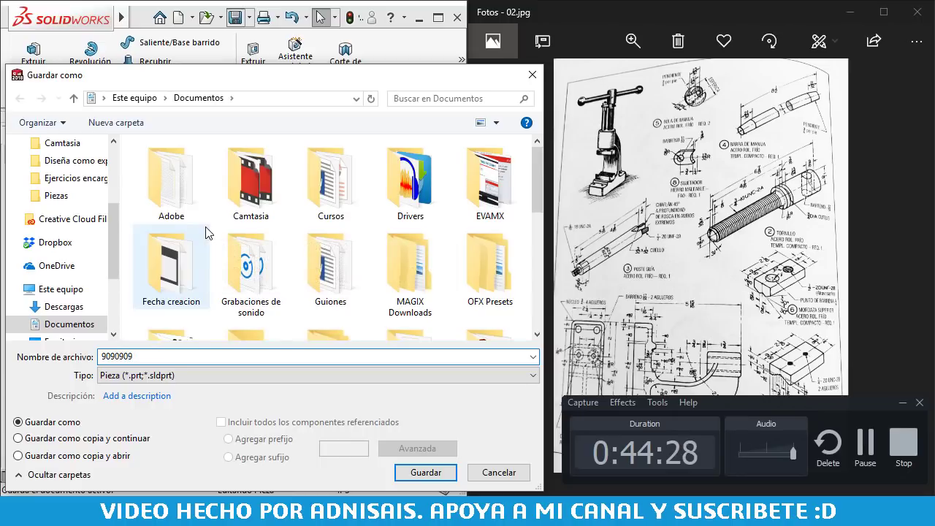
pyautogui.write('-8')
pyautogui.write('5')
pyautogui.scroll(3, 106, 171)
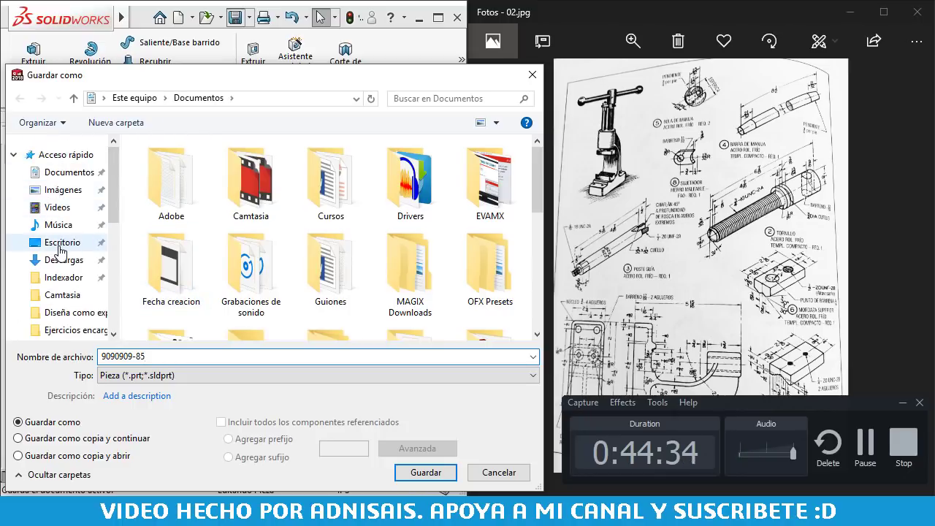
pyautogui.click(56, 246)
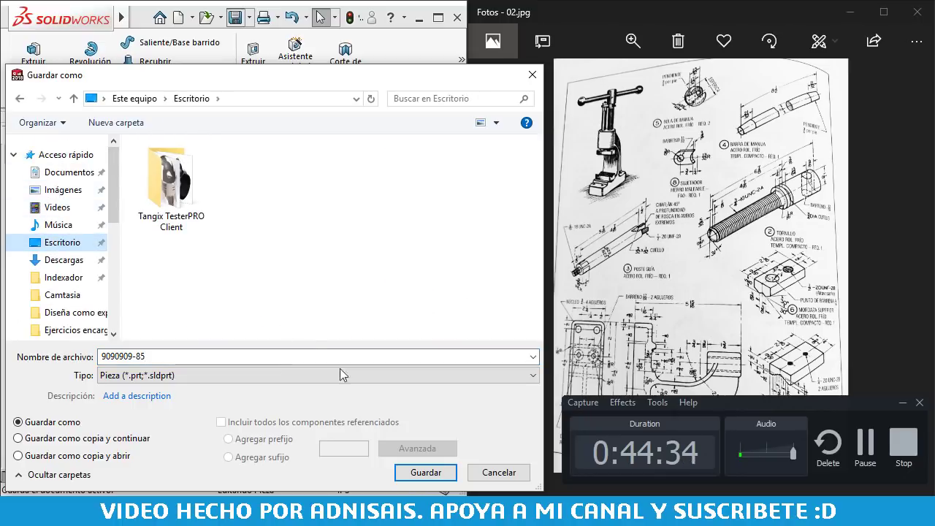
pyautogui.click(424, 472)
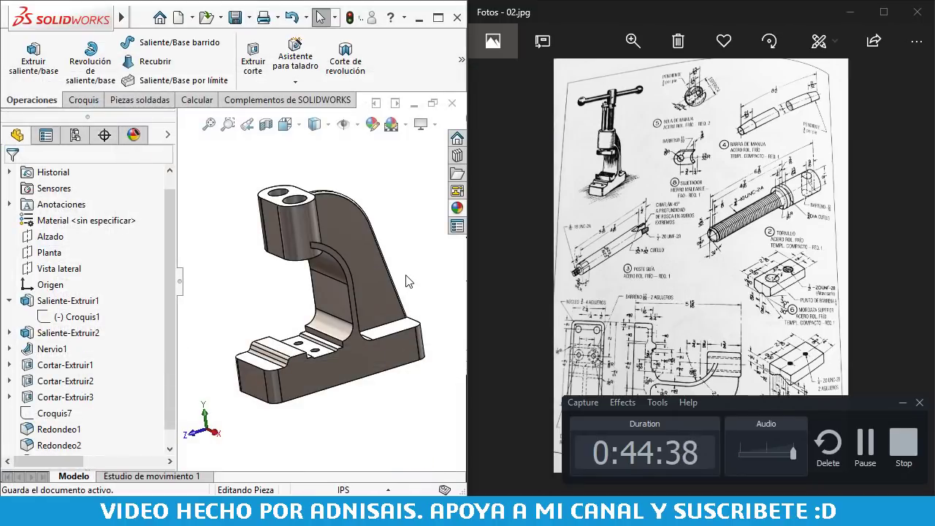